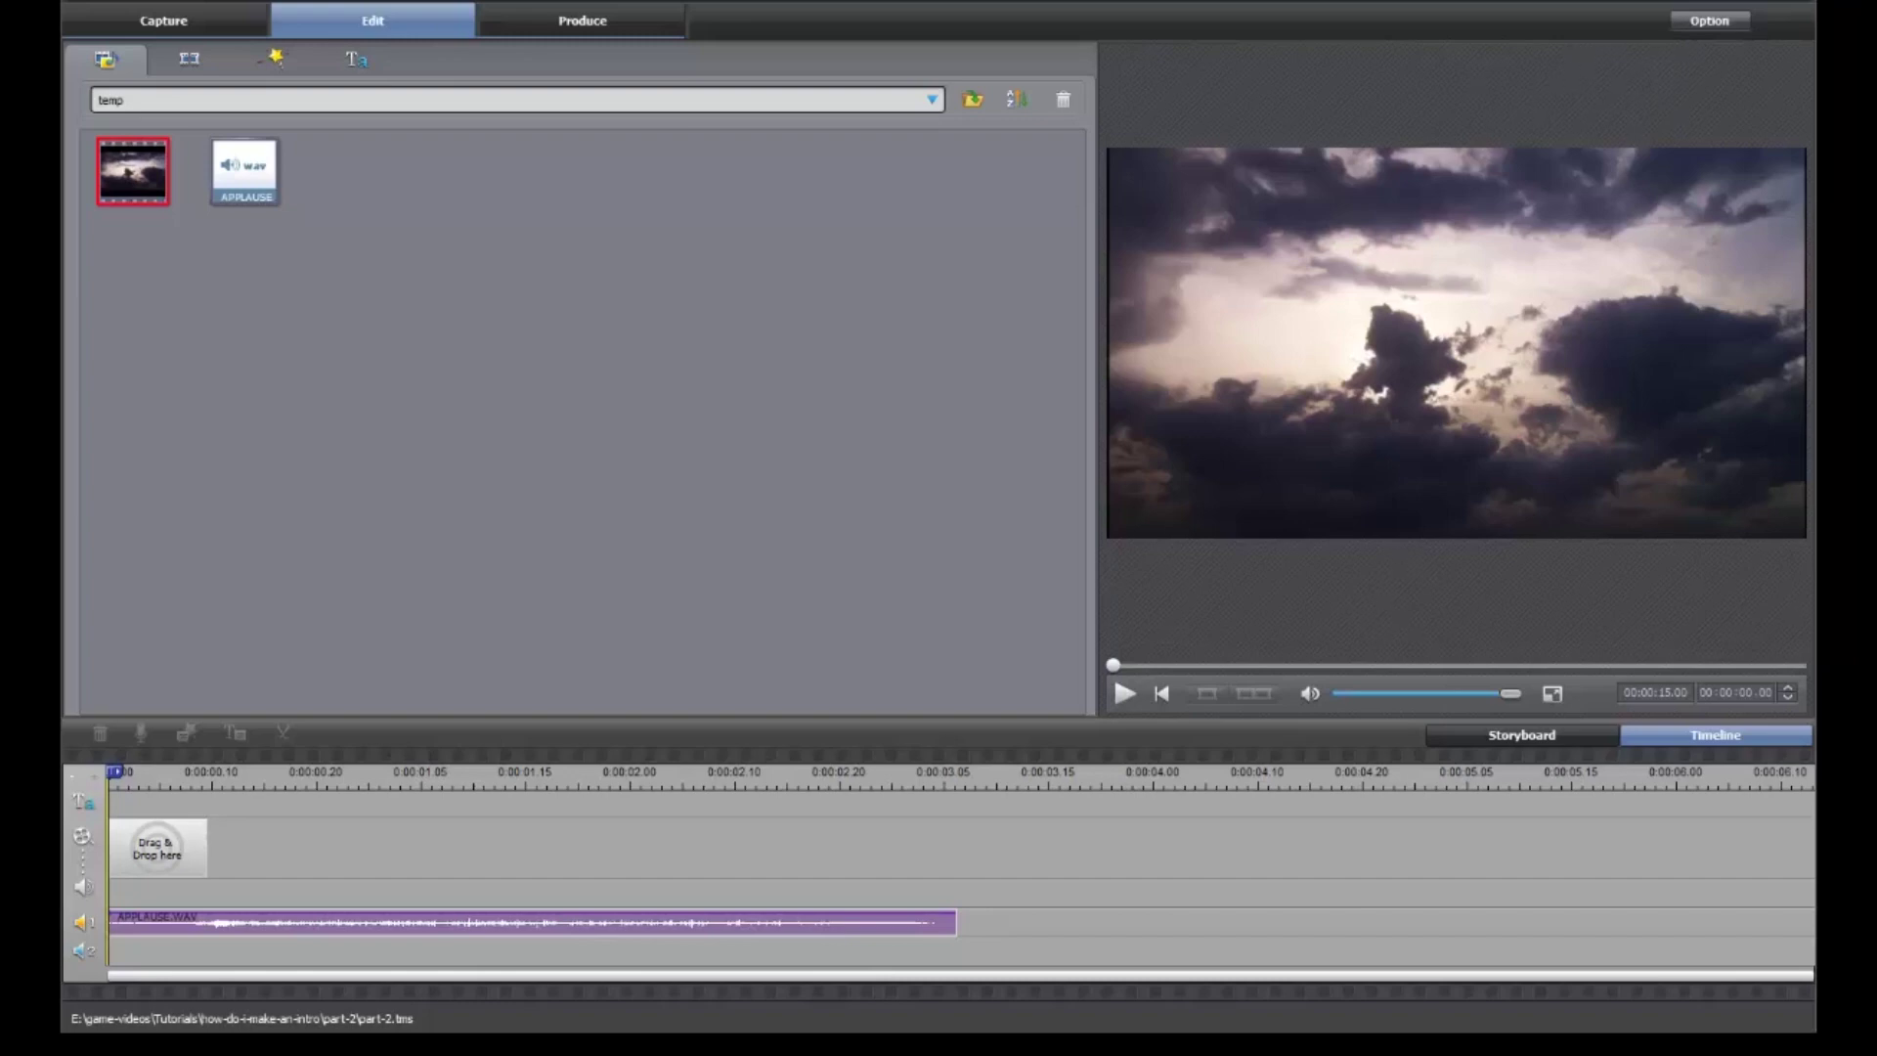
# Play back the APPLAUSE.WAV clip, then place the cloud video clip on the video track
pyautogui.click(533, 922)
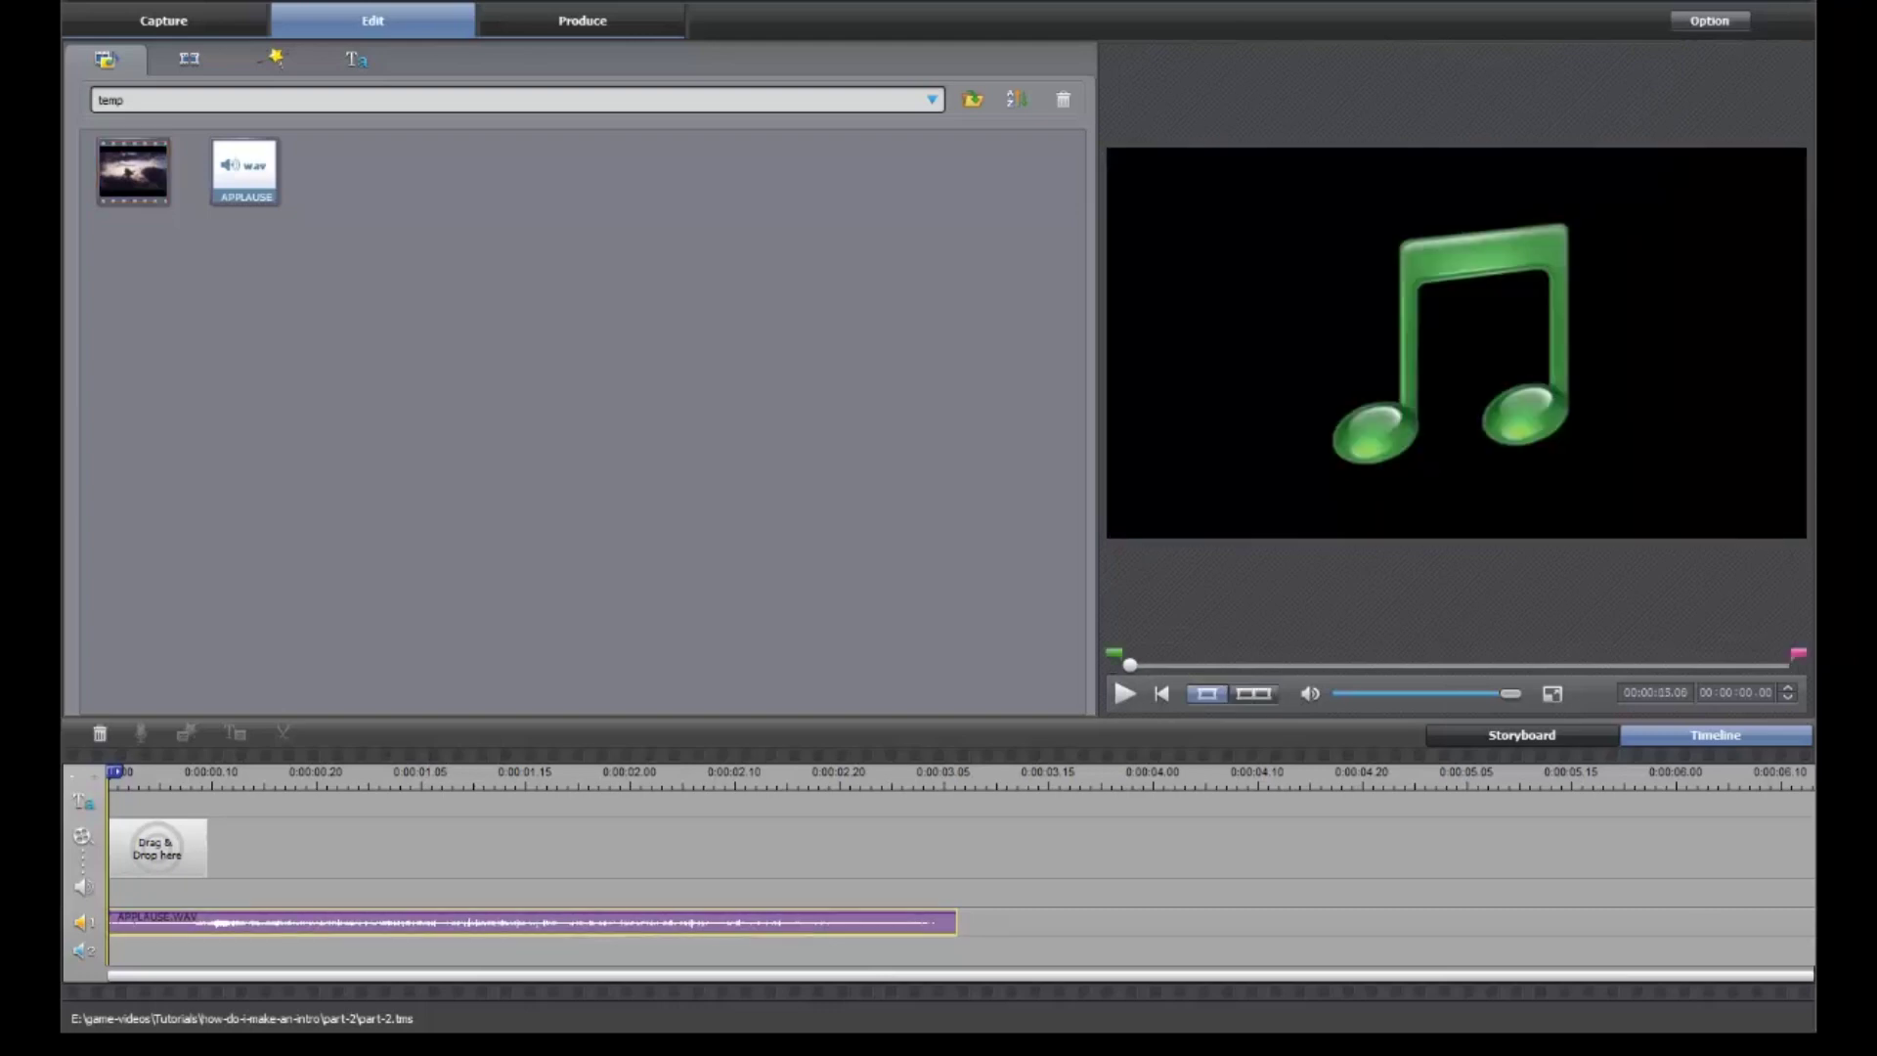
pyautogui.click(1123, 696)
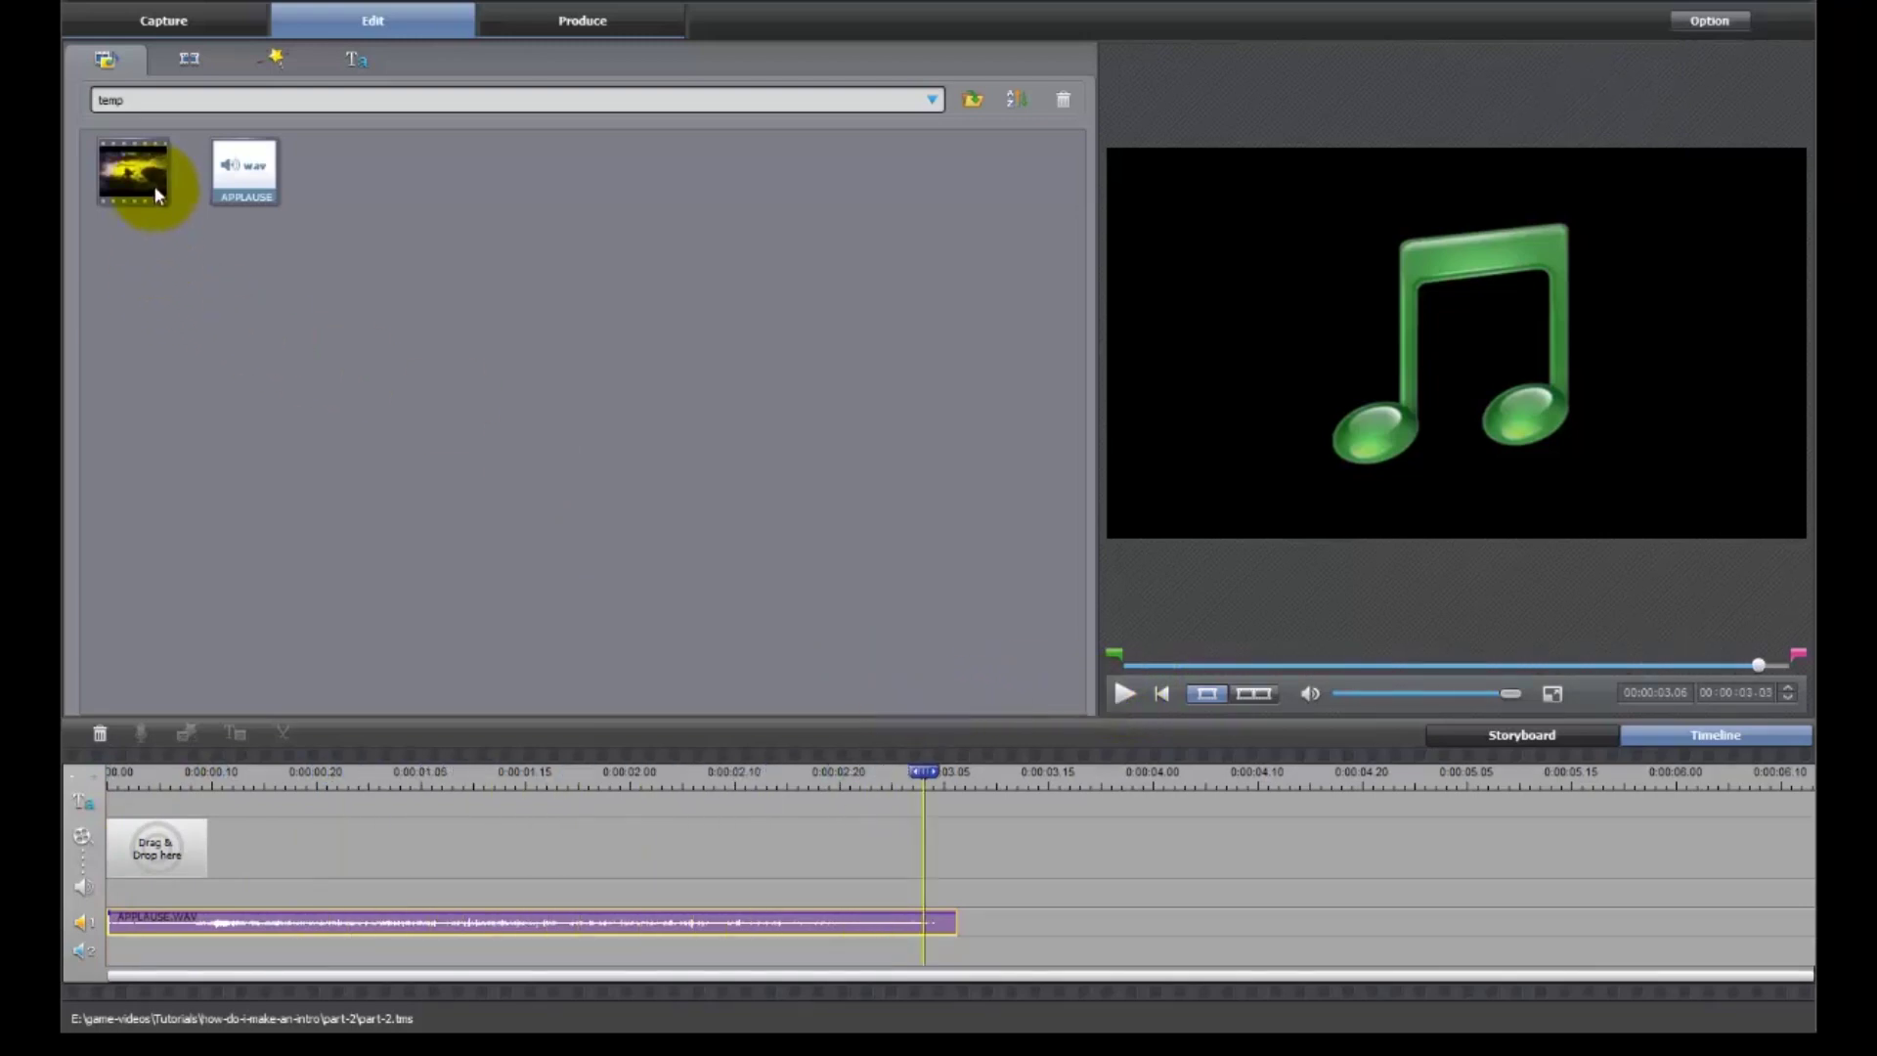
pyautogui.moveTo(151, 176); pyautogui.dragTo(174, 848)
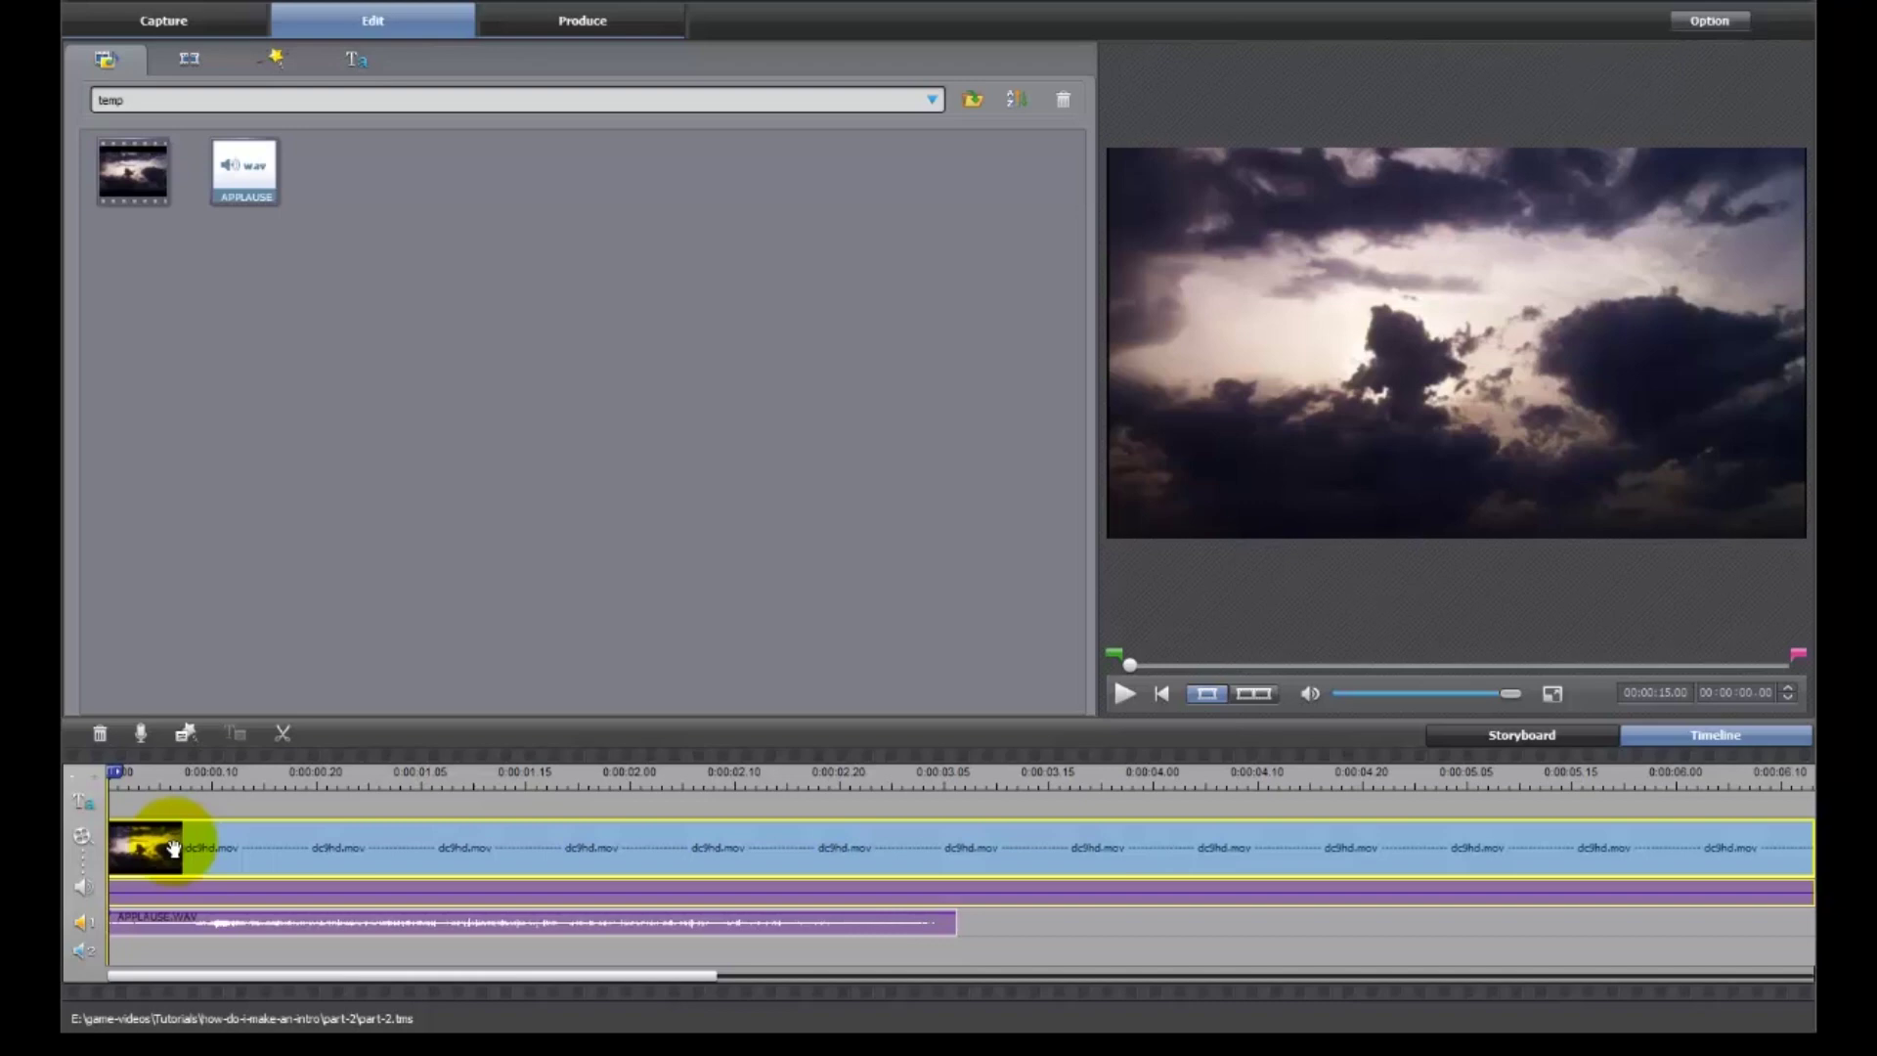
# Scrub the cloud clip preview forward frame by frame, then return the playhead near the start
pyautogui.moveTo(118, 775)
pyautogui.mouseDown()
pyautogui.moveTo(398, 767)
pyautogui.moveTo(98, 763)
pyautogui.mouseUp()
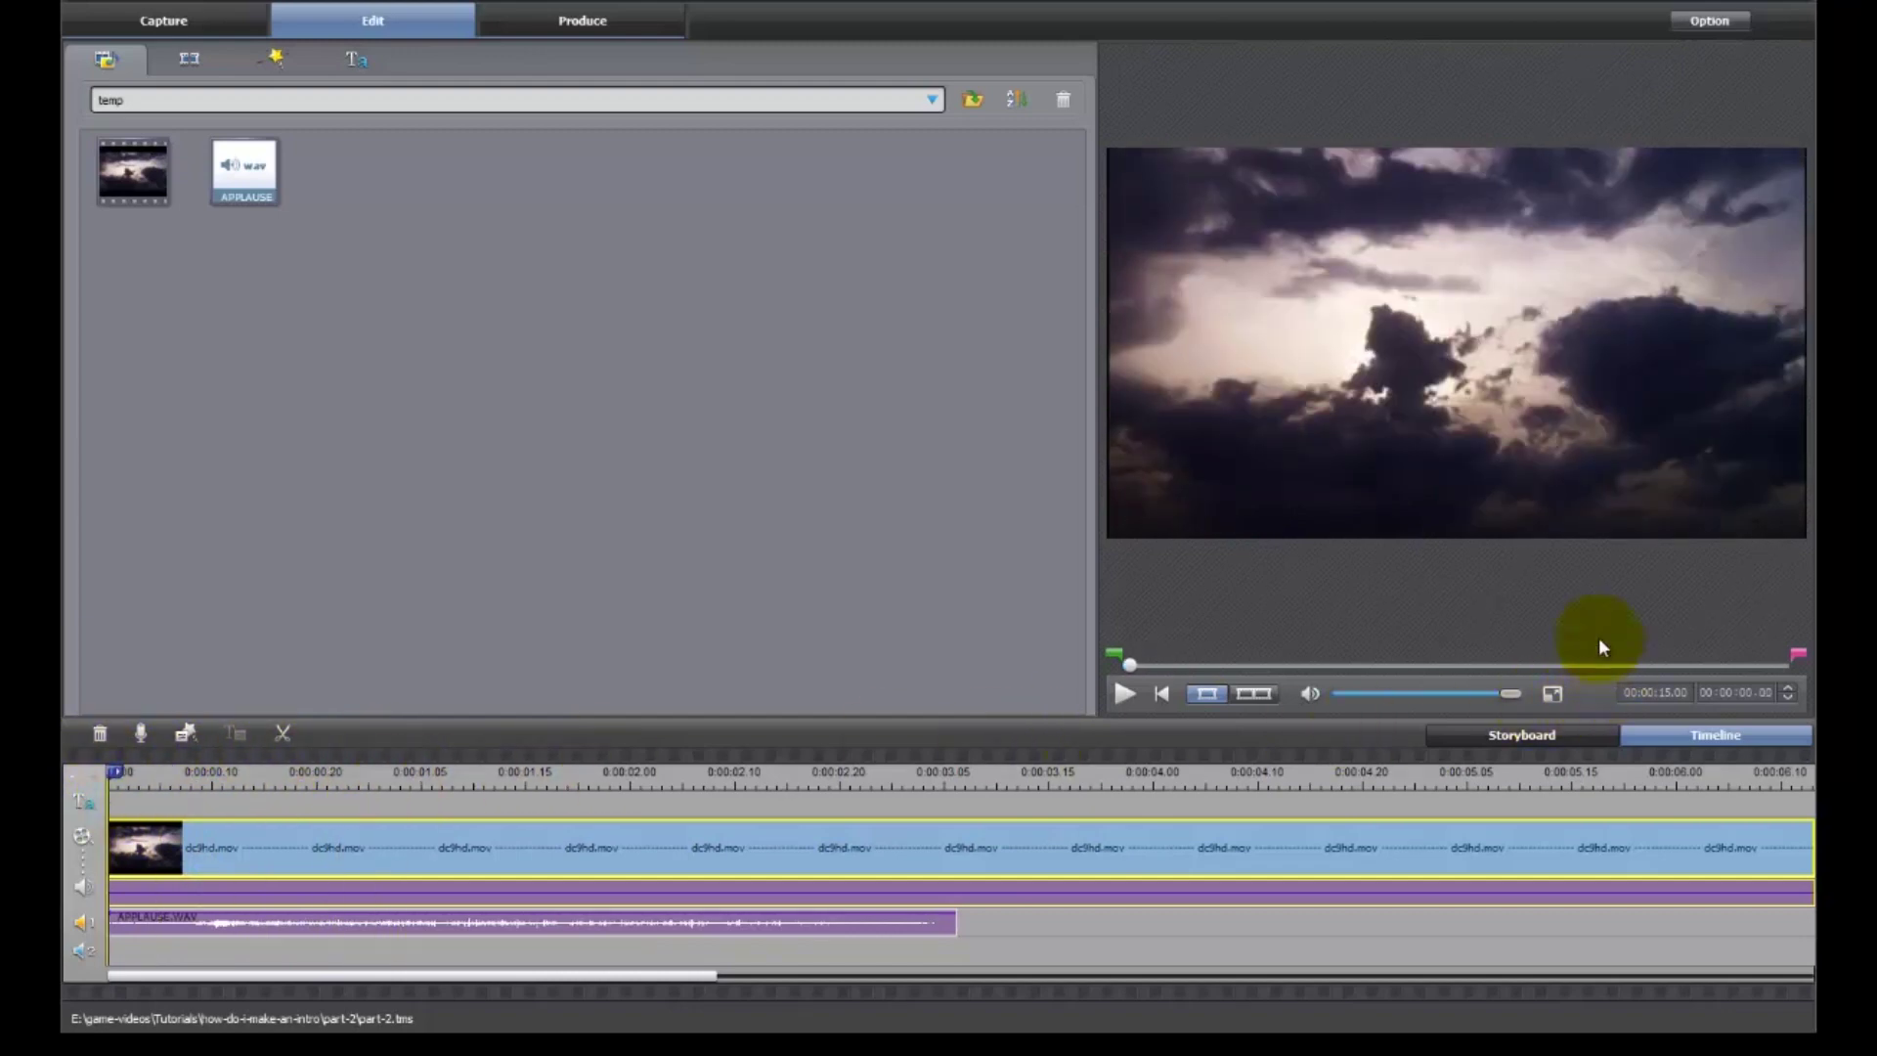
pyautogui.click(1790, 693)
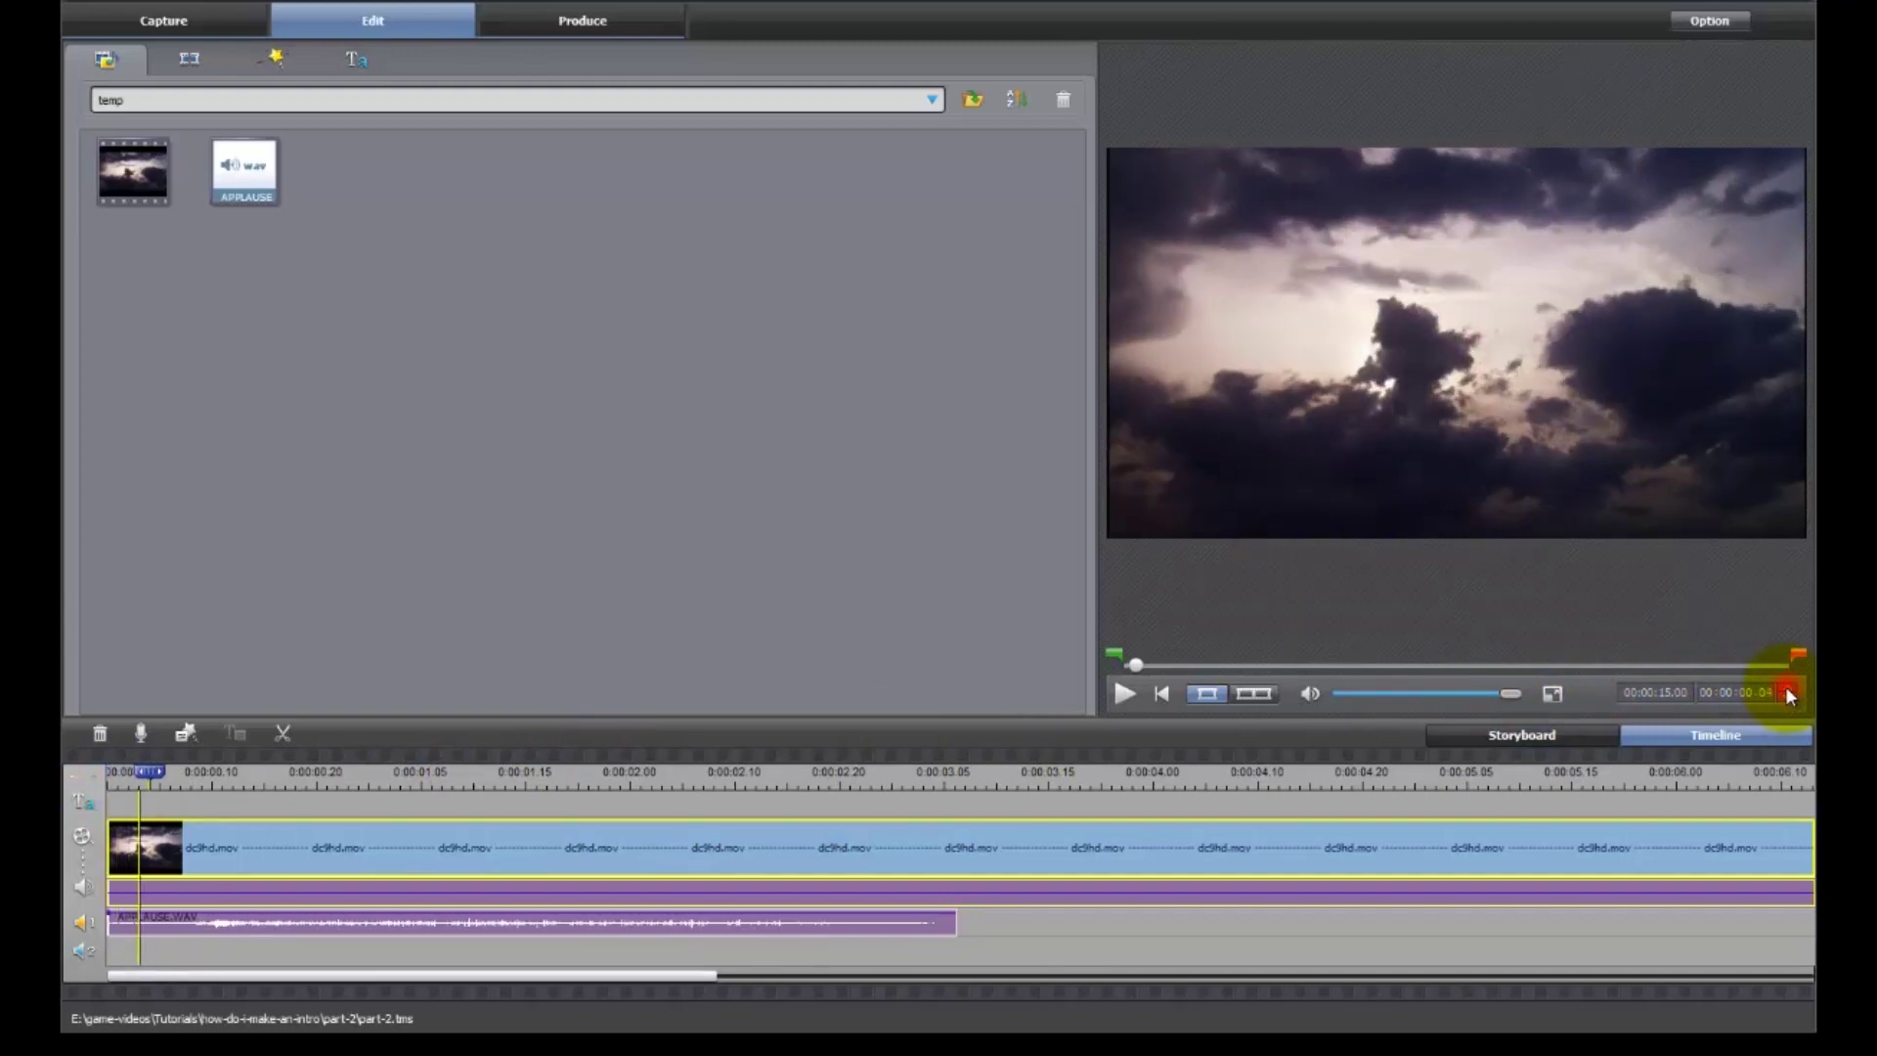
pyautogui.click(1790, 693)
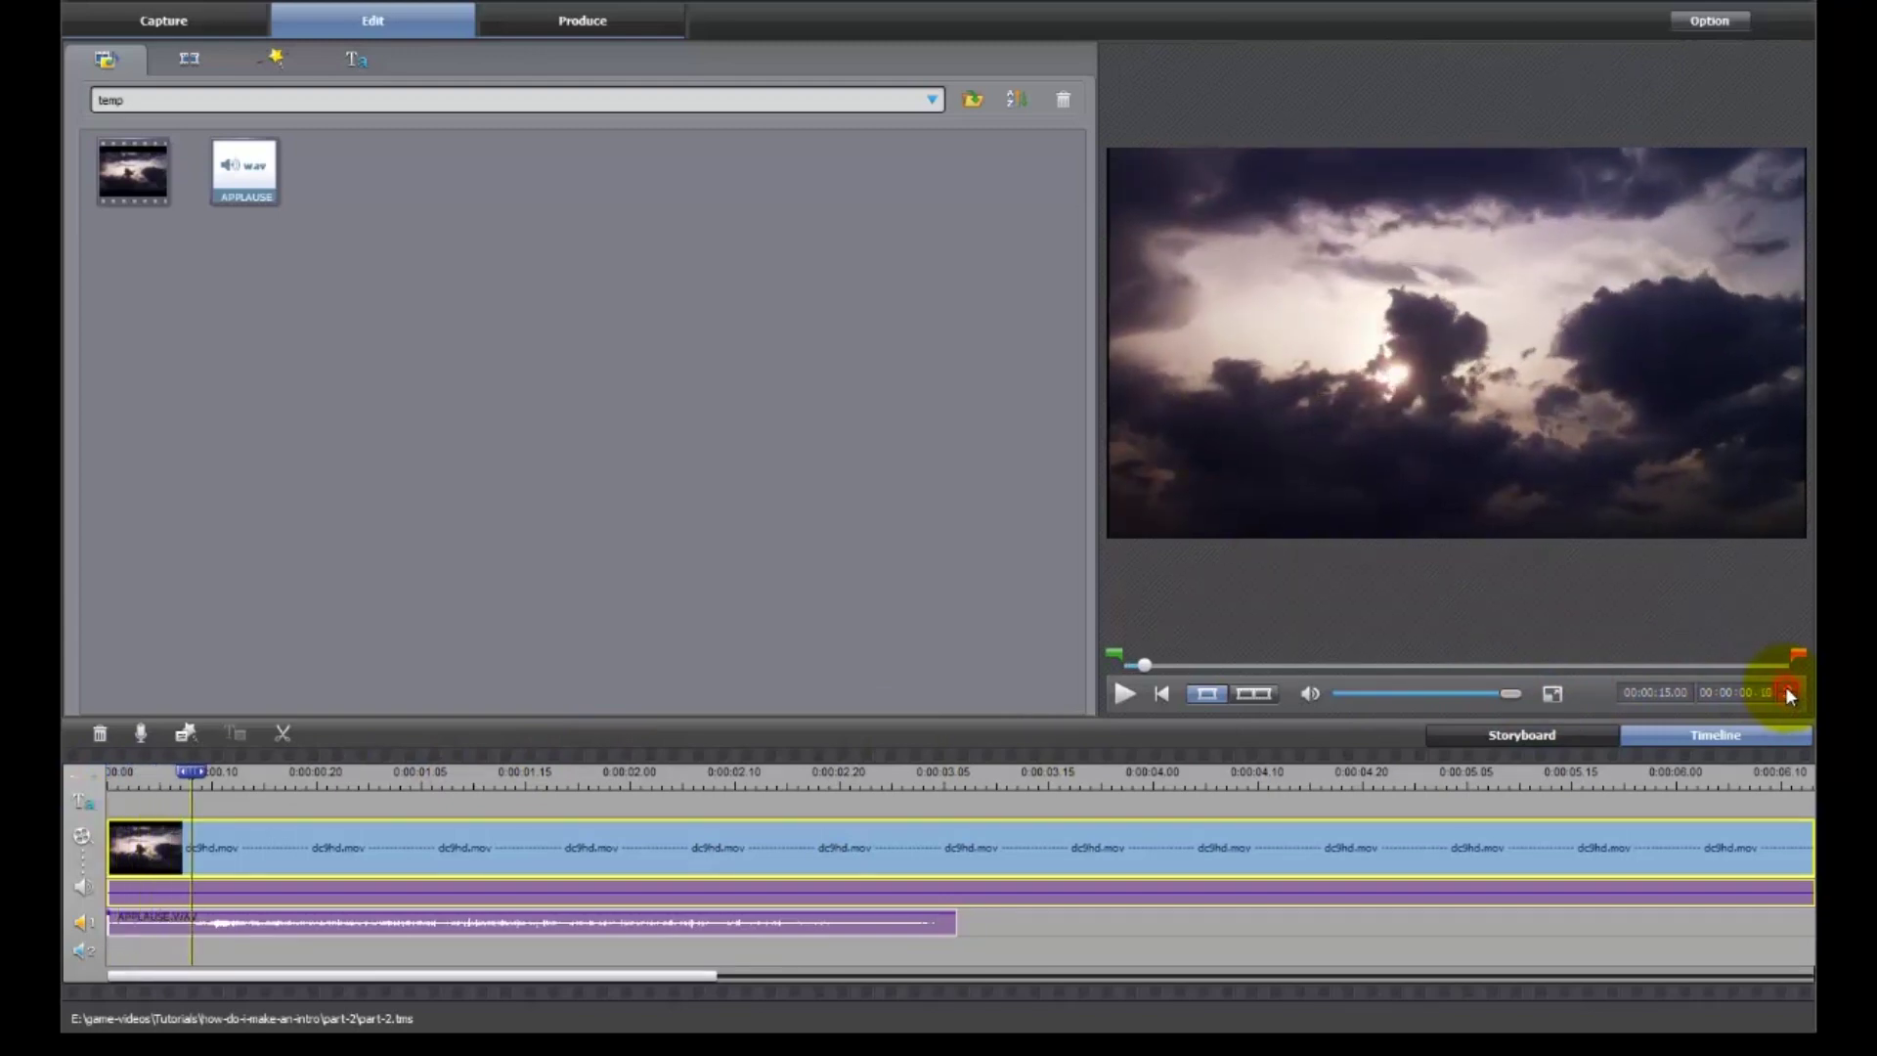
pyautogui.click(1791, 693)
pyautogui.click(1790, 693)
pyautogui.click(1791, 693)
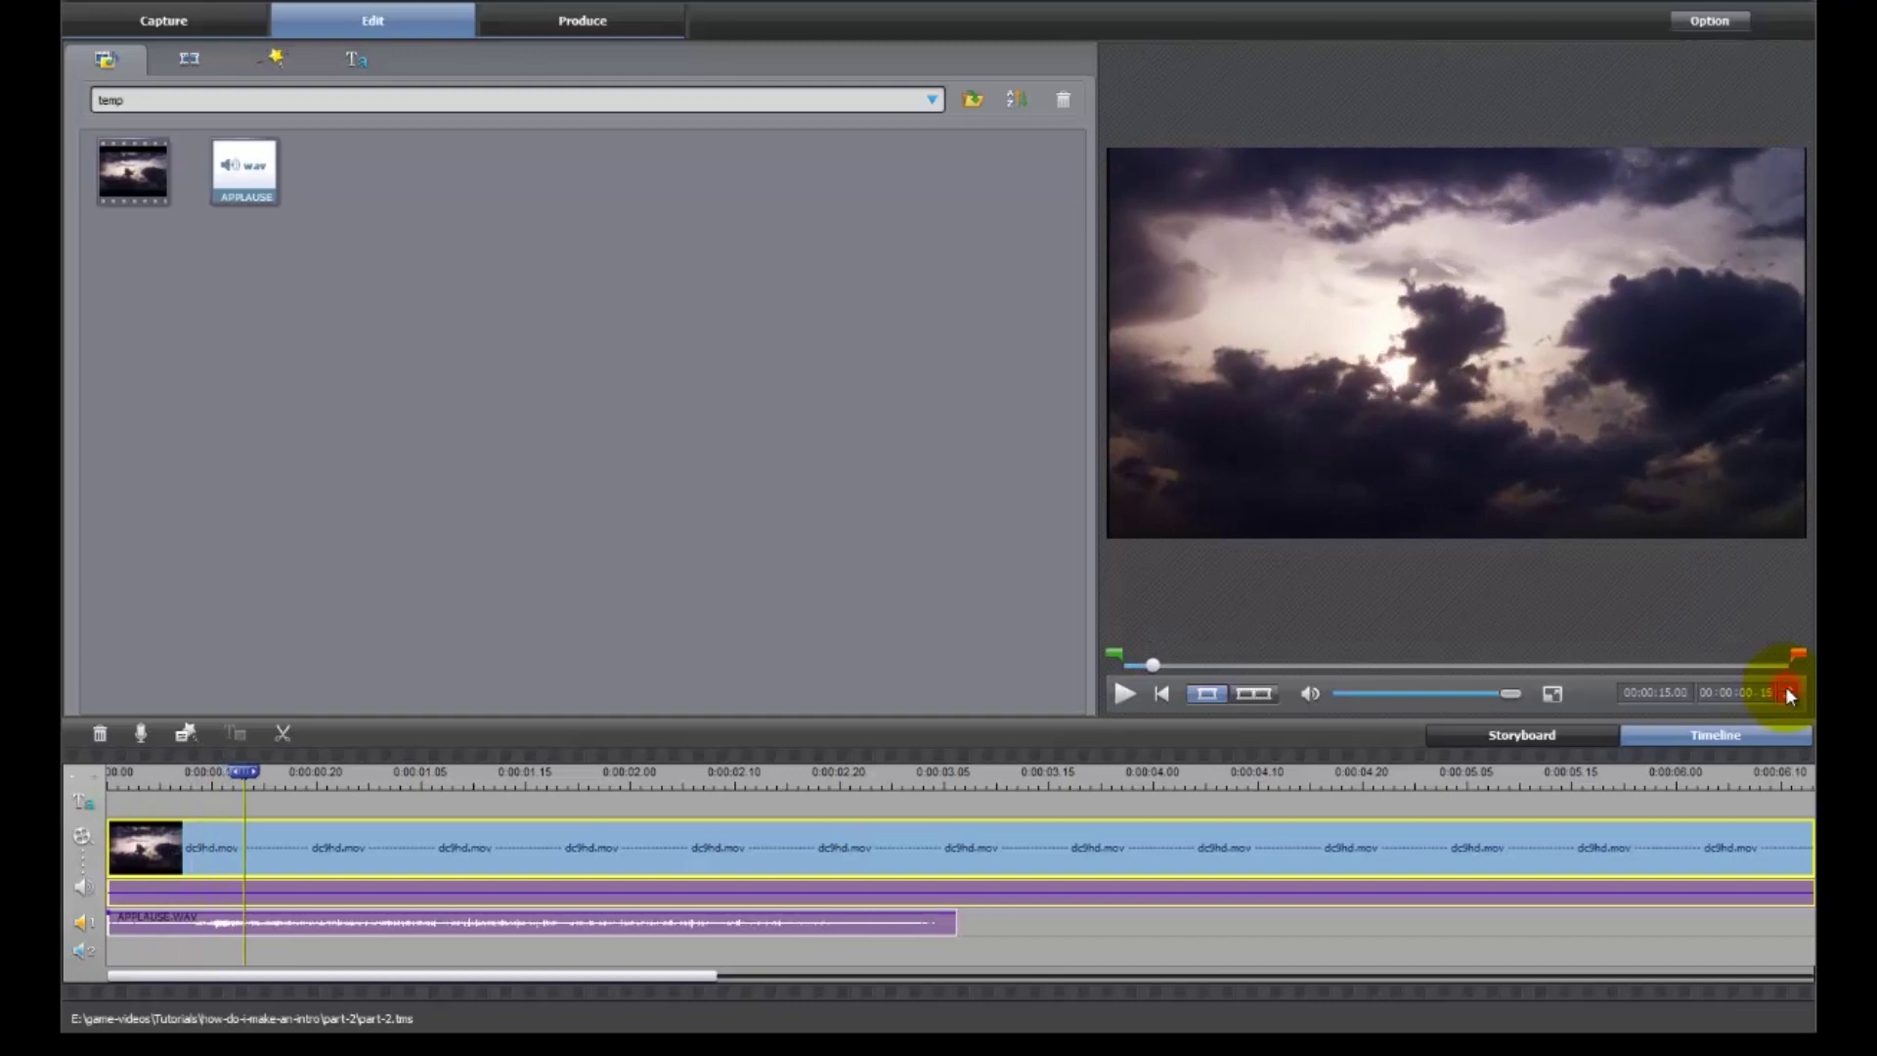
pyautogui.click(1790, 693)
pyautogui.click(1791, 693)
pyautogui.click(1790, 693)
pyautogui.click(1790, 693)
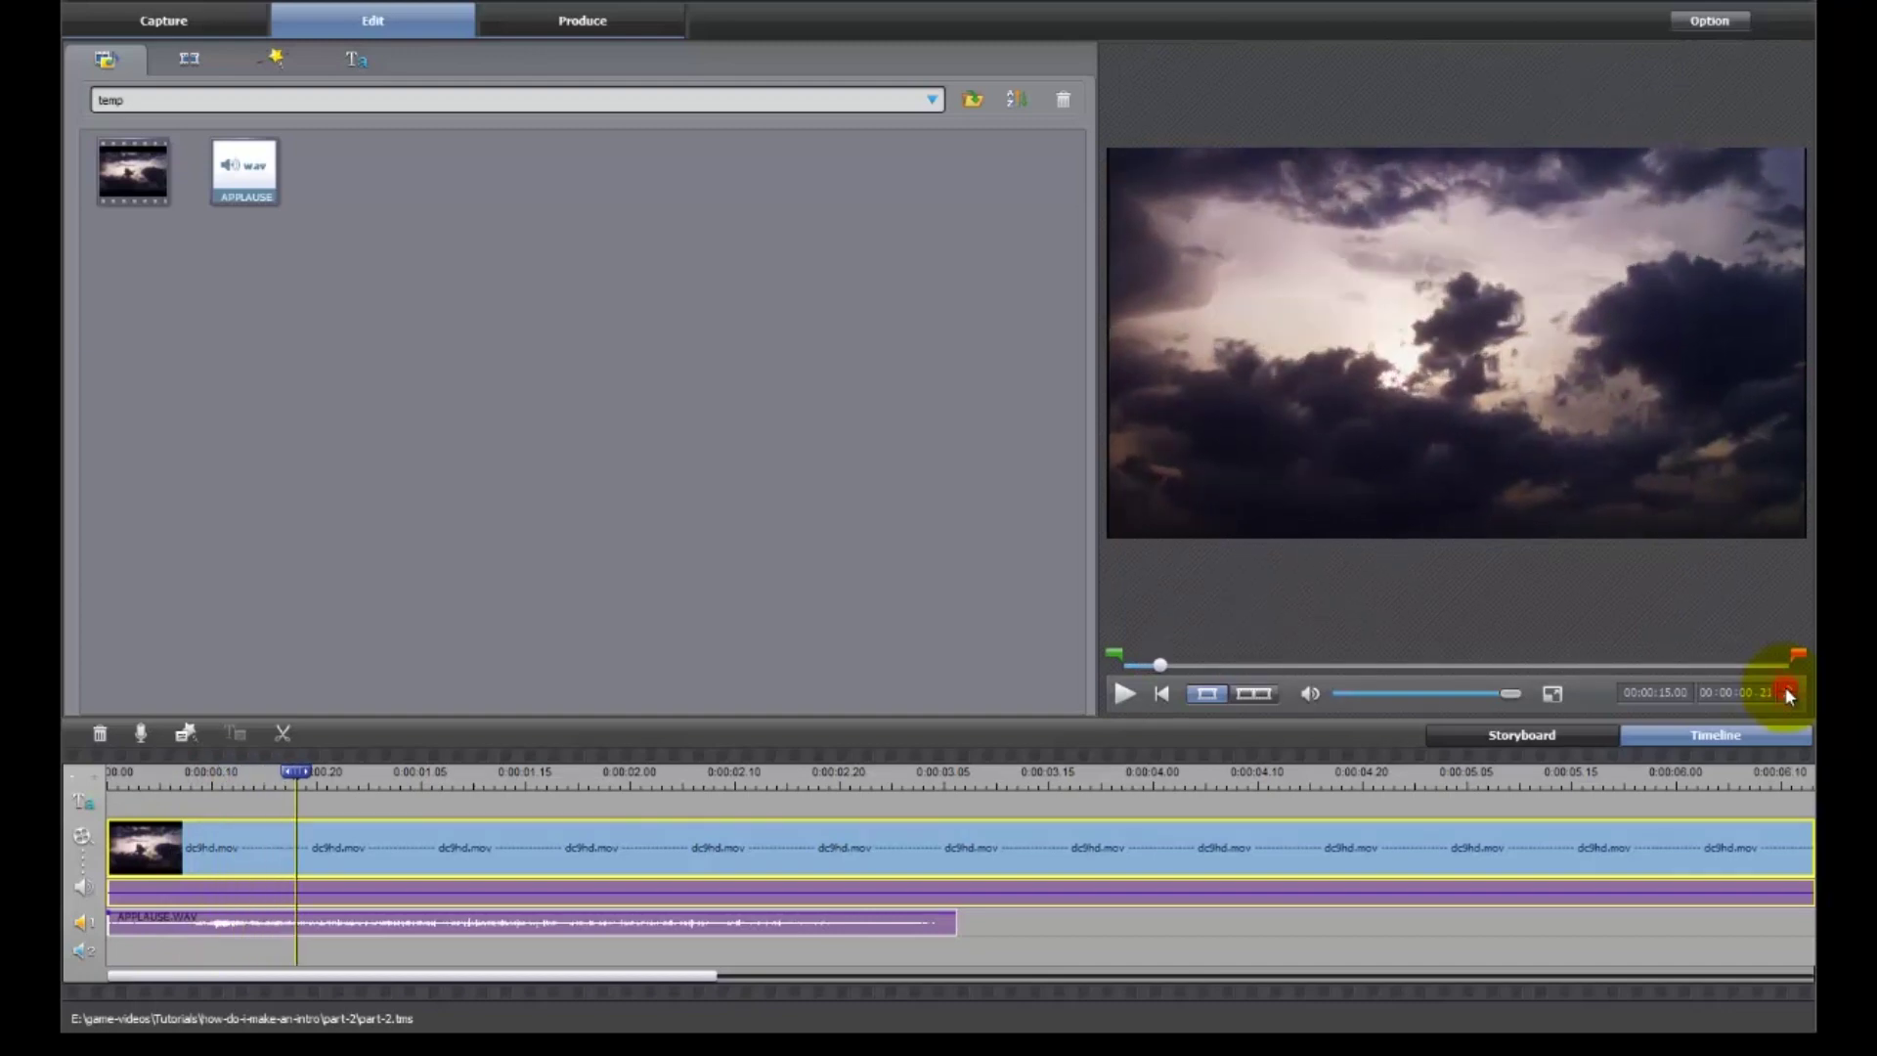
pyautogui.click(1791, 693)
pyautogui.click(1790, 693)
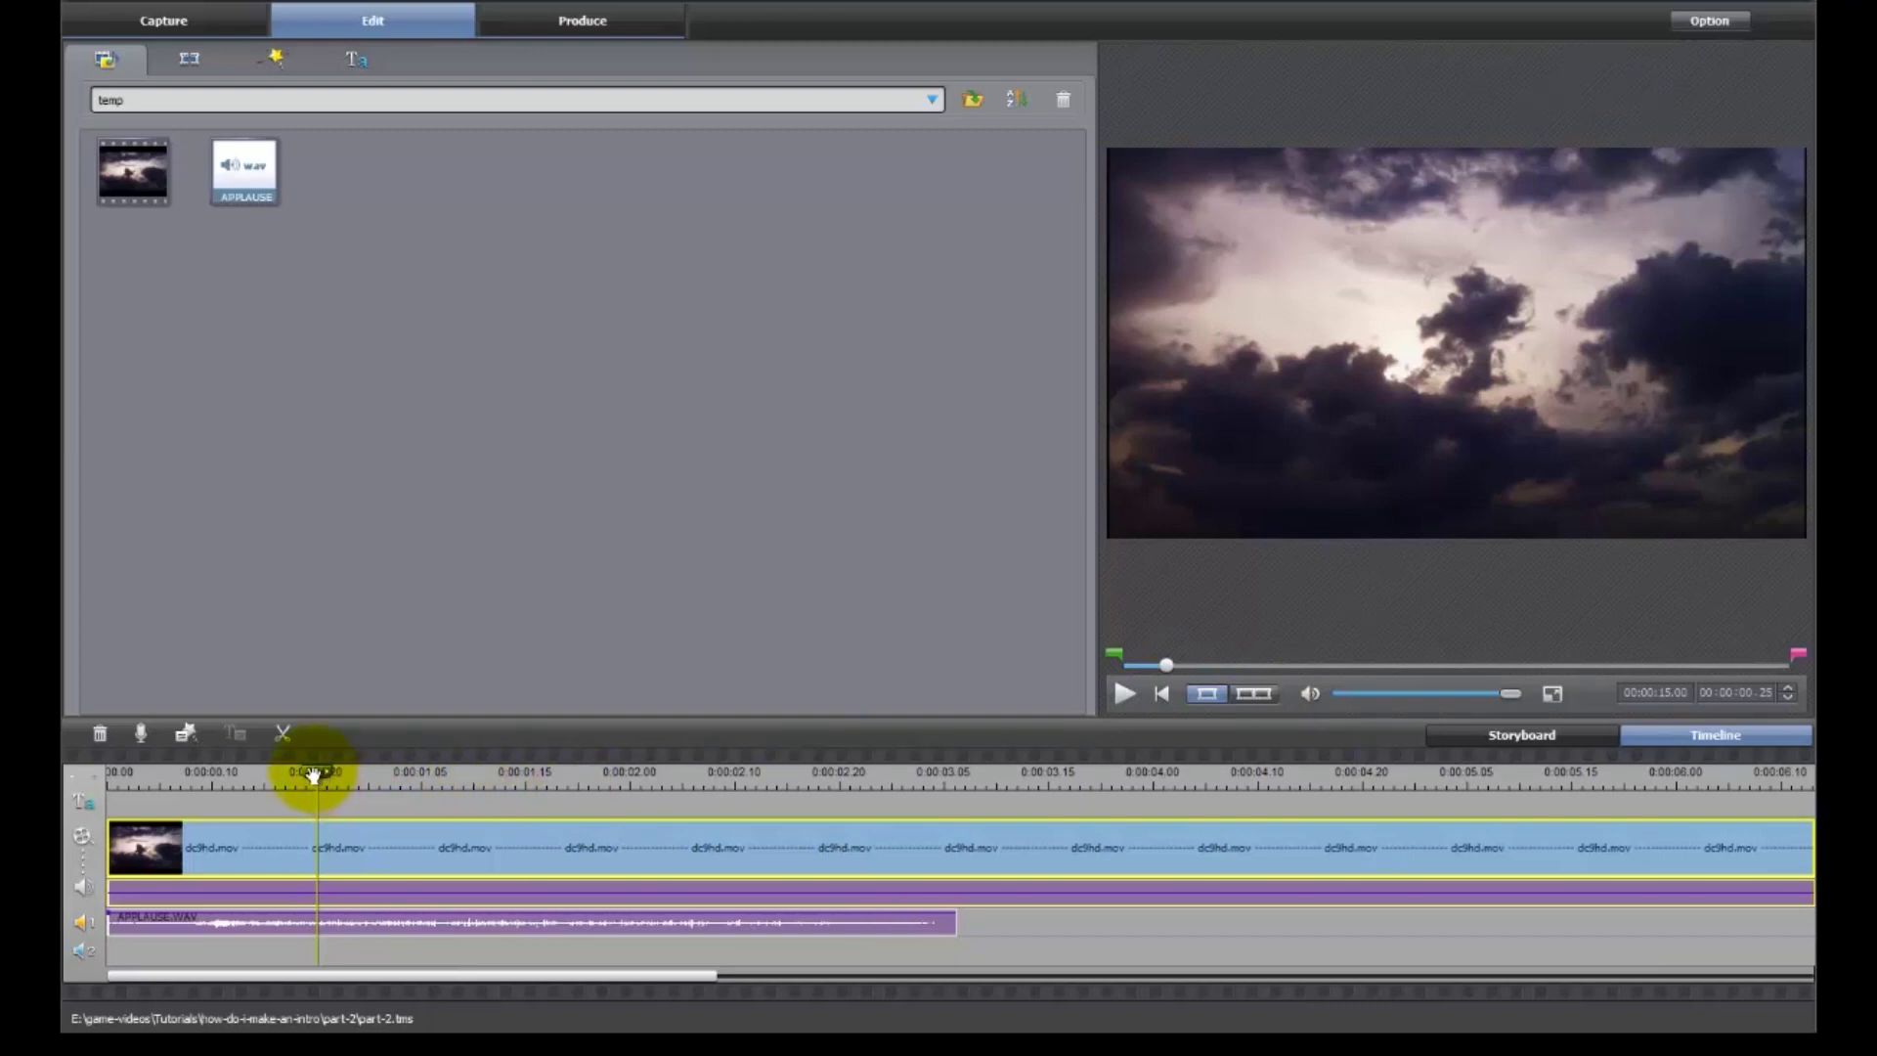
pyautogui.moveTo(316, 775); pyautogui.dragTo(419, 767)
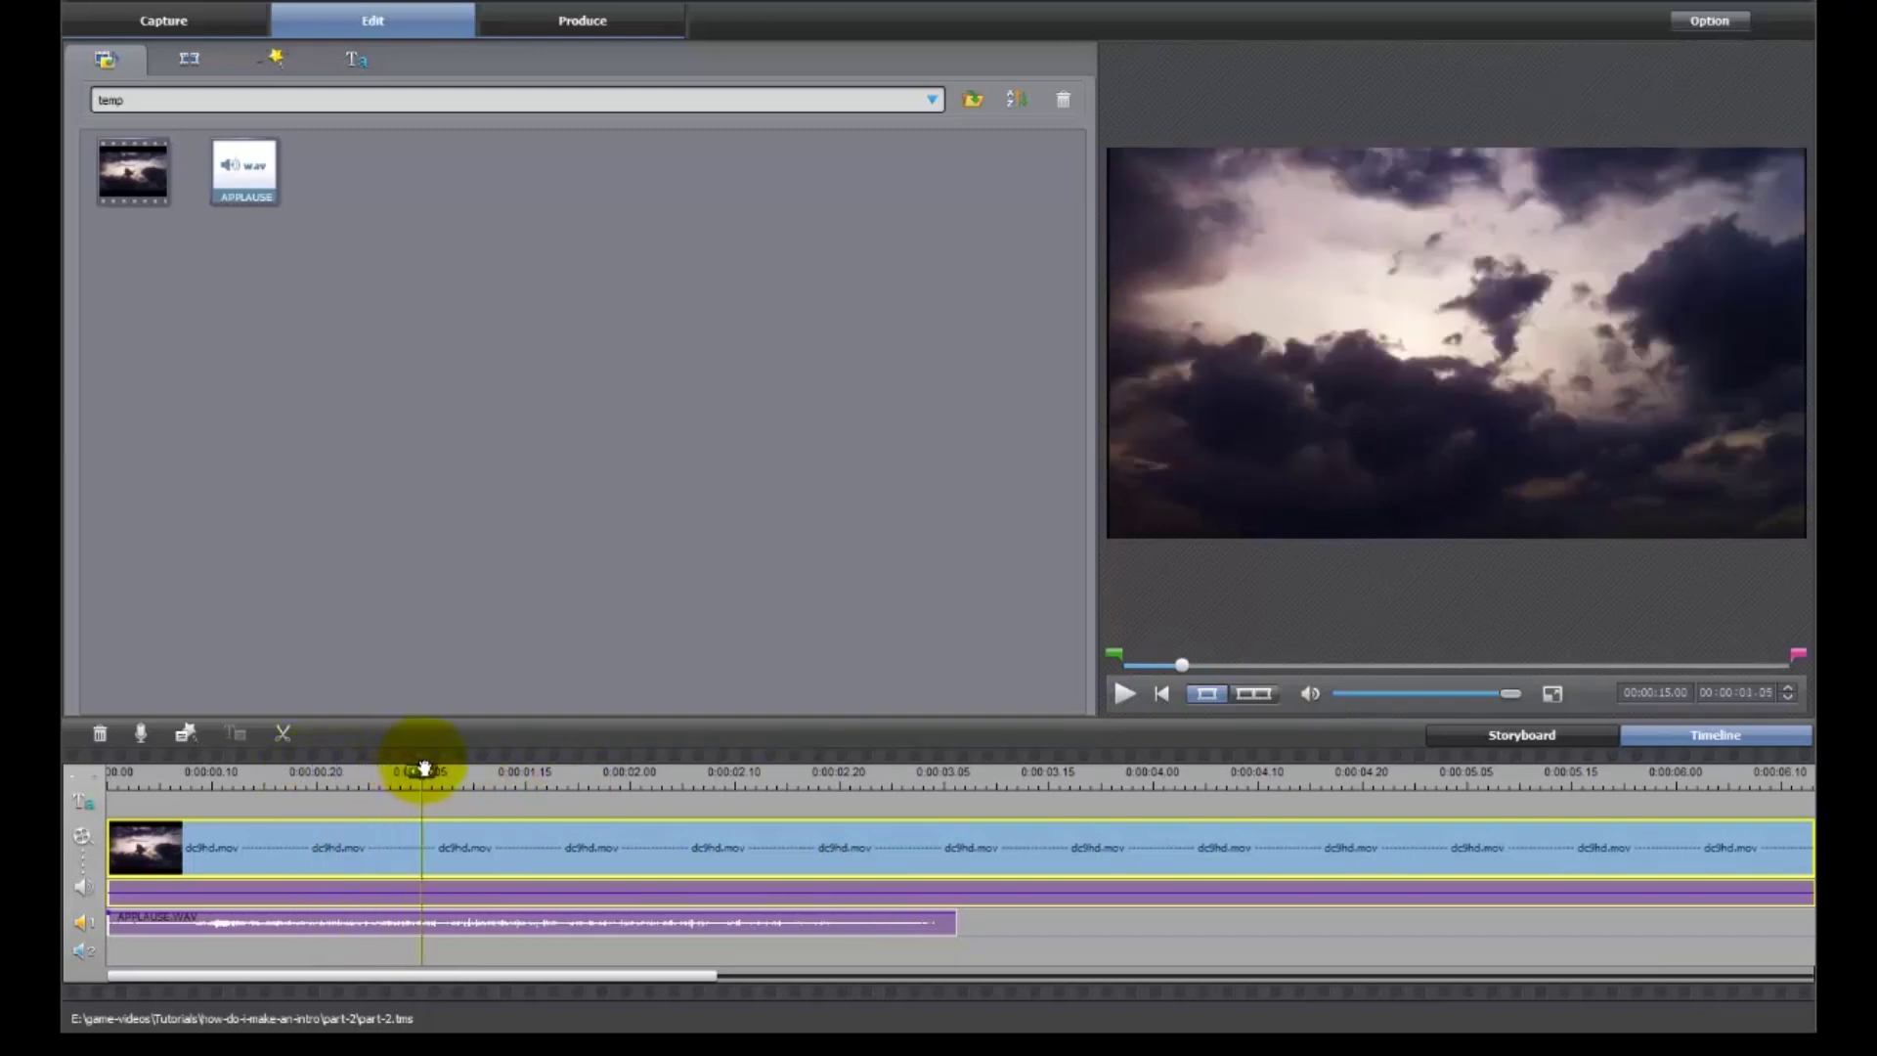
pyautogui.moveTo(113, 768)
pyautogui.mouseDown()
pyautogui.moveTo(407, 766)
pyautogui.moveTo(120, 771)
pyautogui.mouseUp()
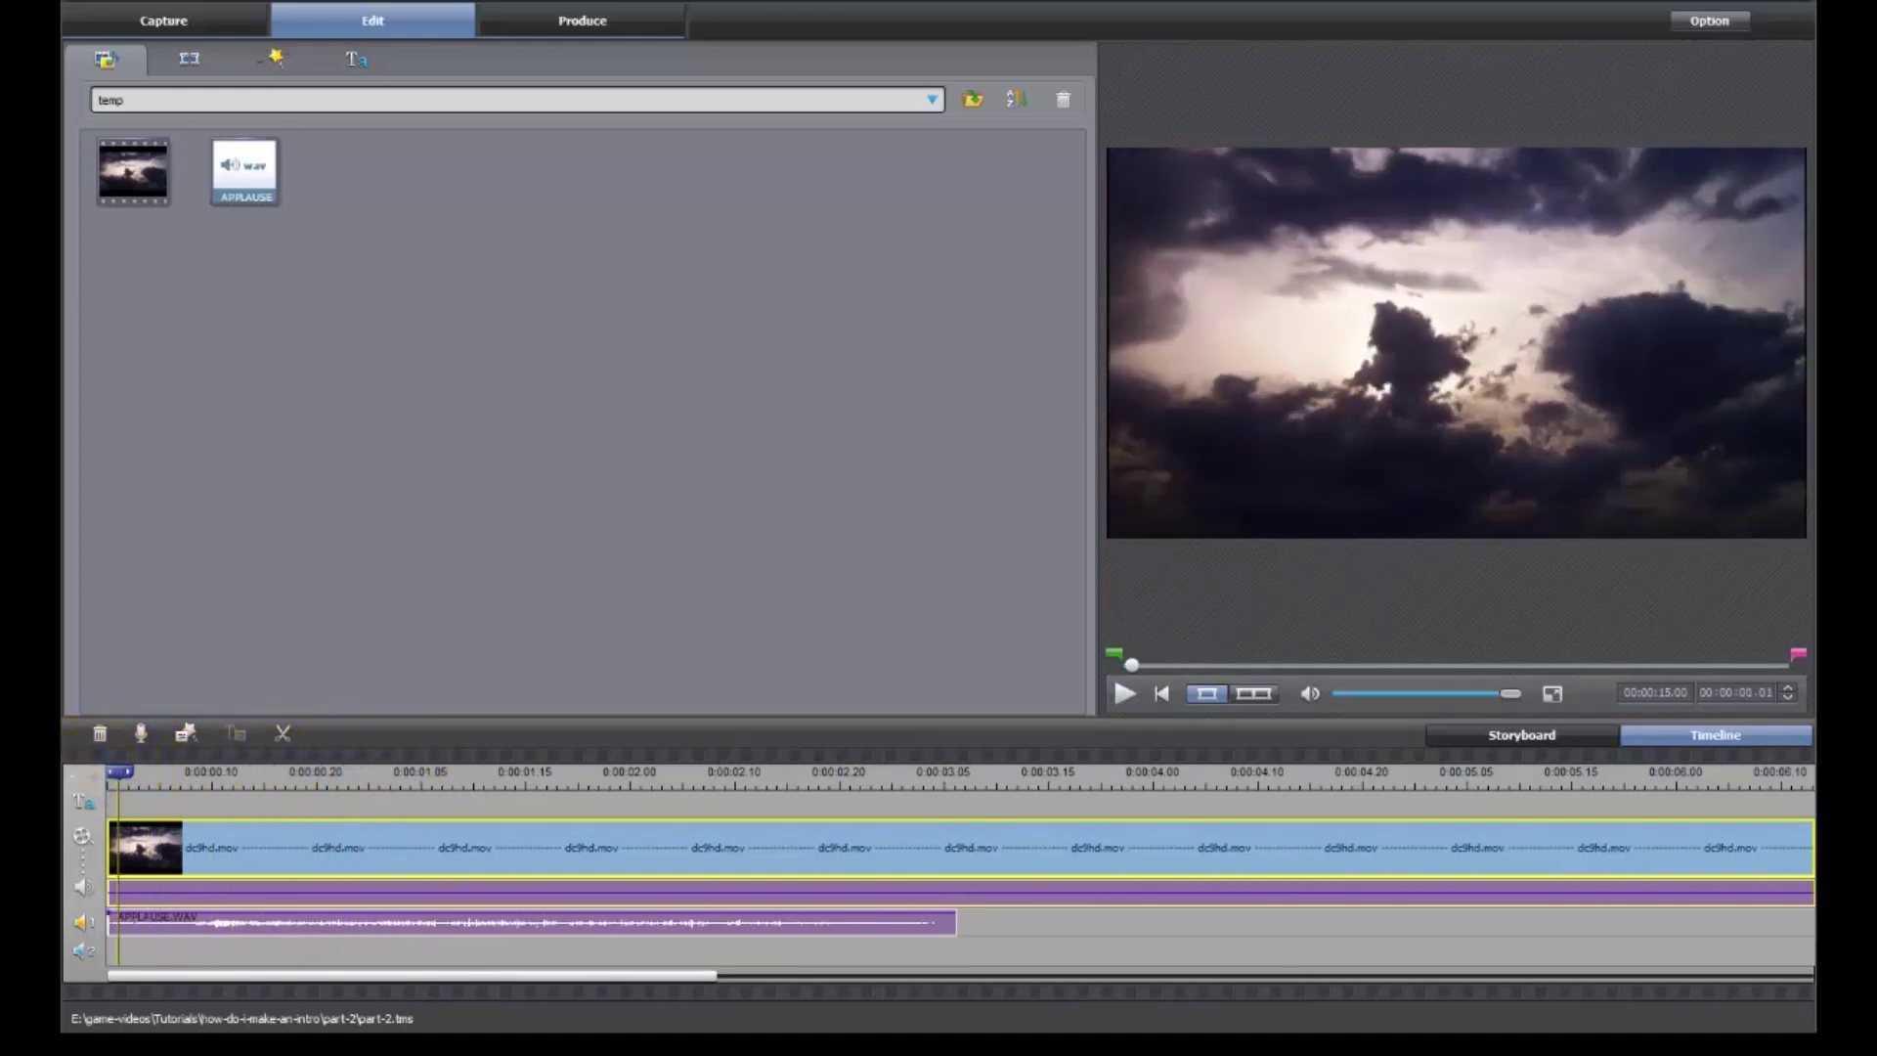
# Delete the APPLAUSE.WAV and cloud video clips from the timeline
pyautogui.click(461, 917)
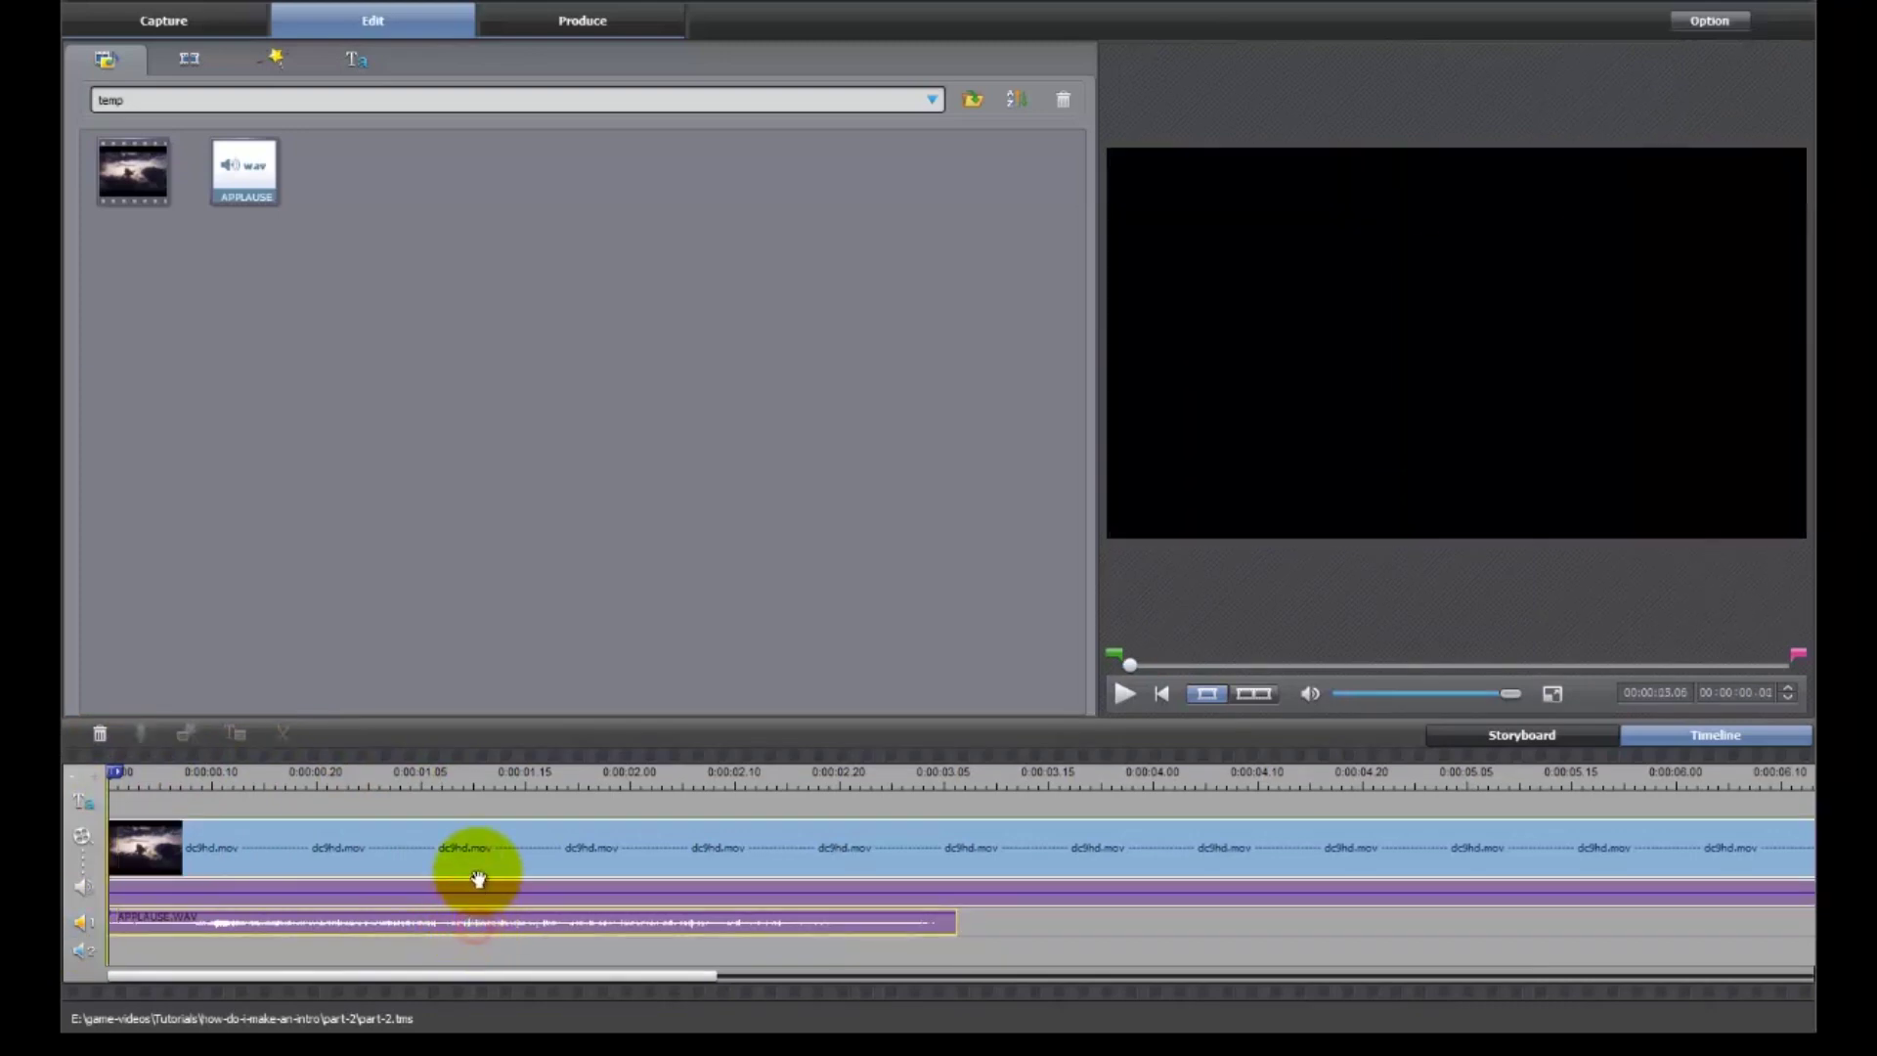
pyautogui.click(477, 870)
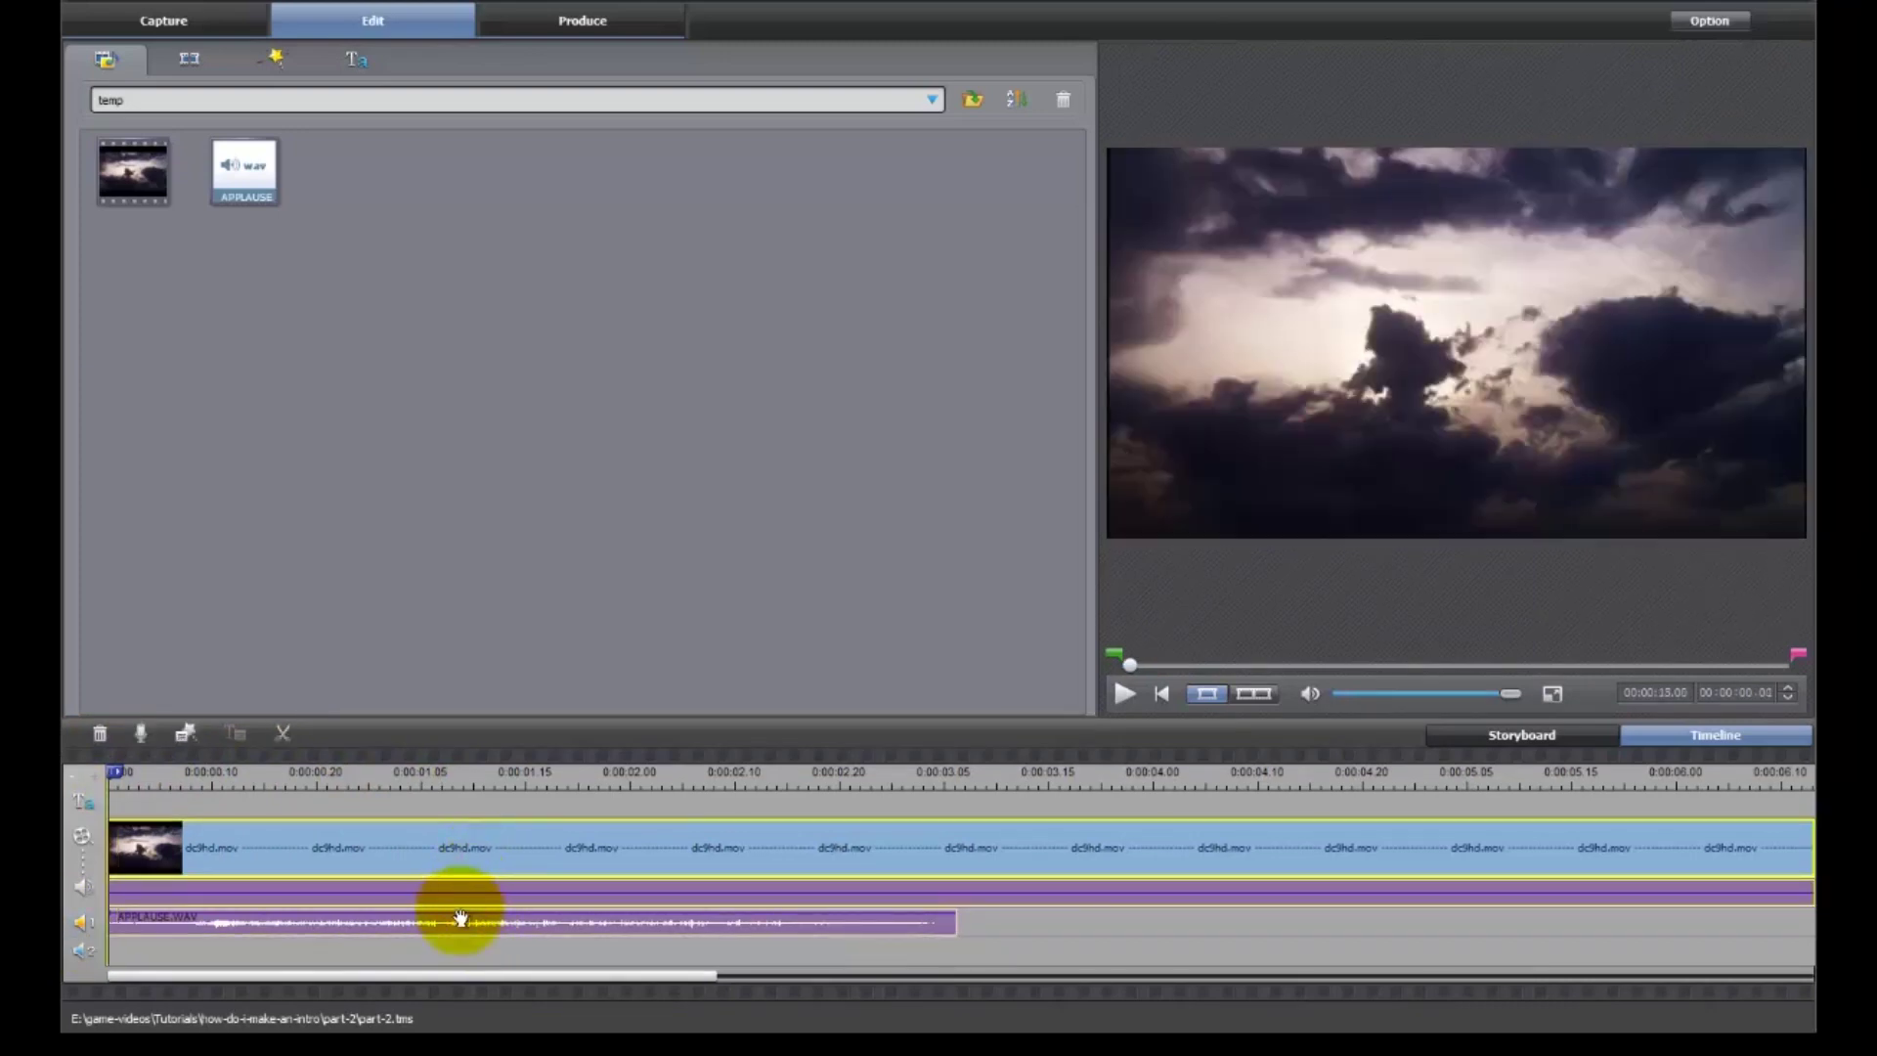
pyautogui.click(465, 910)
pyautogui.press('Delete')
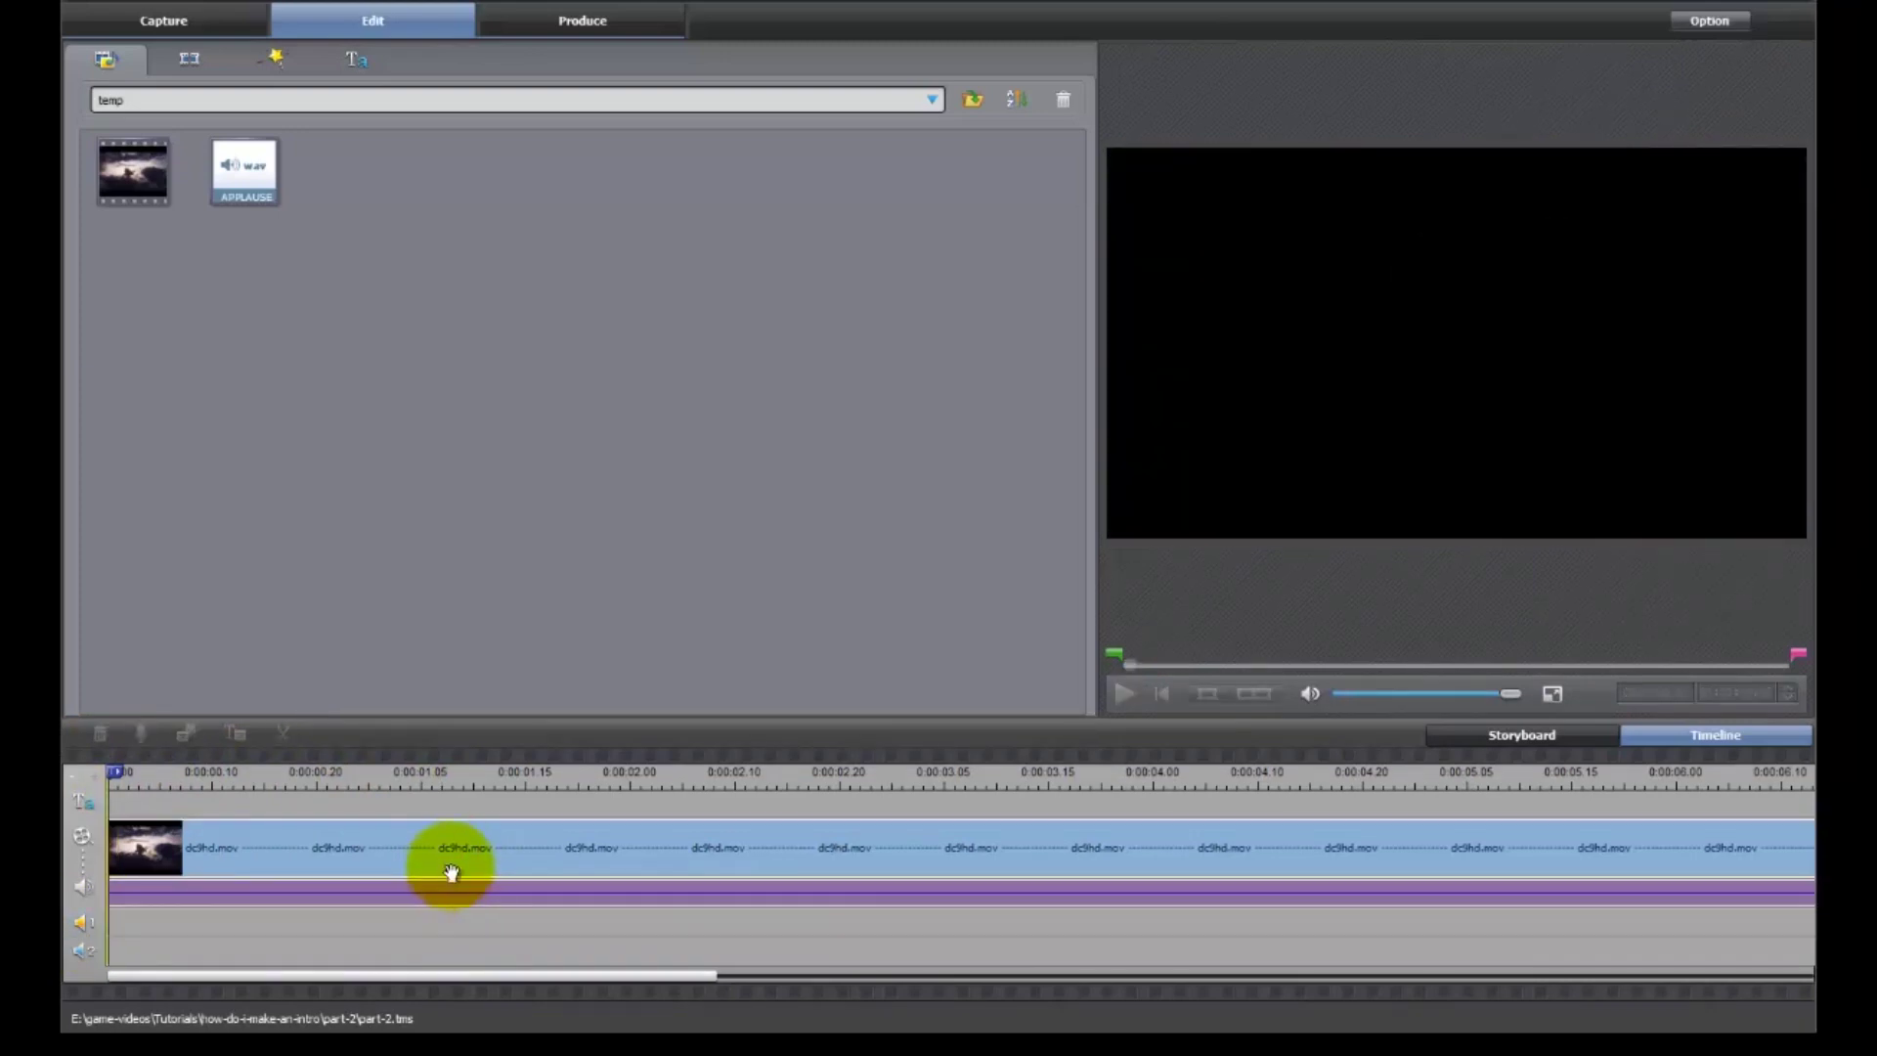
pyautogui.click(455, 878)
pyautogui.press('Delete')
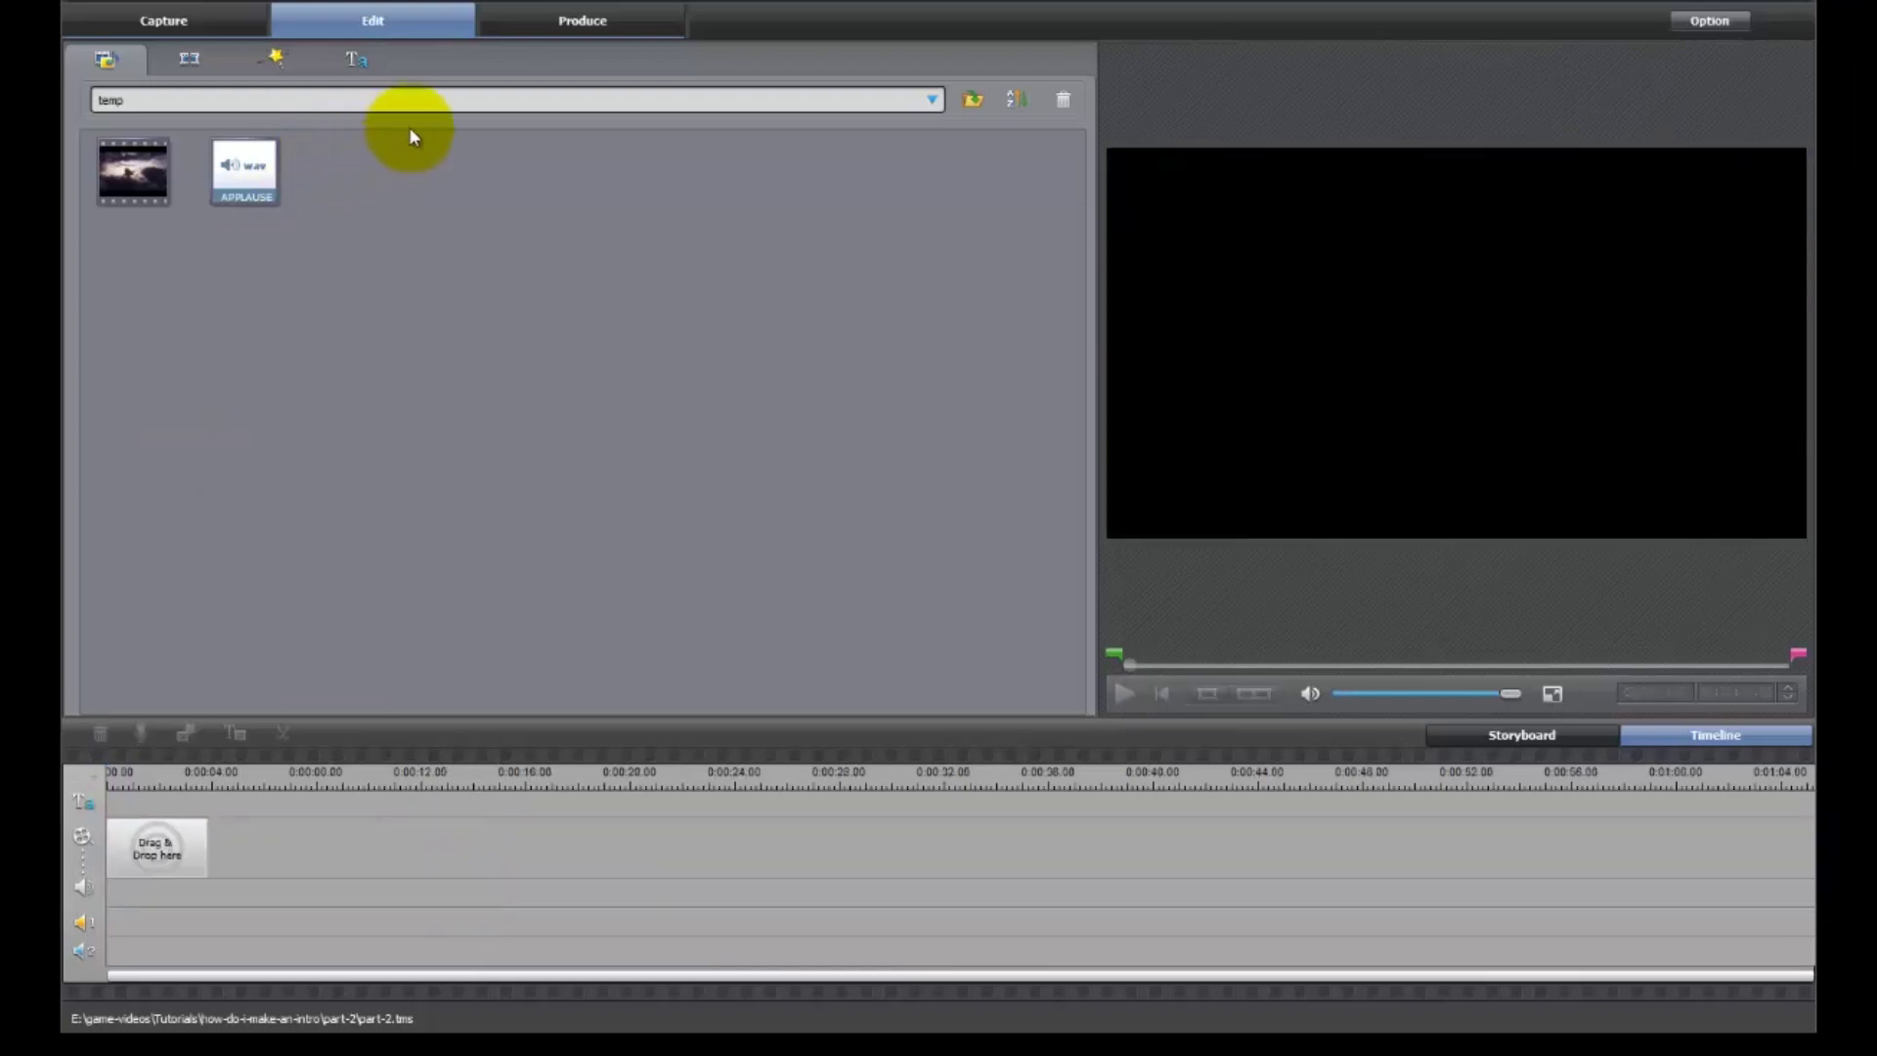
# Switch to the 'How do I - make an intro' album and preview its title cards
pyautogui.click(932, 98)
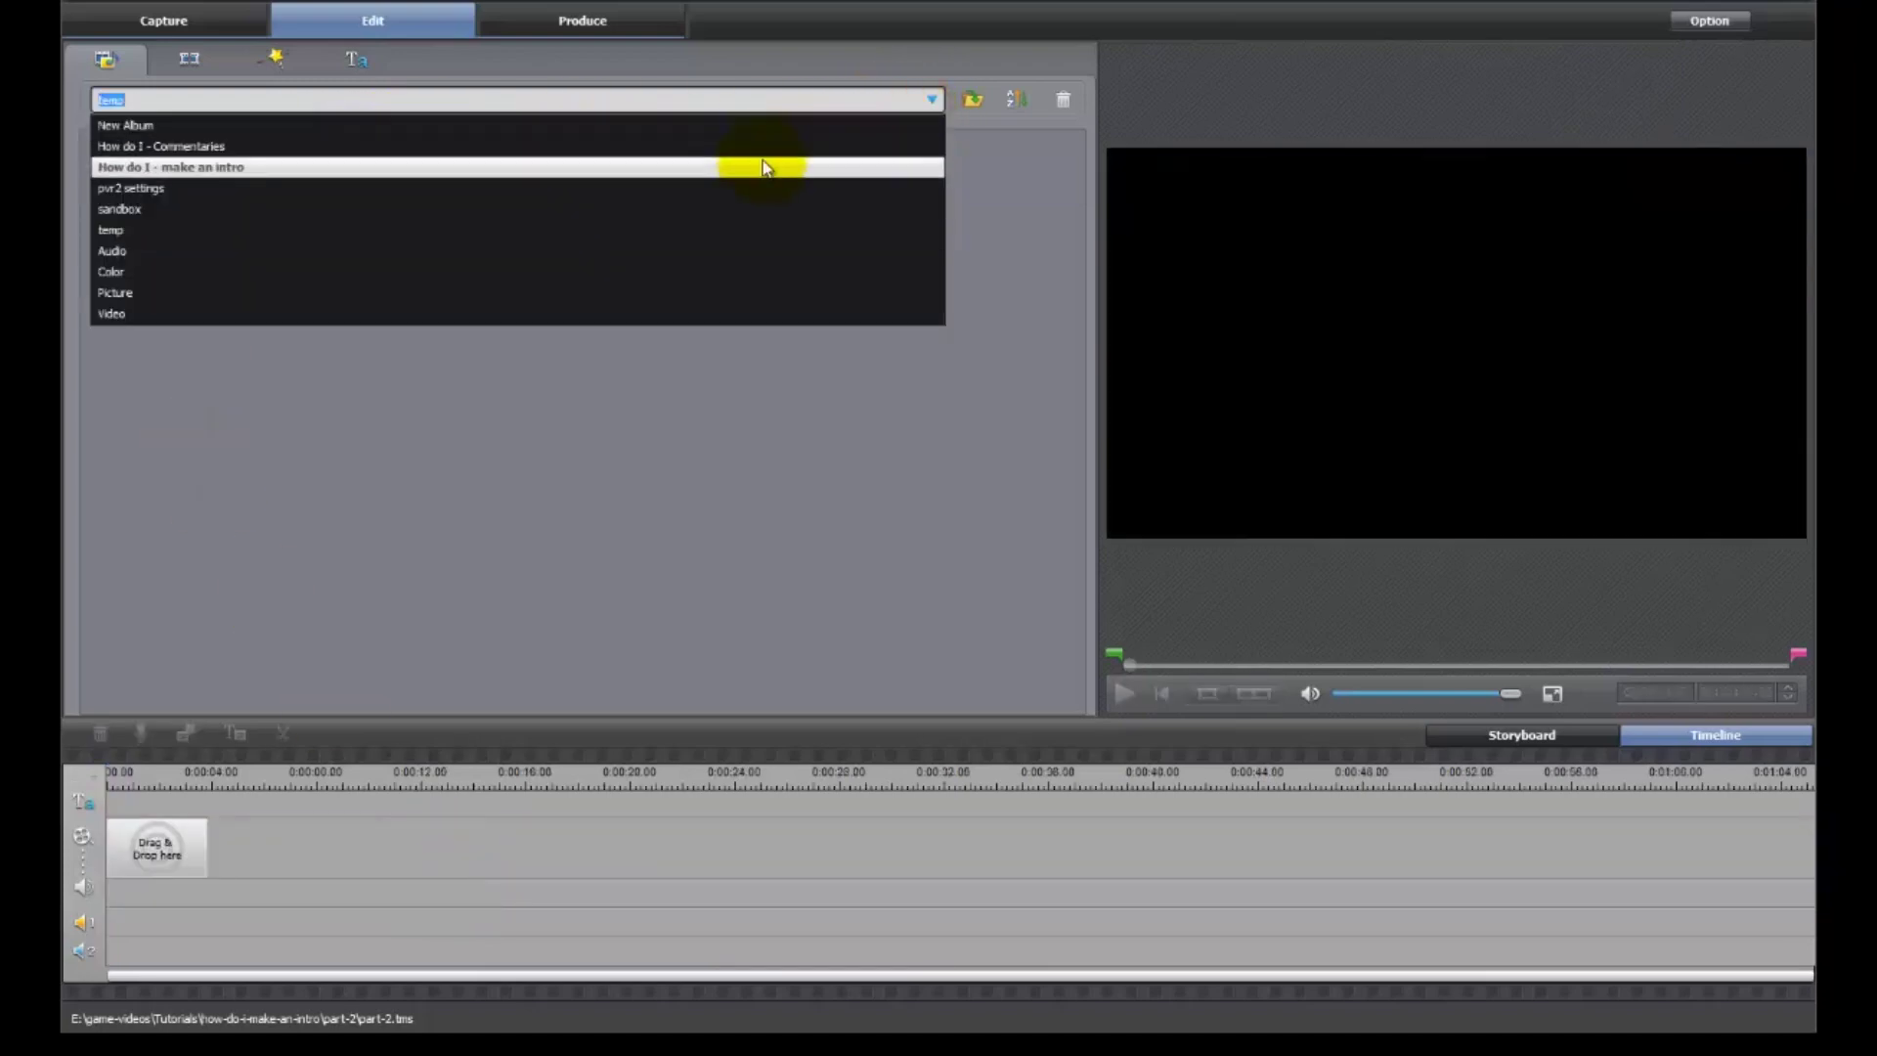
pyautogui.click(760, 167)
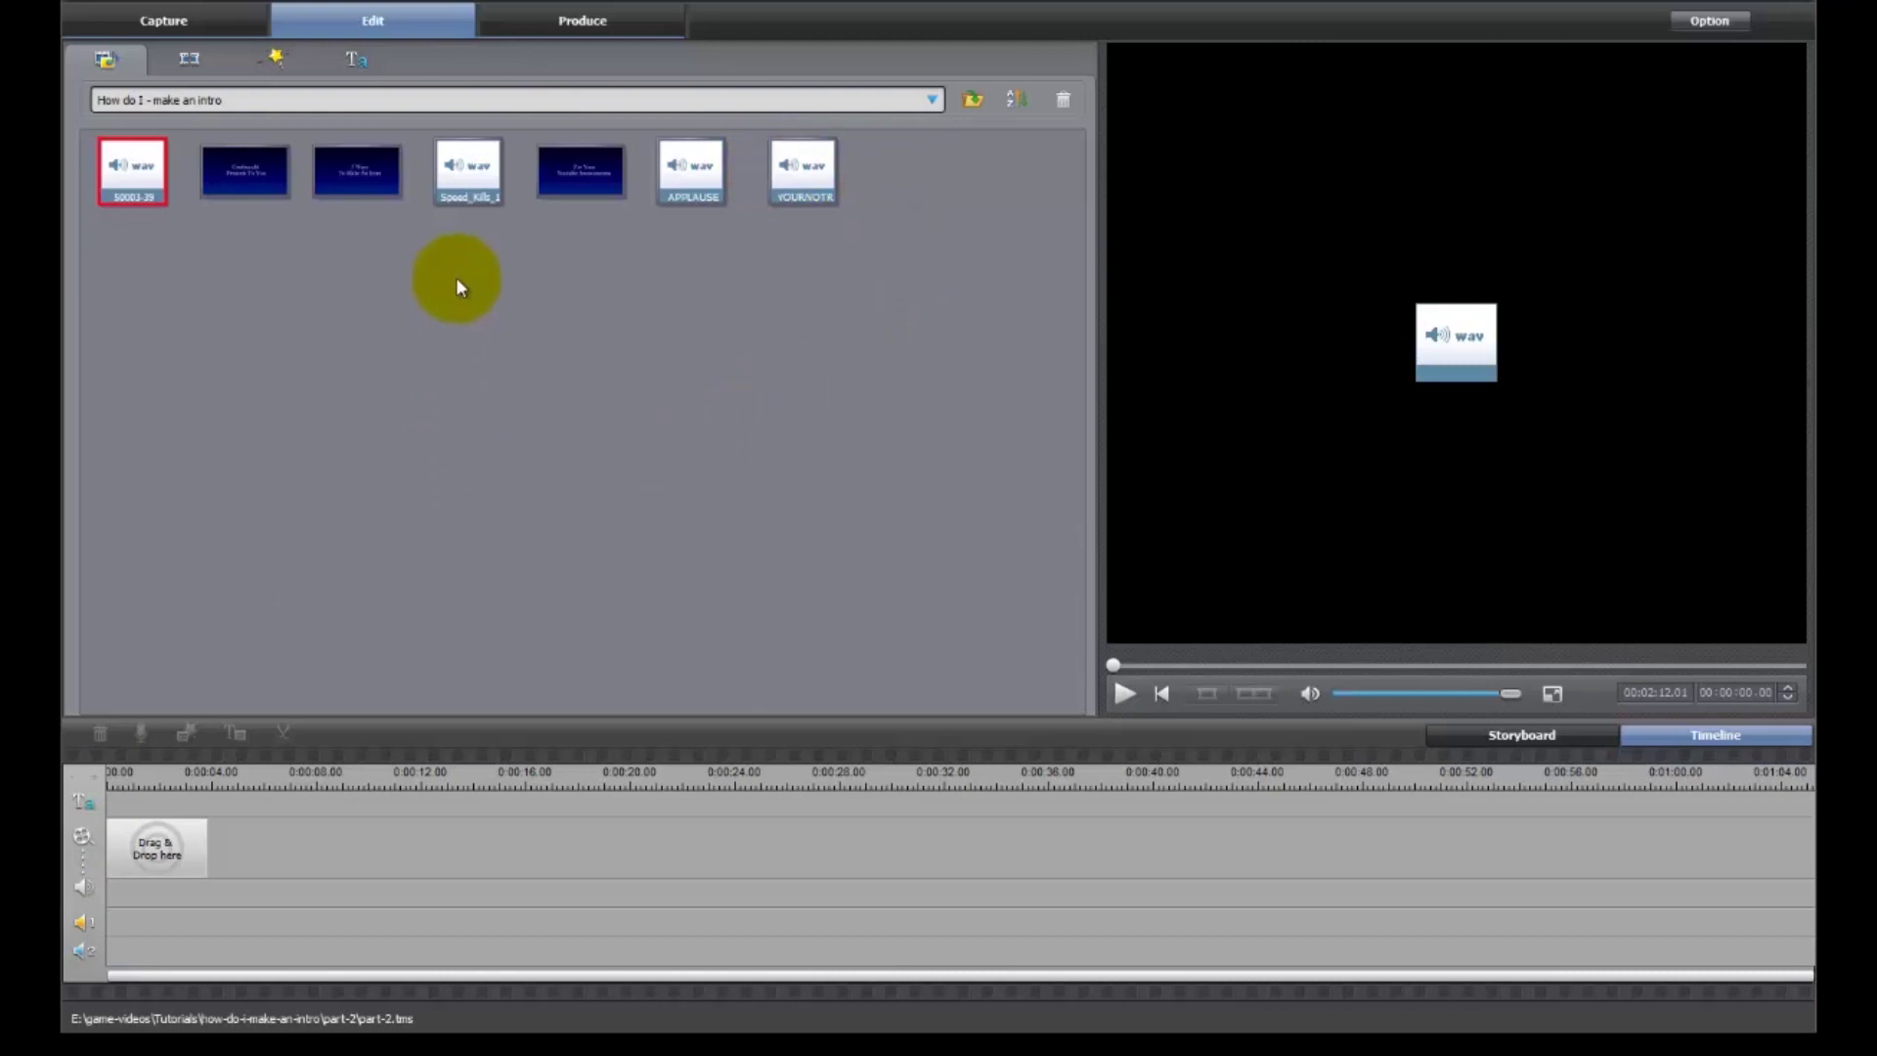
pyautogui.click(282, 196)
pyautogui.click(354, 178)
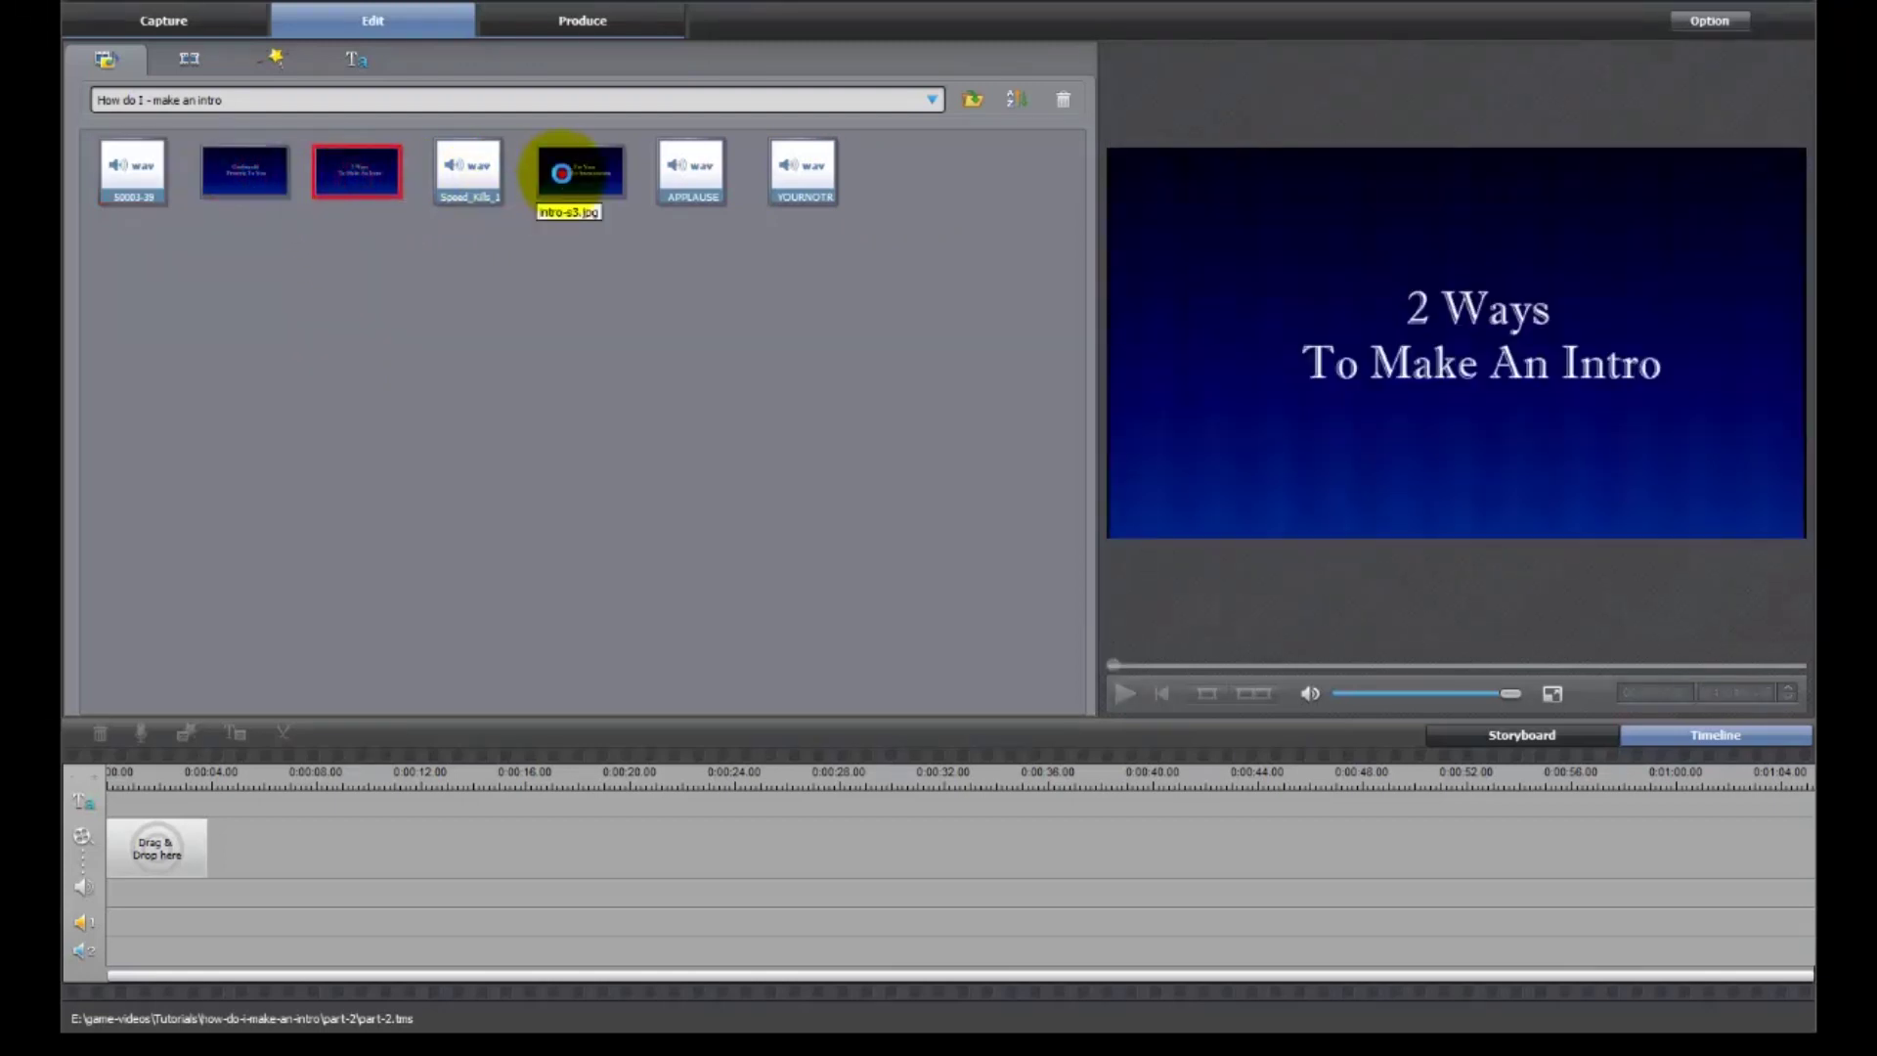
pyautogui.click(562, 174)
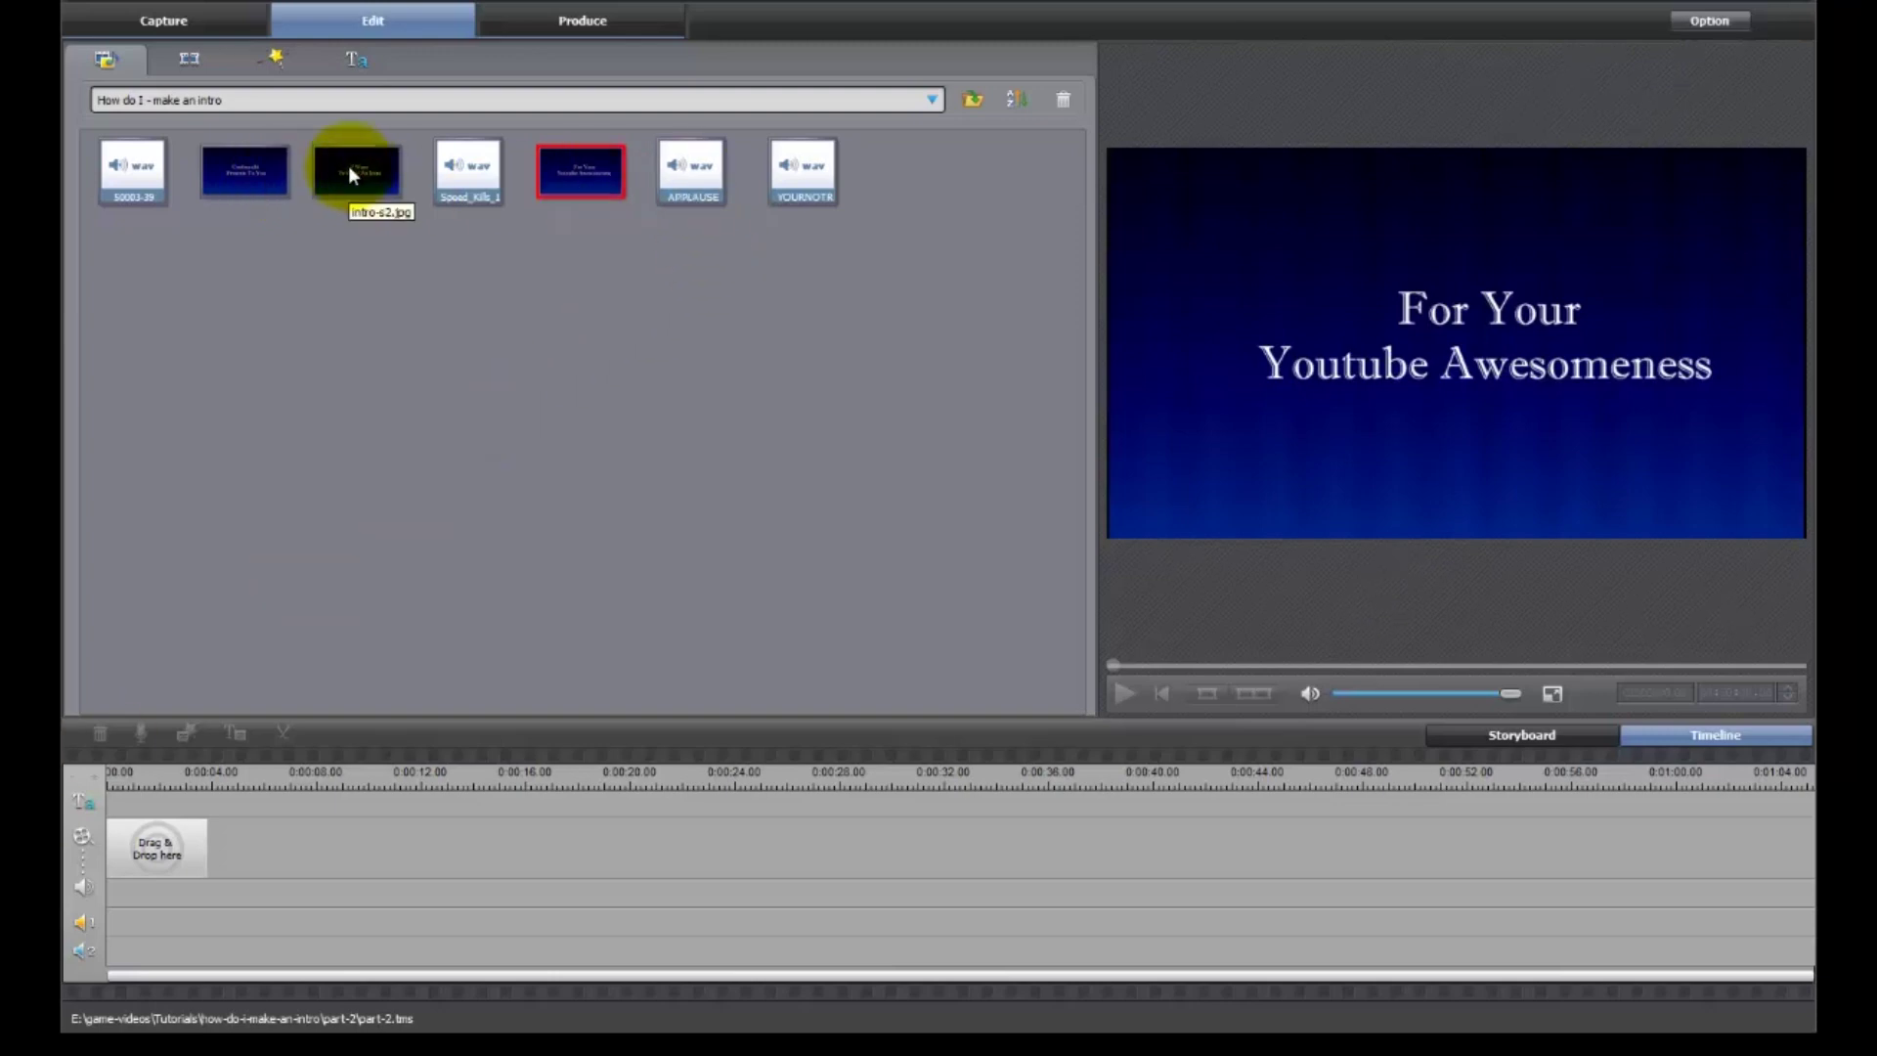
# Review the album's sounds, including Speed_Kills_1, APPLAUSE and YOURNOTR, then clear the selection
pyautogui.click(130, 170)
pyautogui.click(456, 178)
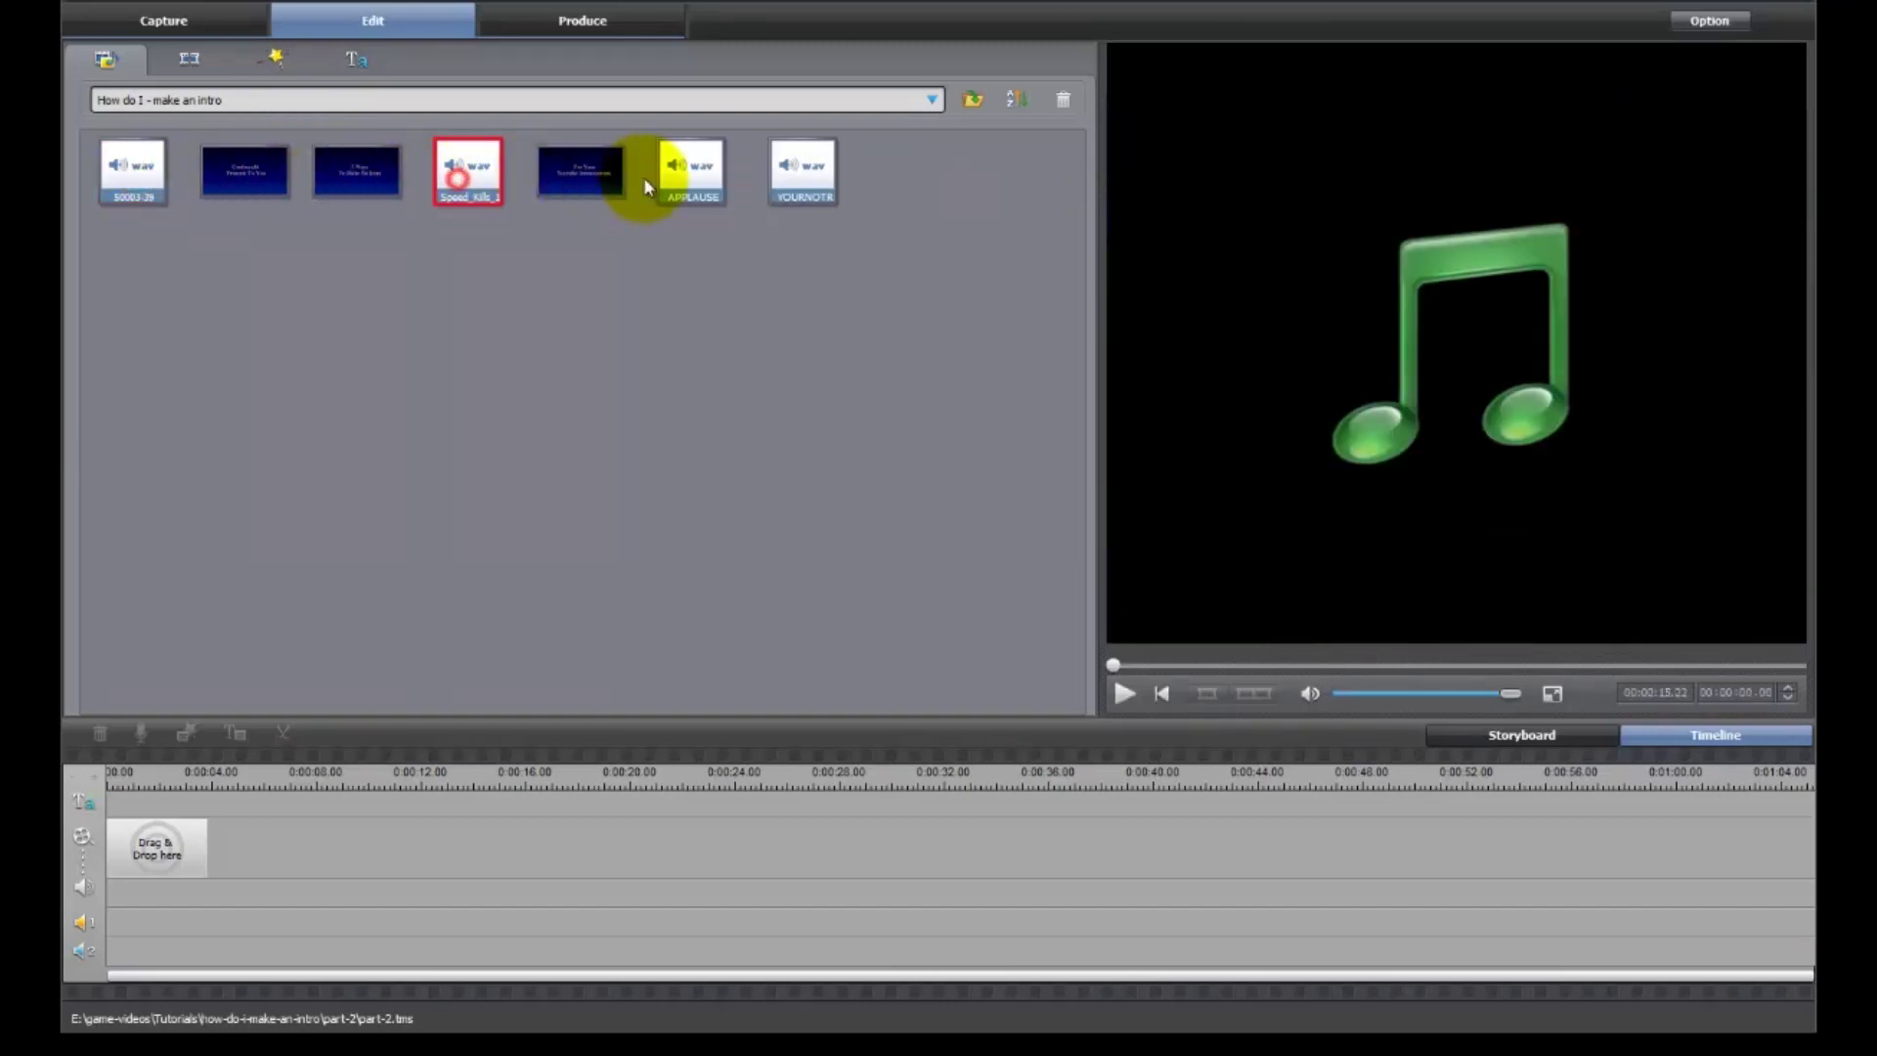
pyautogui.click(691, 171)
pyautogui.click(800, 169)
pyautogui.click(578, 314)
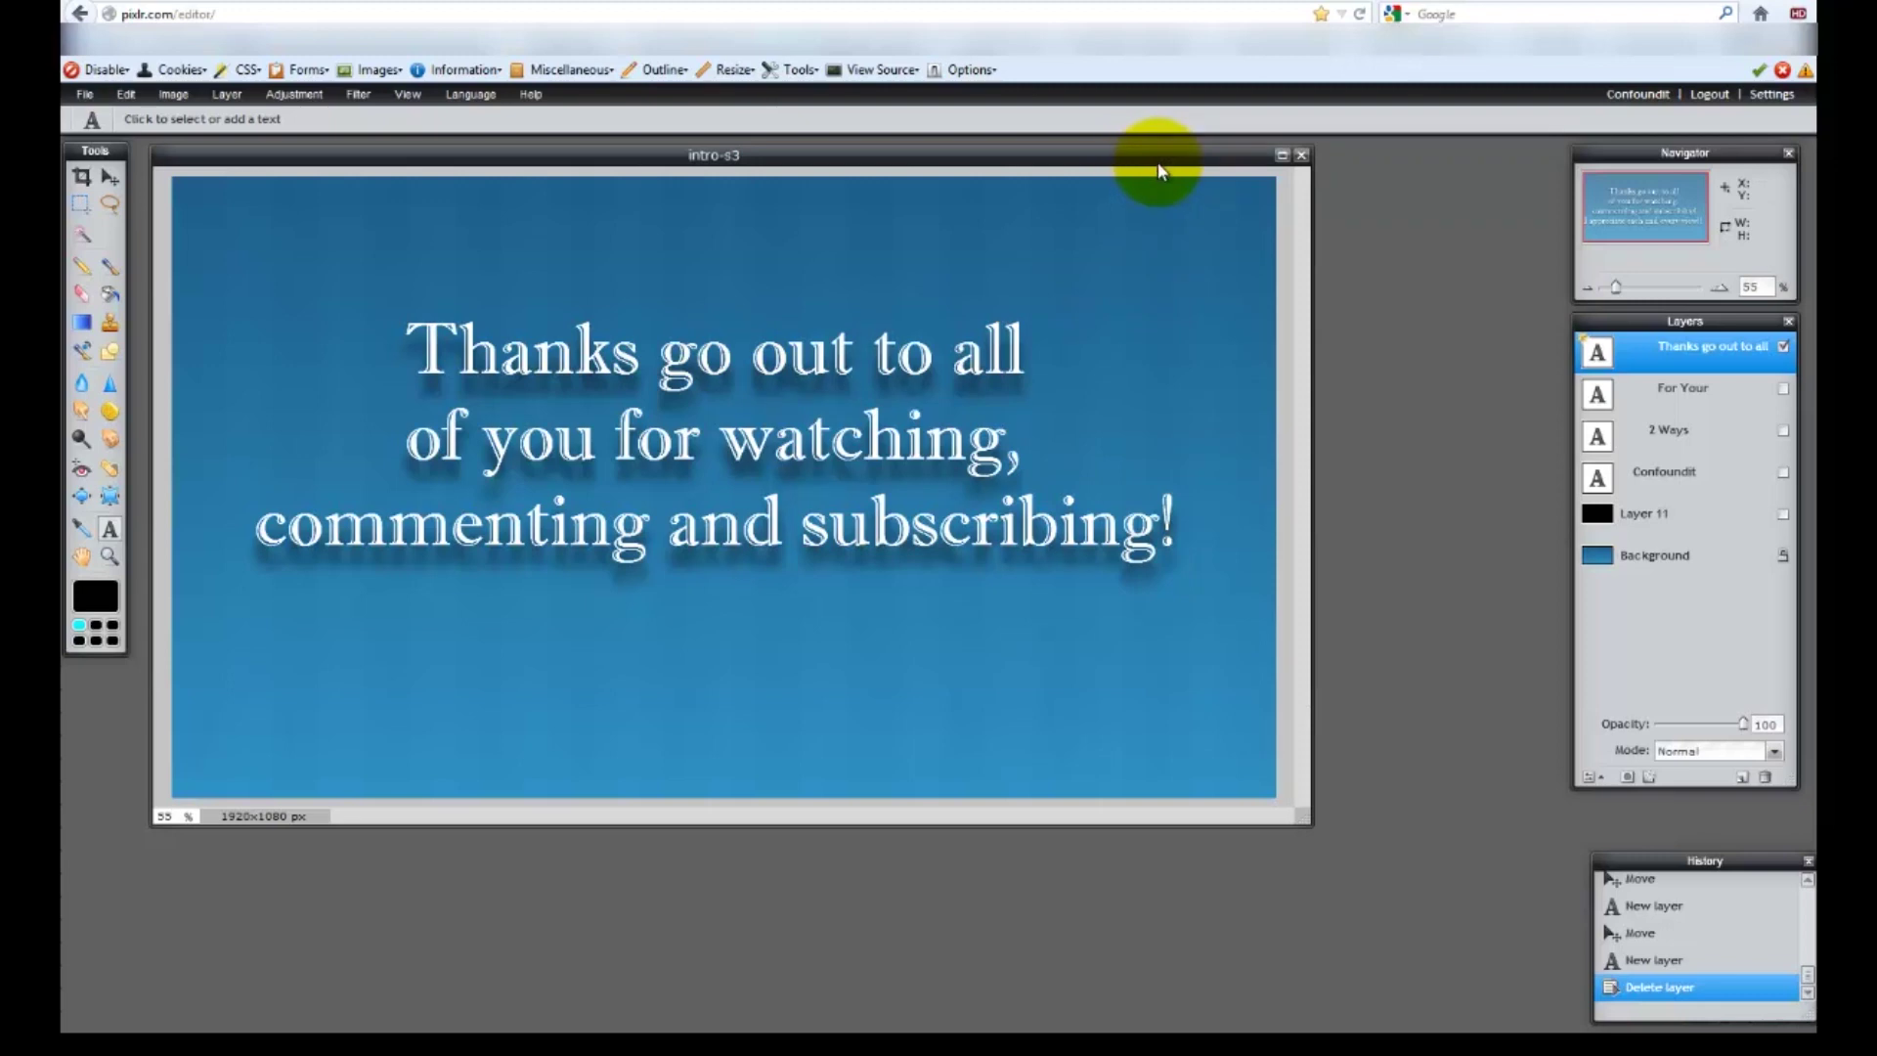
# Hide the 'Thanks go out to all' text layer, enlarge the intro-s3 image, and select Background
pyautogui.click(1782, 348)
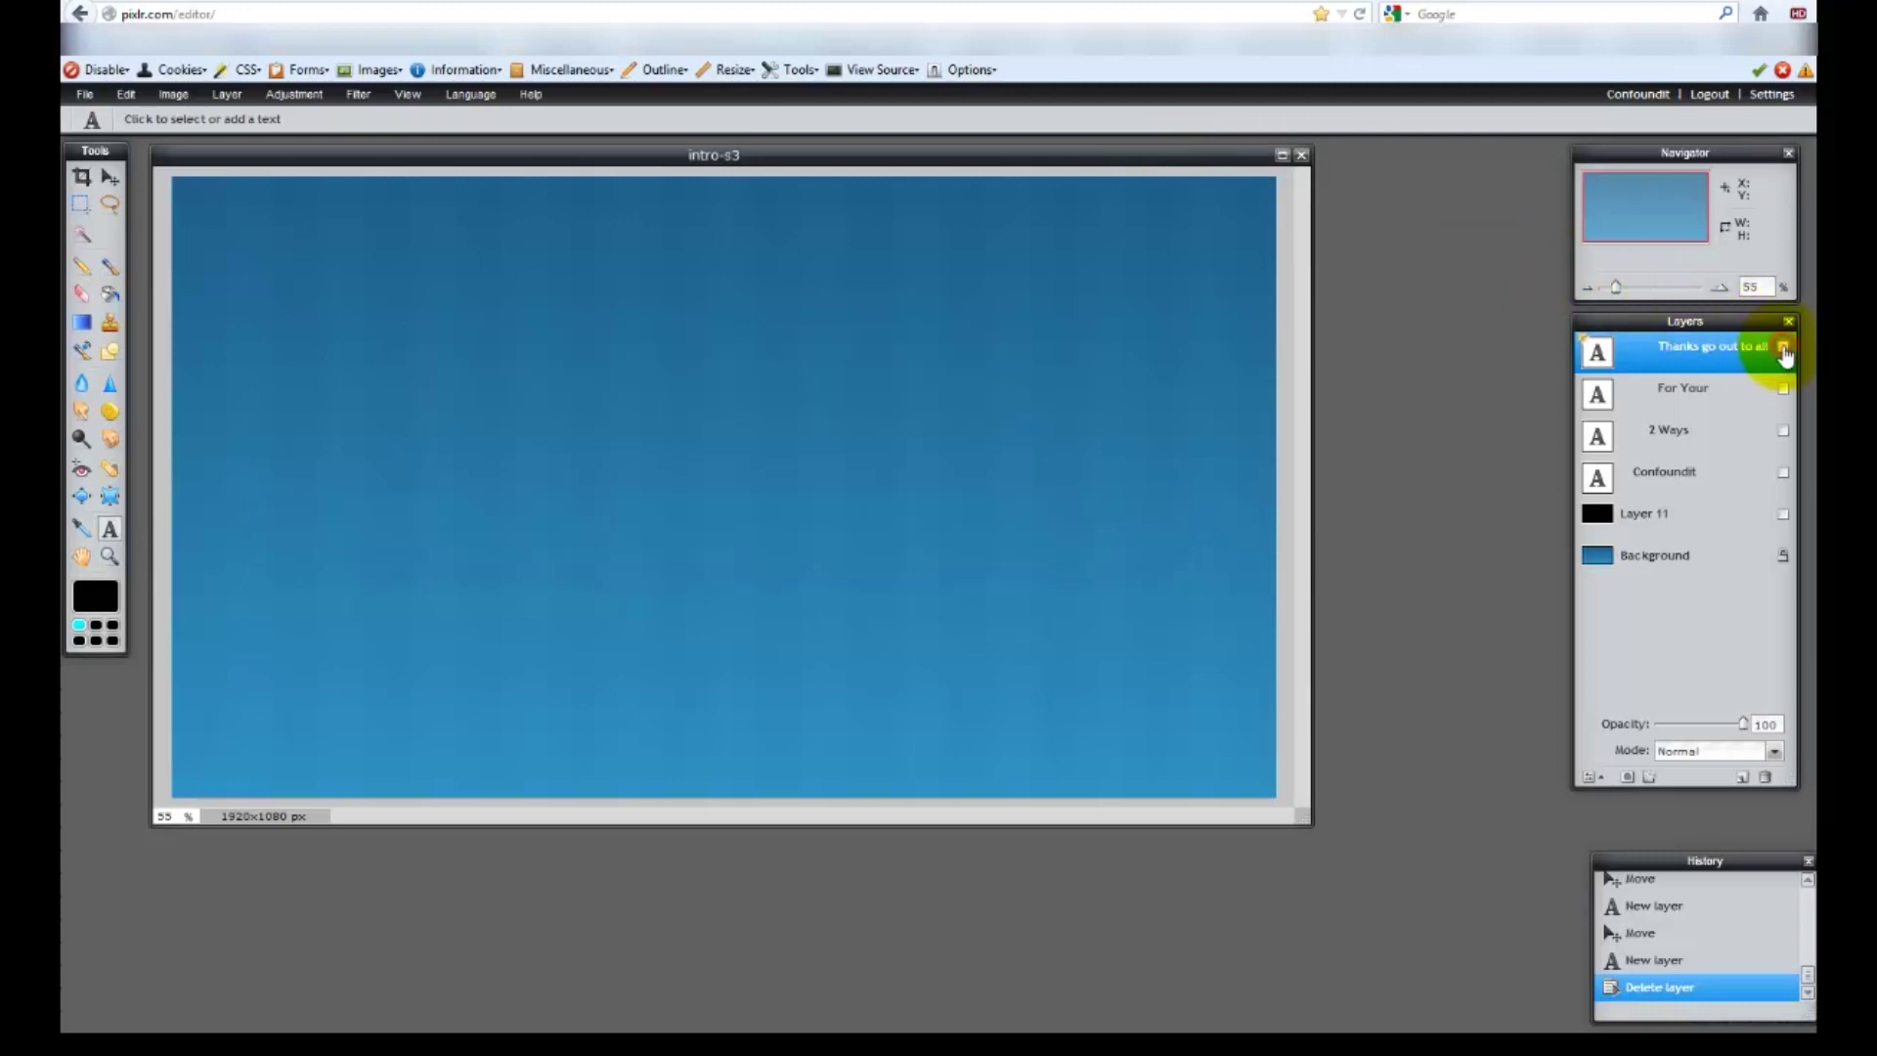
pyautogui.click(1281, 155)
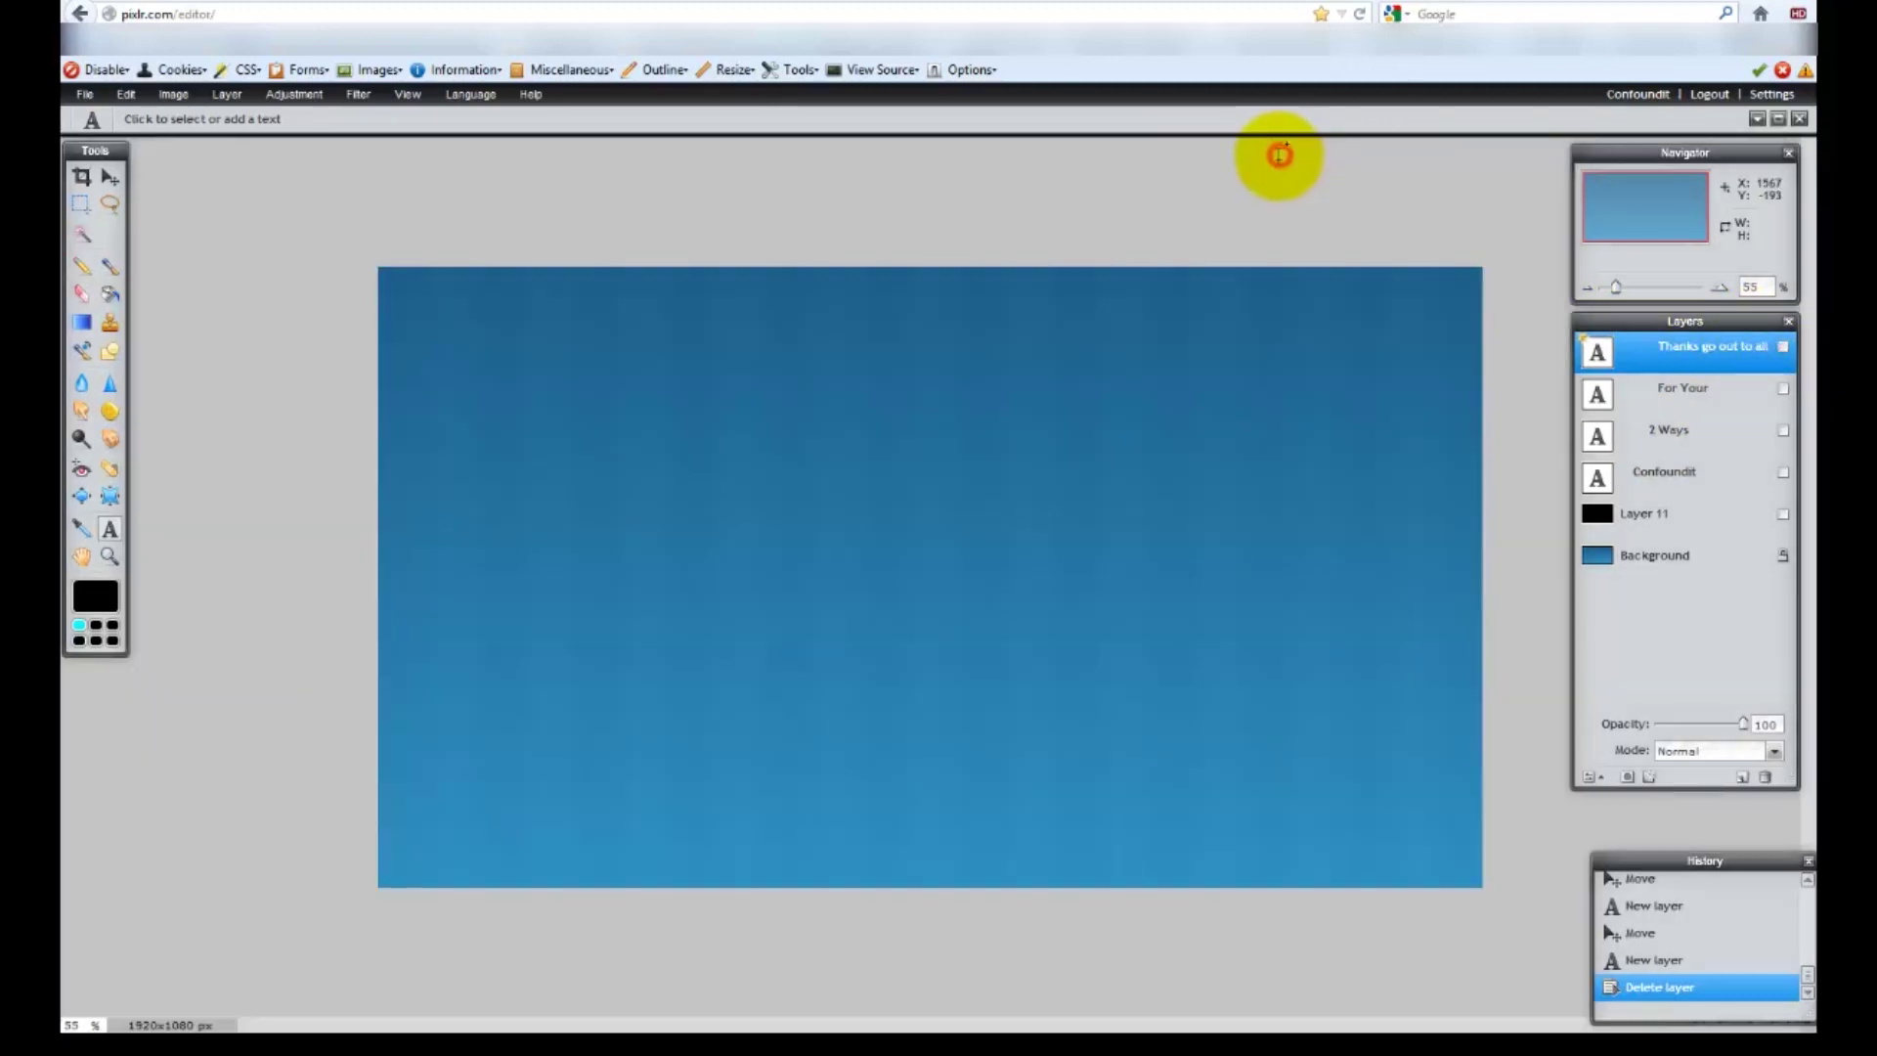
pyautogui.click(1671, 557)
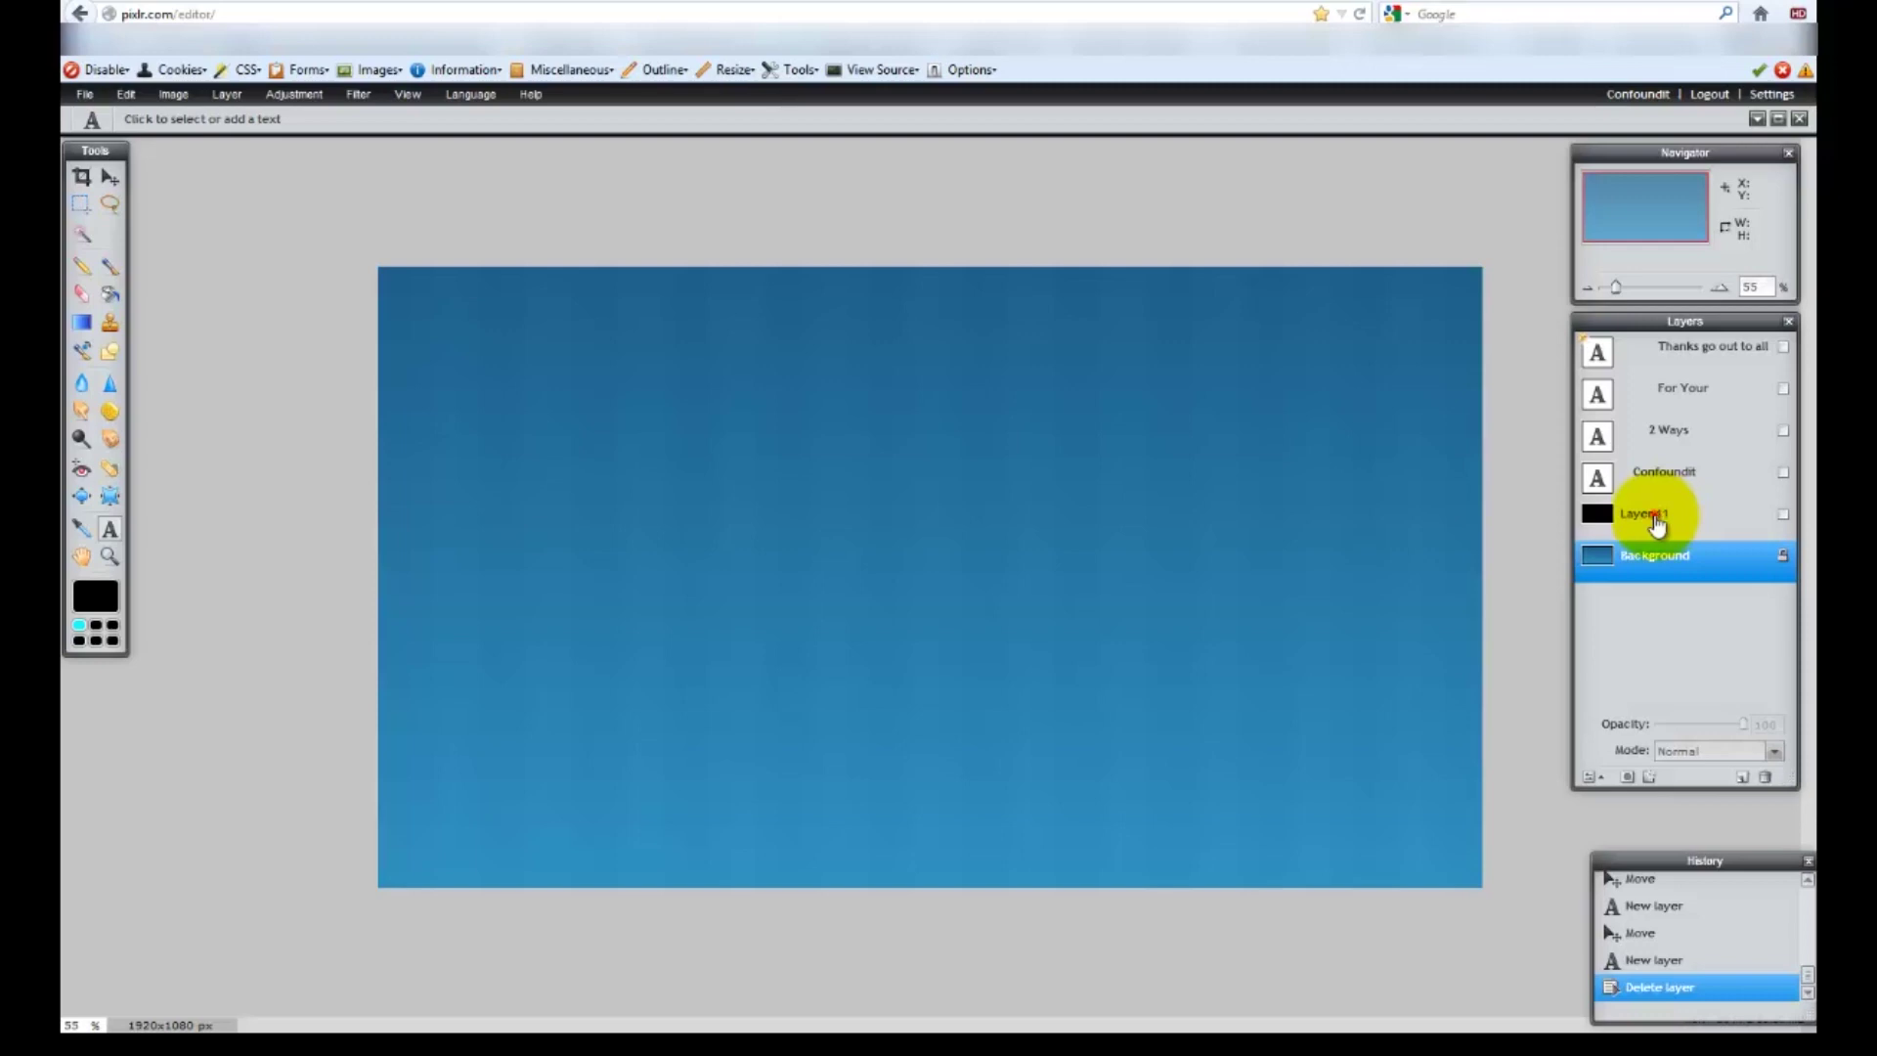
# Make Layer 11's dark navy overlay visible and reveal its opacity and blend settings
pyautogui.click(1659, 518)
pyautogui.click(1782, 516)
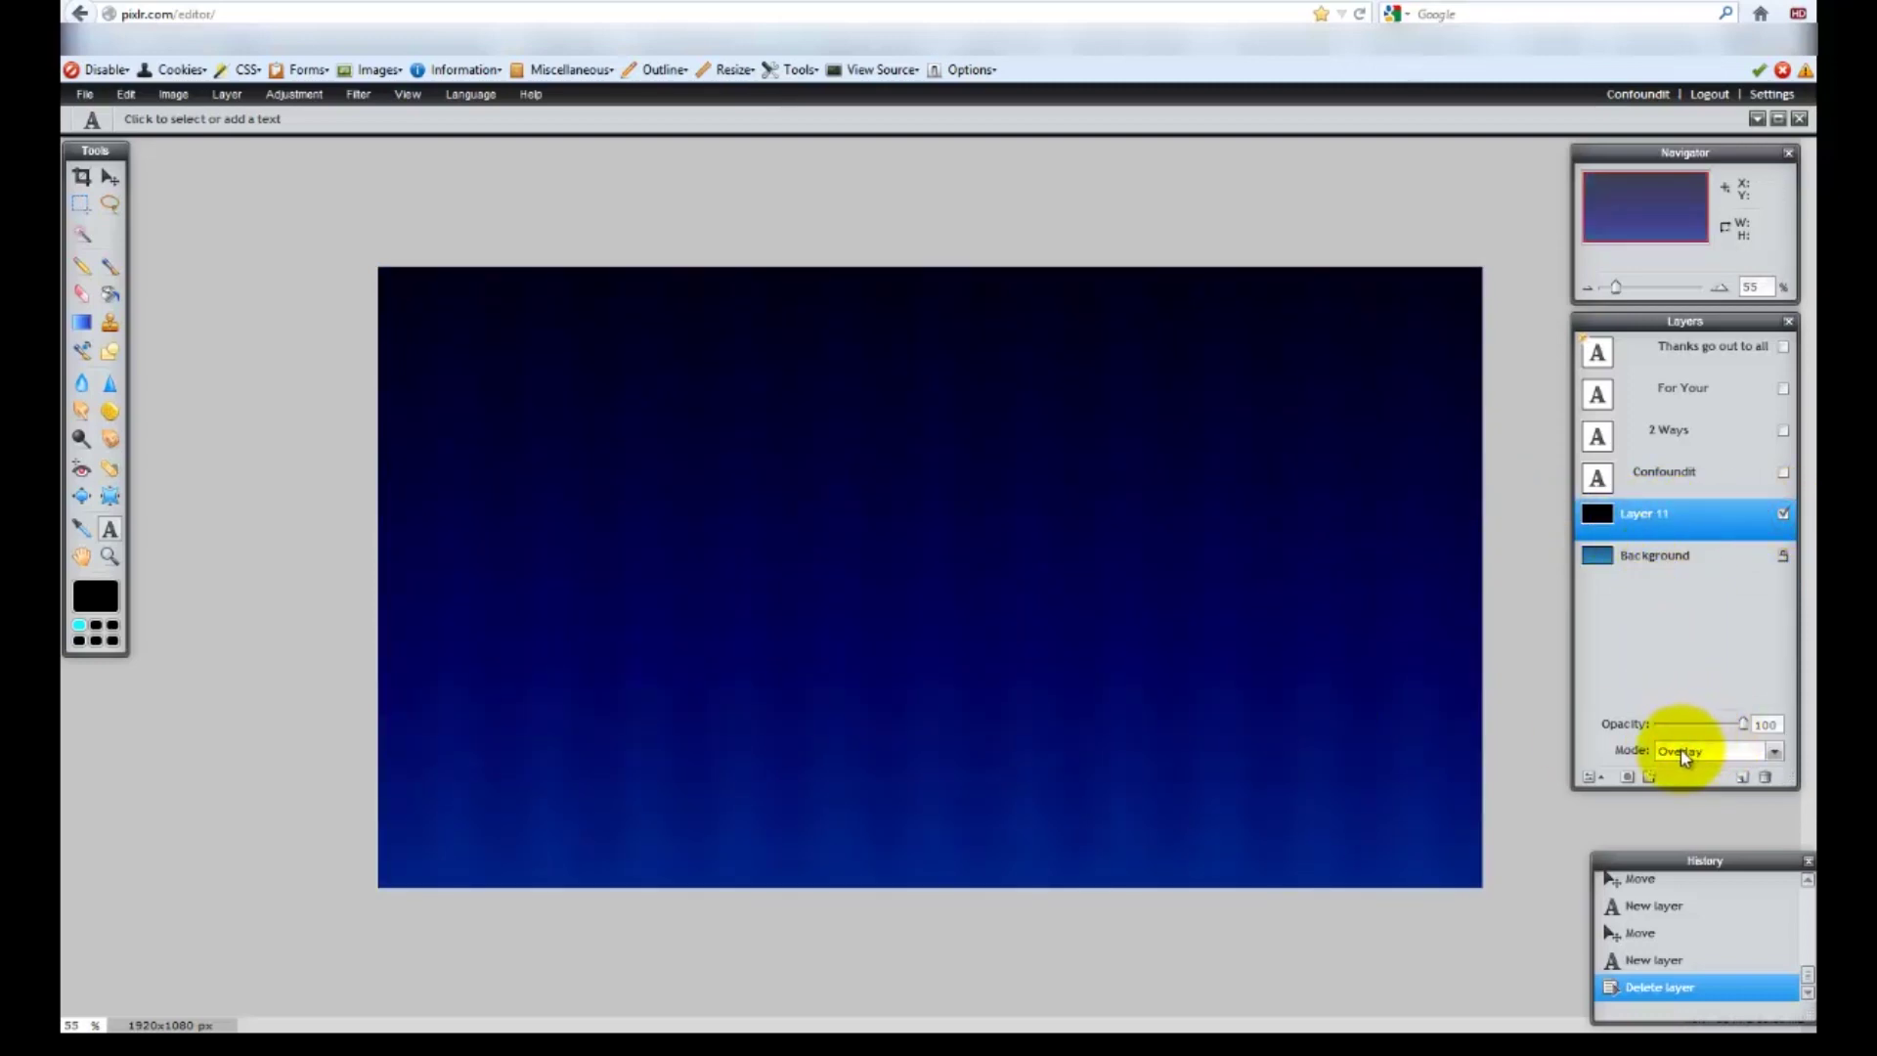
pyautogui.click(1590, 777)
pyautogui.click(1591, 777)
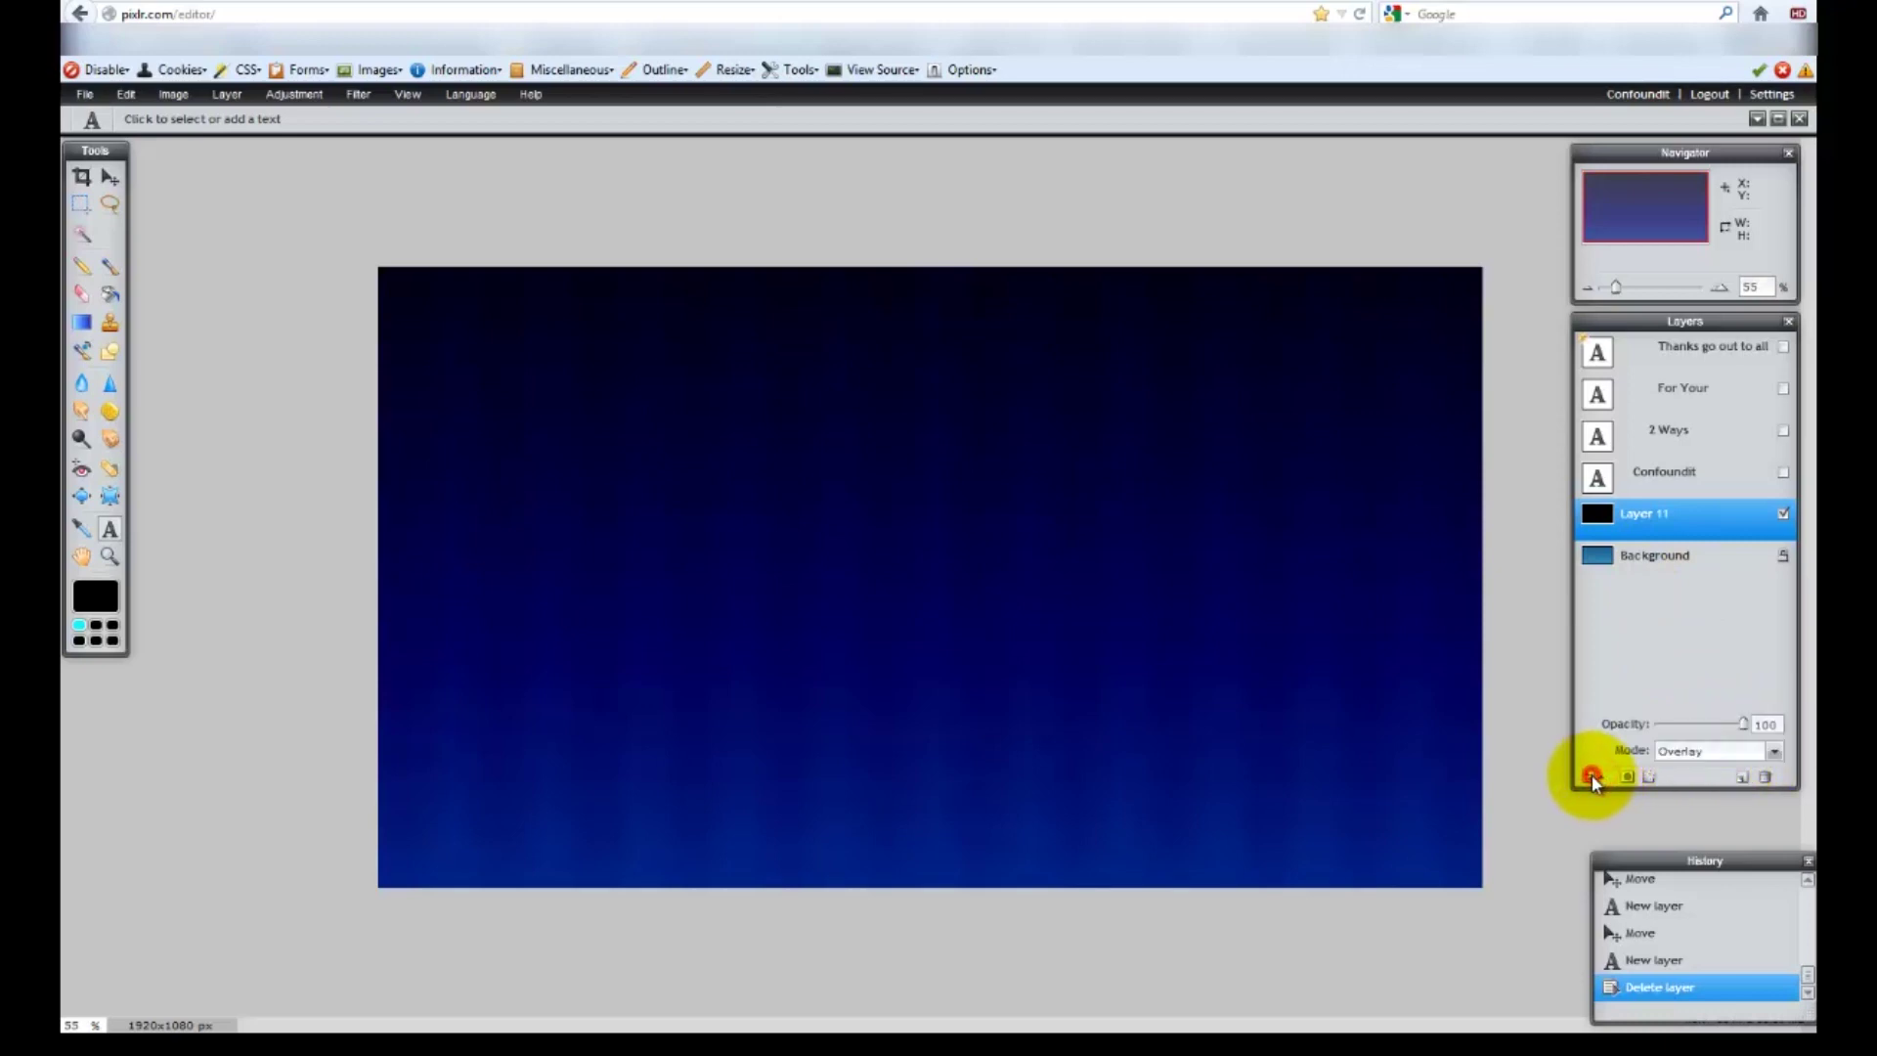
# Try Layer 11's blend mode as Normal, then set it back to Overlay
pyautogui.click(1772, 753)
pyautogui.scroll(4, 1776, 880)
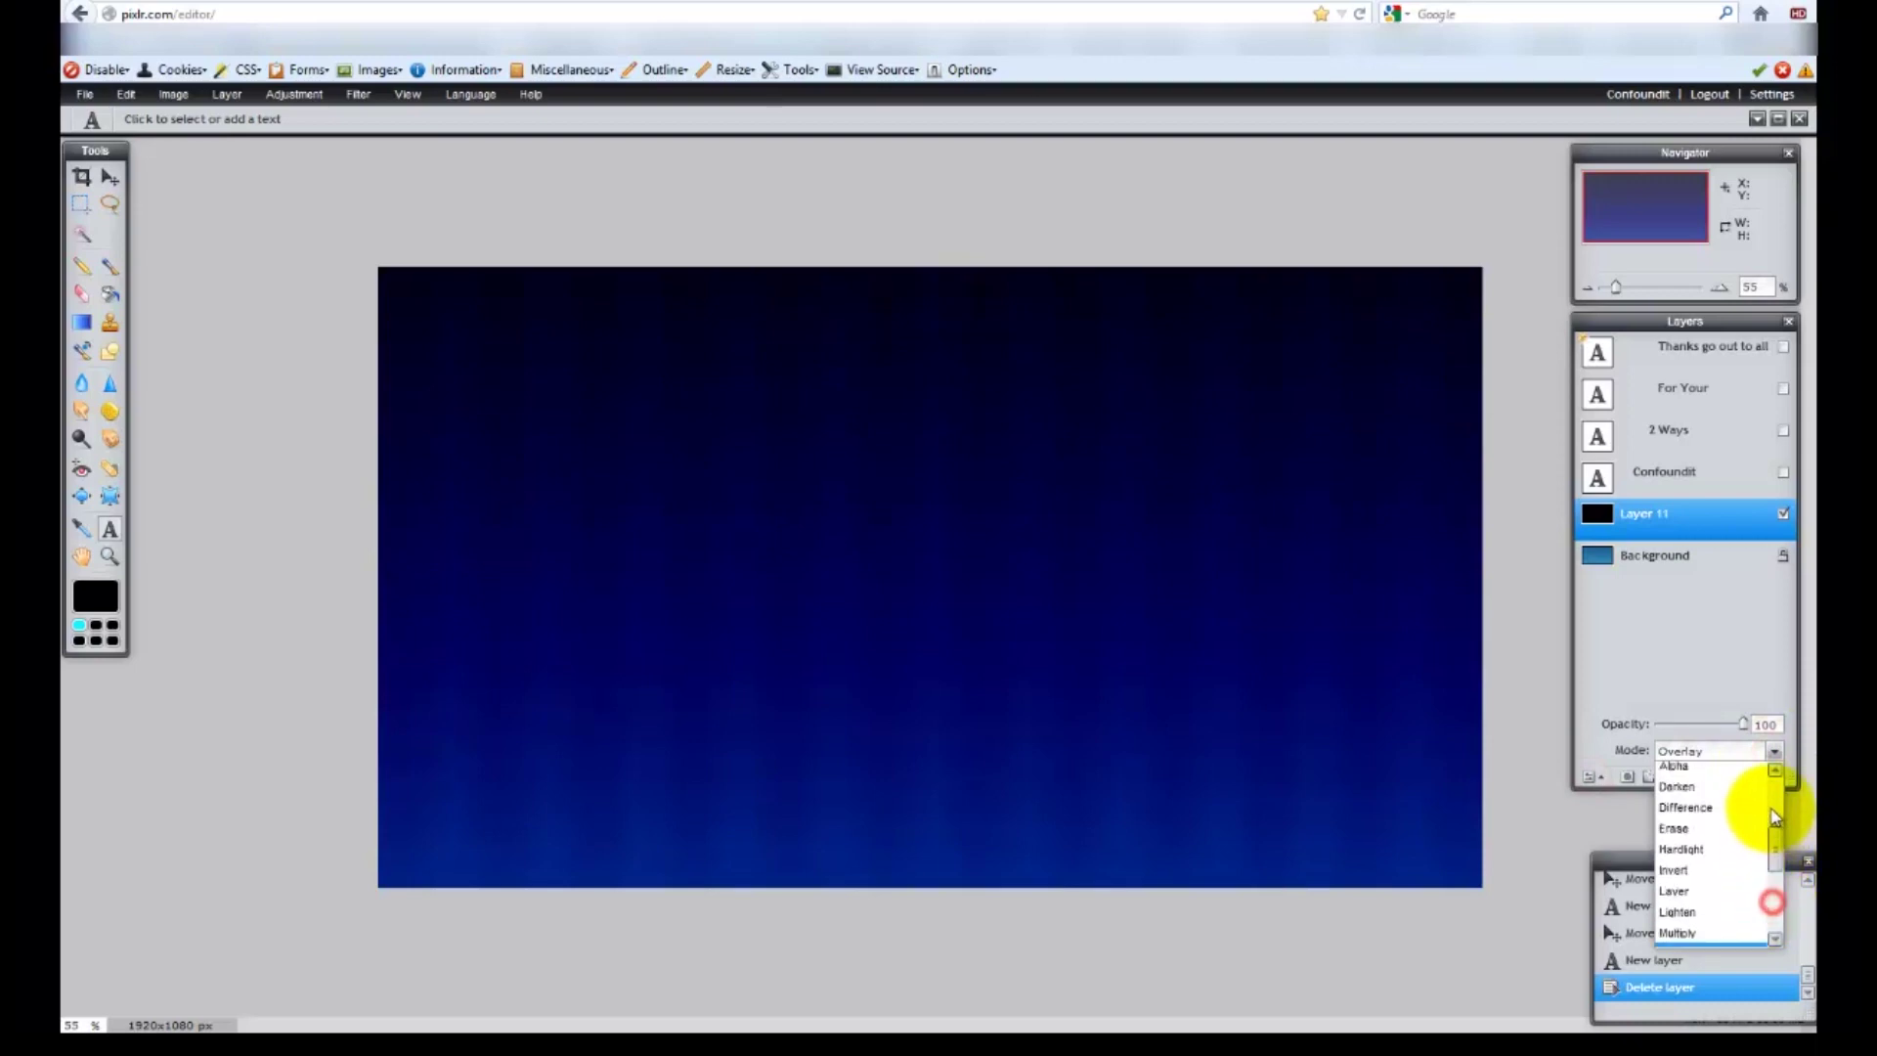
pyautogui.scroll(-3, 1774, 868)
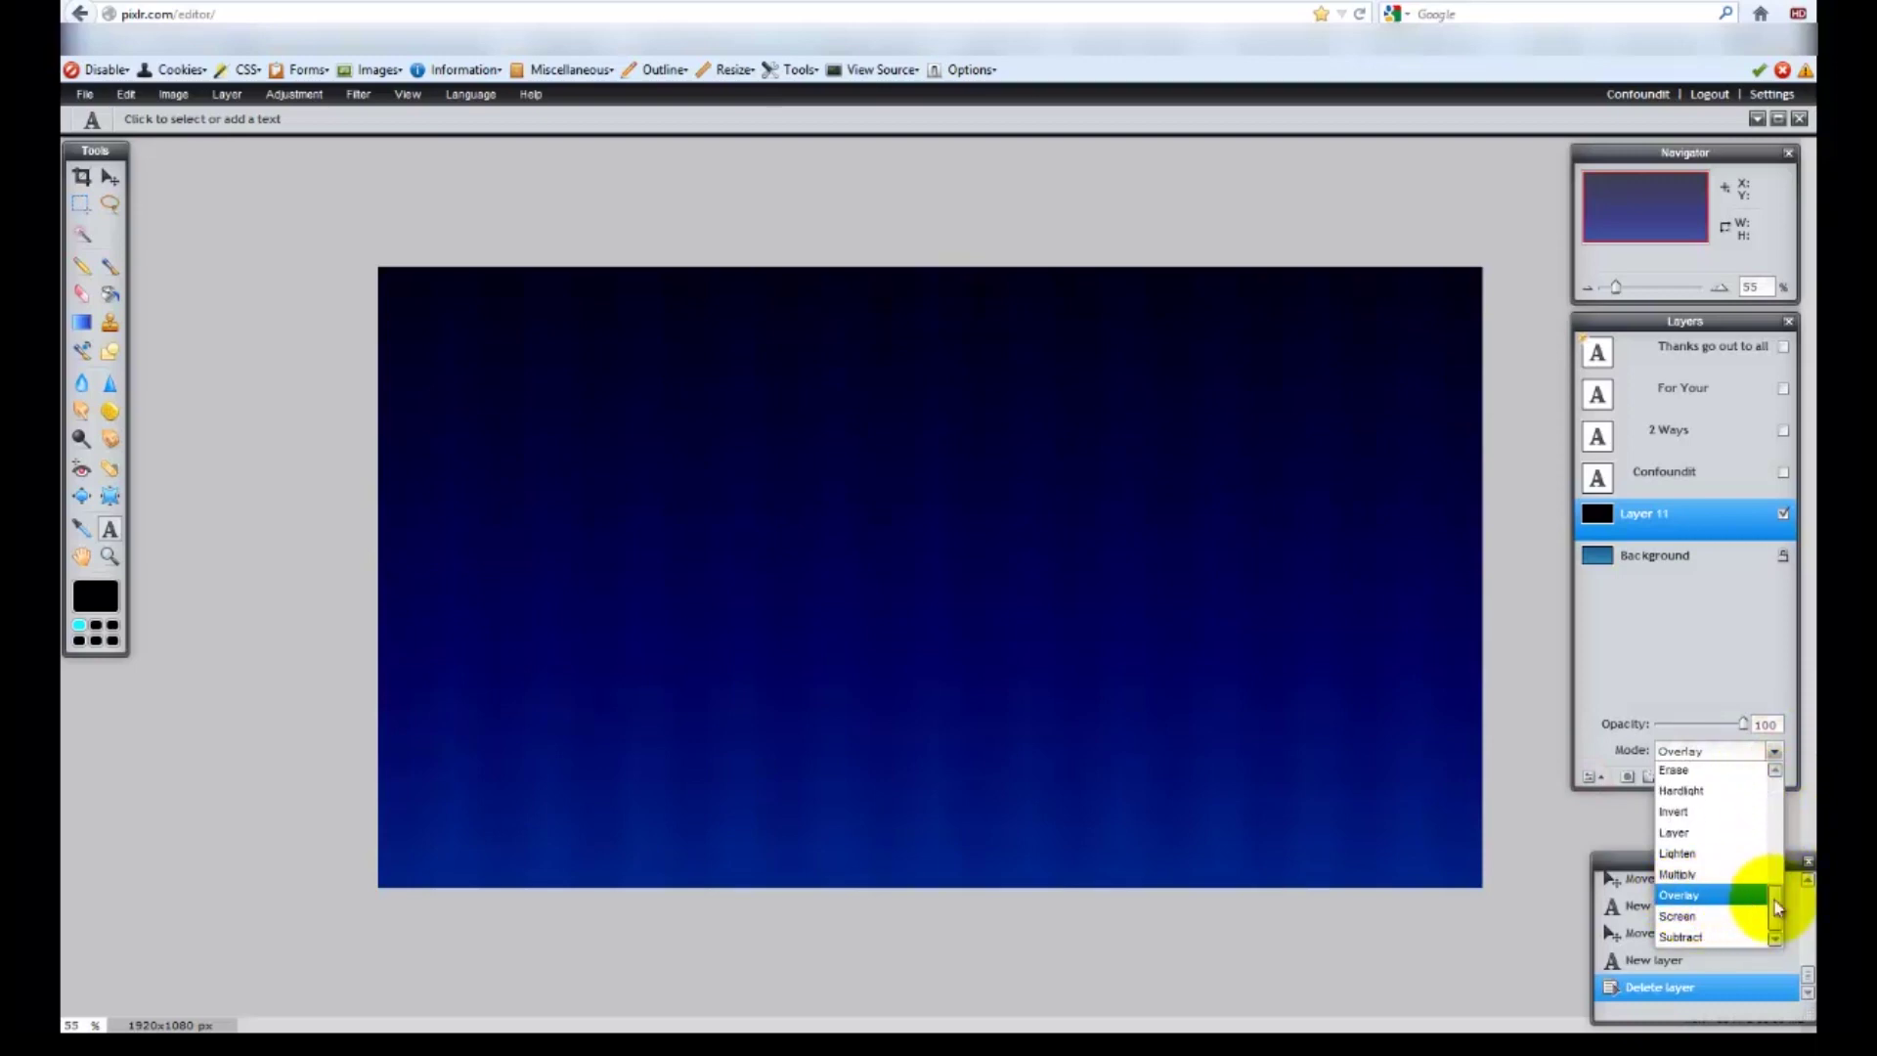
pyautogui.moveTo(1776, 907); pyautogui.dragTo(1776, 767)
pyautogui.click(1689, 771)
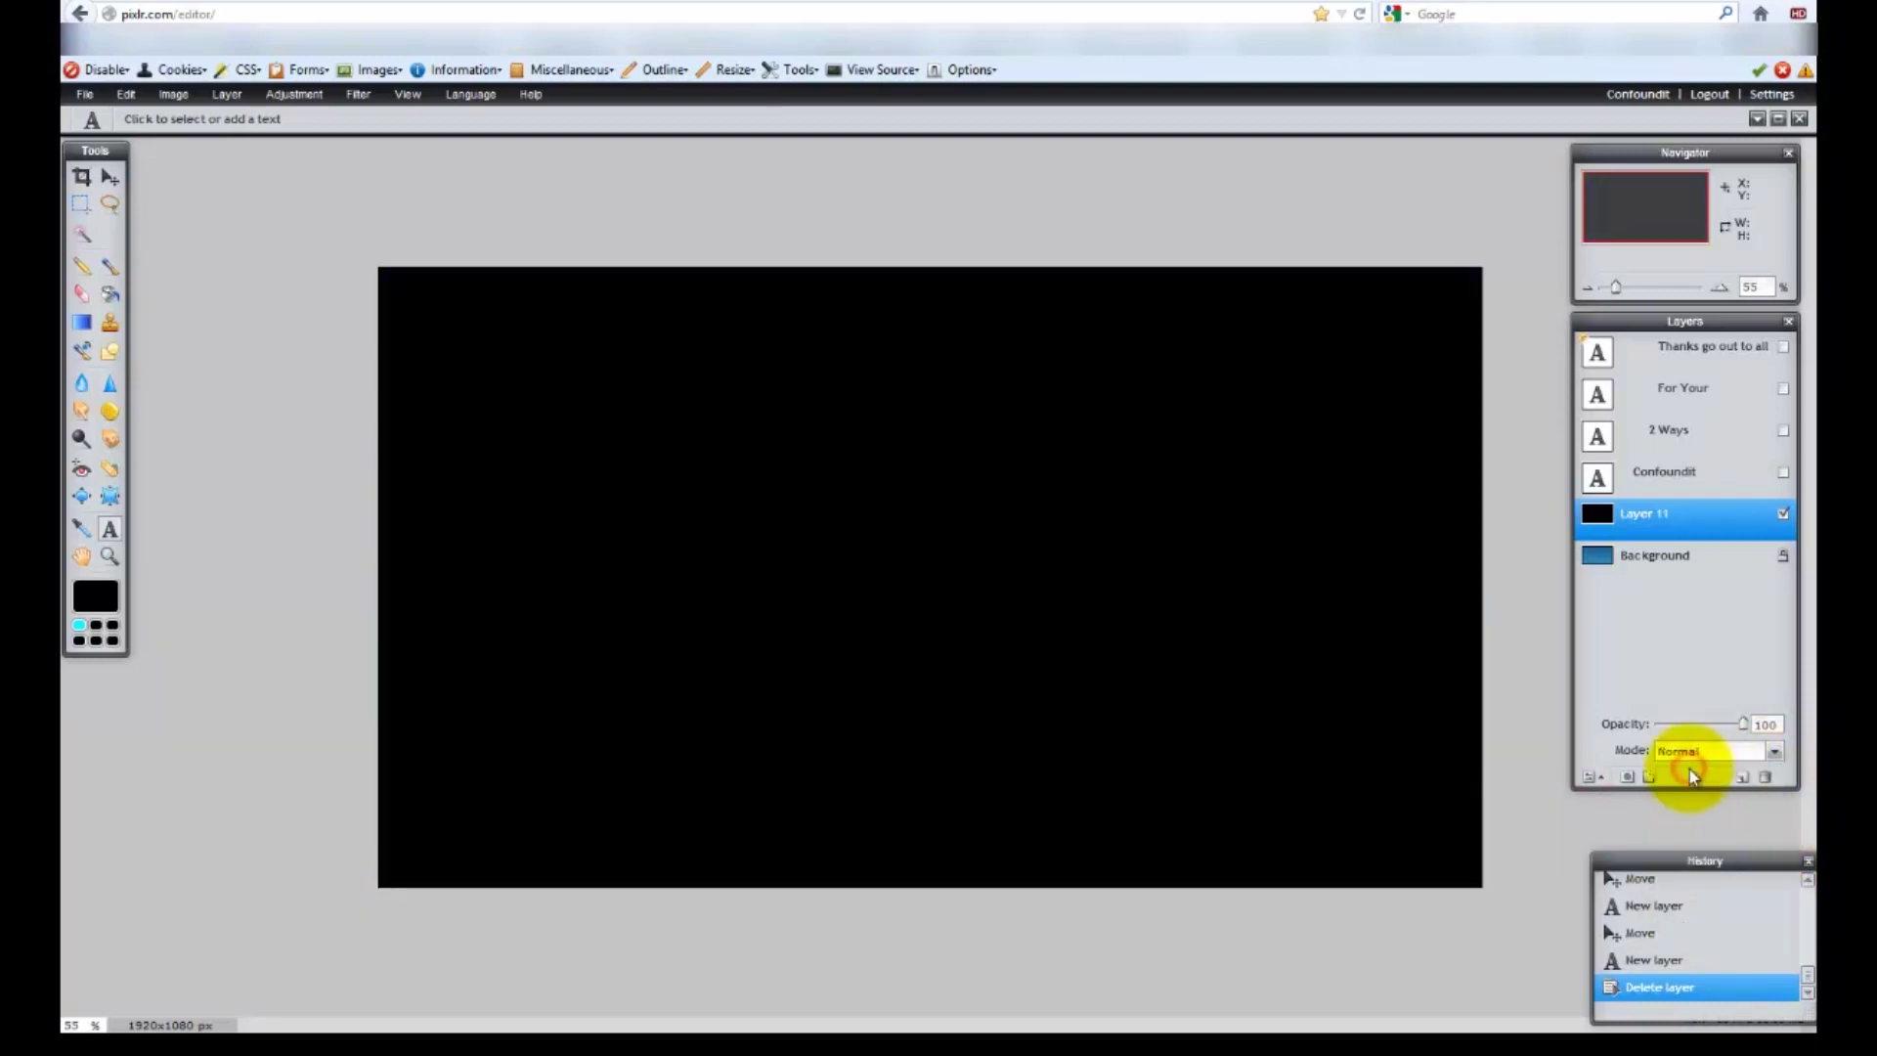
pyautogui.click(1777, 760)
pyautogui.moveTo(1776, 809); pyautogui.dragTo(1774, 919)
pyautogui.click(1691, 897)
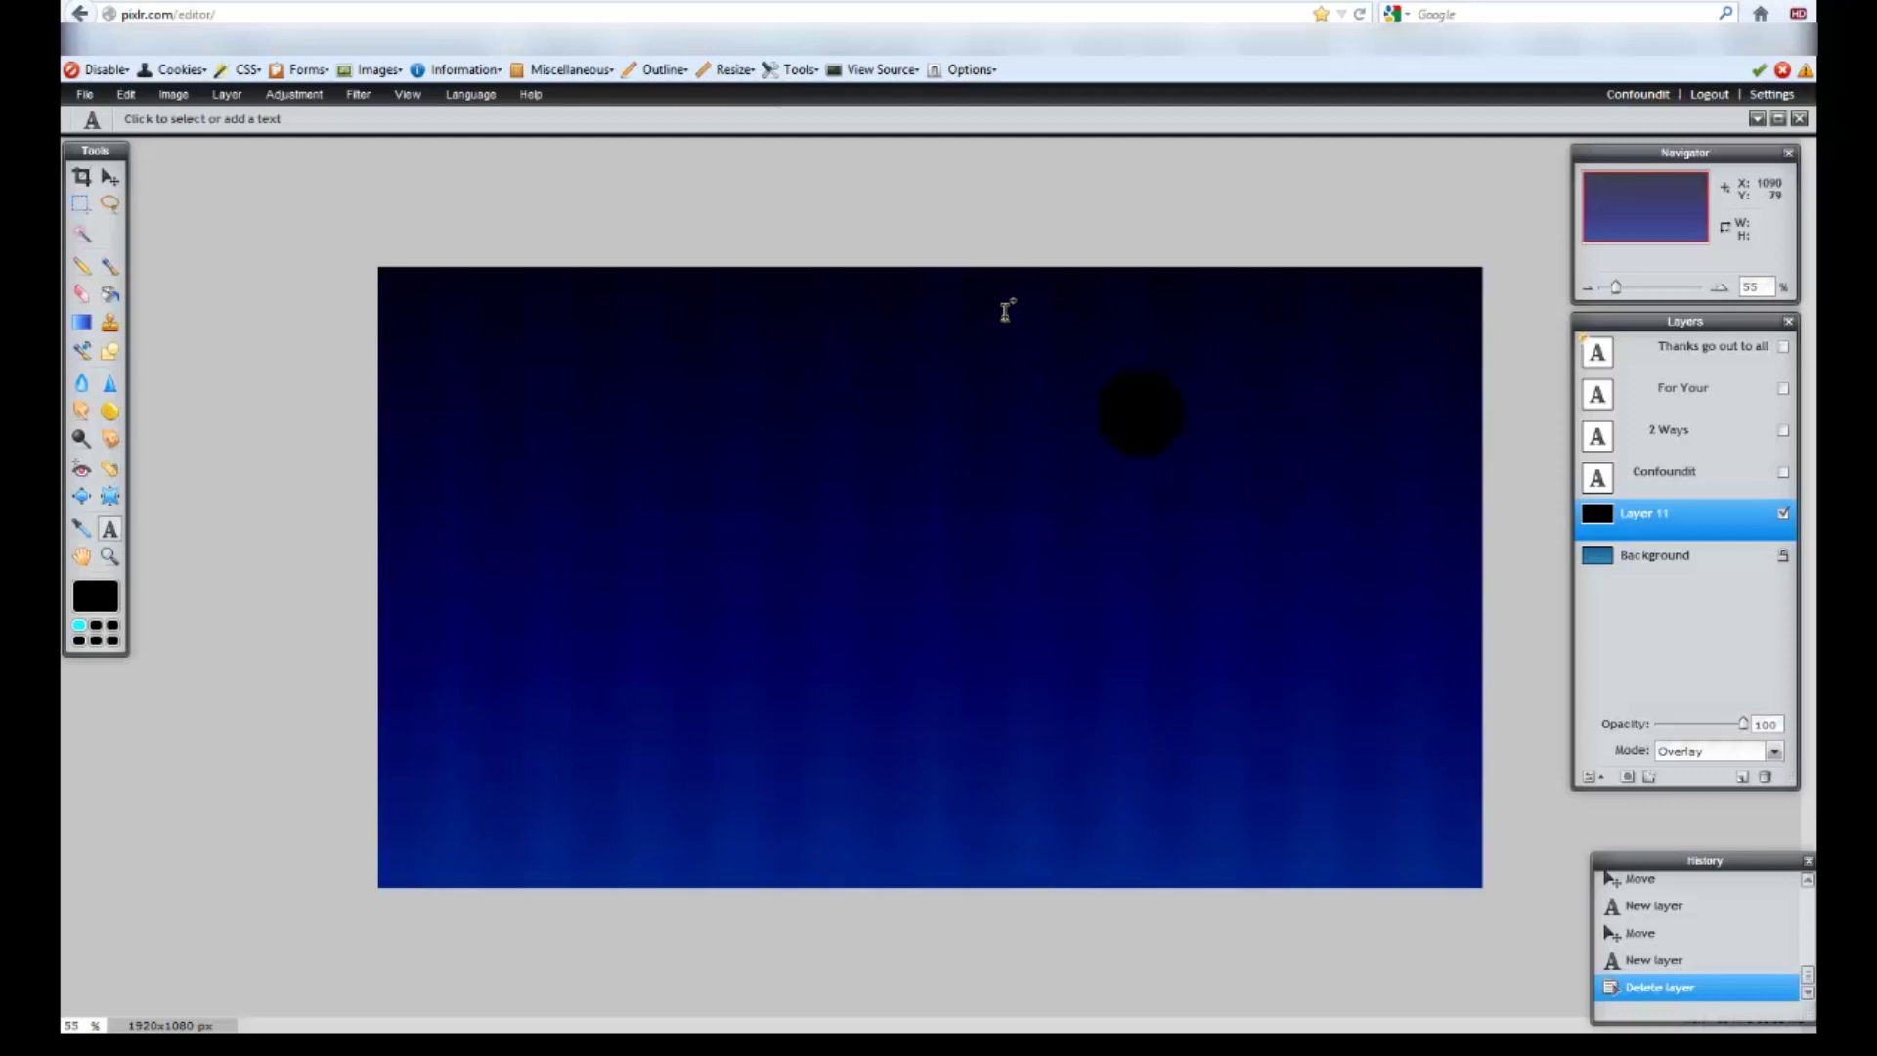
pyautogui.click(1540, 516)
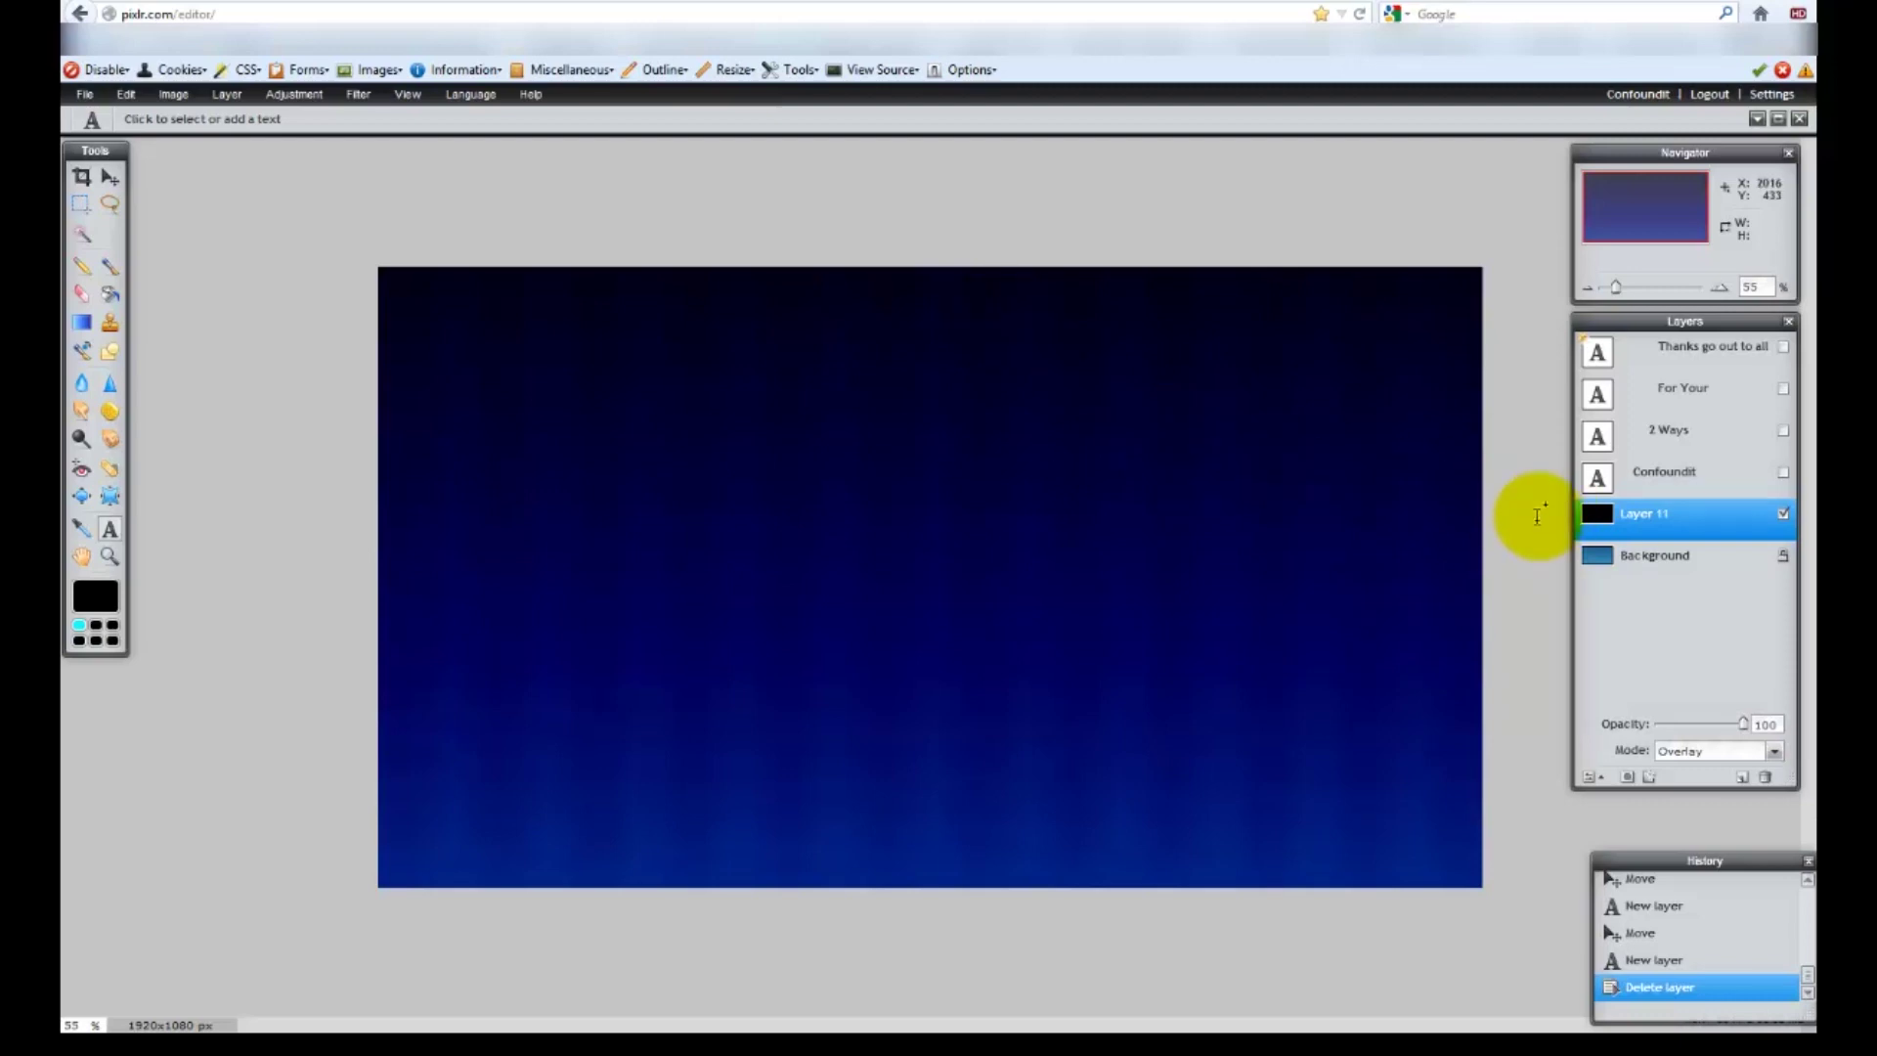
# Show the title layers, then hide 'For Your' and '2 Ways', leaving Confoundit selected
pyautogui.click(1784, 474)
pyautogui.click(1783, 431)
pyautogui.click(1782, 390)
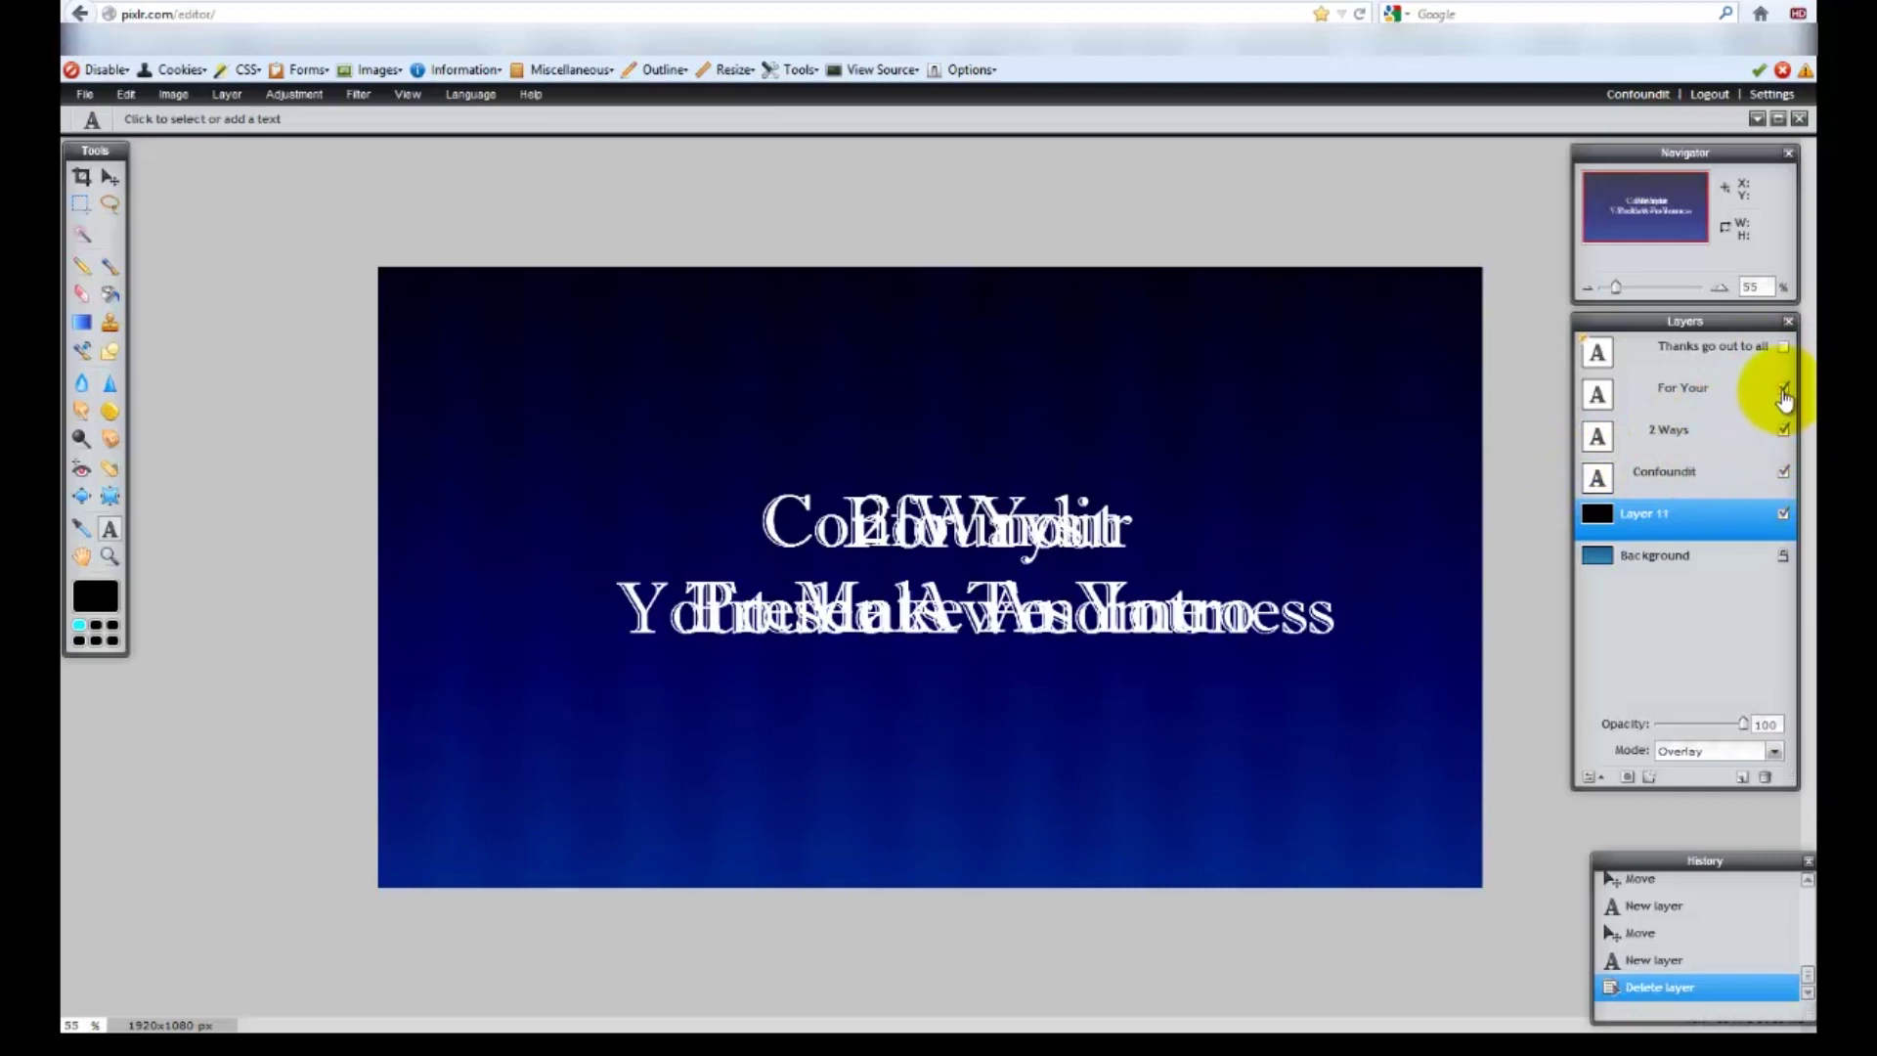
pyautogui.click(1783, 390)
pyautogui.click(1771, 433)
pyautogui.click(1782, 431)
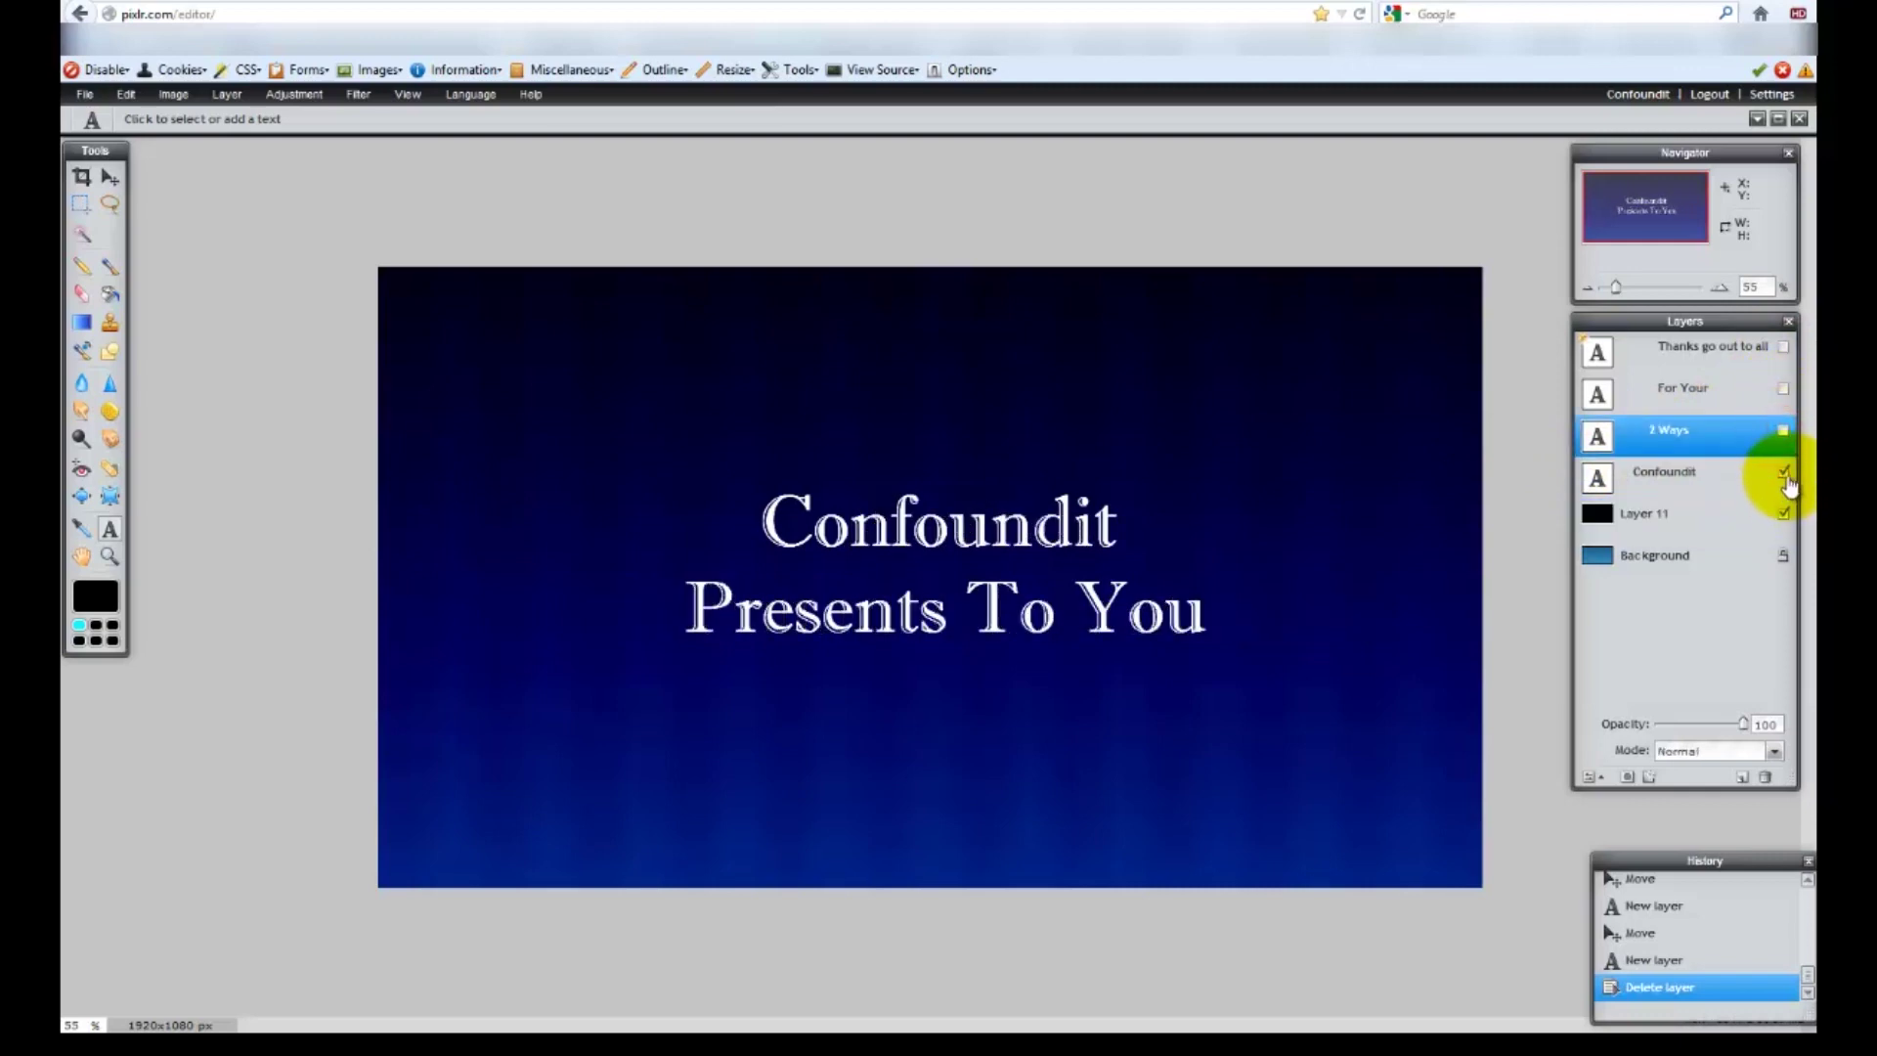
pyautogui.click(1659, 479)
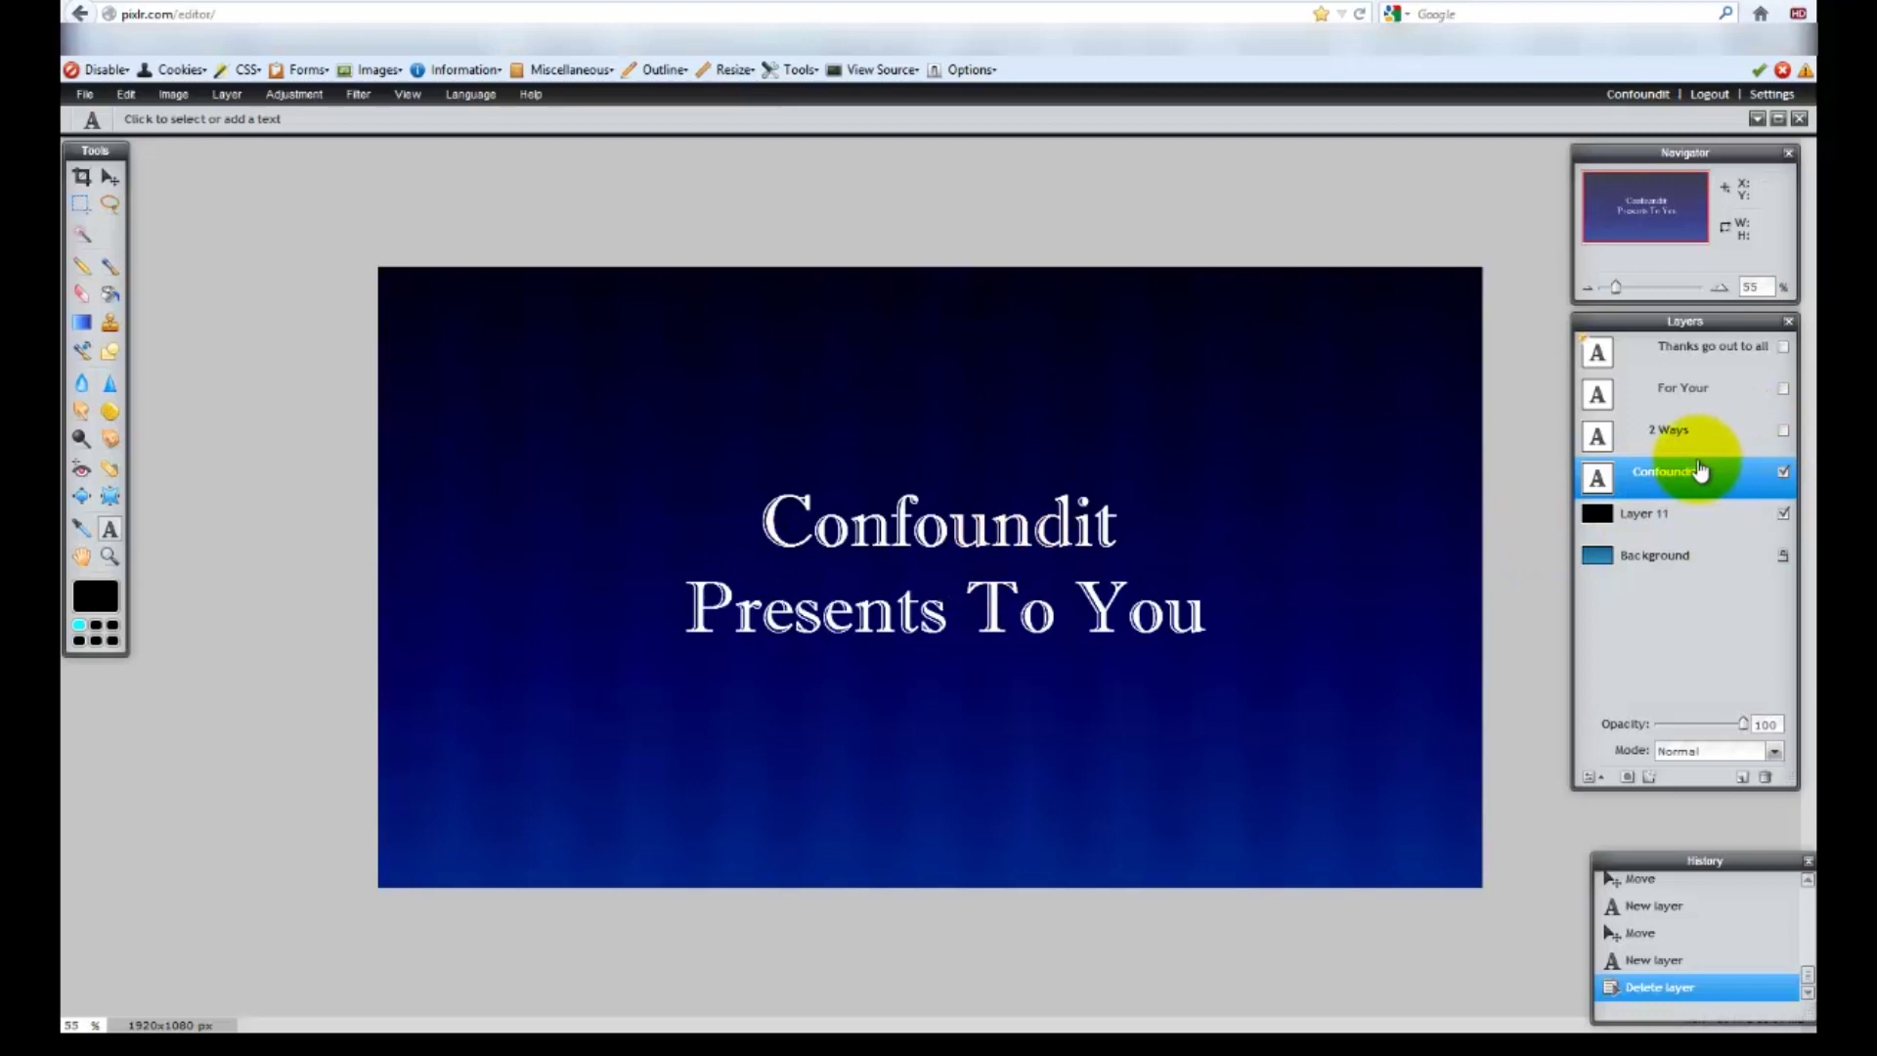
pyautogui.moveTo(1698, 477); pyautogui.dragTo(1741, 776)
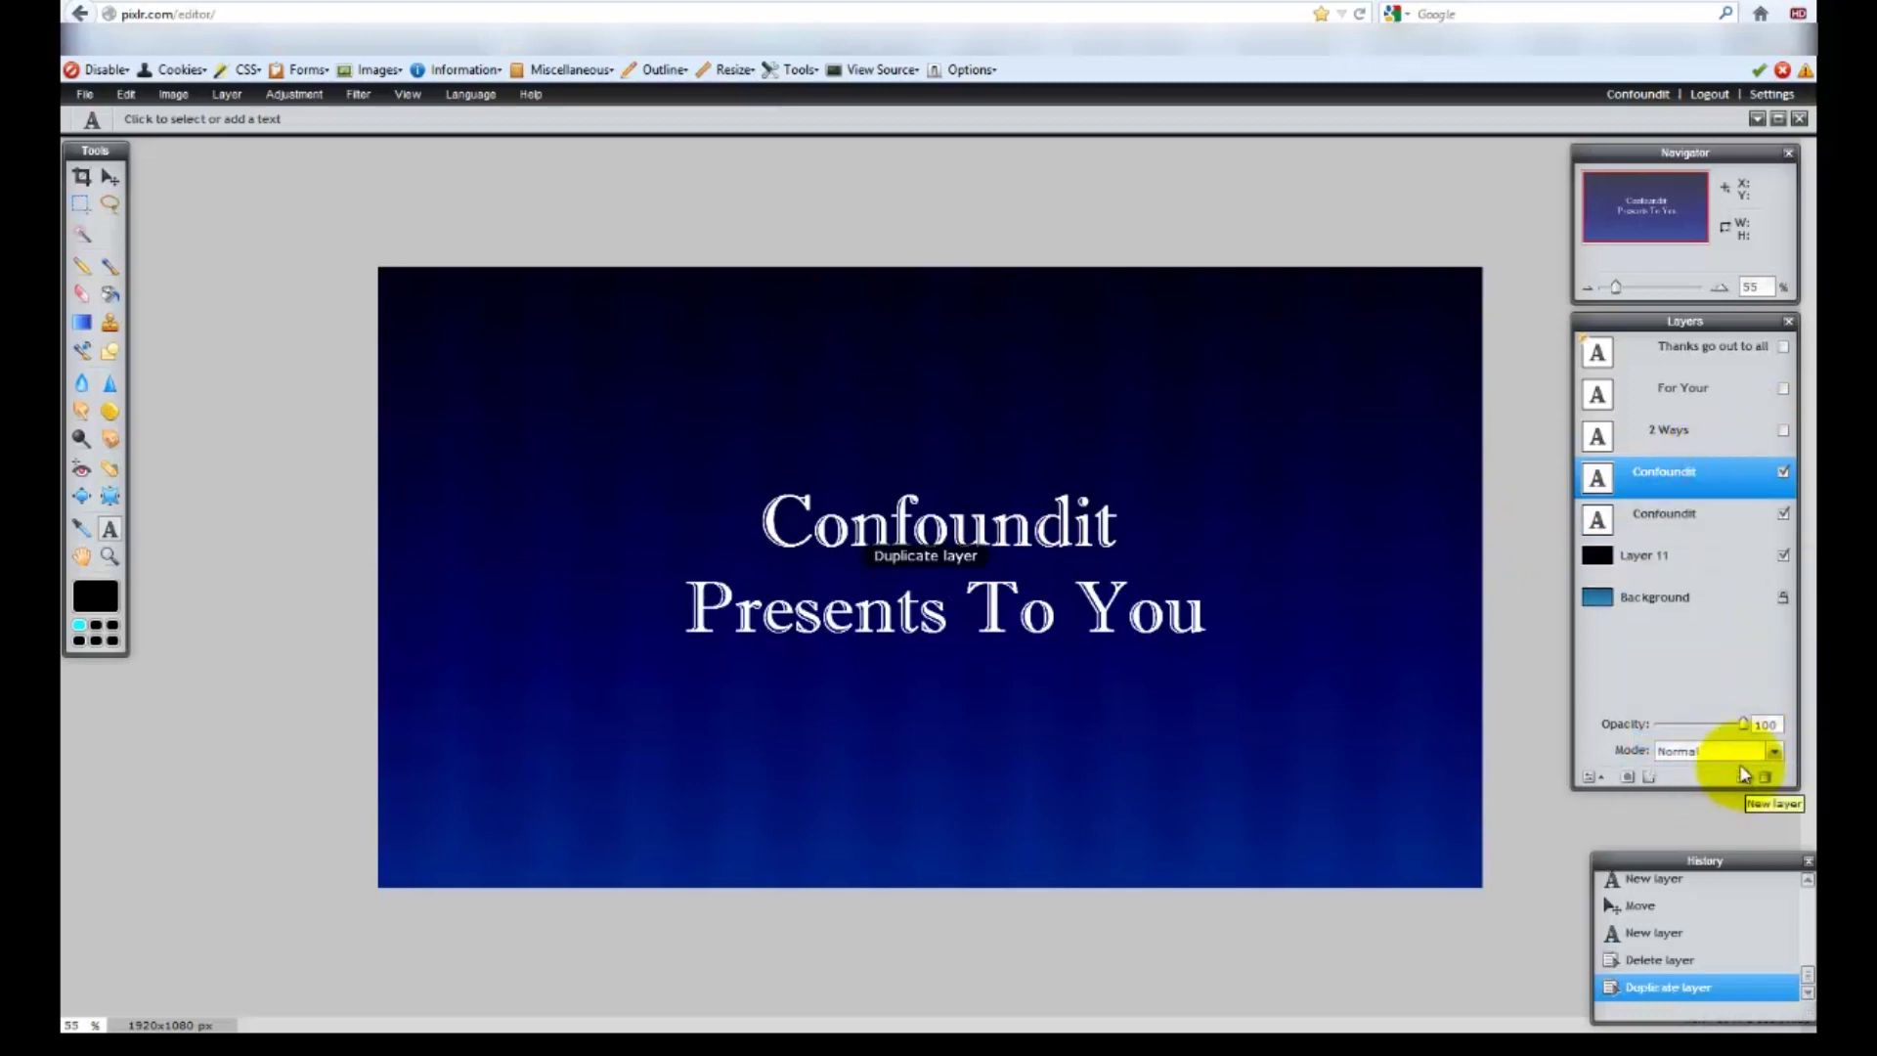
pyautogui.click(1781, 471)
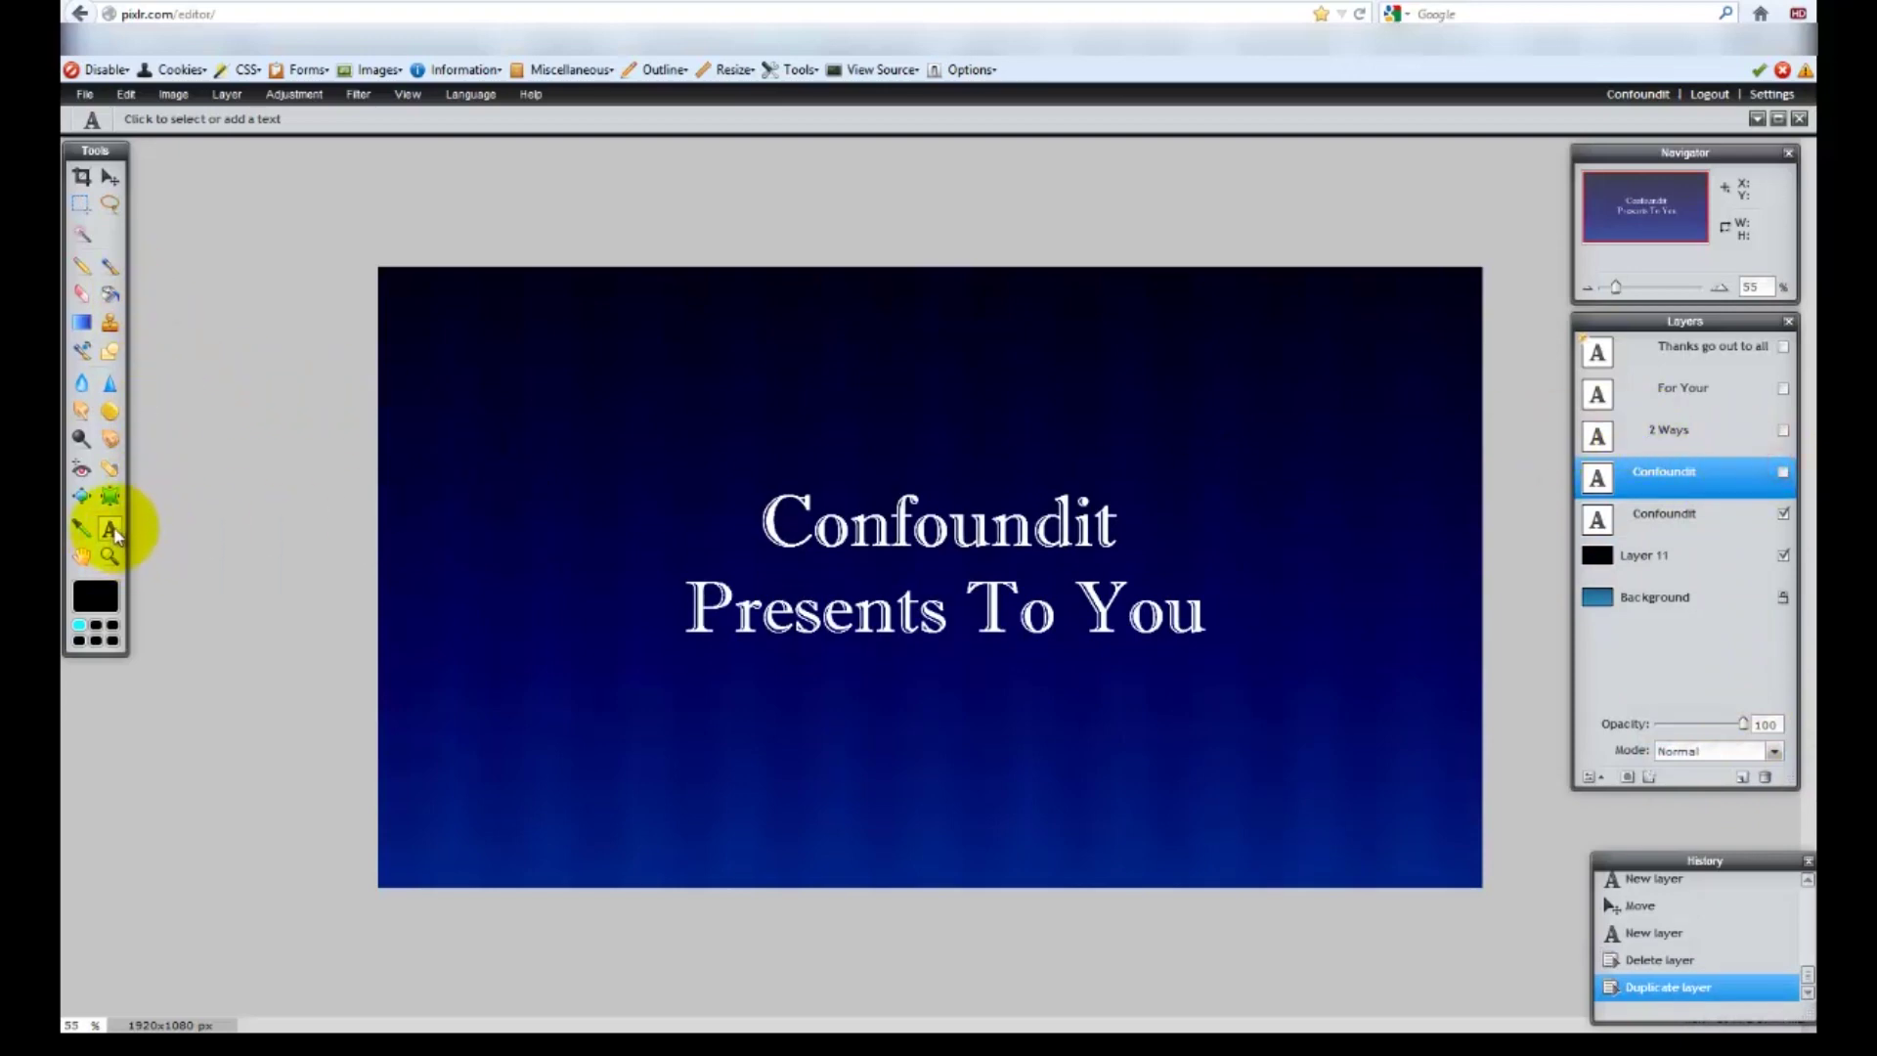
pyautogui.click(772, 522)
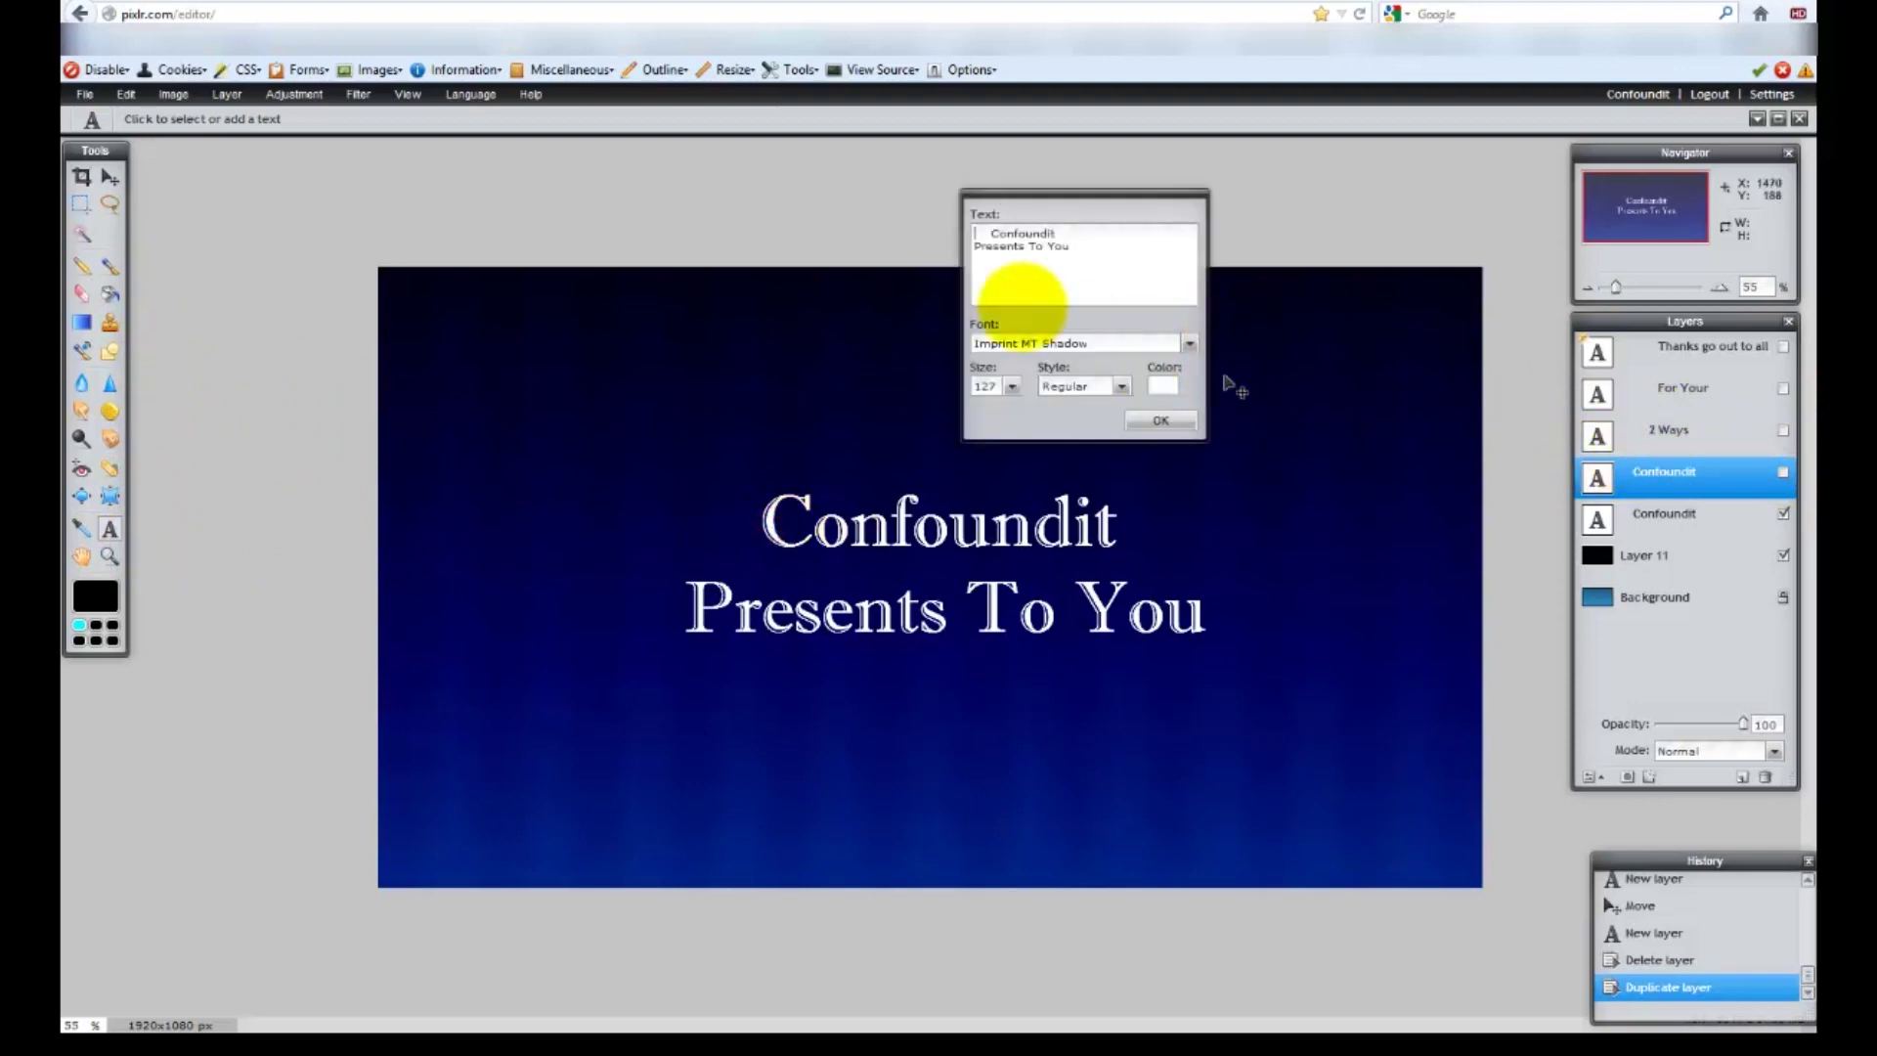
pyautogui.click(975, 246)
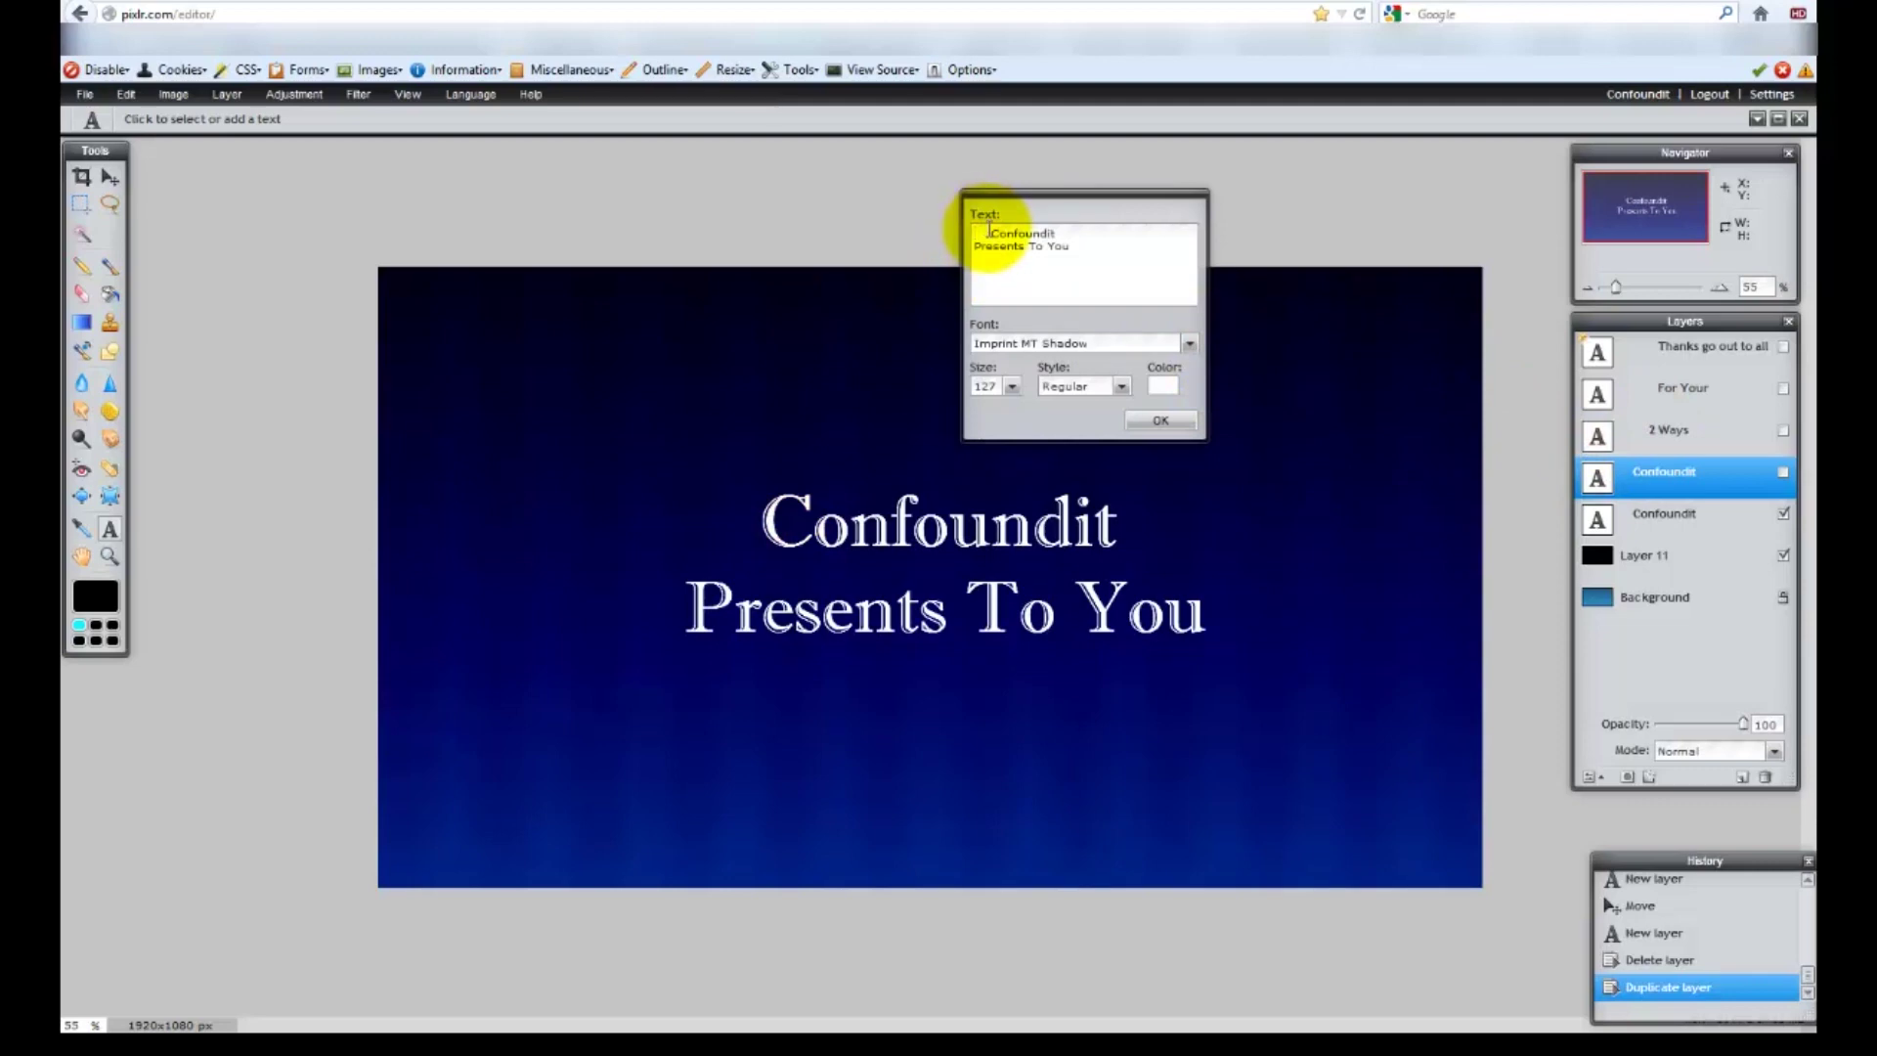
pyautogui.click(1158, 420)
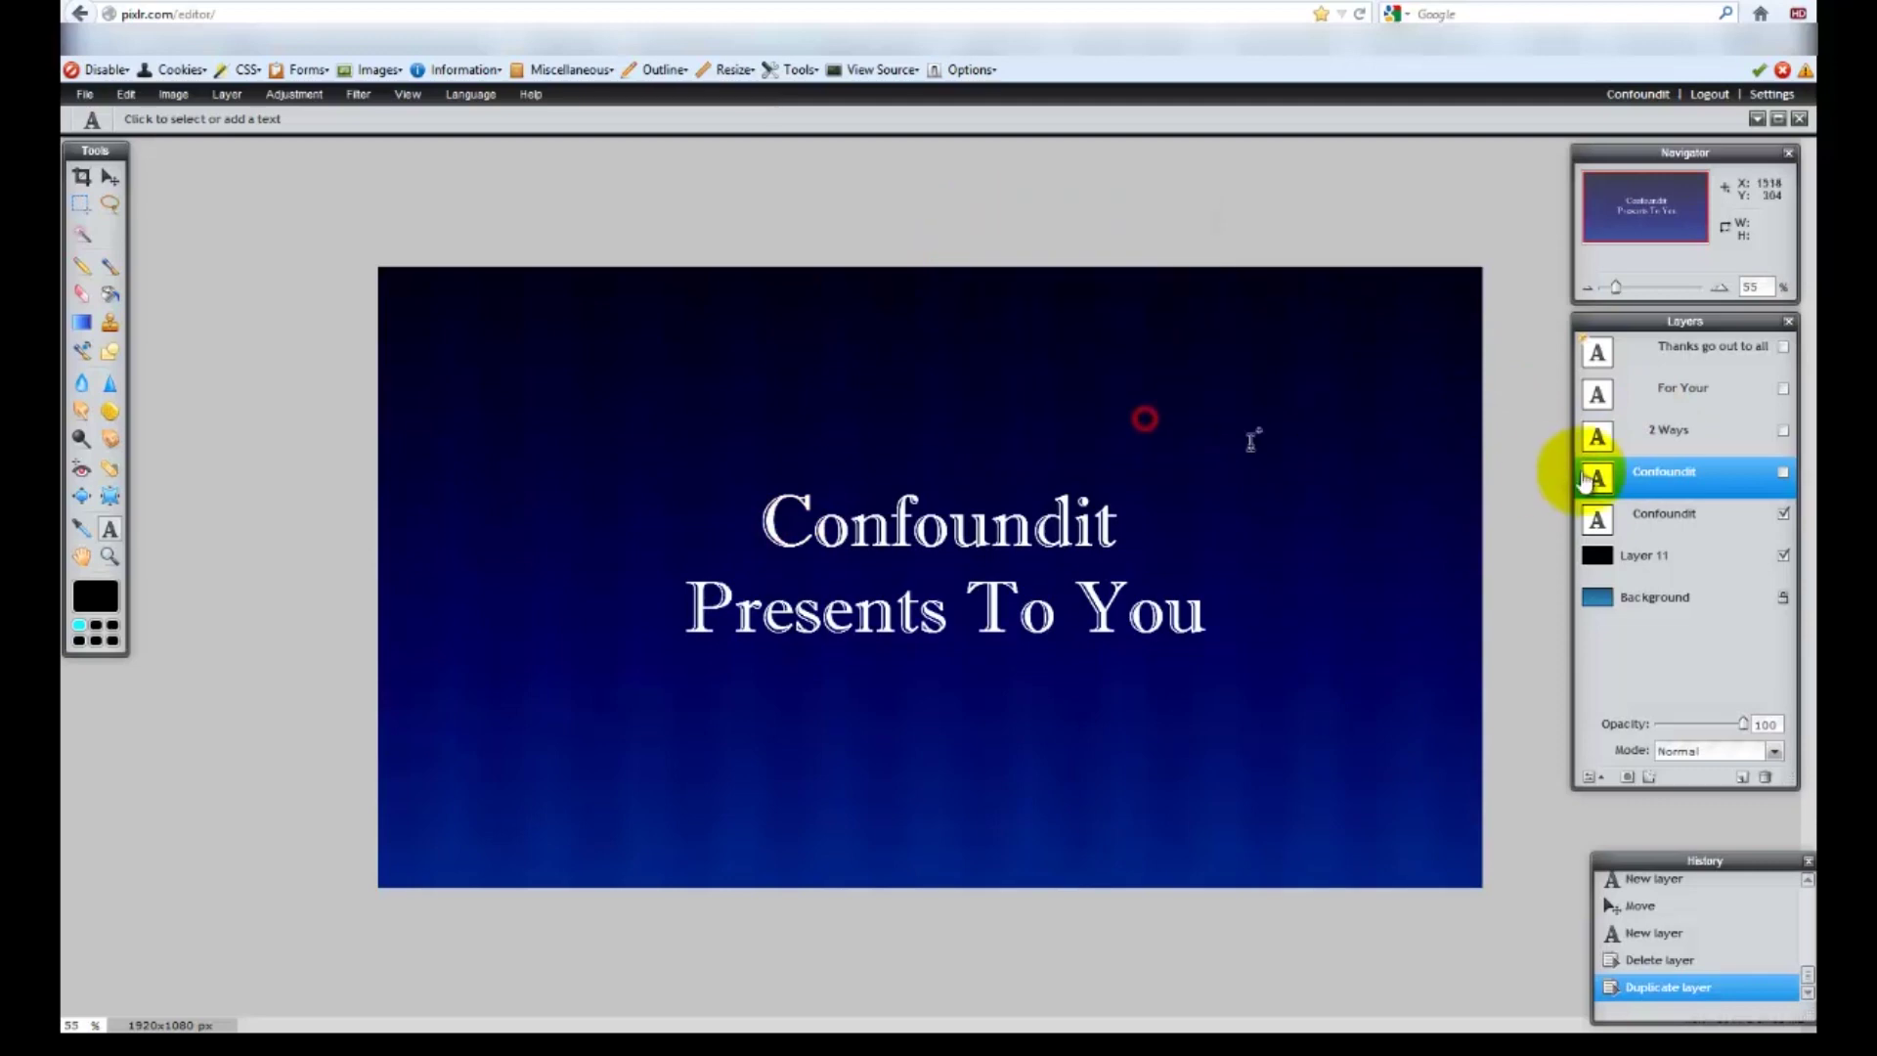
pyautogui.click(1646, 473)
pyautogui.click(1763, 775)
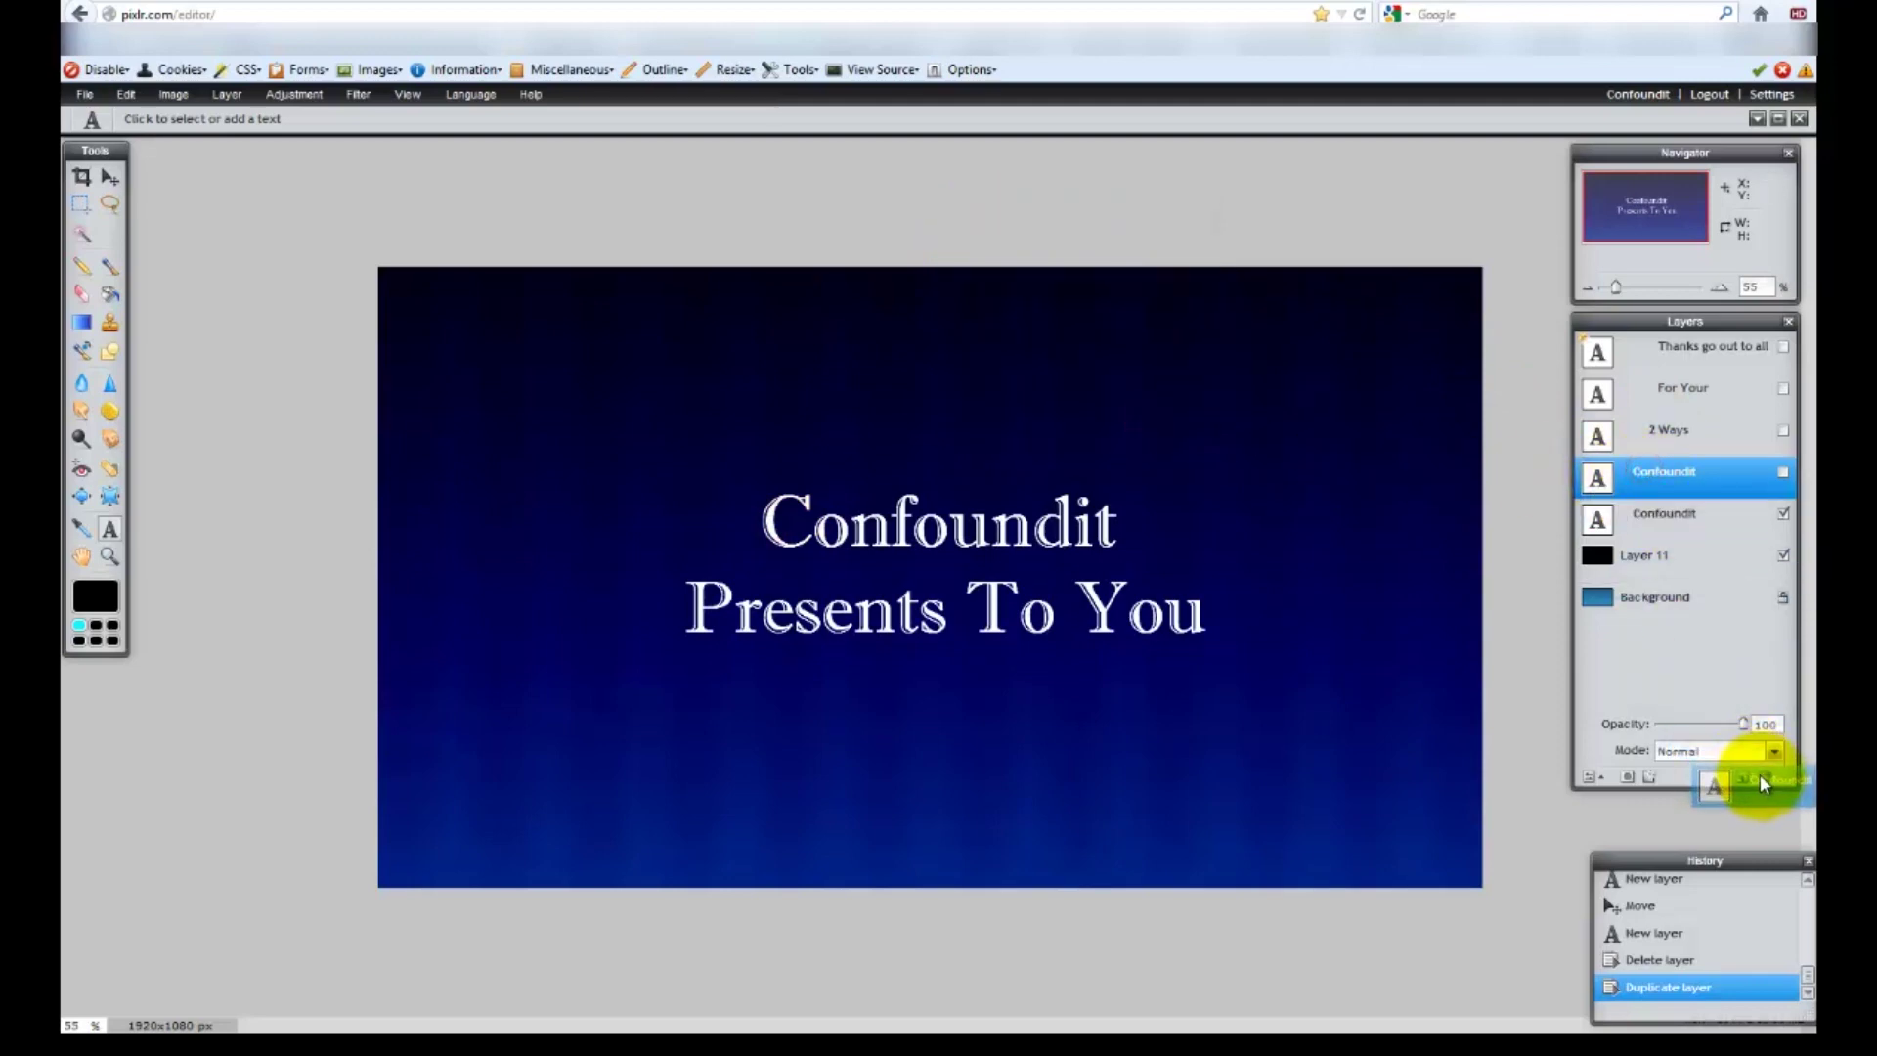
pyautogui.moveTo(1669, 447); pyautogui.dragTo(1750, 440)
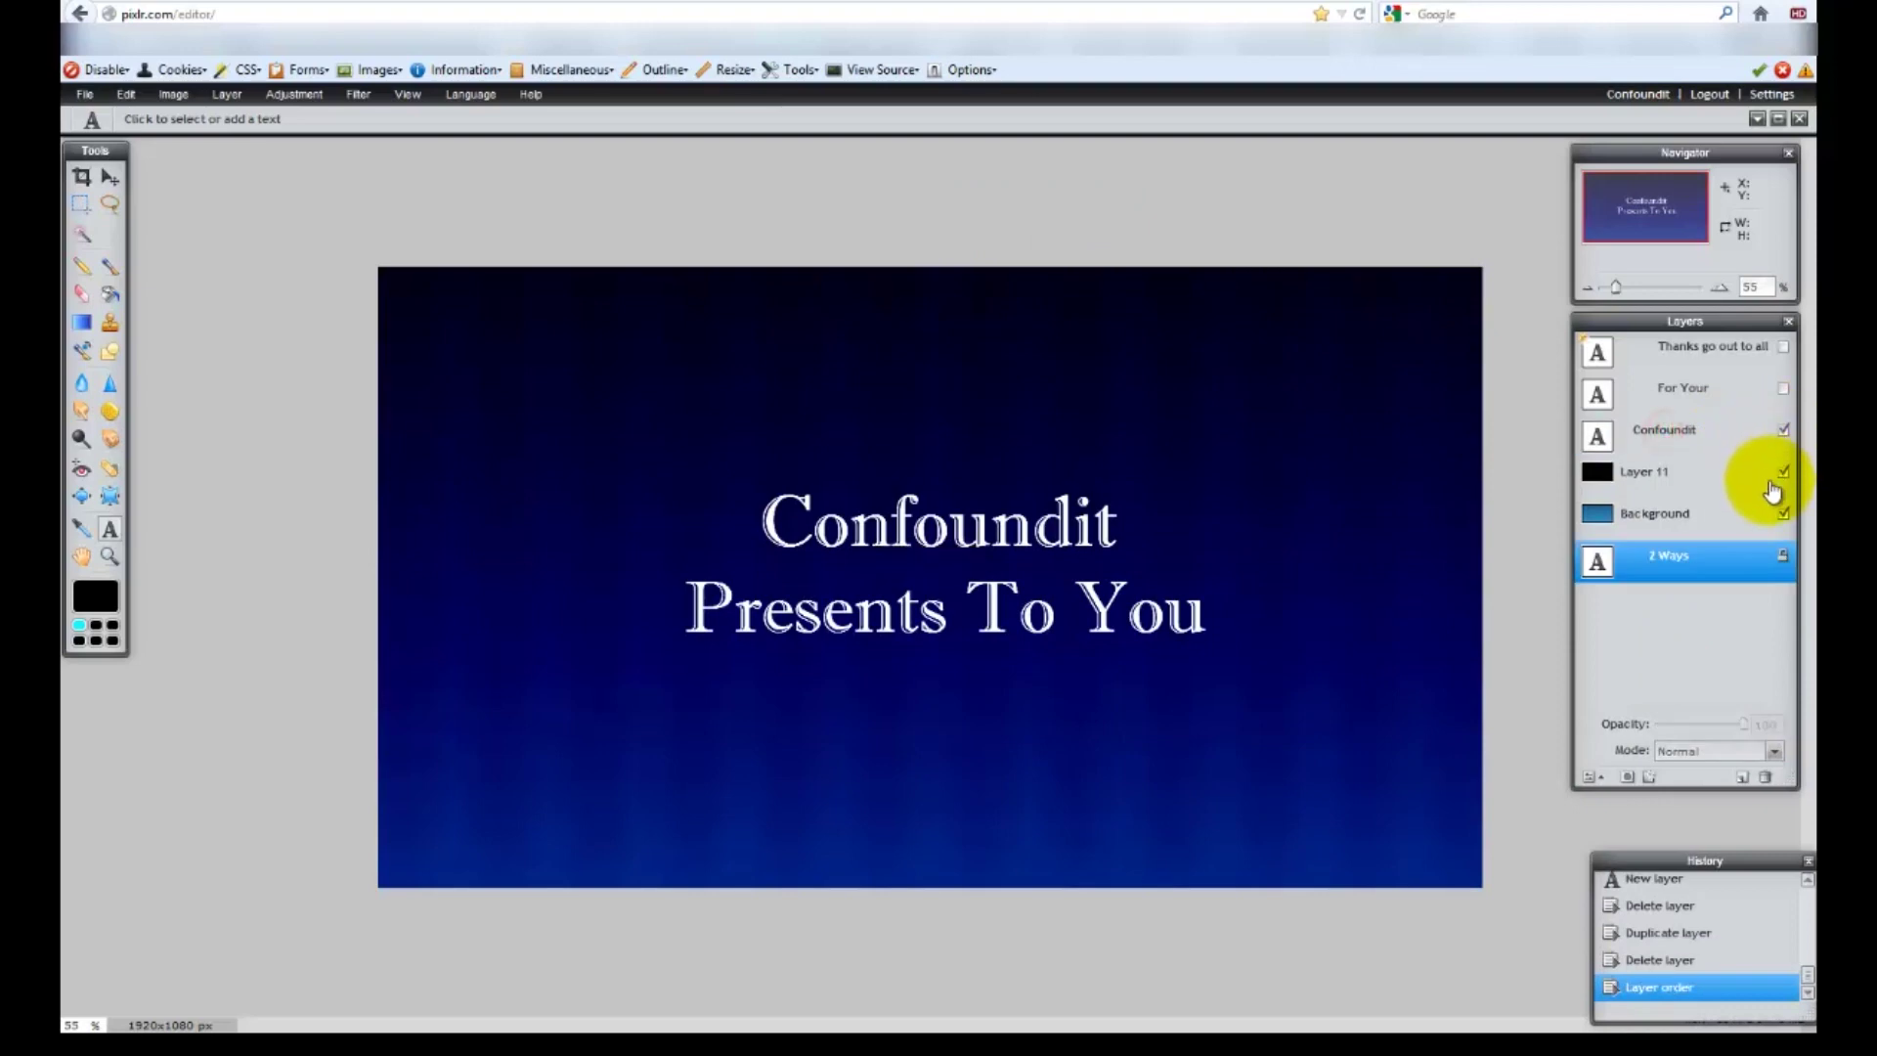
pyautogui.click(1784, 389)
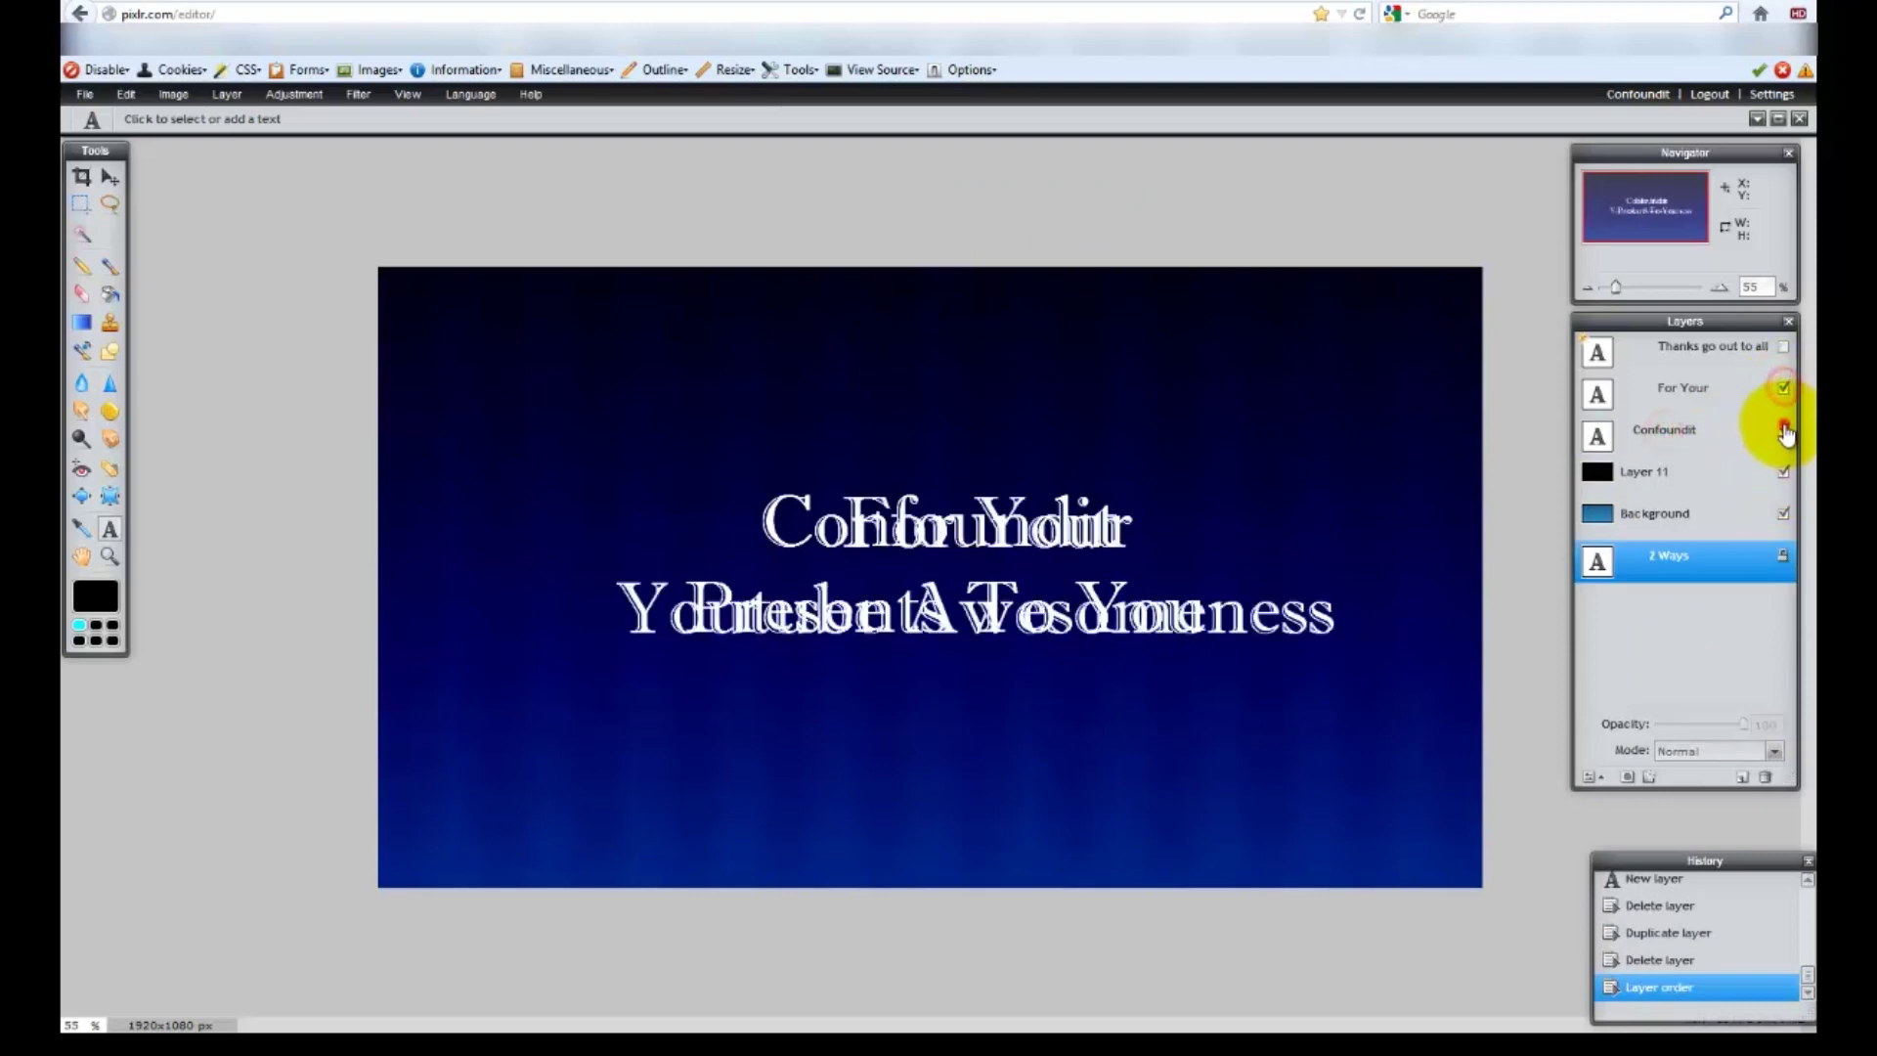
pyautogui.click(1784, 430)
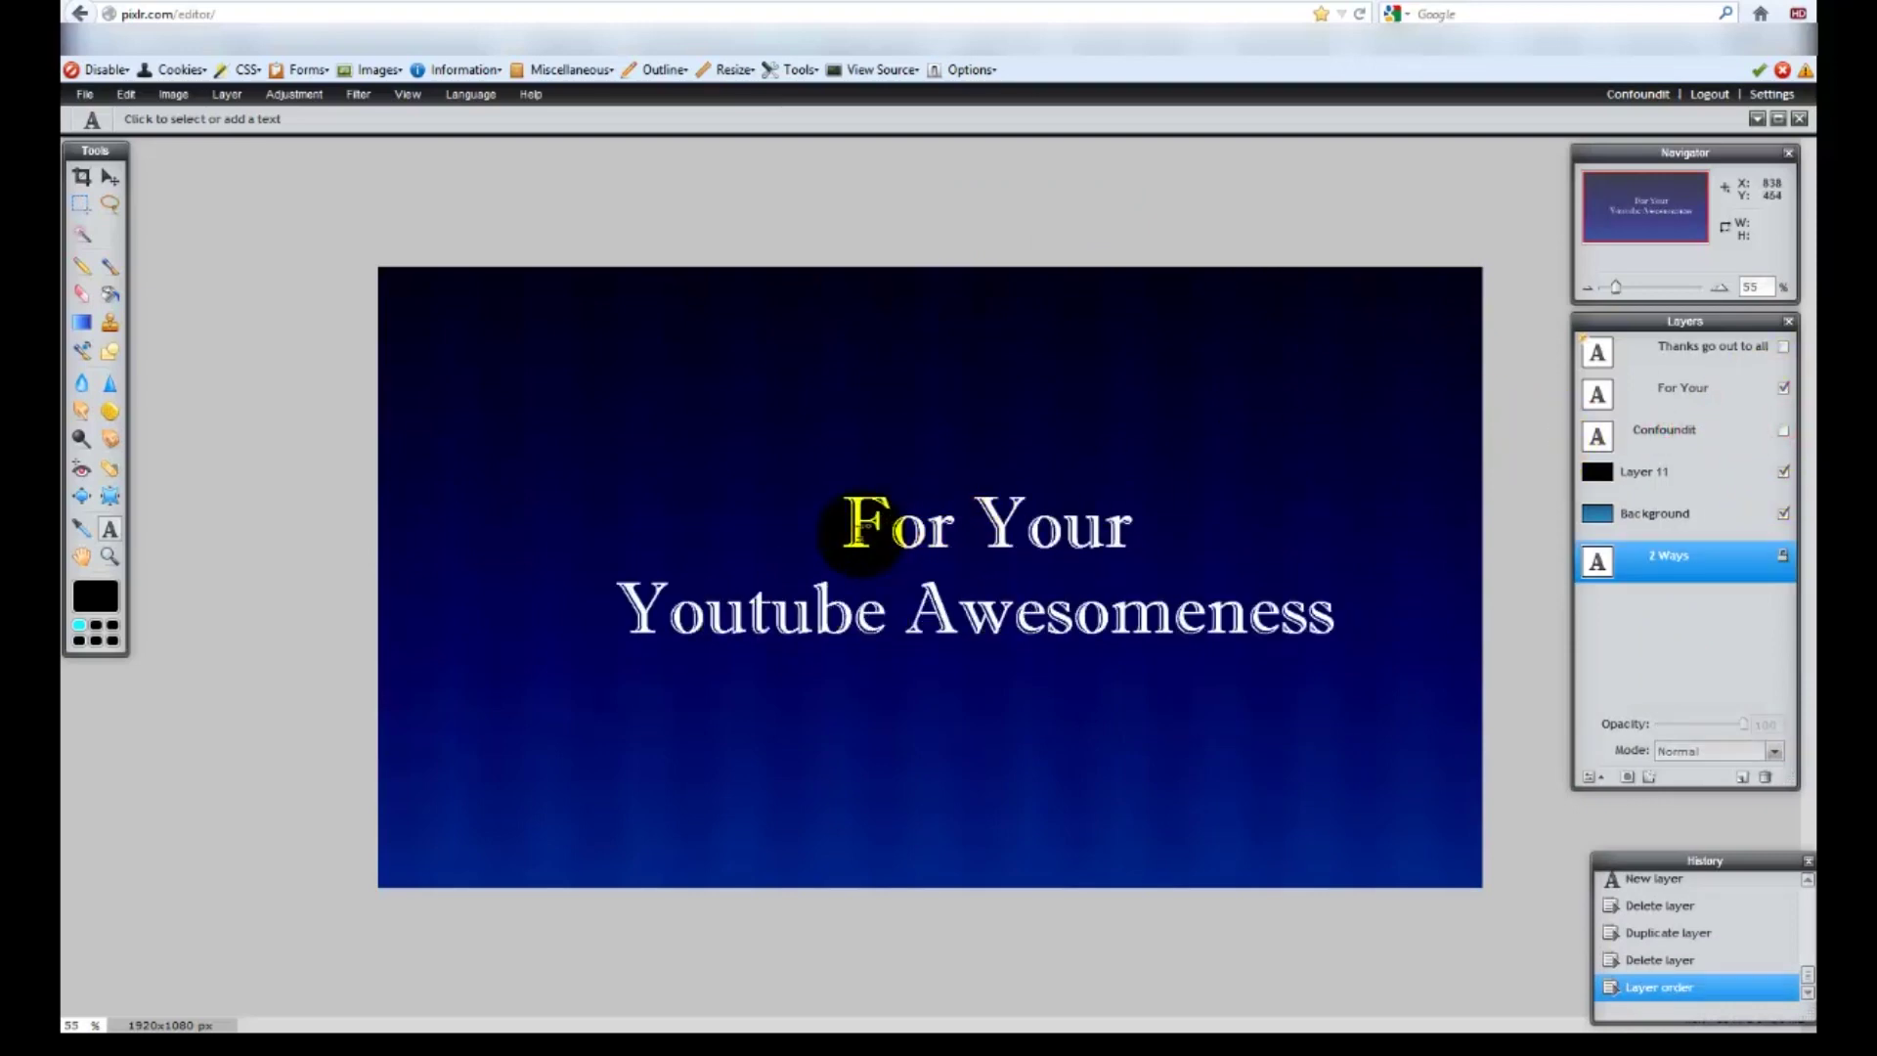
pyautogui.click(863, 528)
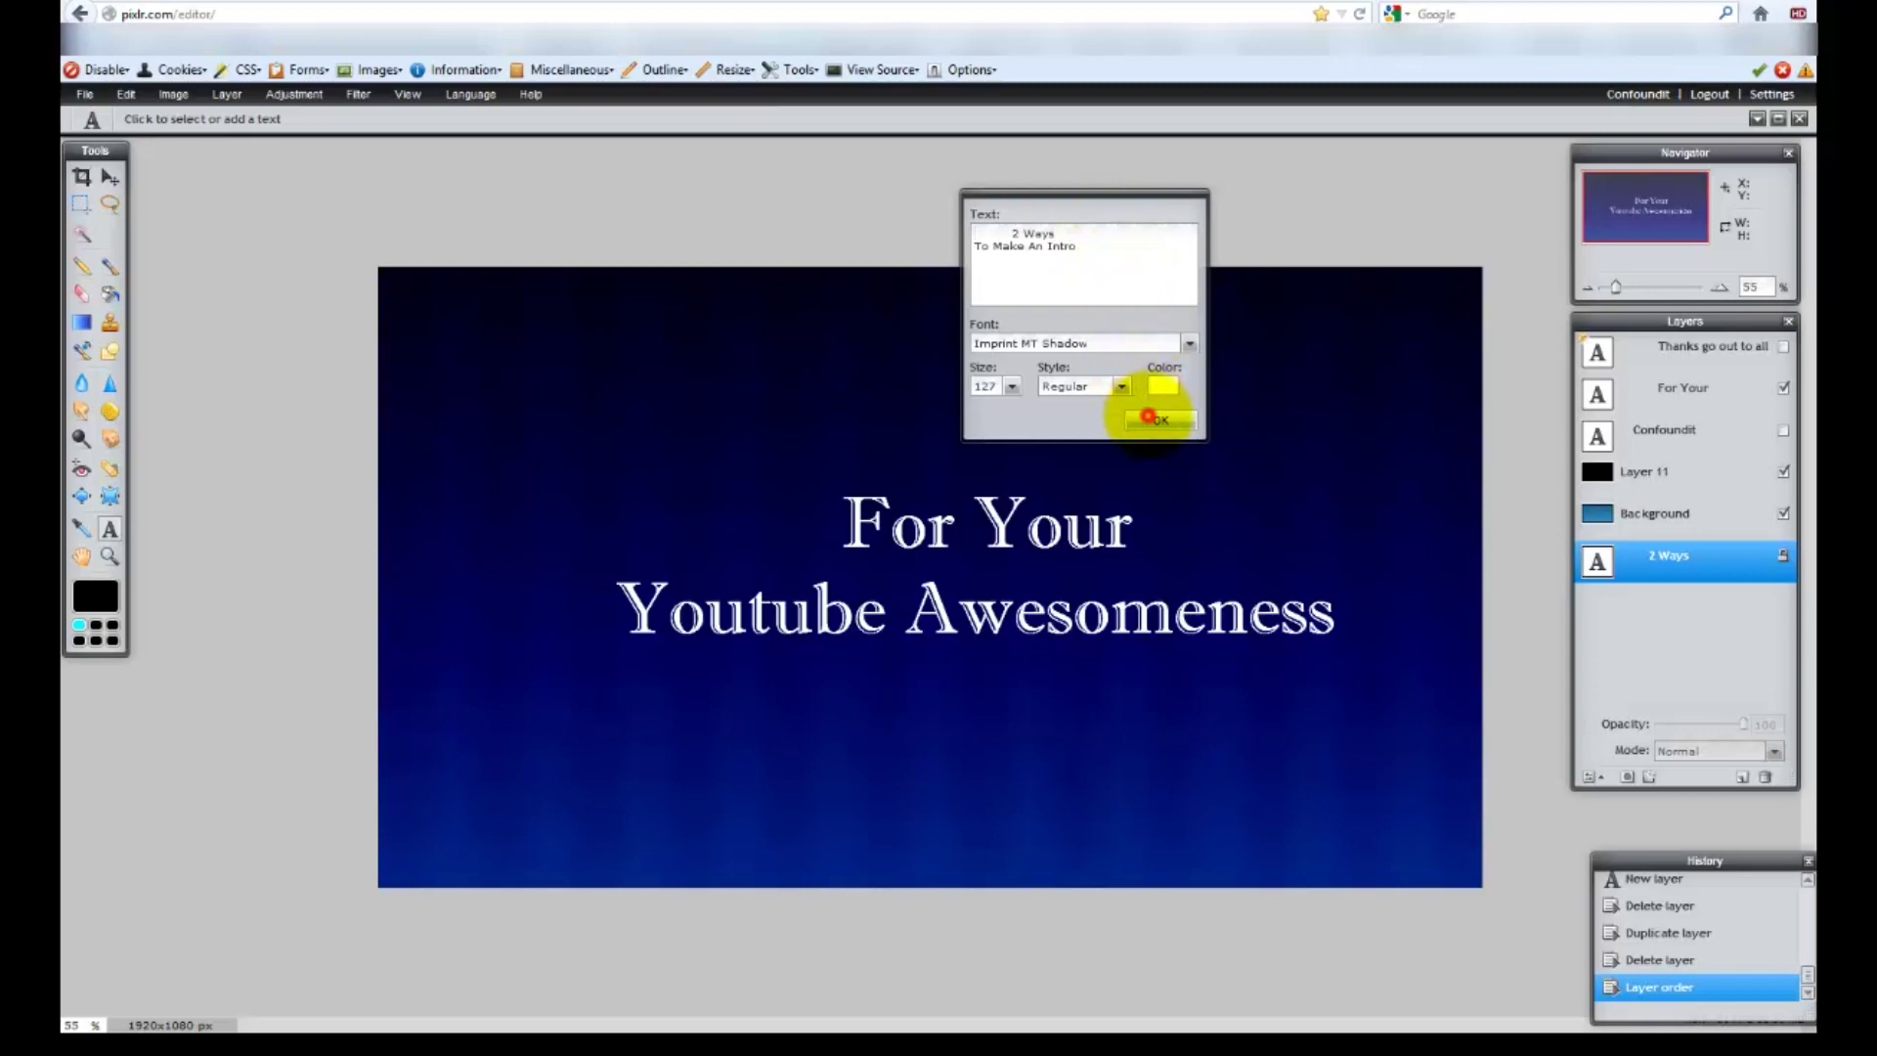
pyautogui.click(1155, 419)
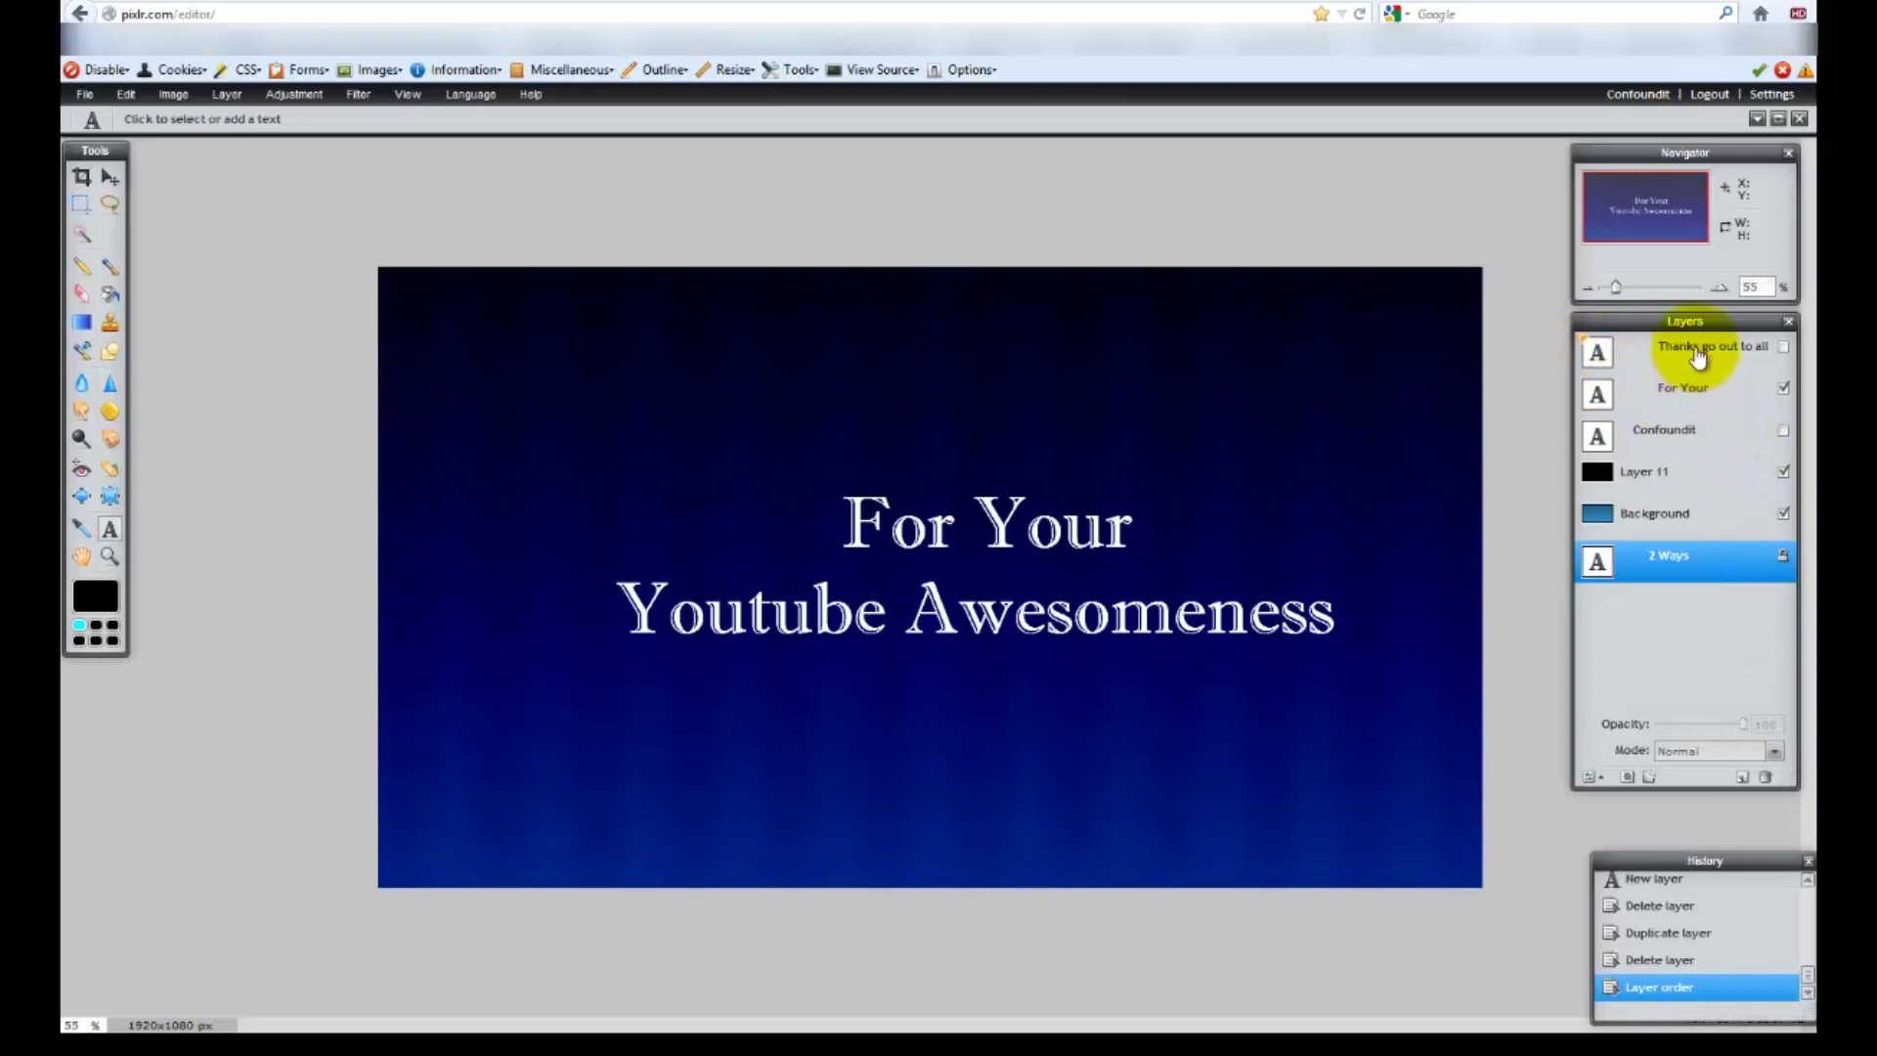
pyautogui.click(1782, 433)
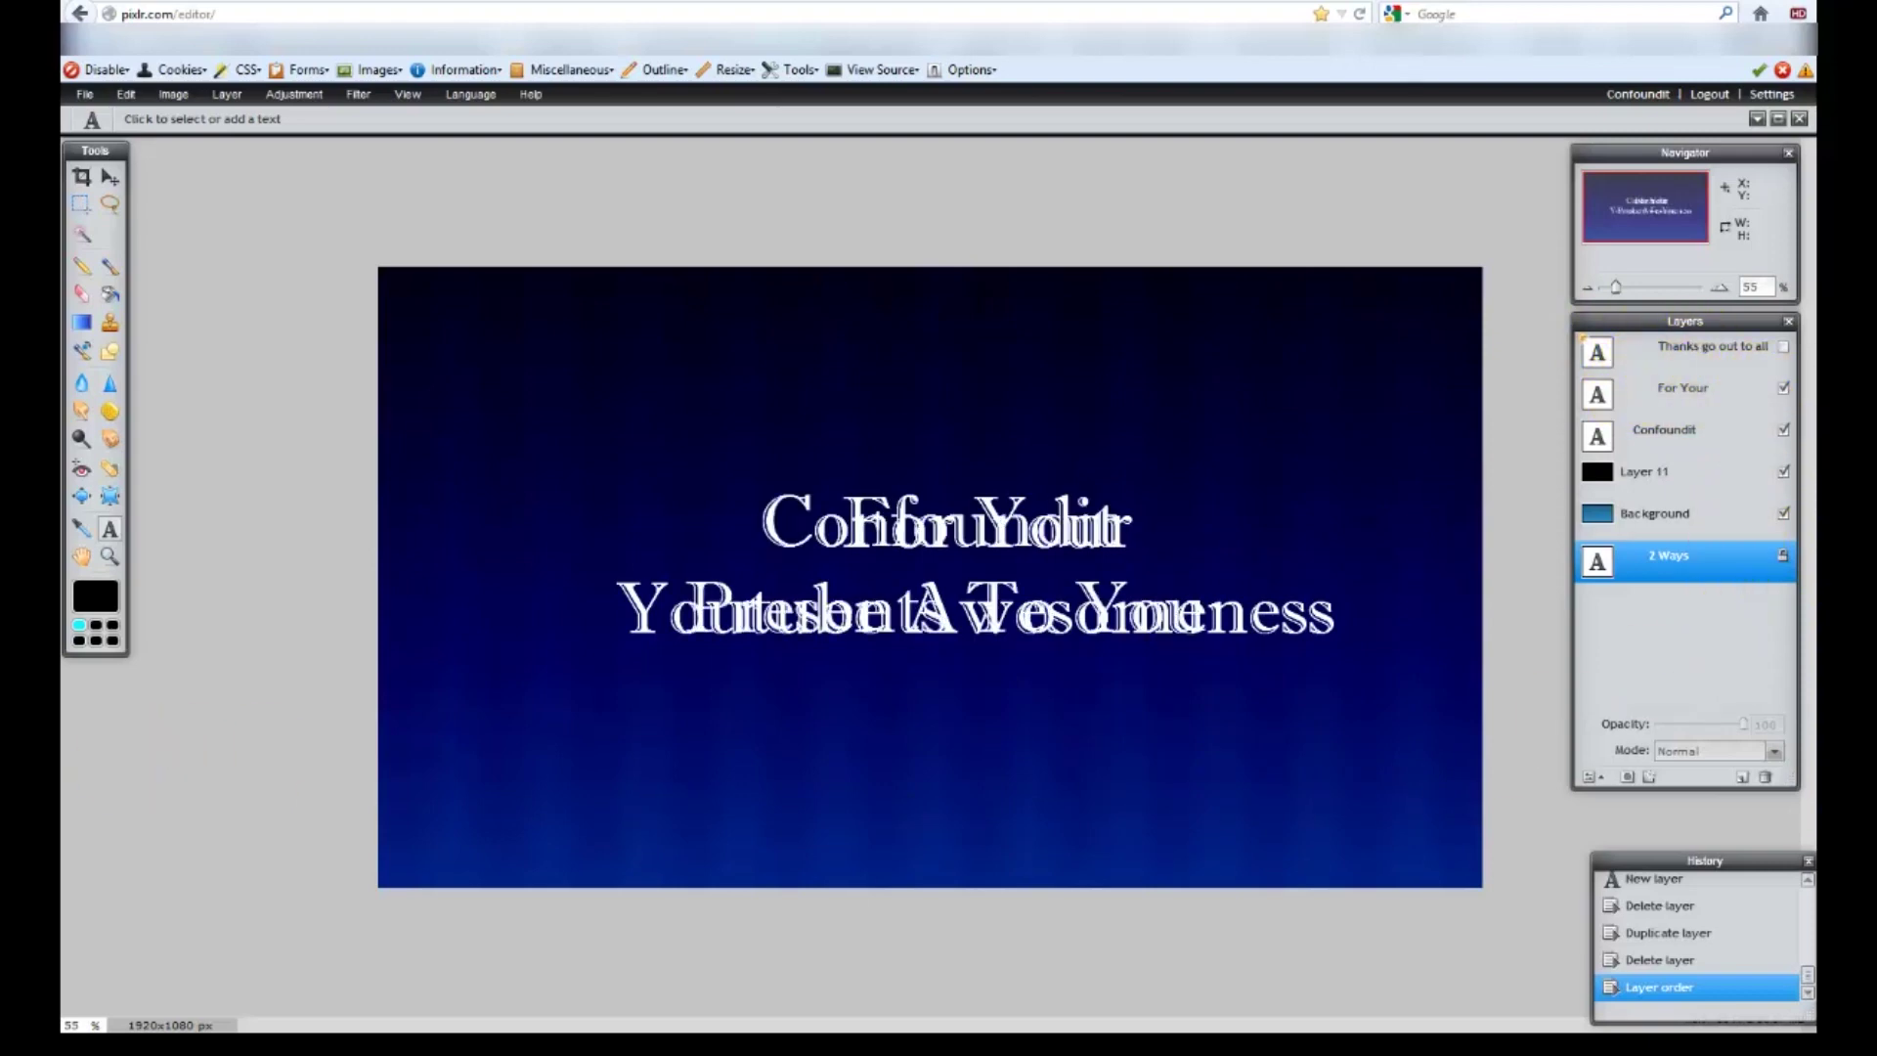
pyautogui.hotkey('ctrl', 'z')
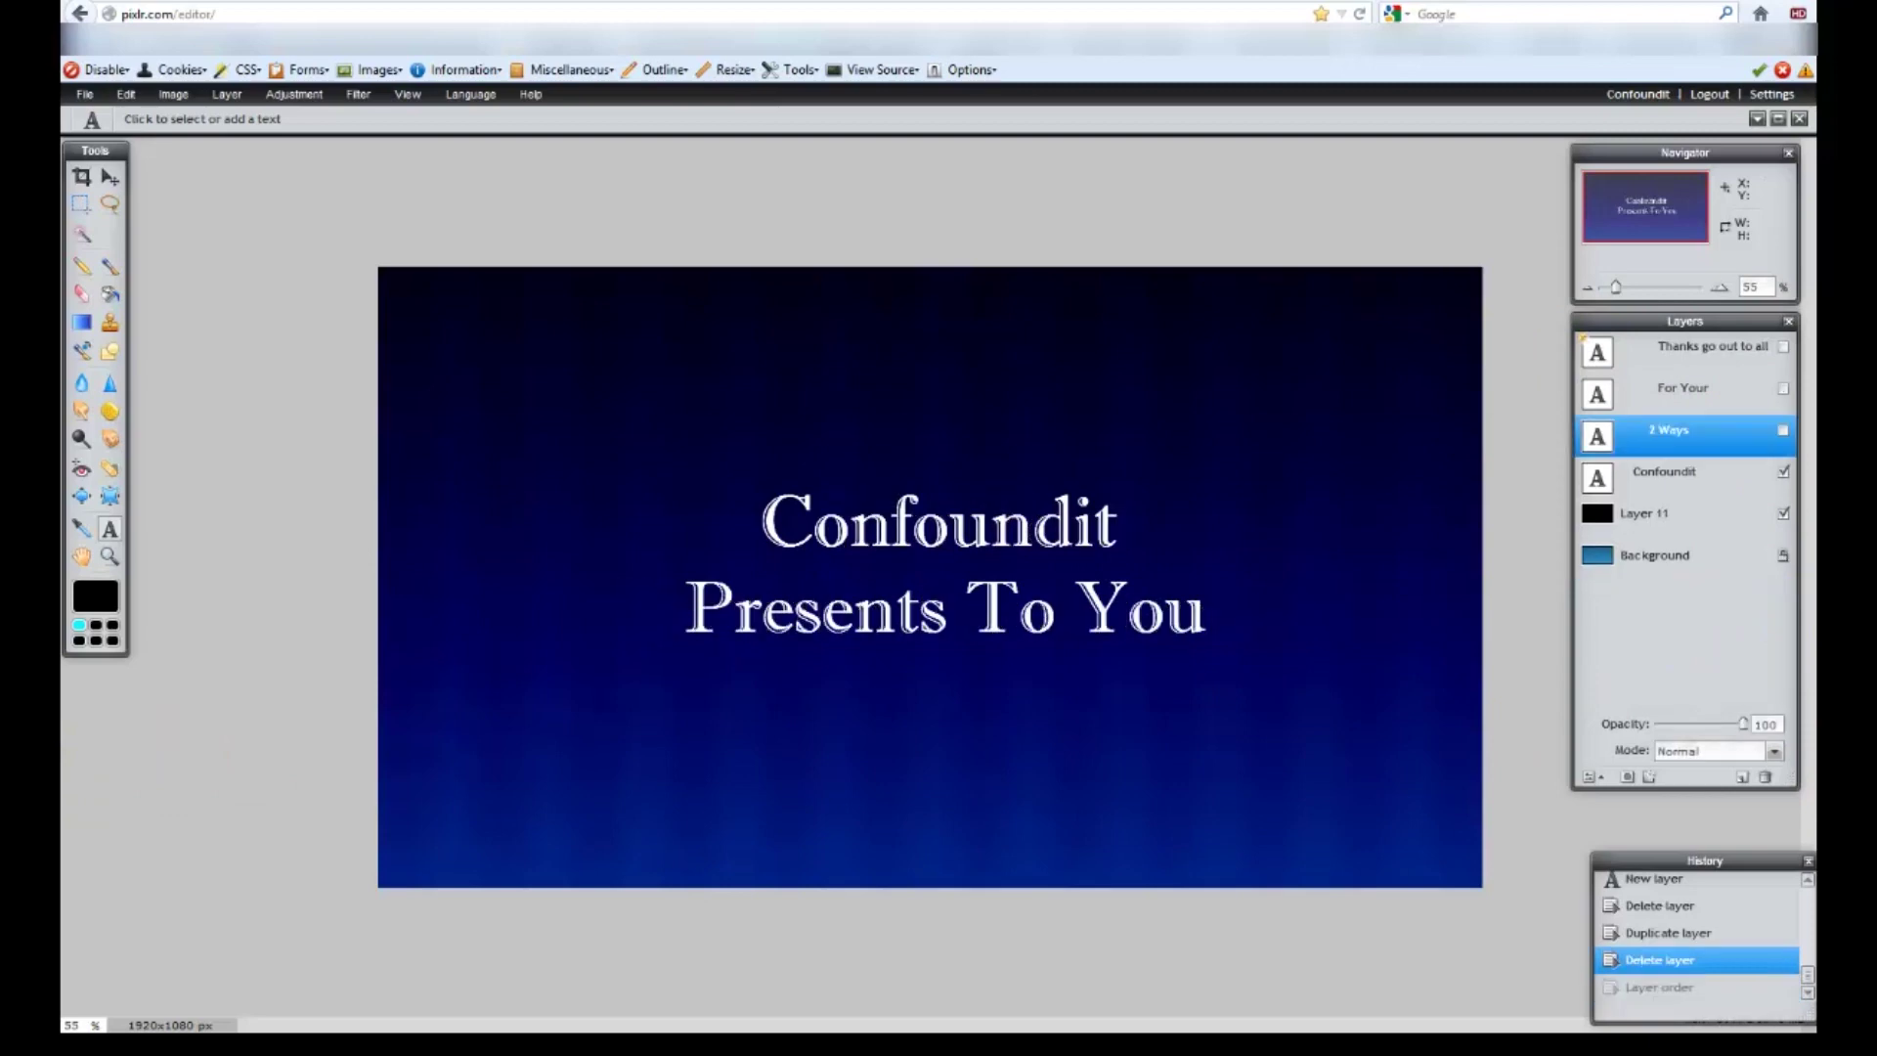
pyautogui.click(1782, 430)
pyautogui.click(1782, 472)
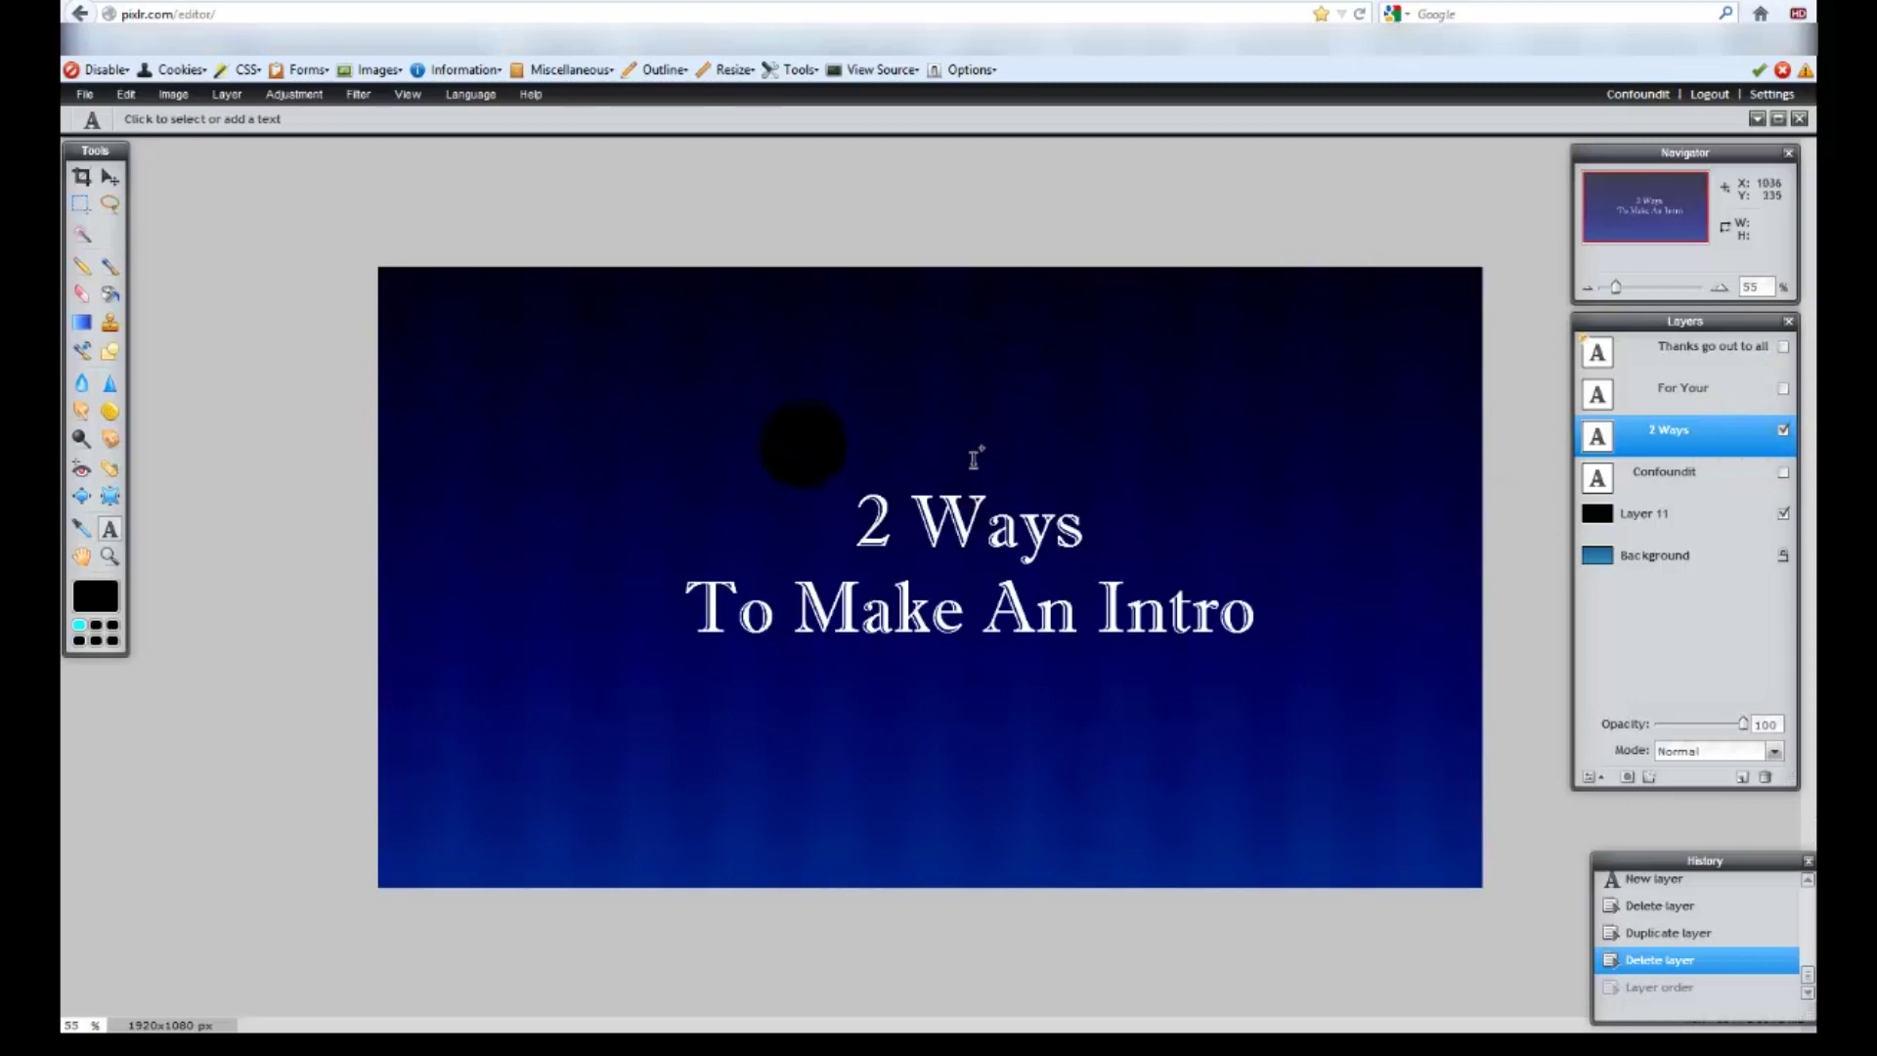
pyautogui.click(1783, 431)
pyautogui.click(1782, 388)
pyautogui.click(1783, 388)
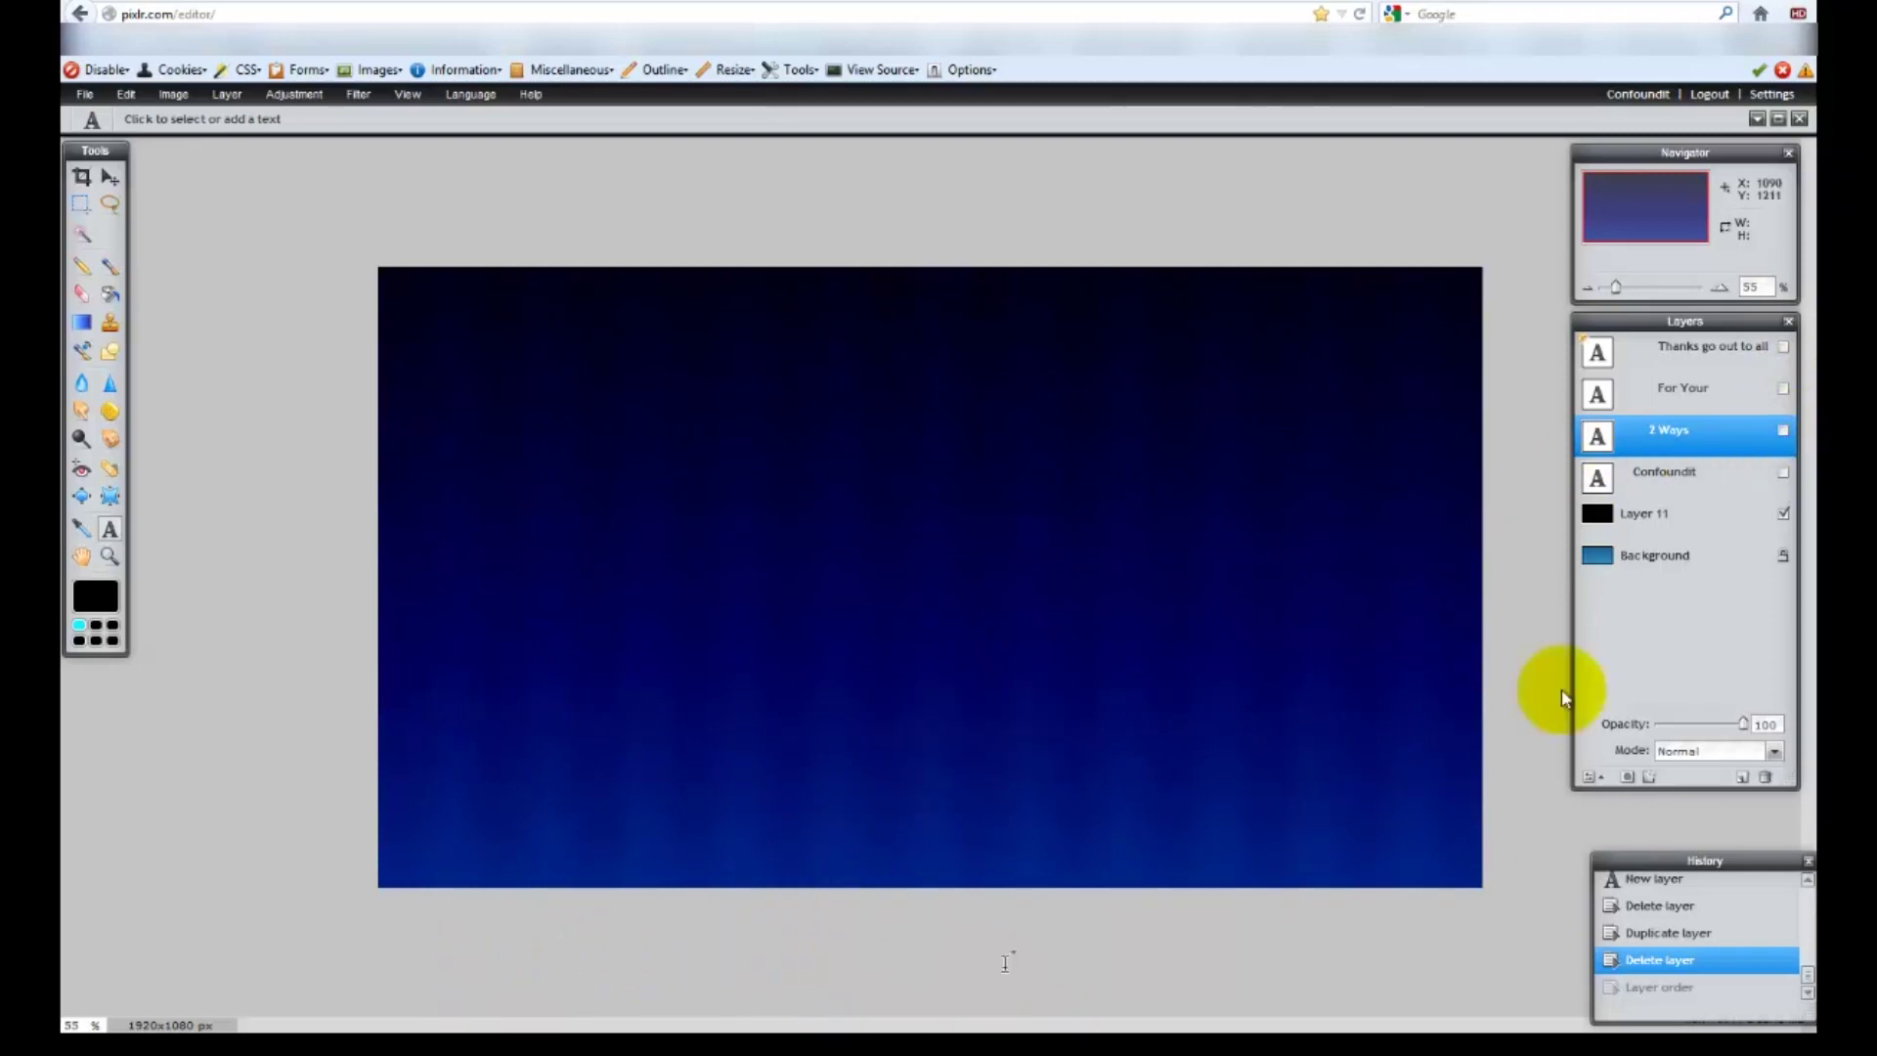
pyautogui.click(1783, 472)
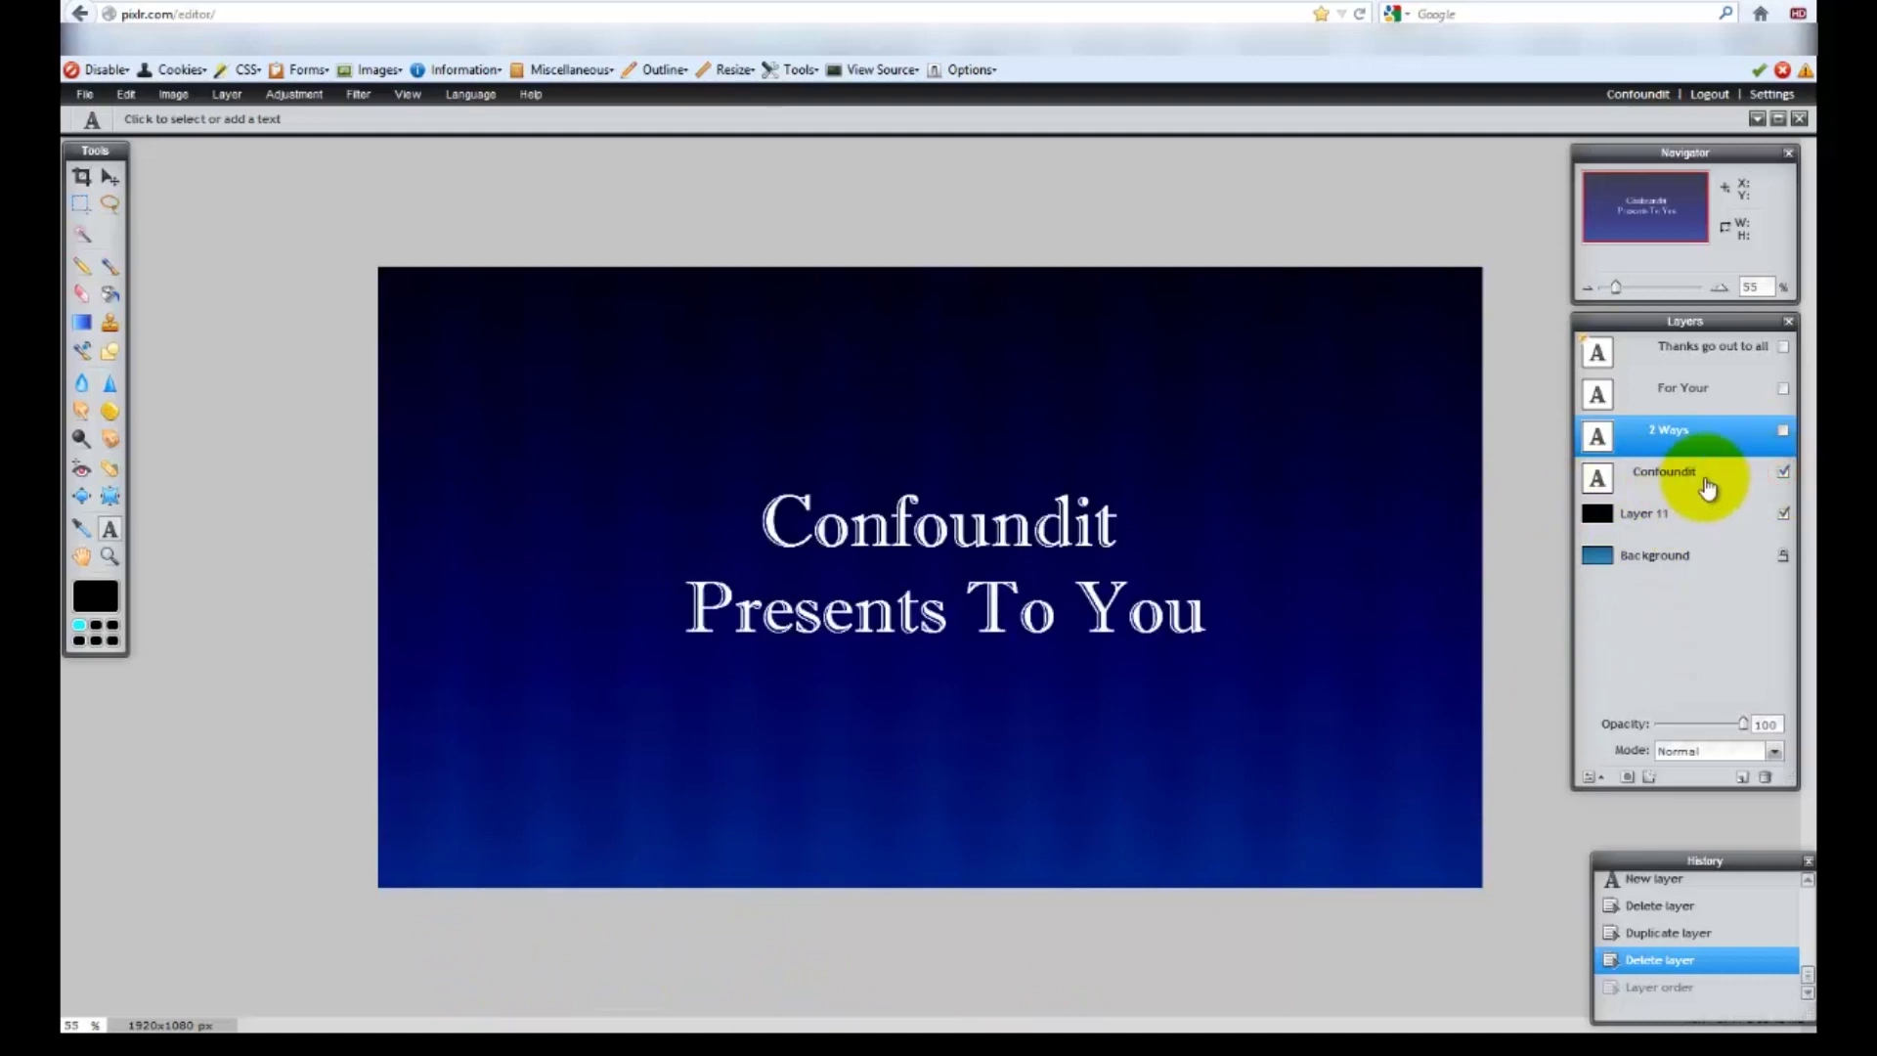
pyautogui.click(87, 97)
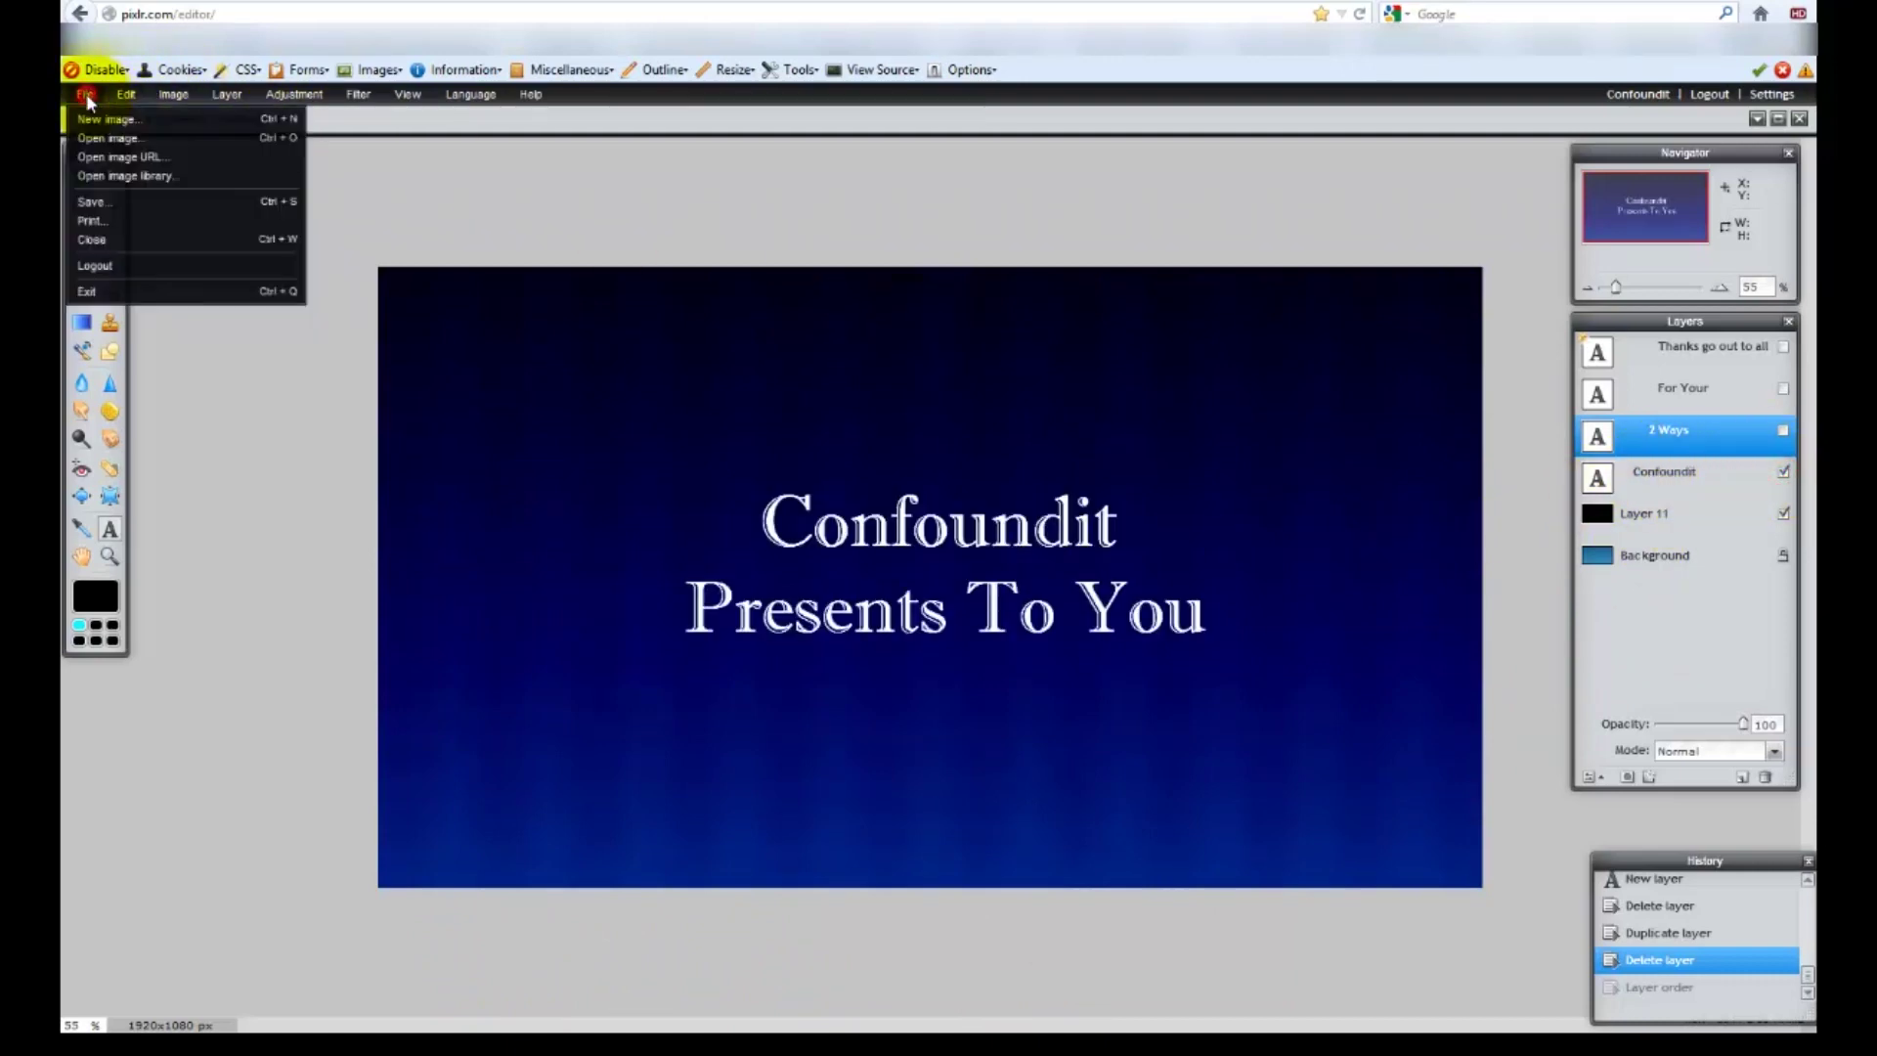
pyautogui.click(103, 204)
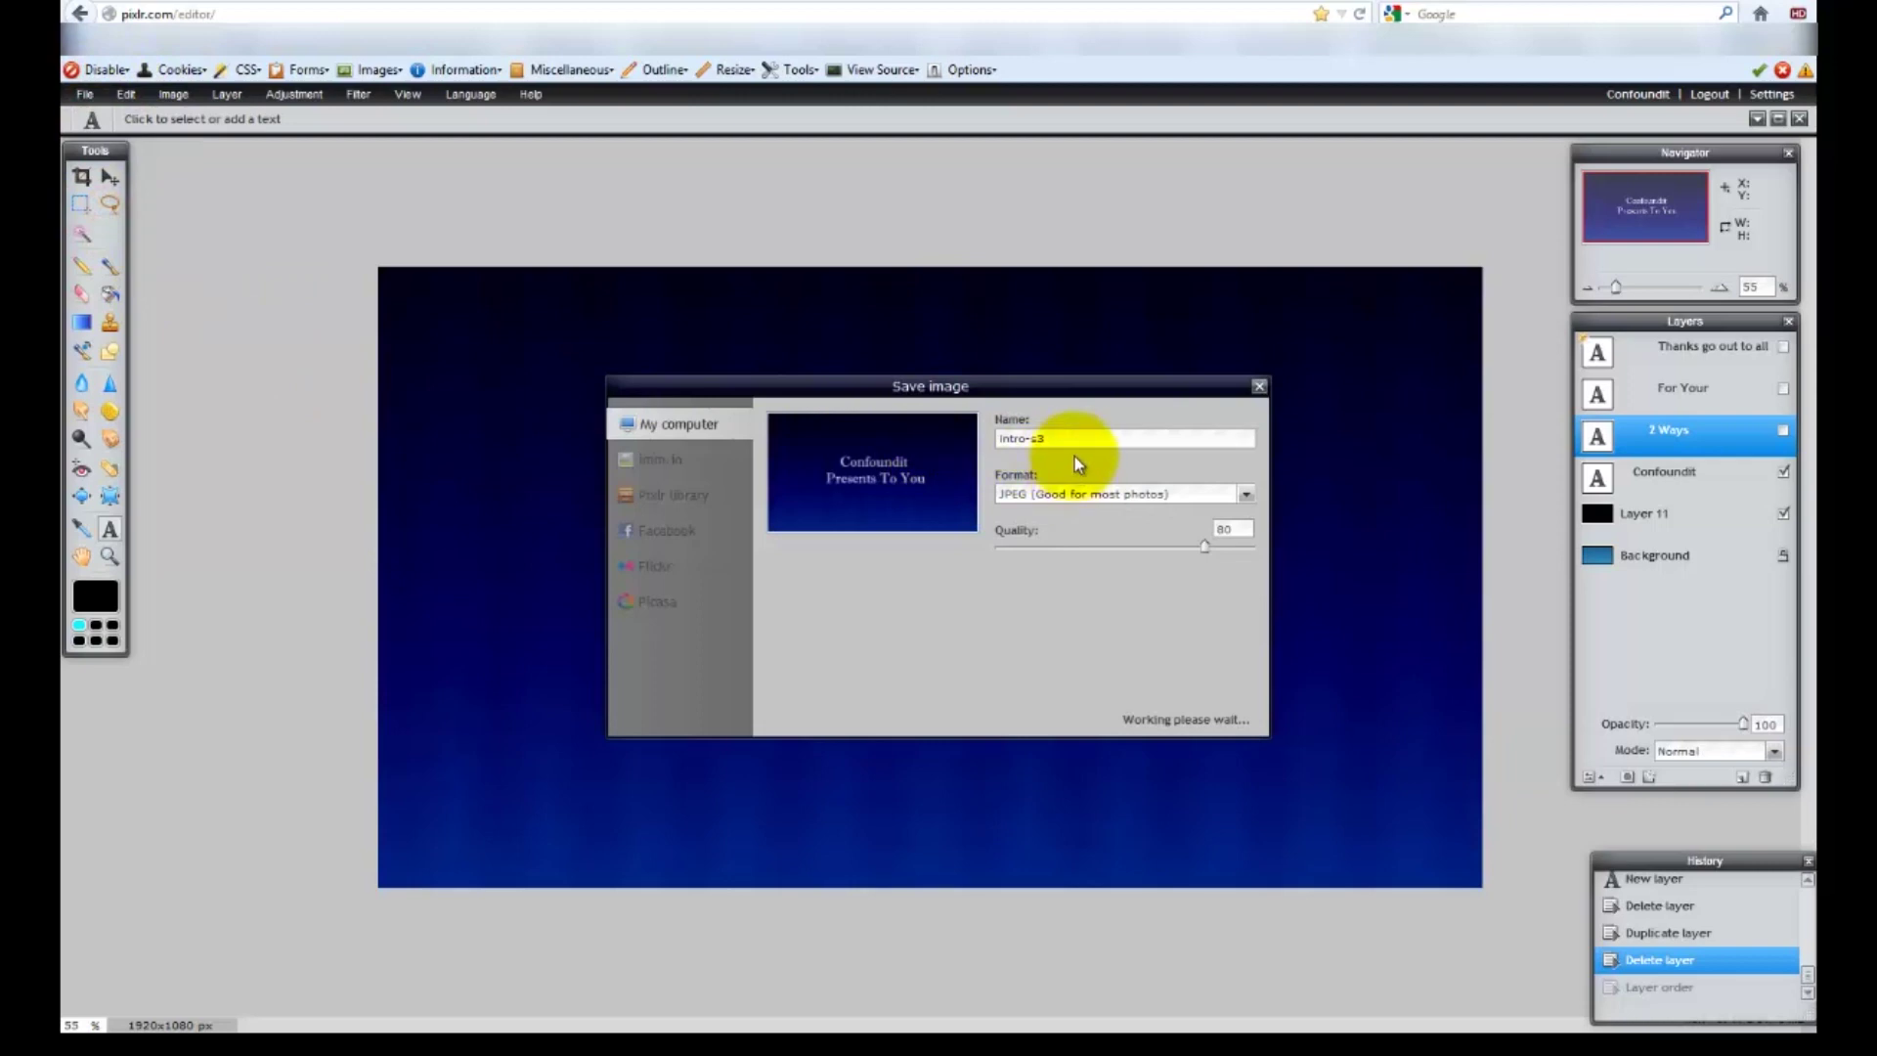
pyautogui.moveTo(1205, 548); pyautogui.dragTo(1288, 547)
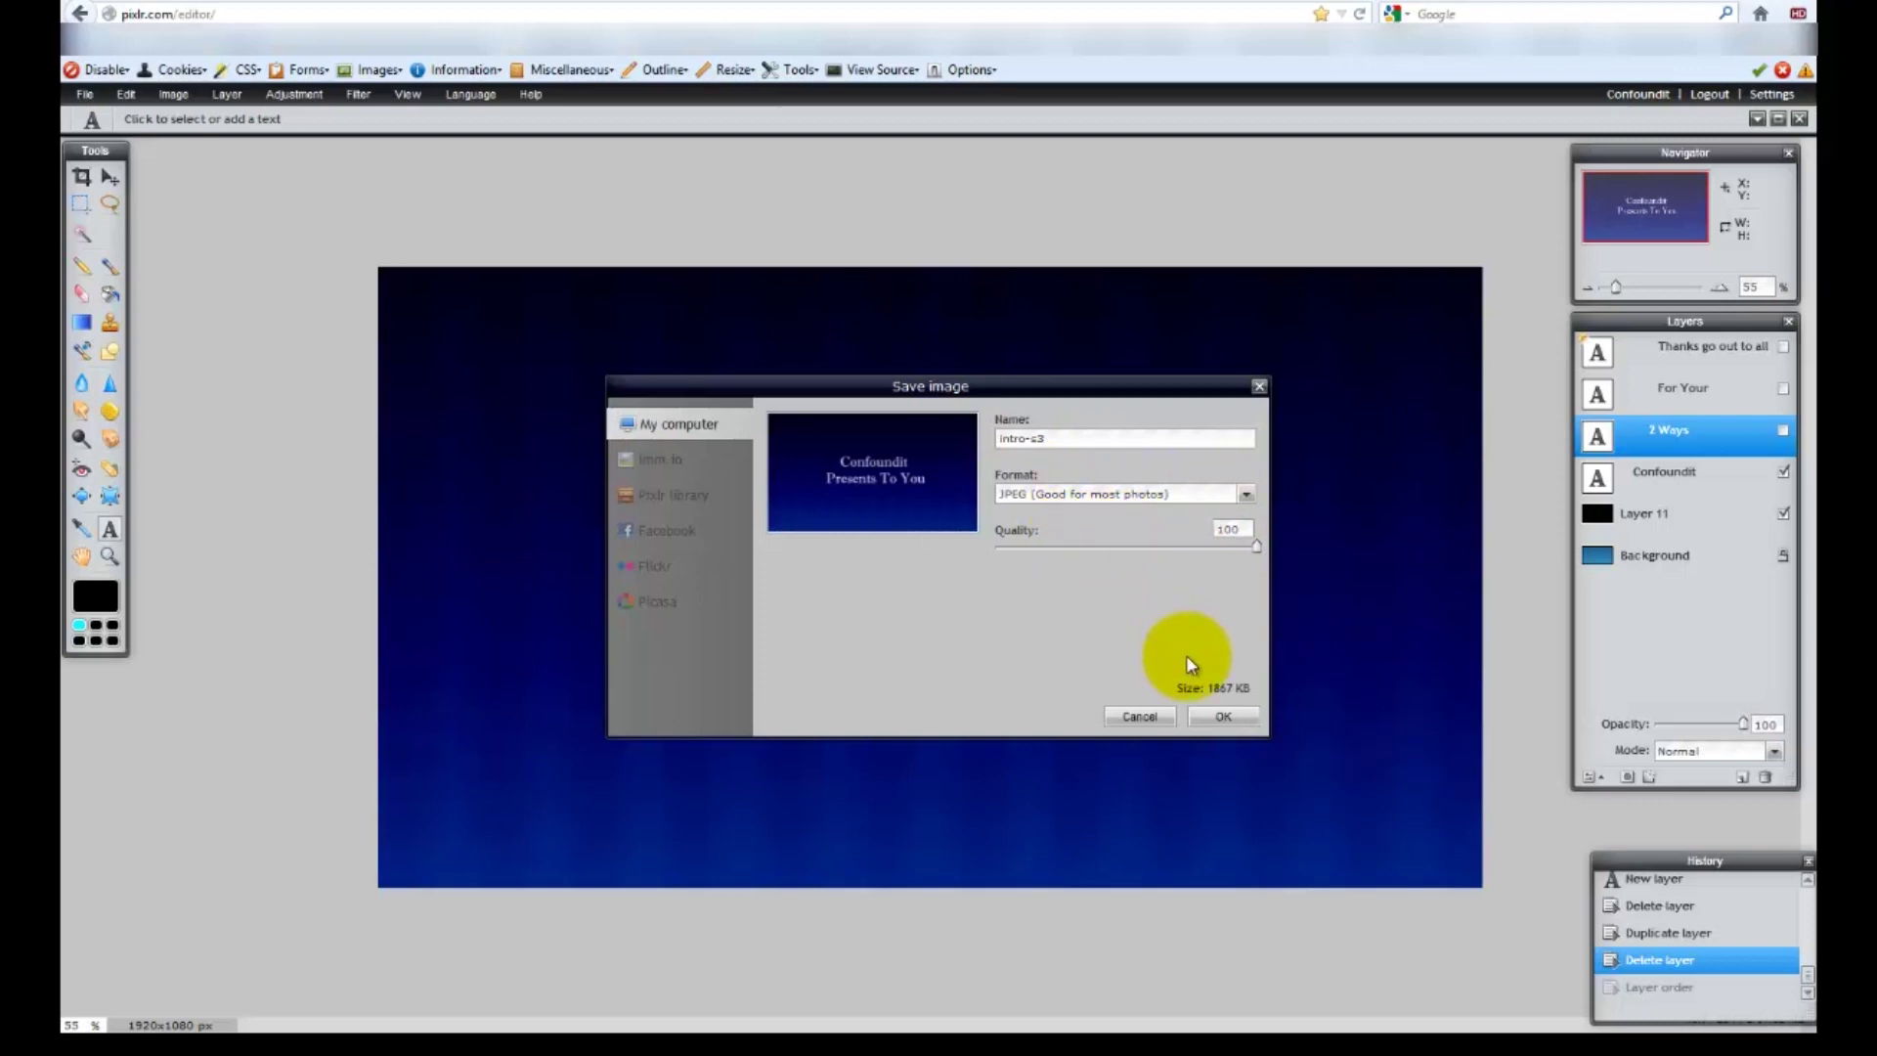
pyautogui.click(1200, 719)
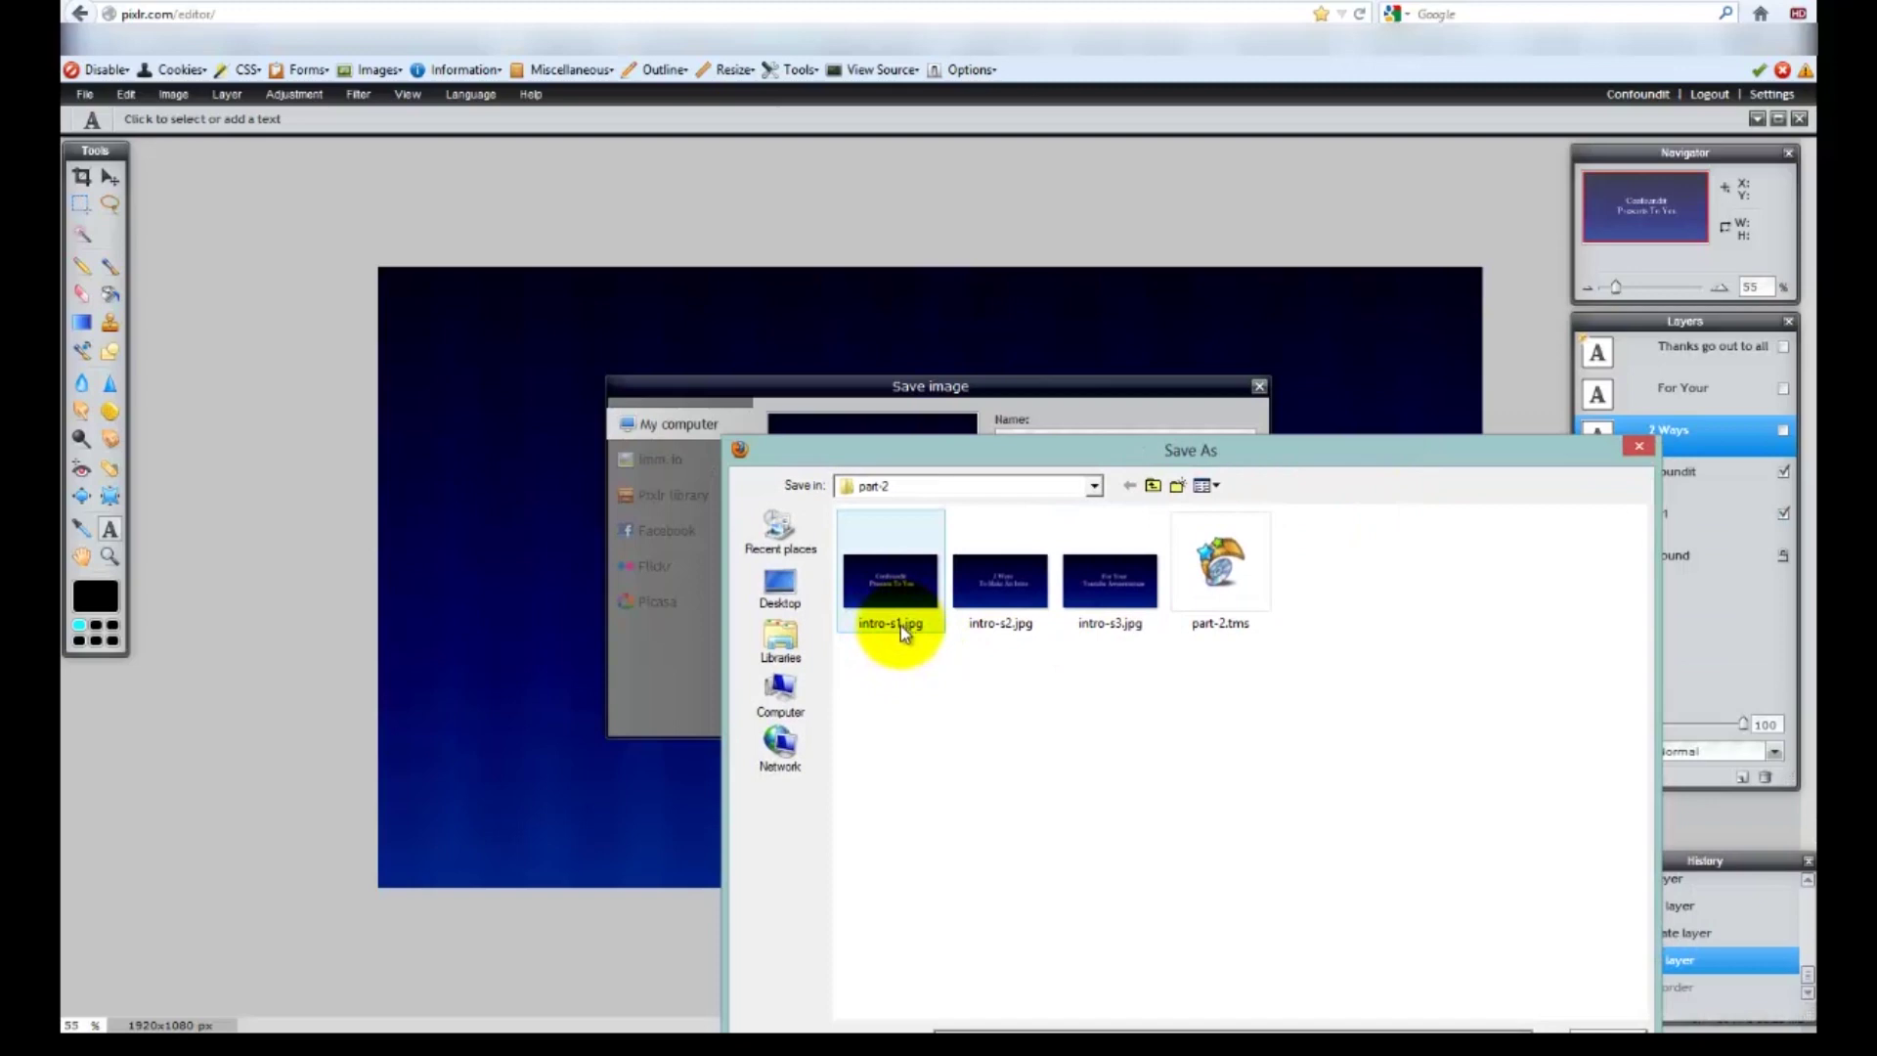
pyautogui.click(989, 626)
pyautogui.click(1100, 622)
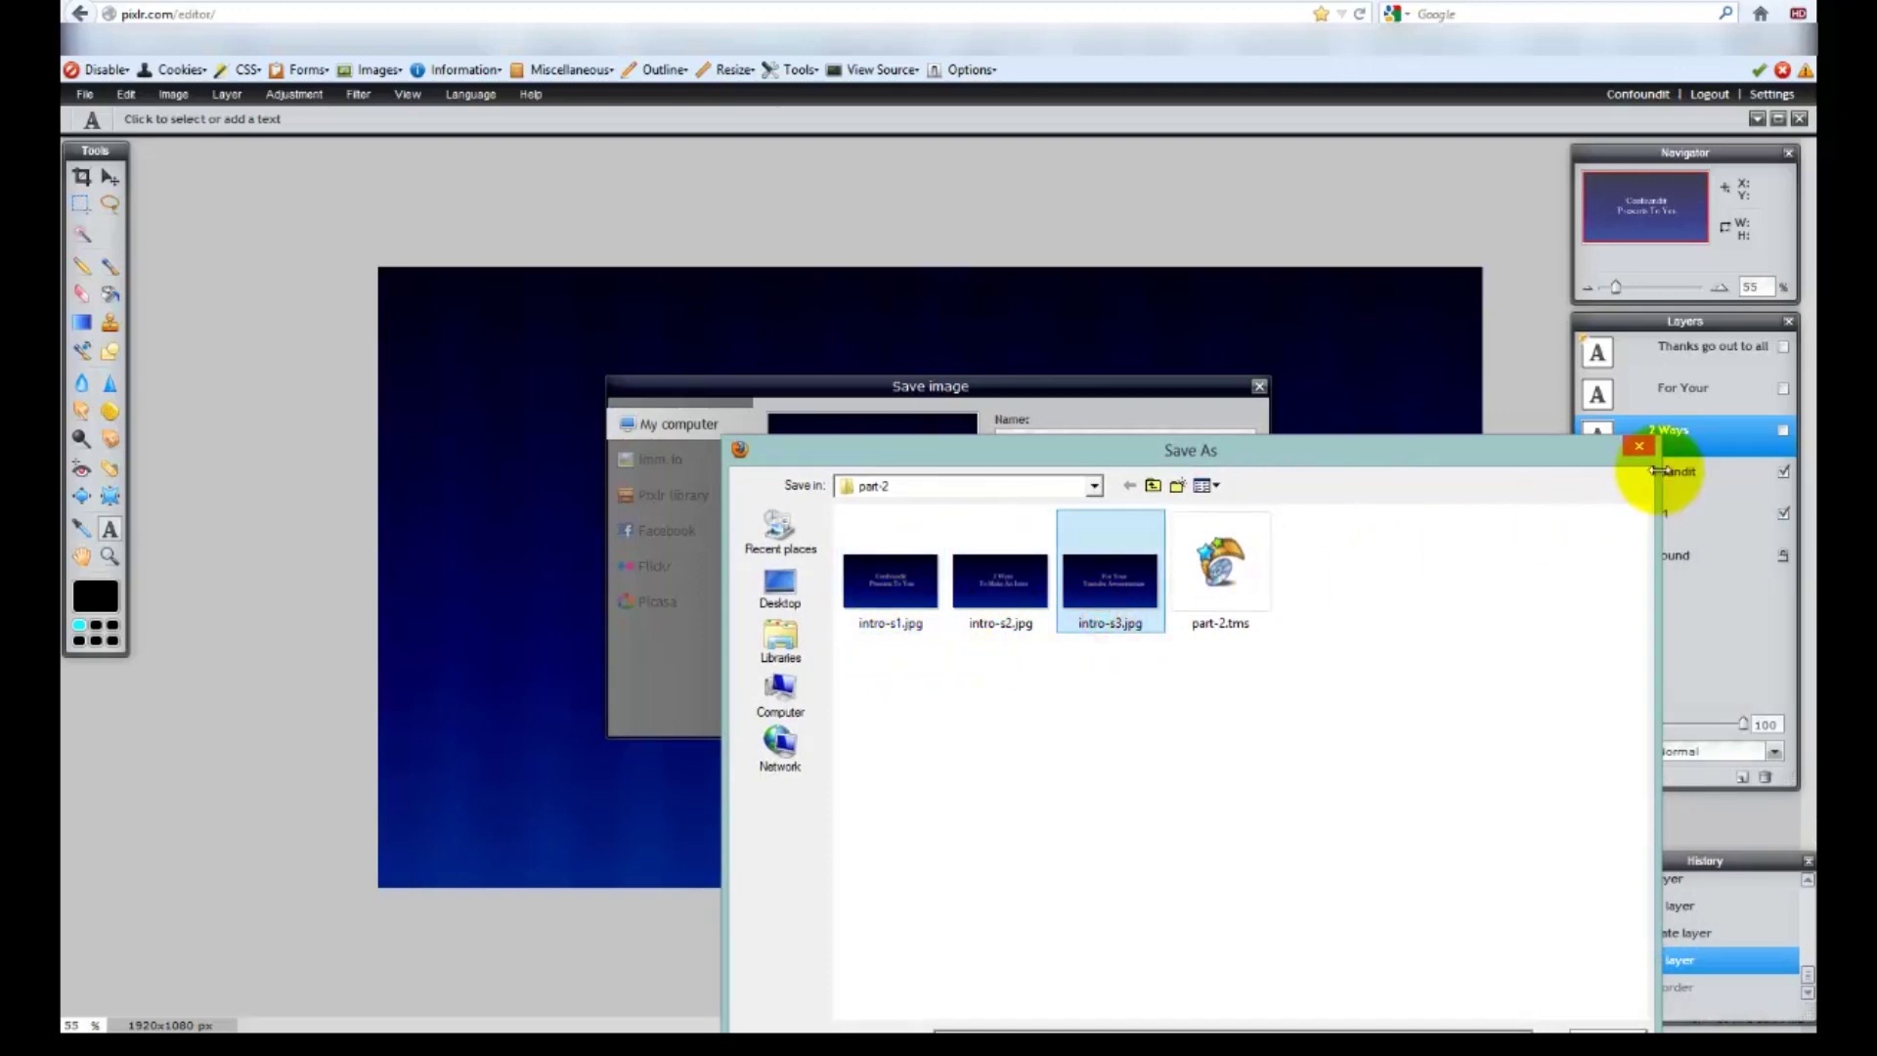
pyautogui.moveTo(1600, 448); pyautogui.dragTo(1875, 394)
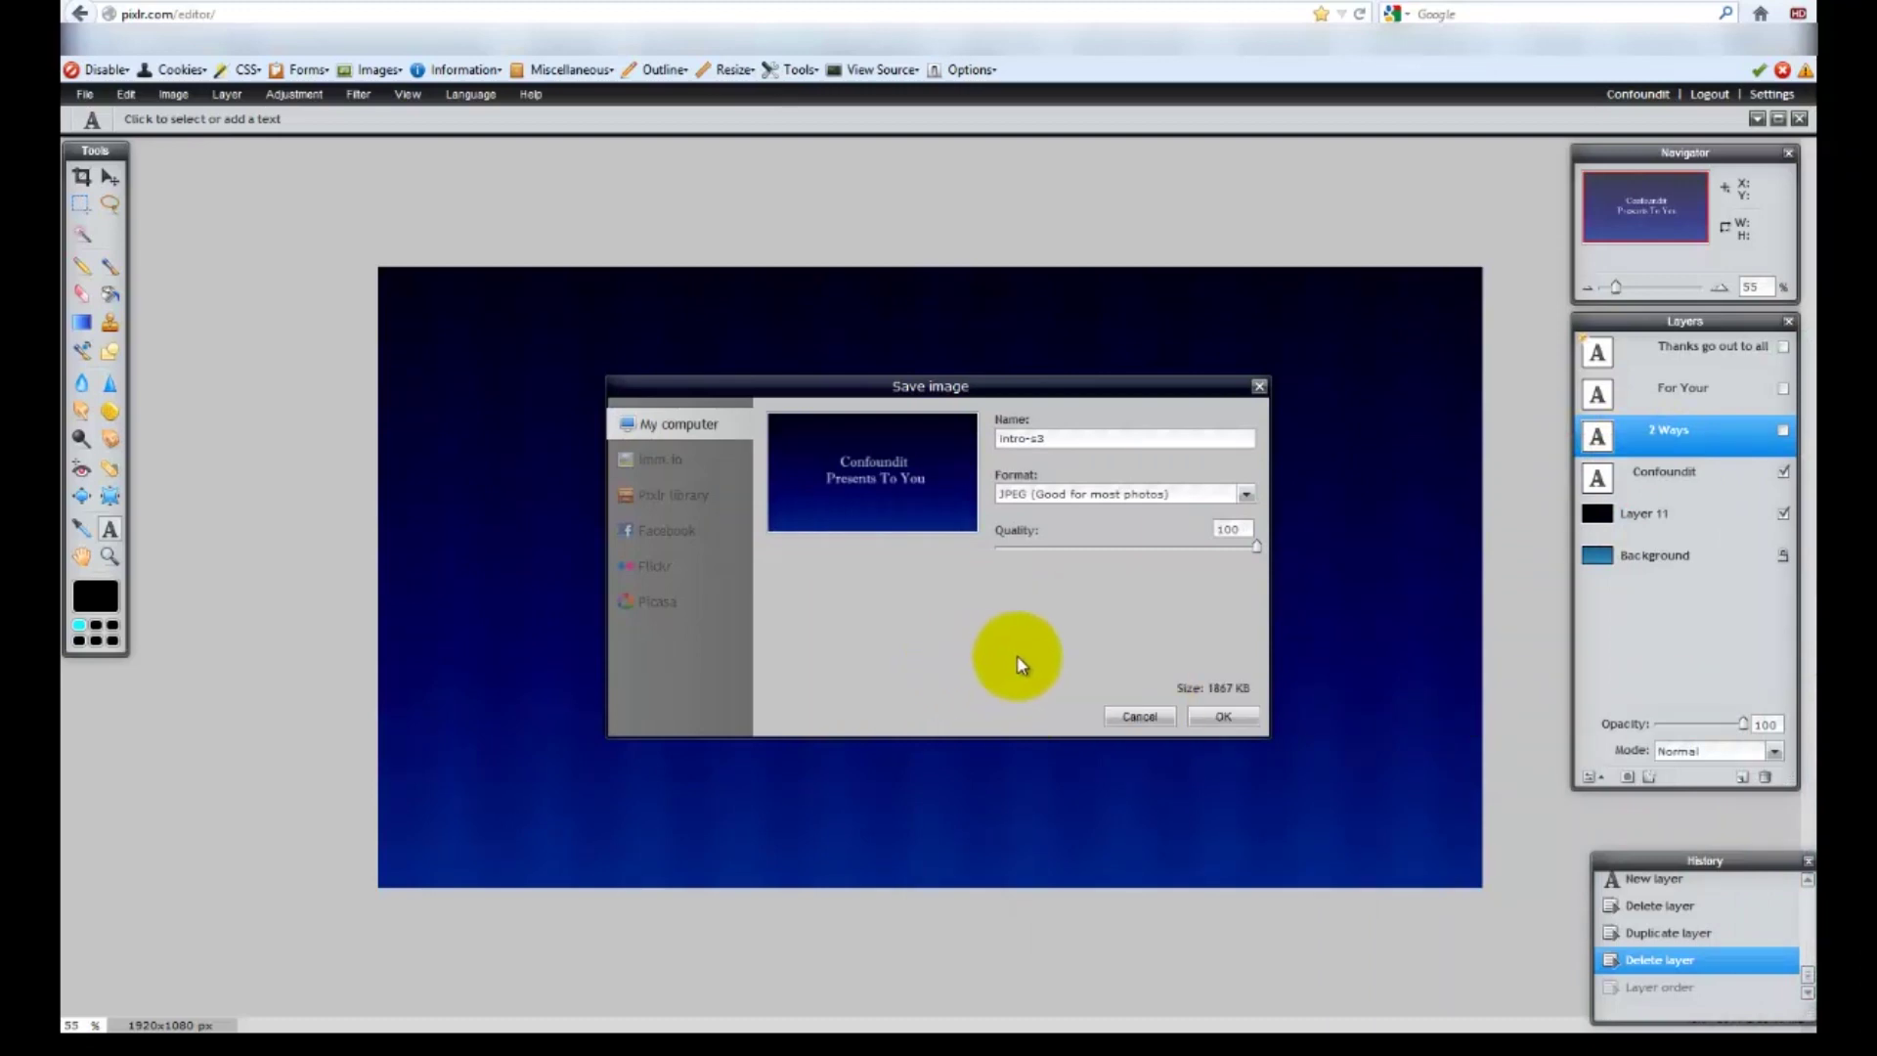
pyautogui.click(1134, 718)
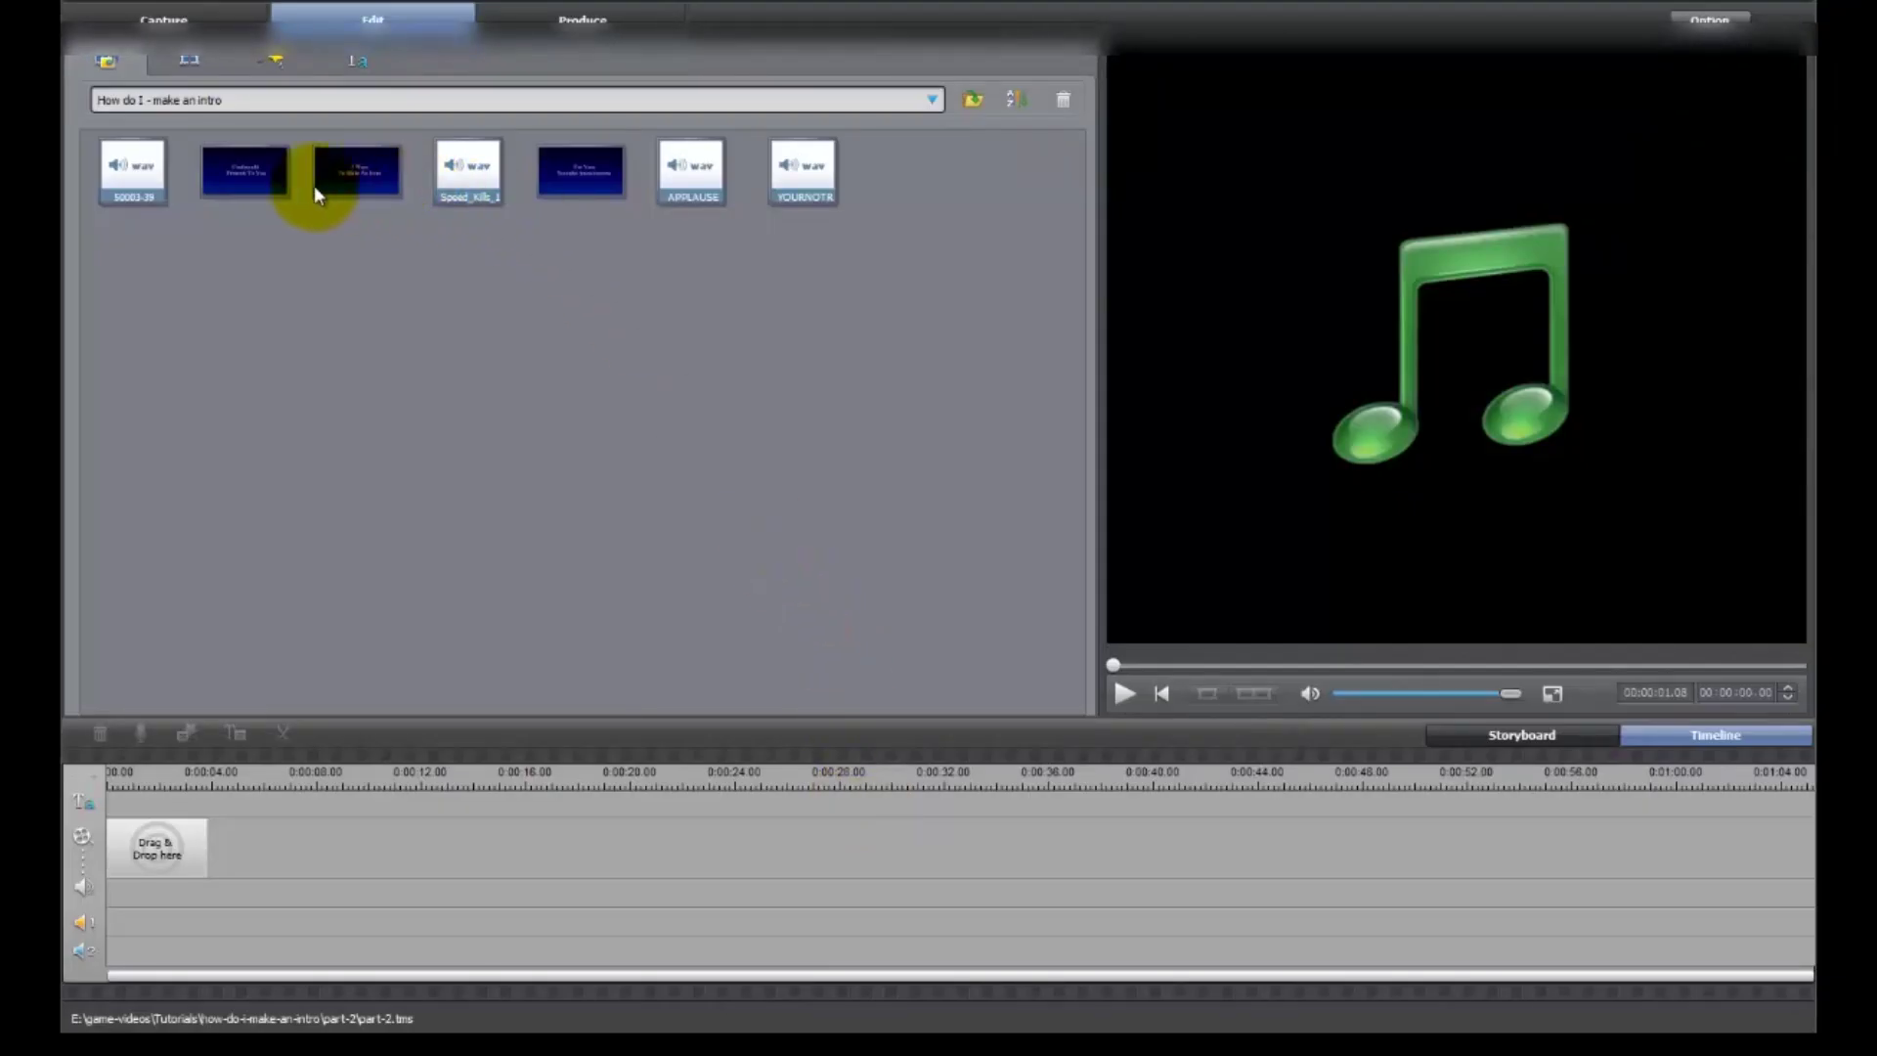
# Place intro-s1.jpg, intro-s2.jpg and intro-s3.jpg on the timeline in that order
pyautogui.click(258, 183)
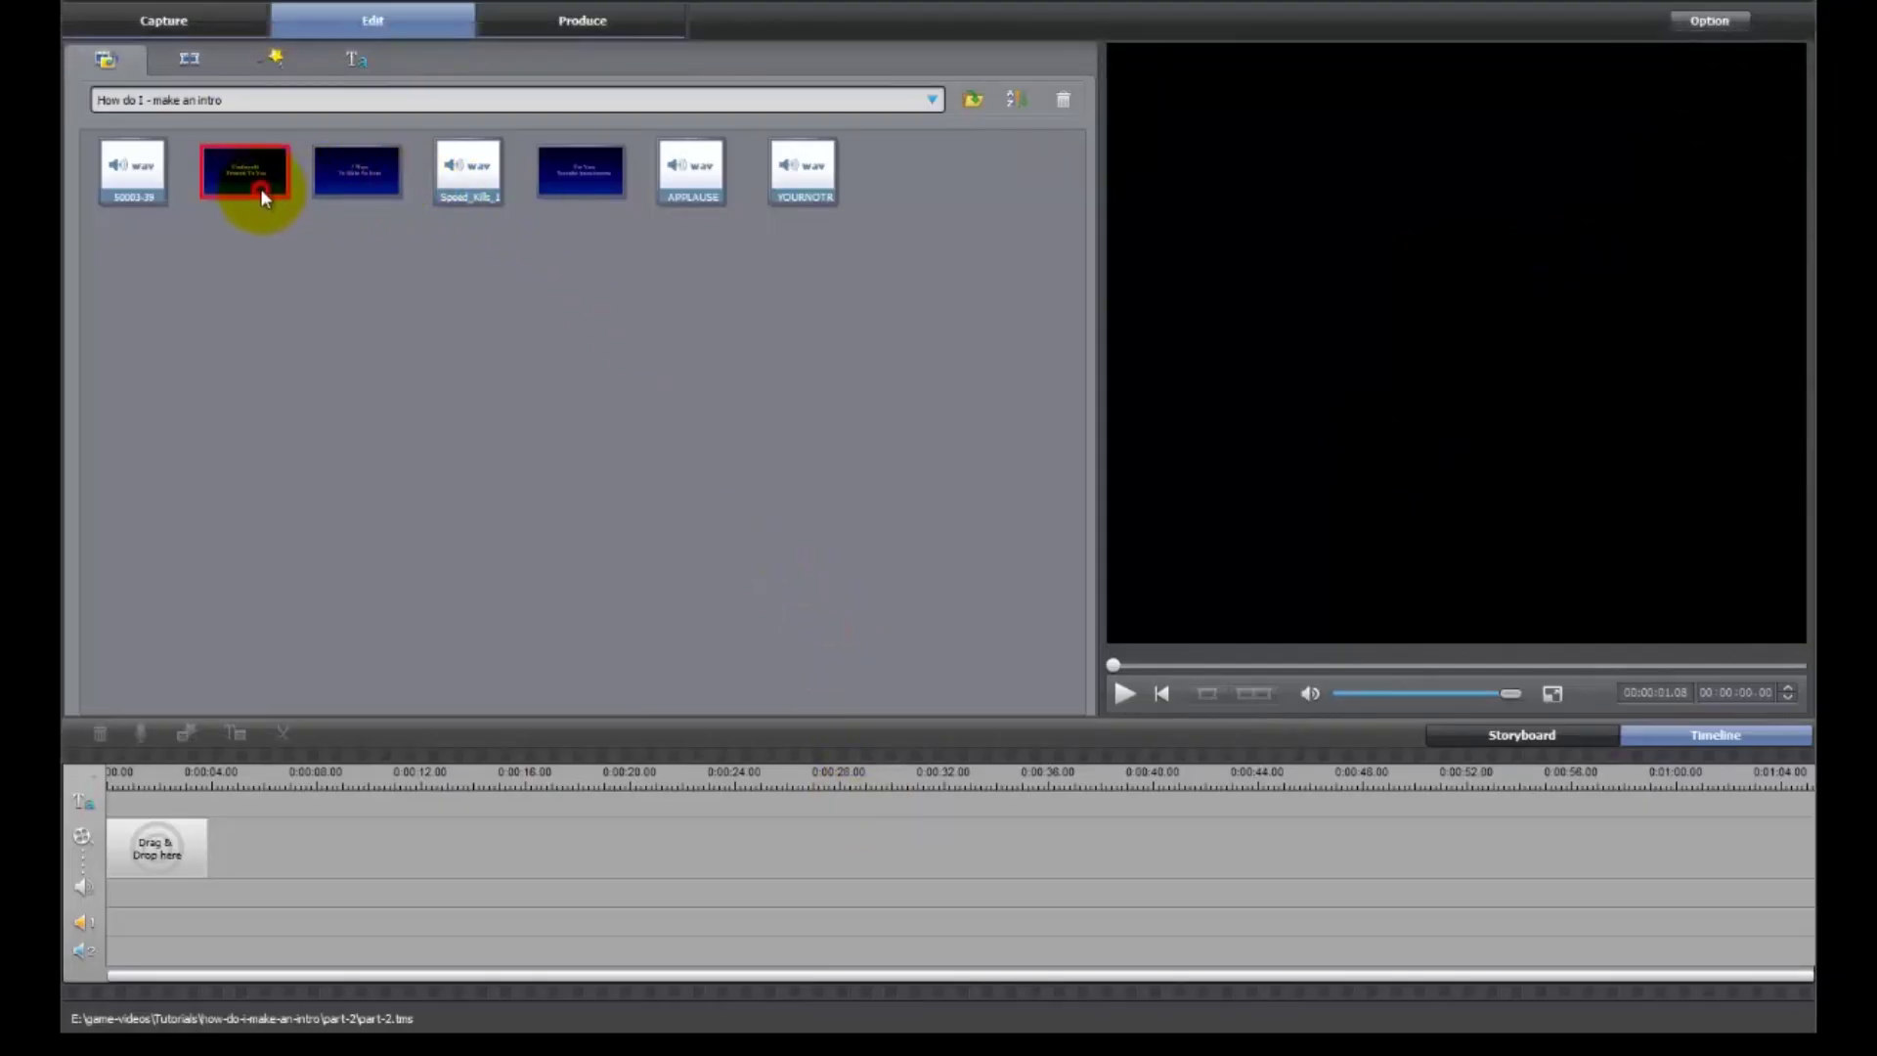
pyautogui.moveTo(248, 172)
pyautogui.mouseDown()
pyautogui.moveTo(179, 879)
pyautogui.moveTo(238, 868)
pyautogui.mouseUp()
pyautogui.moveTo(359, 178); pyautogui.dragTo(545, 850)
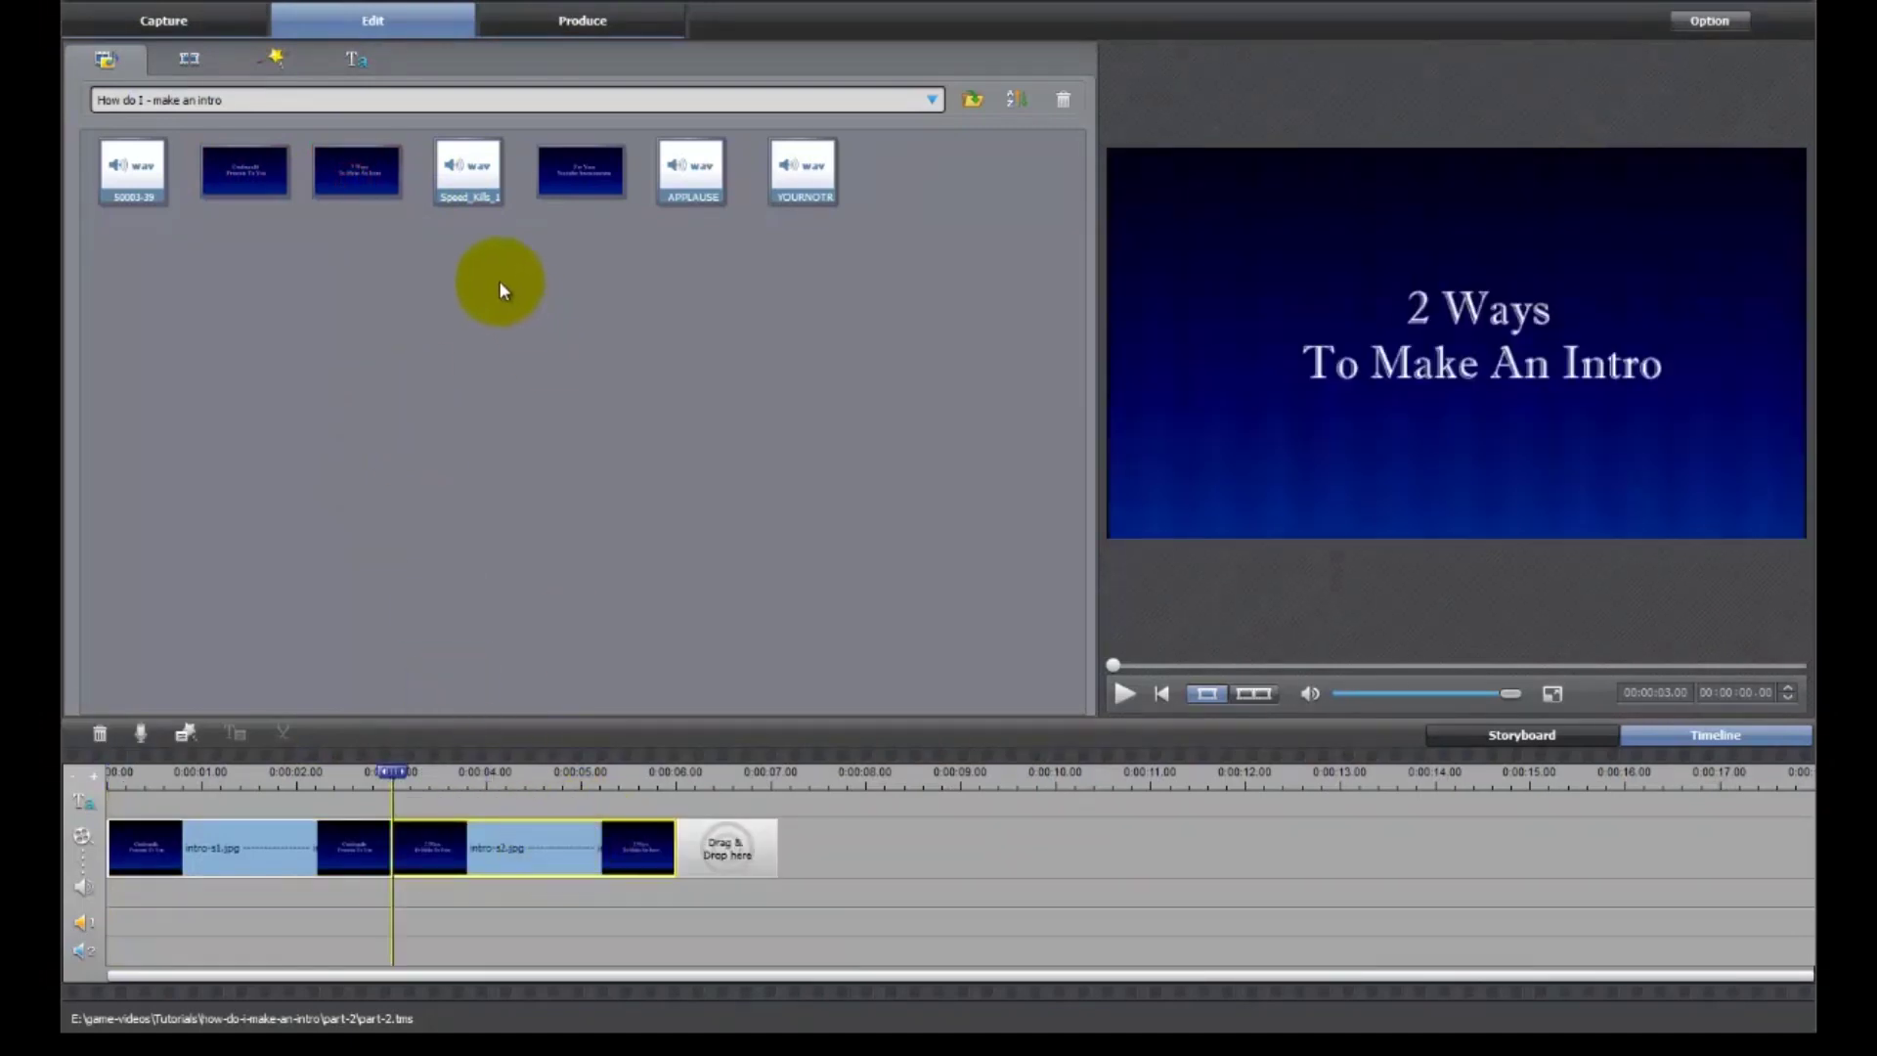
pyautogui.moveTo(590, 172); pyautogui.dragTo(805, 838)
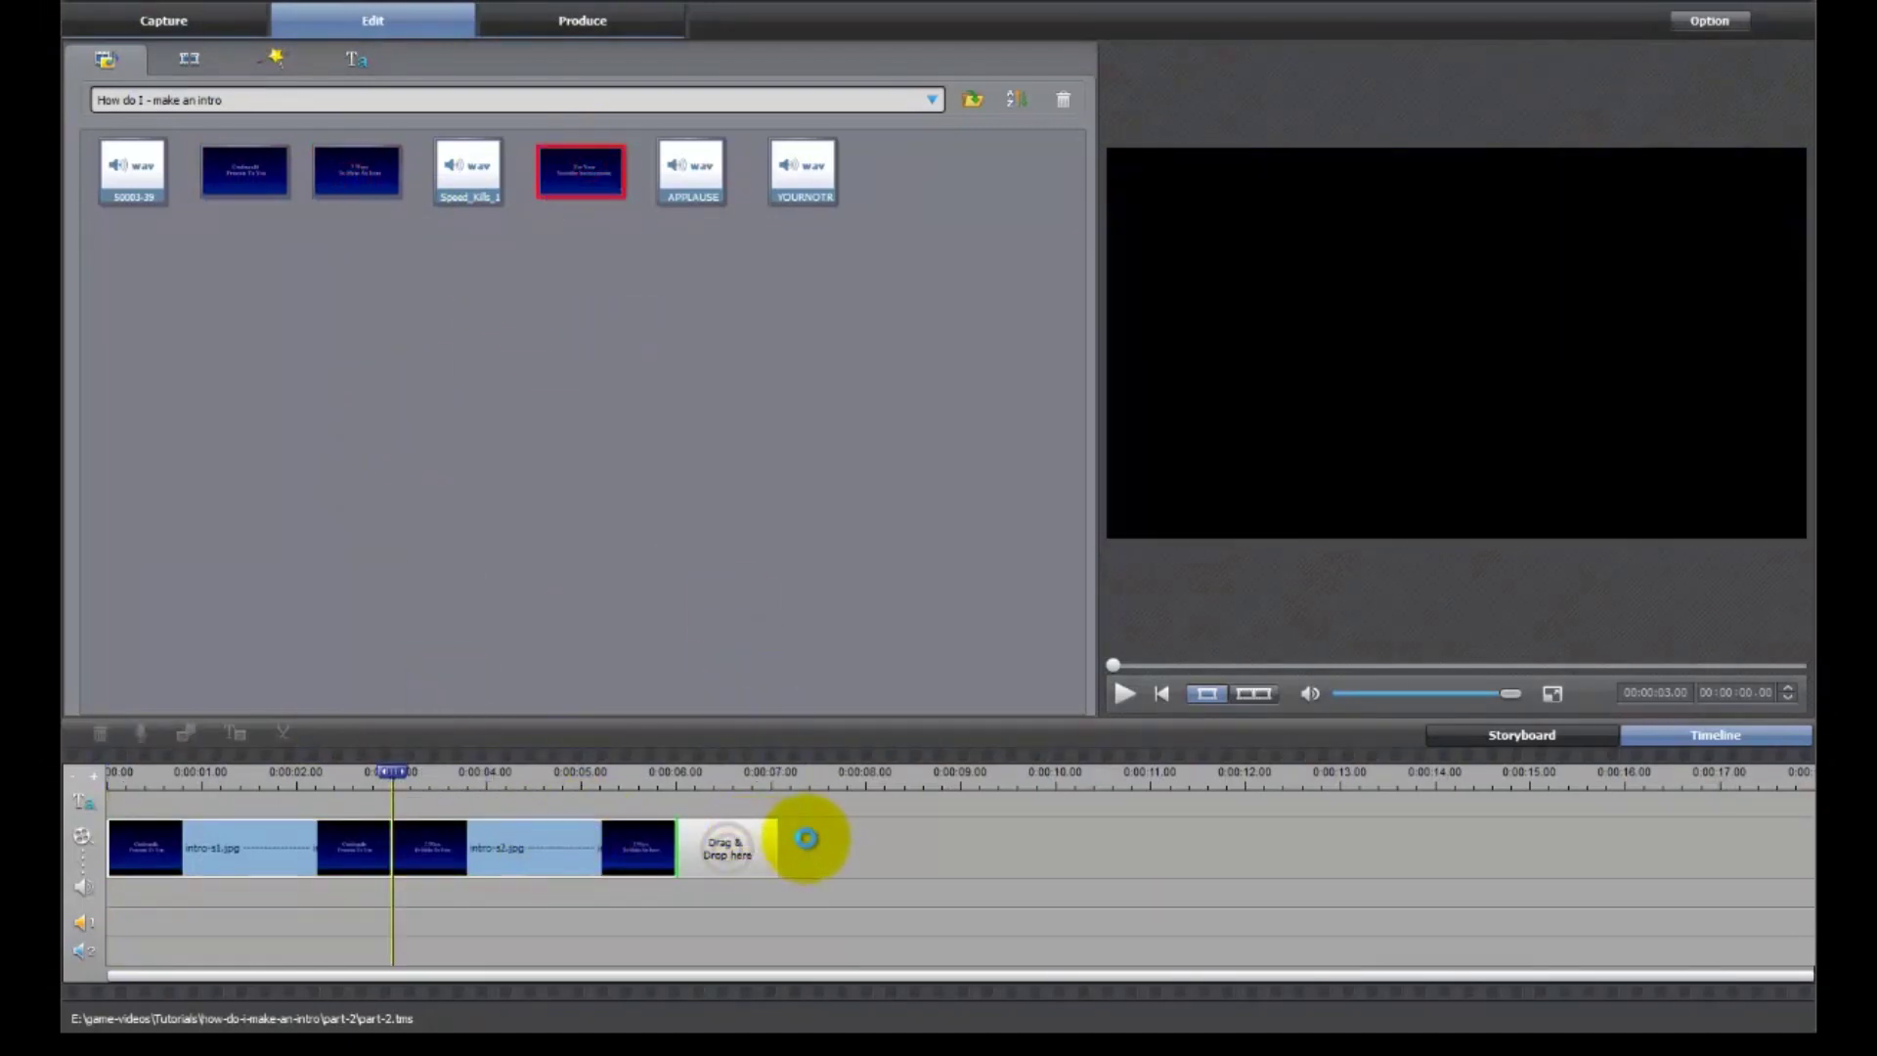
pyautogui.click(188, 60)
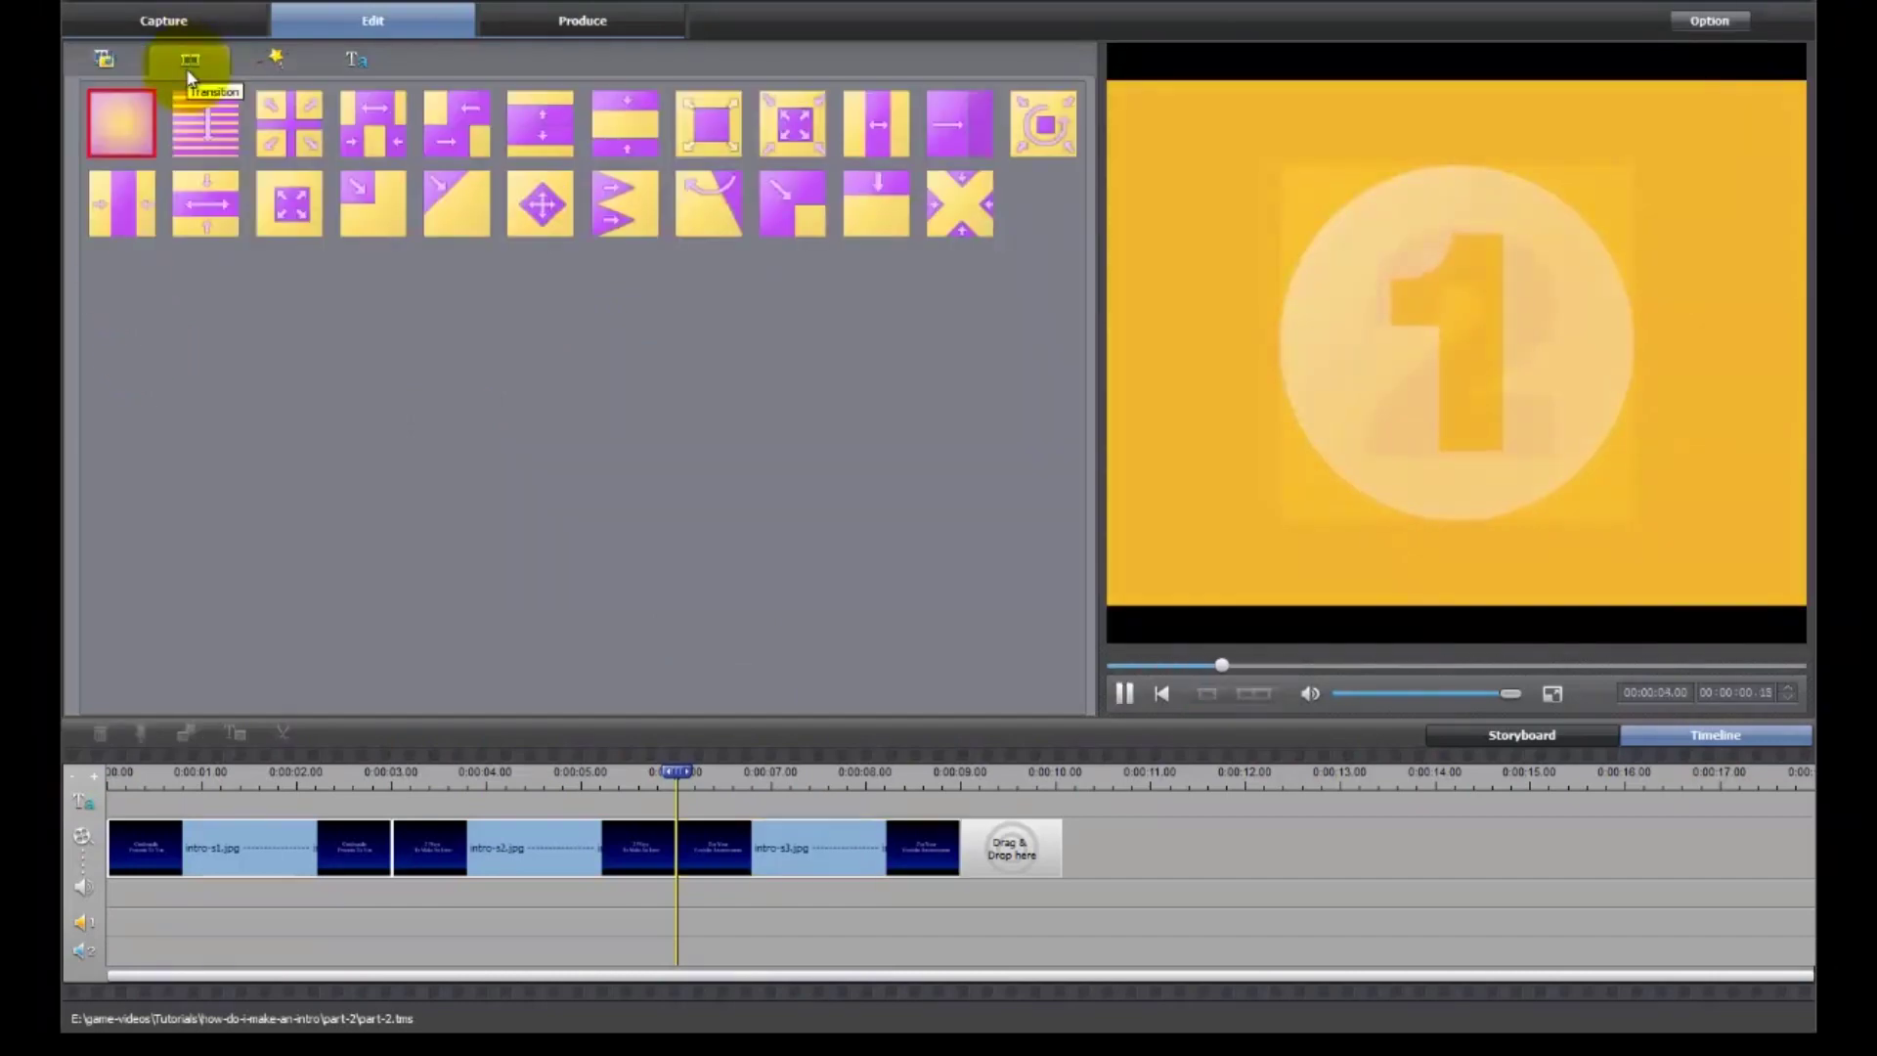
# Add fade transitions at the movie's start and end, plus transitions between the cards
pyautogui.moveTo(127, 131); pyautogui.dragTo(147, 842)
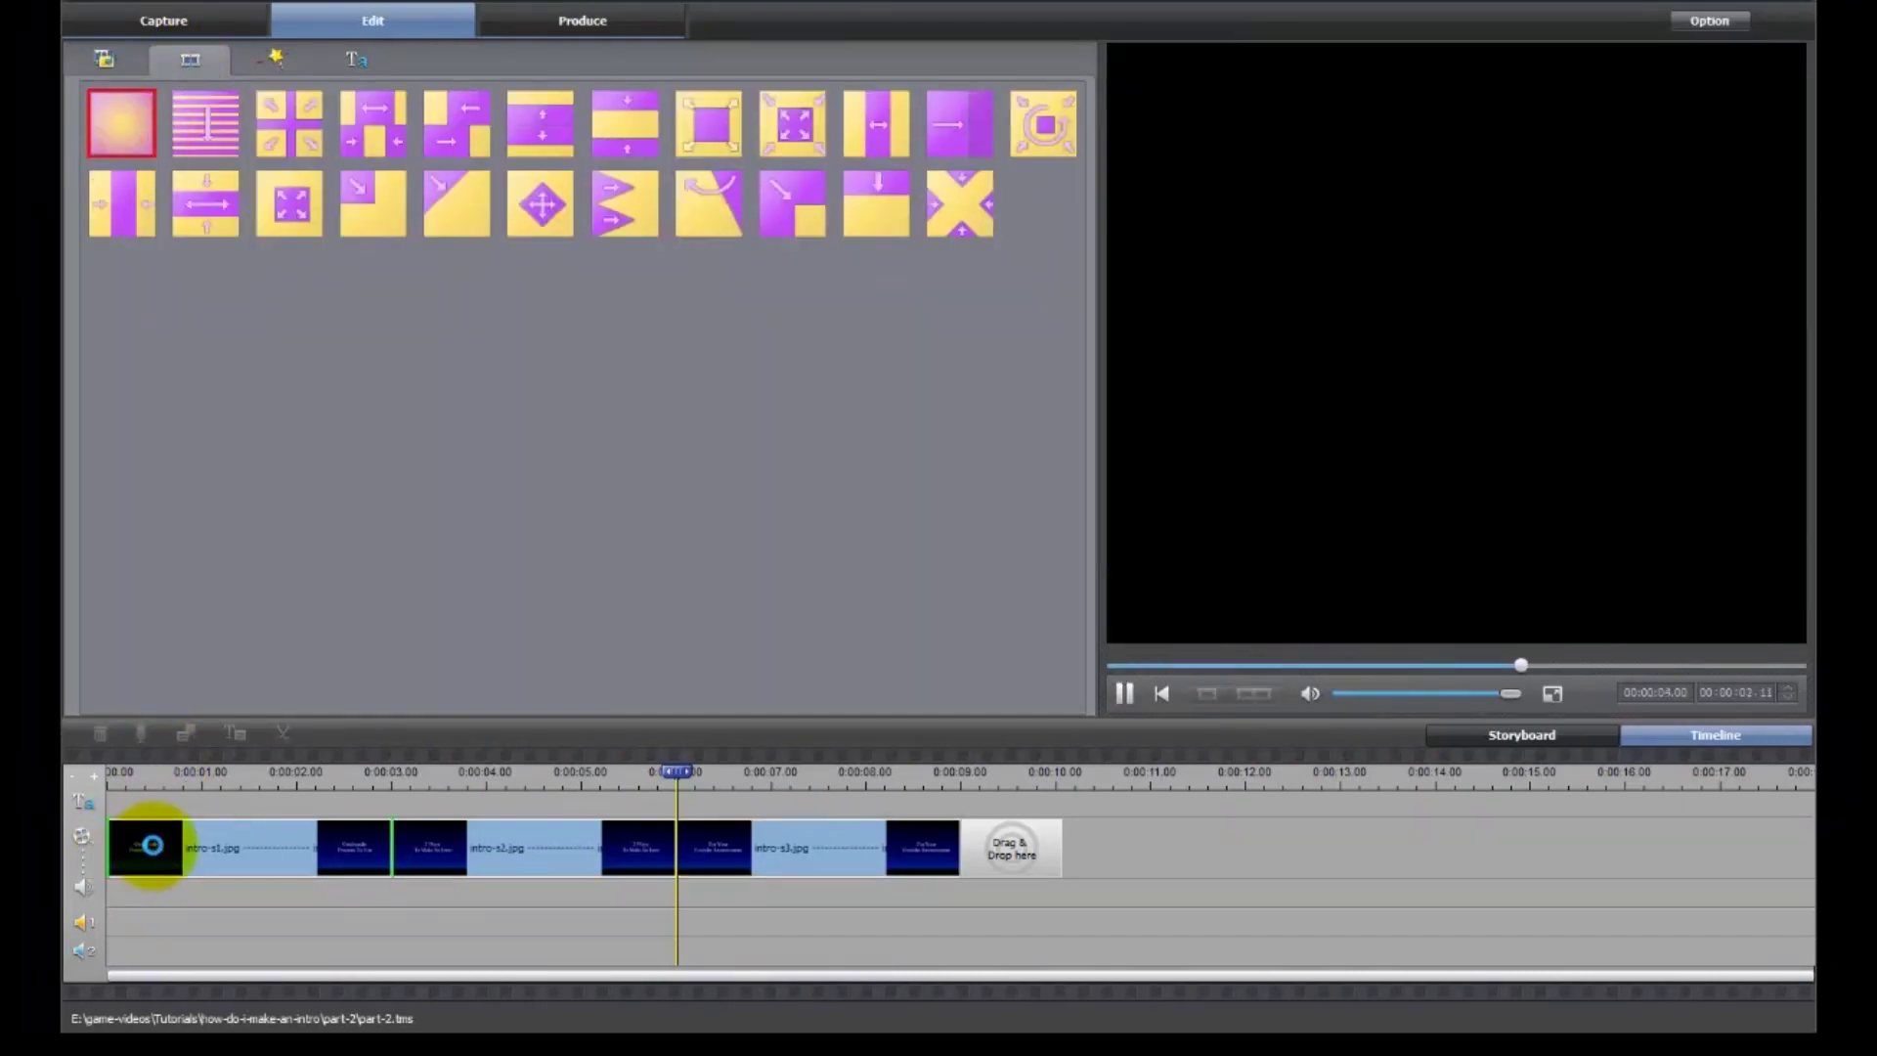
pyautogui.moveTo(122, 123); pyautogui.dragTo(1029, 847)
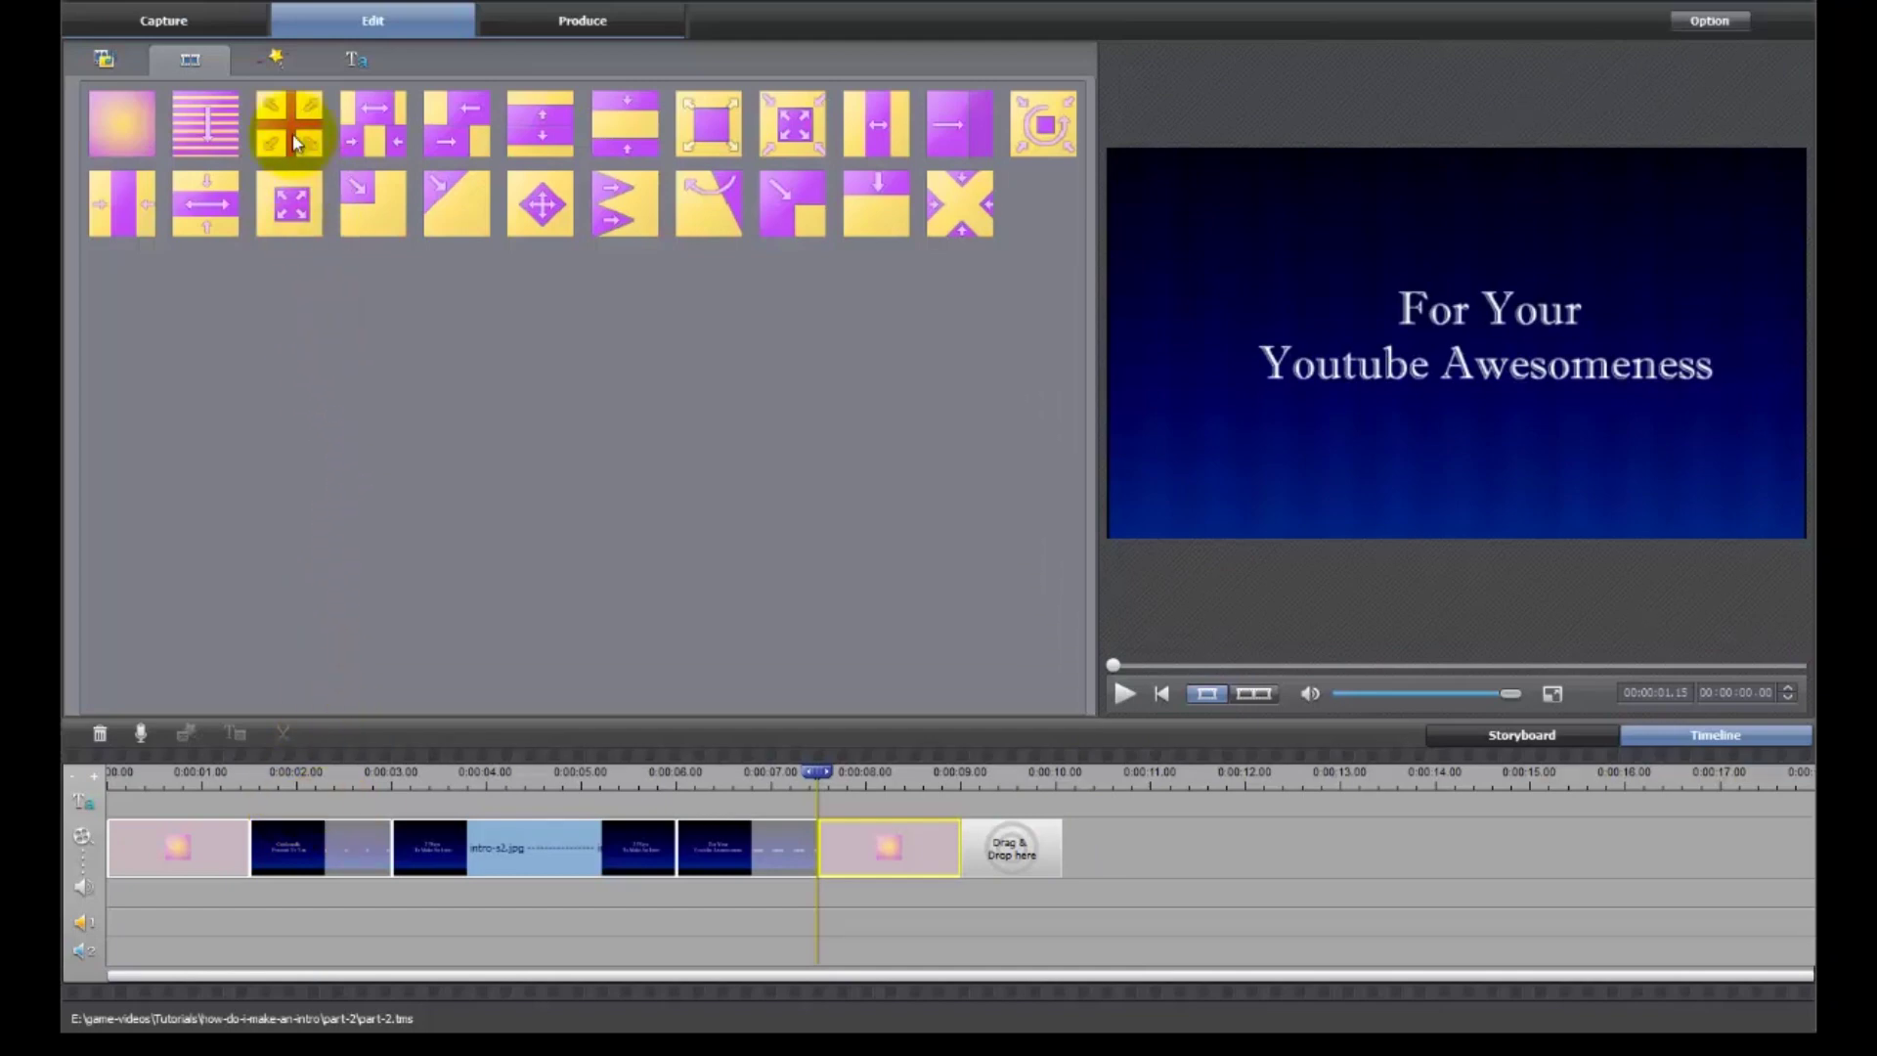
pyautogui.moveTo(288, 125); pyautogui.dragTo(439, 865)
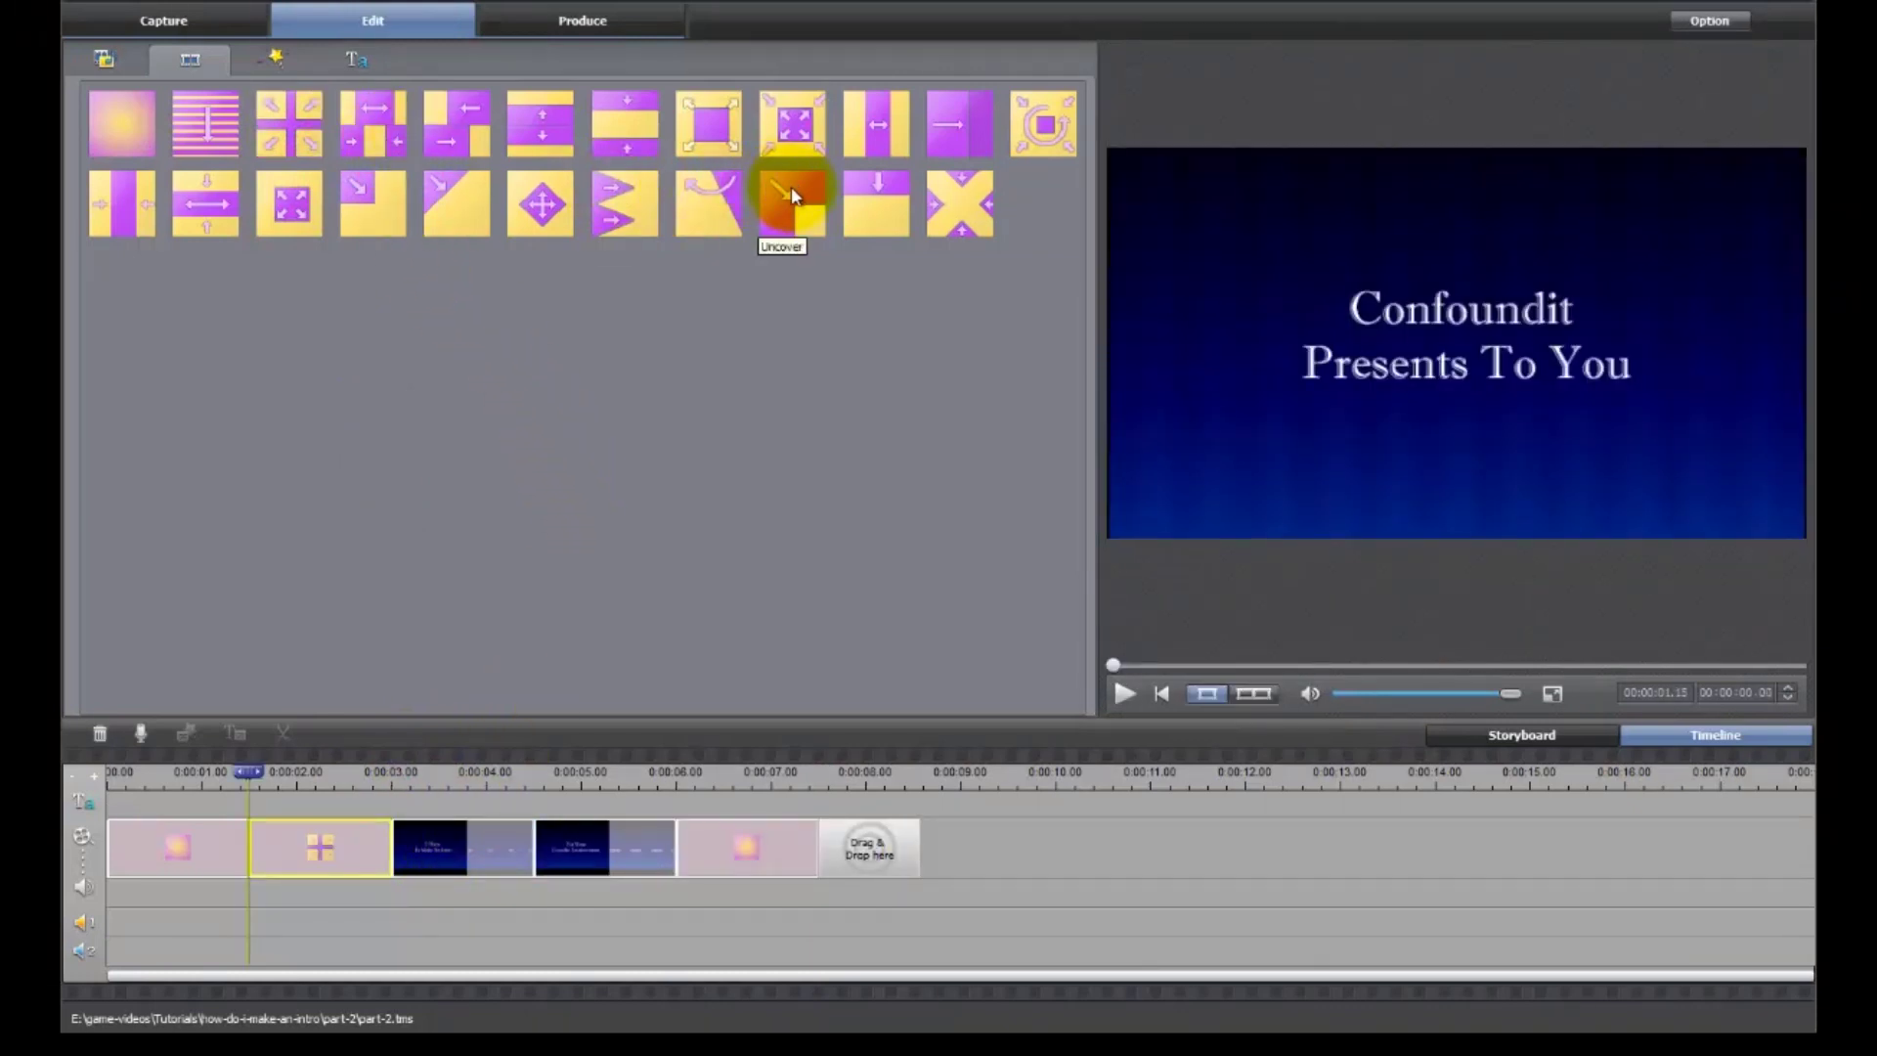
pyautogui.moveTo(794, 130); pyautogui.dragTo(533, 850)
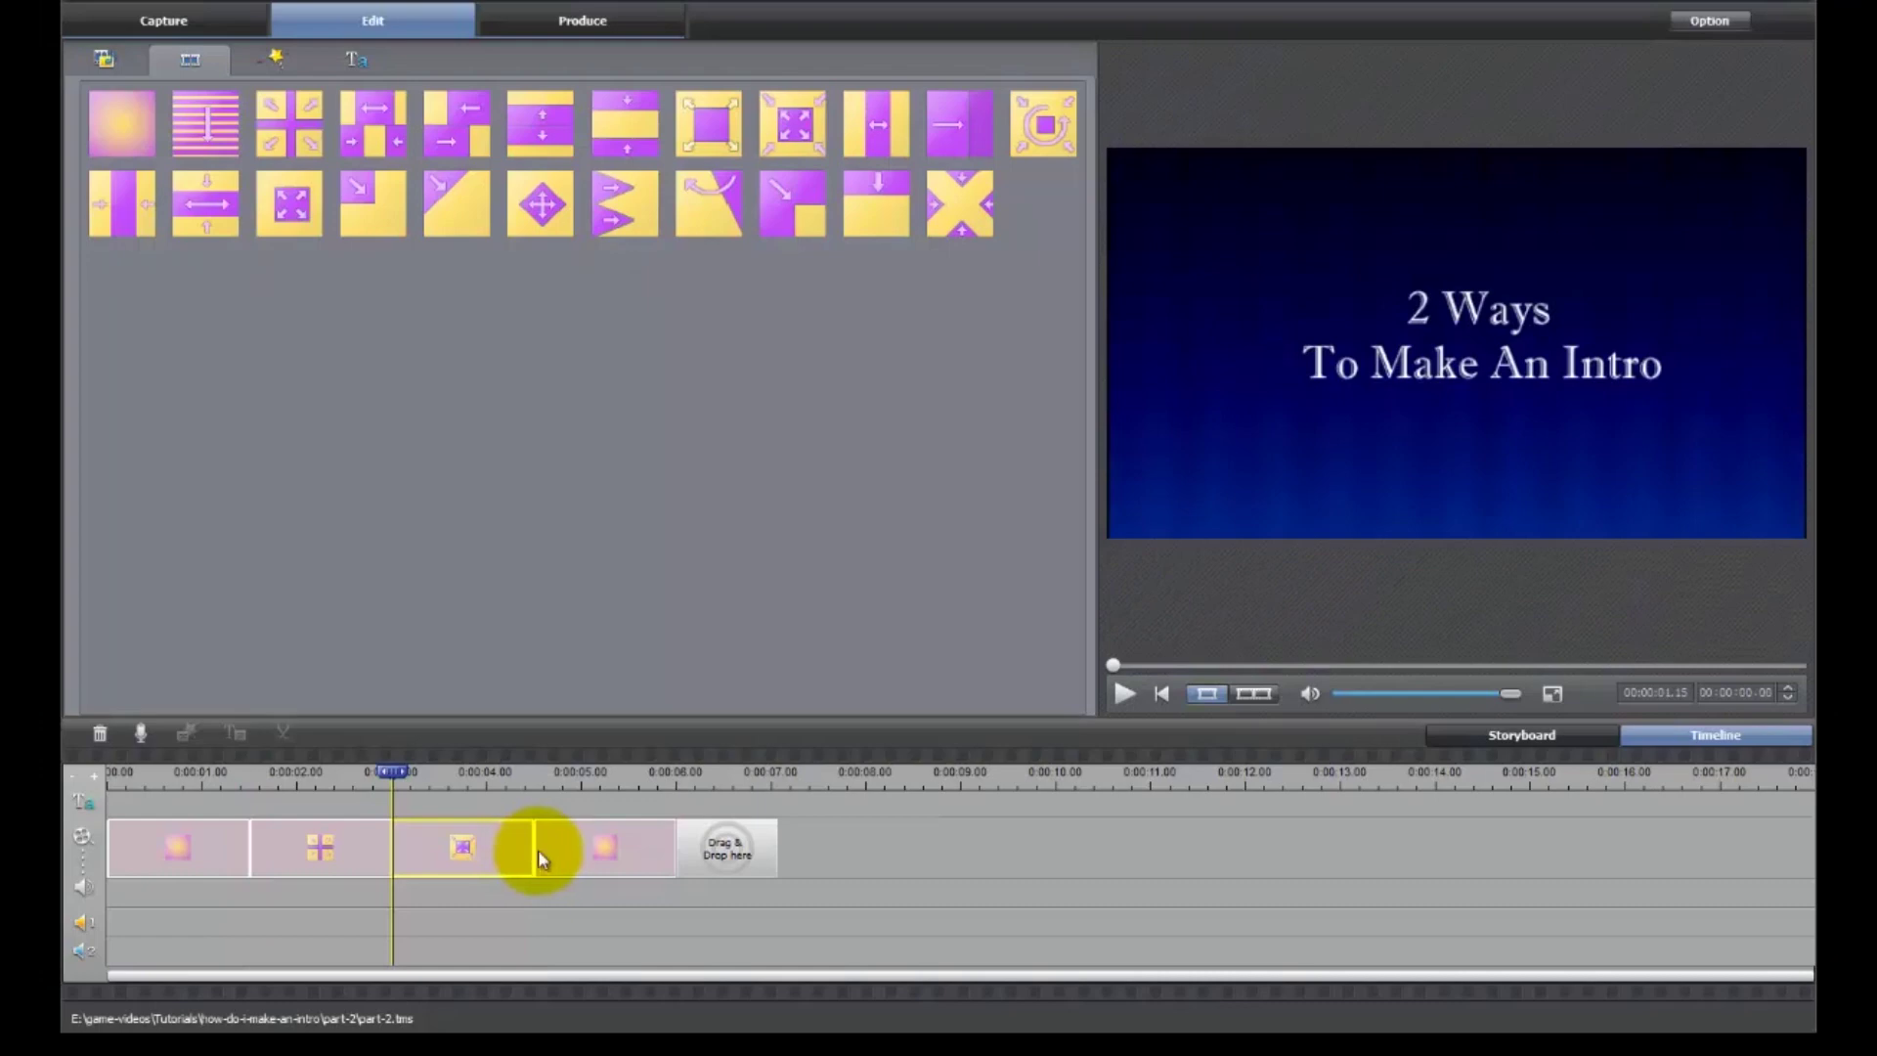
# Lengthen the three title cards by dragging their clip edges
pyautogui.click(579, 852)
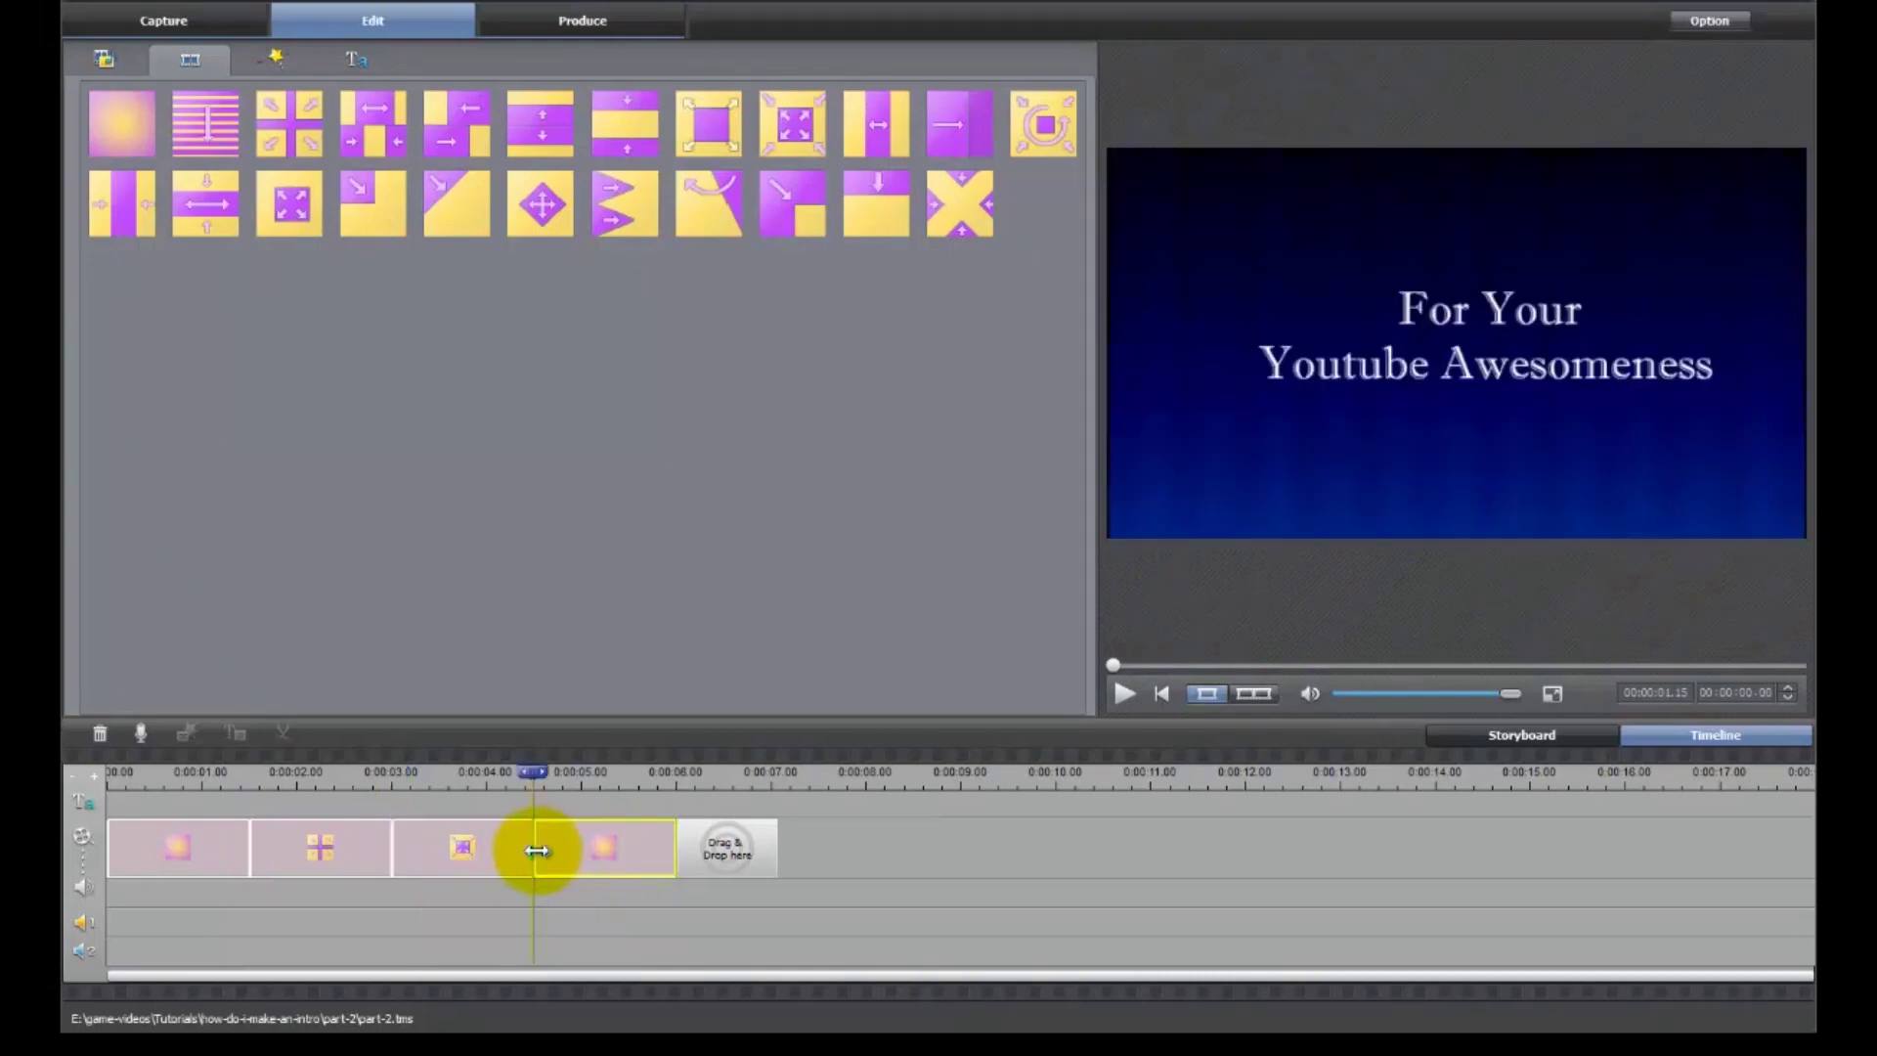
pyautogui.moveTo(593, 850); pyautogui.dragTo(633, 852)
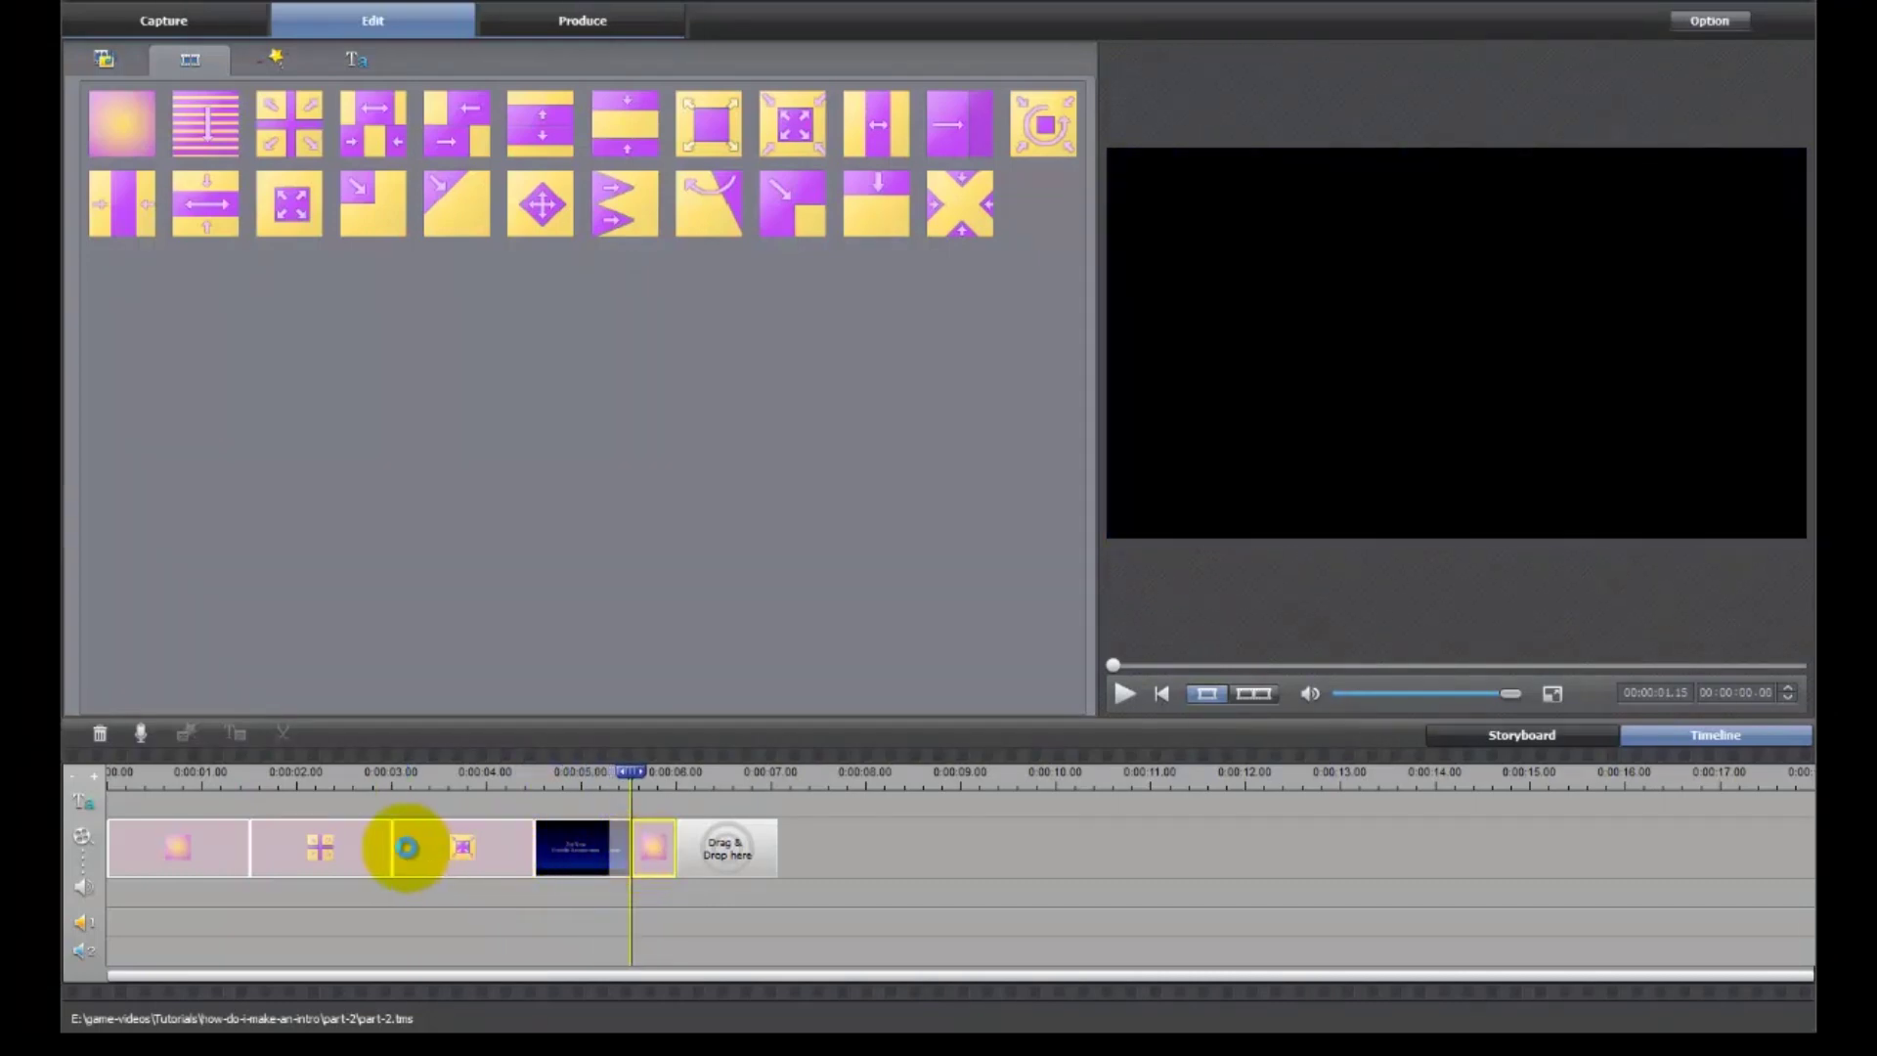
pyautogui.click(407, 851)
pyautogui.moveTo(394, 844); pyautogui.dragTo(481, 843)
pyautogui.click(280, 850)
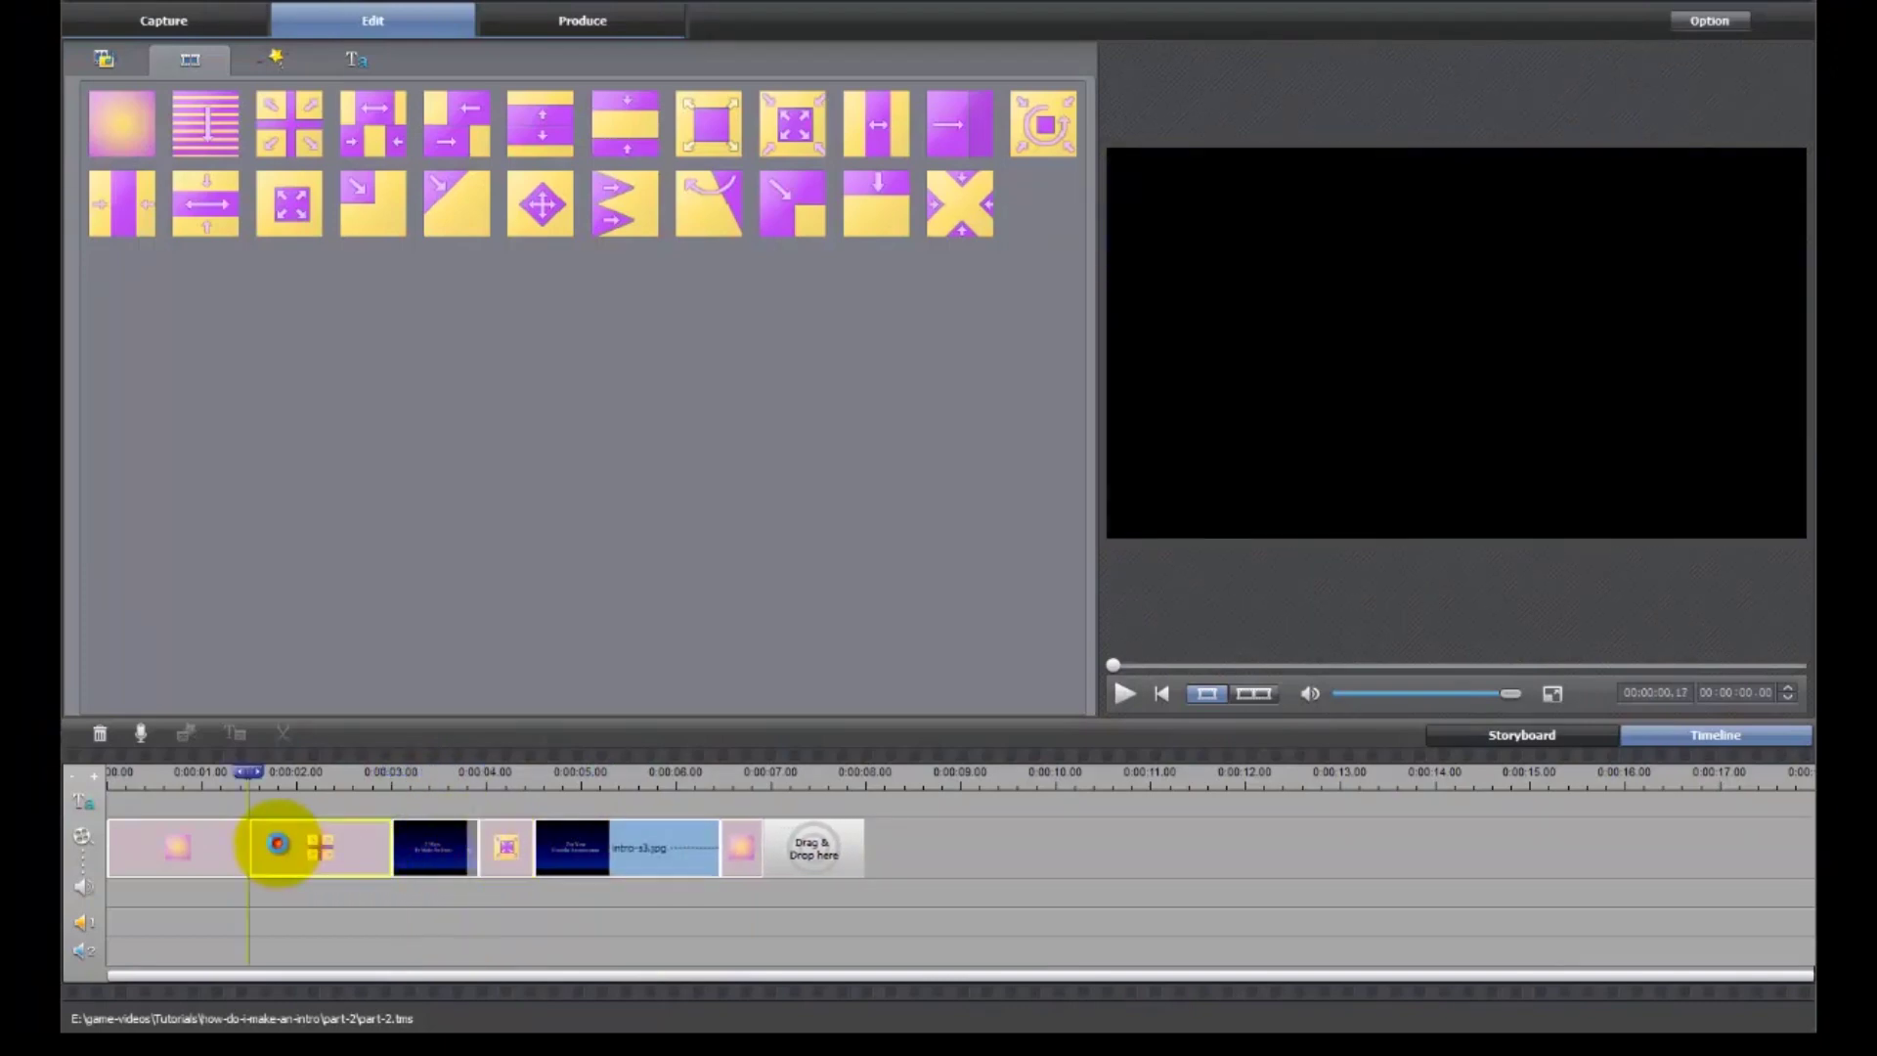
pyautogui.moveTo(251, 842); pyautogui.dragTo(340, 843)
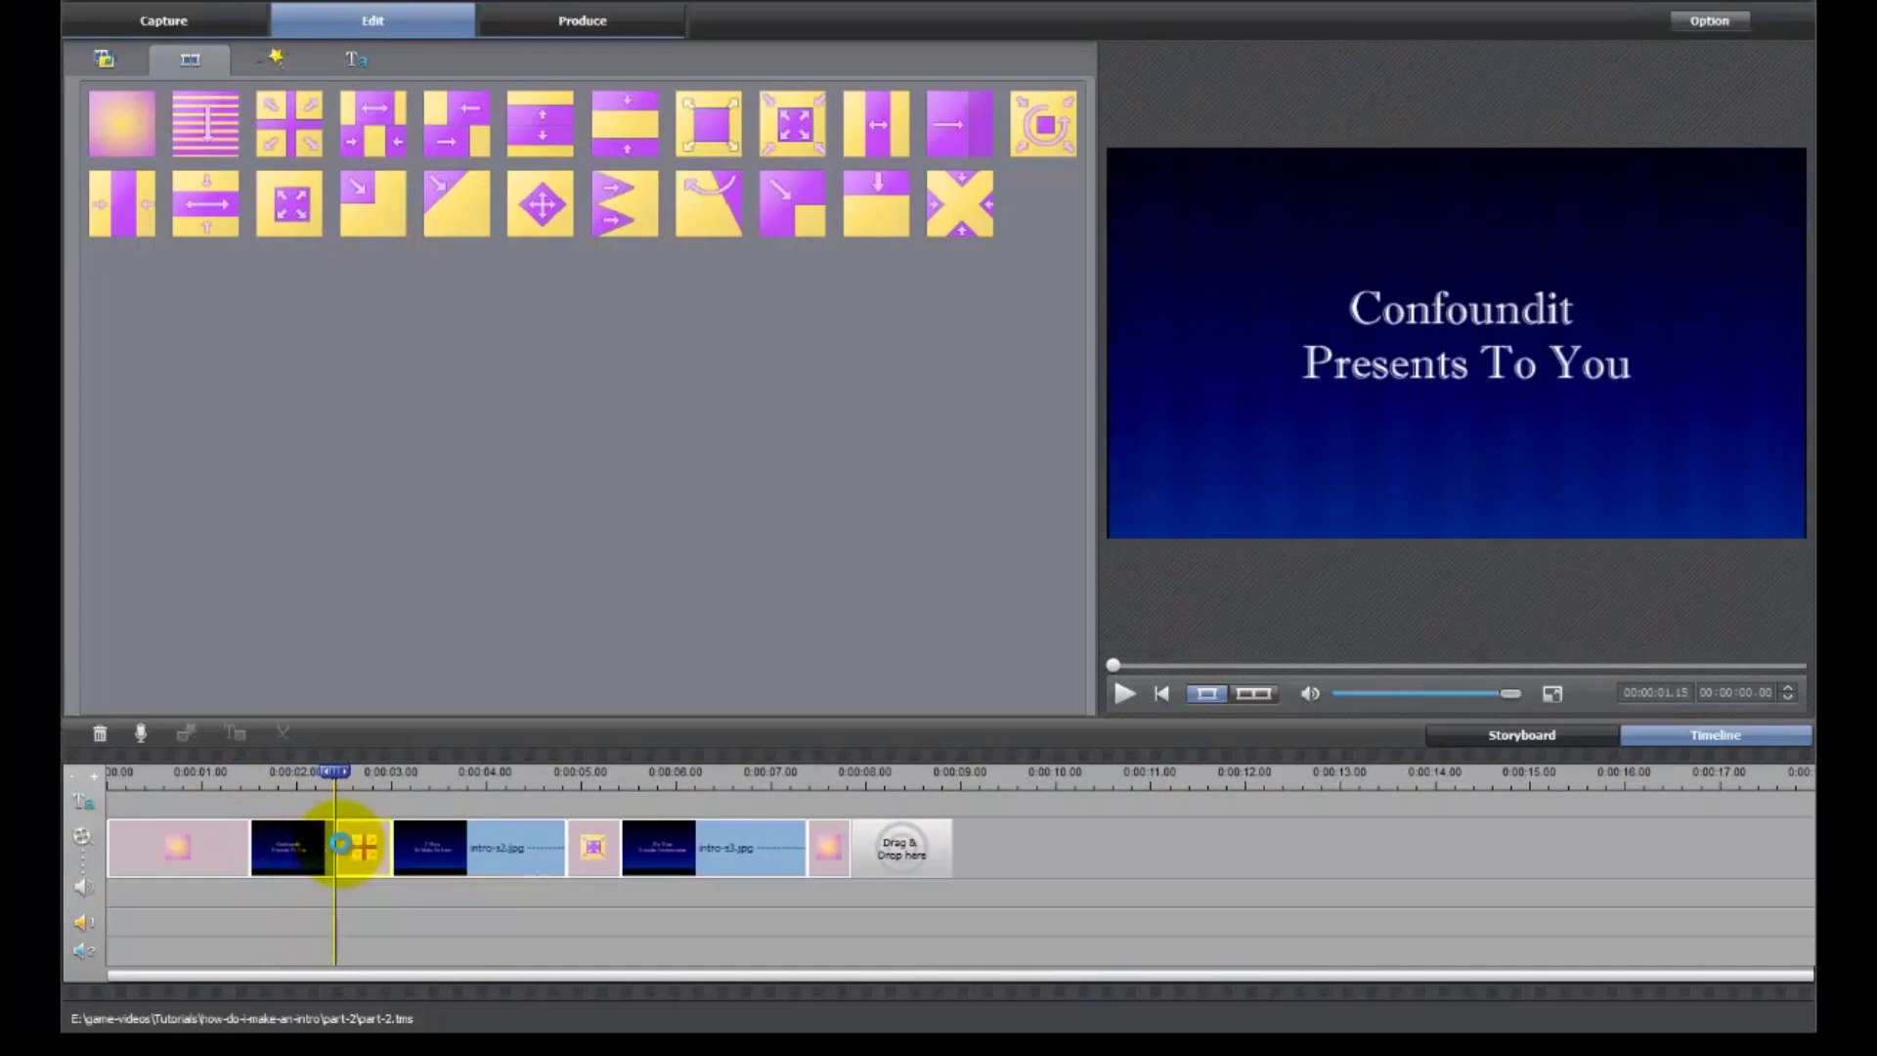
pyautogui.click(1261, 694)
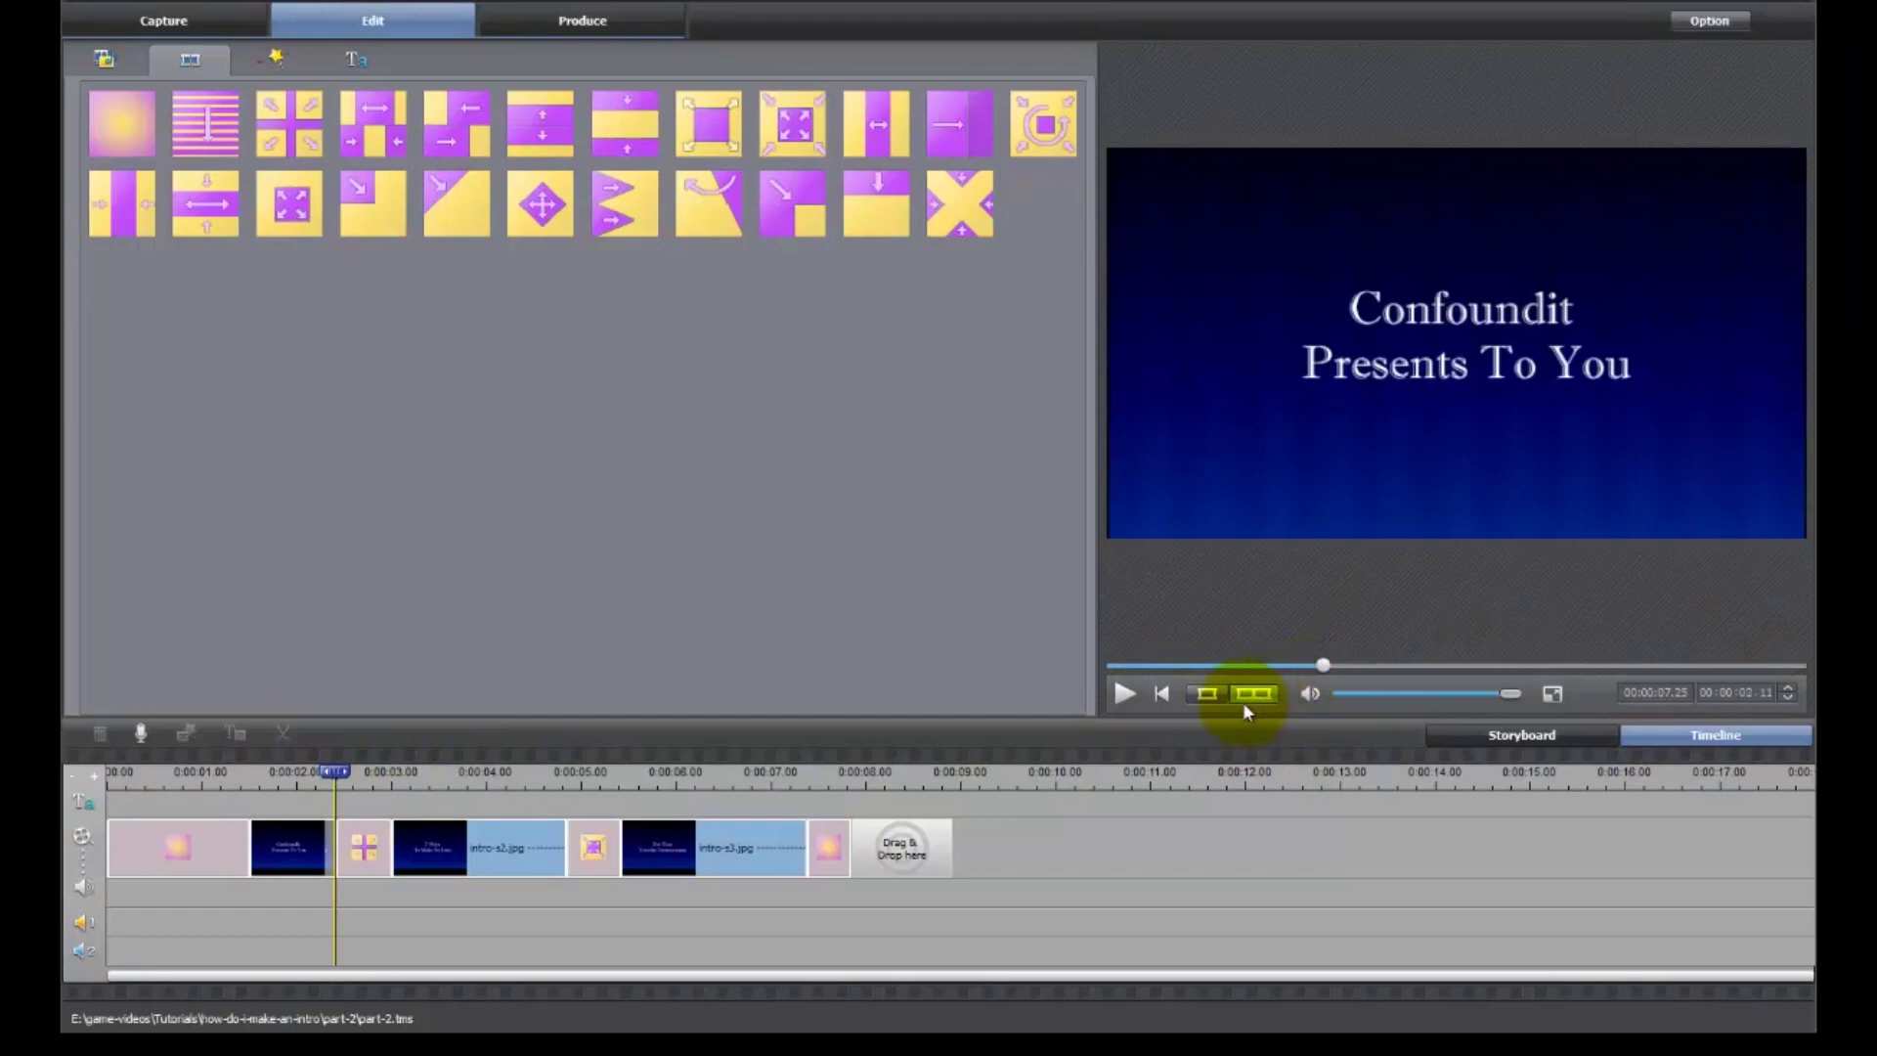
pyautogui.click(1167, 692)
pyautogui.press('space')
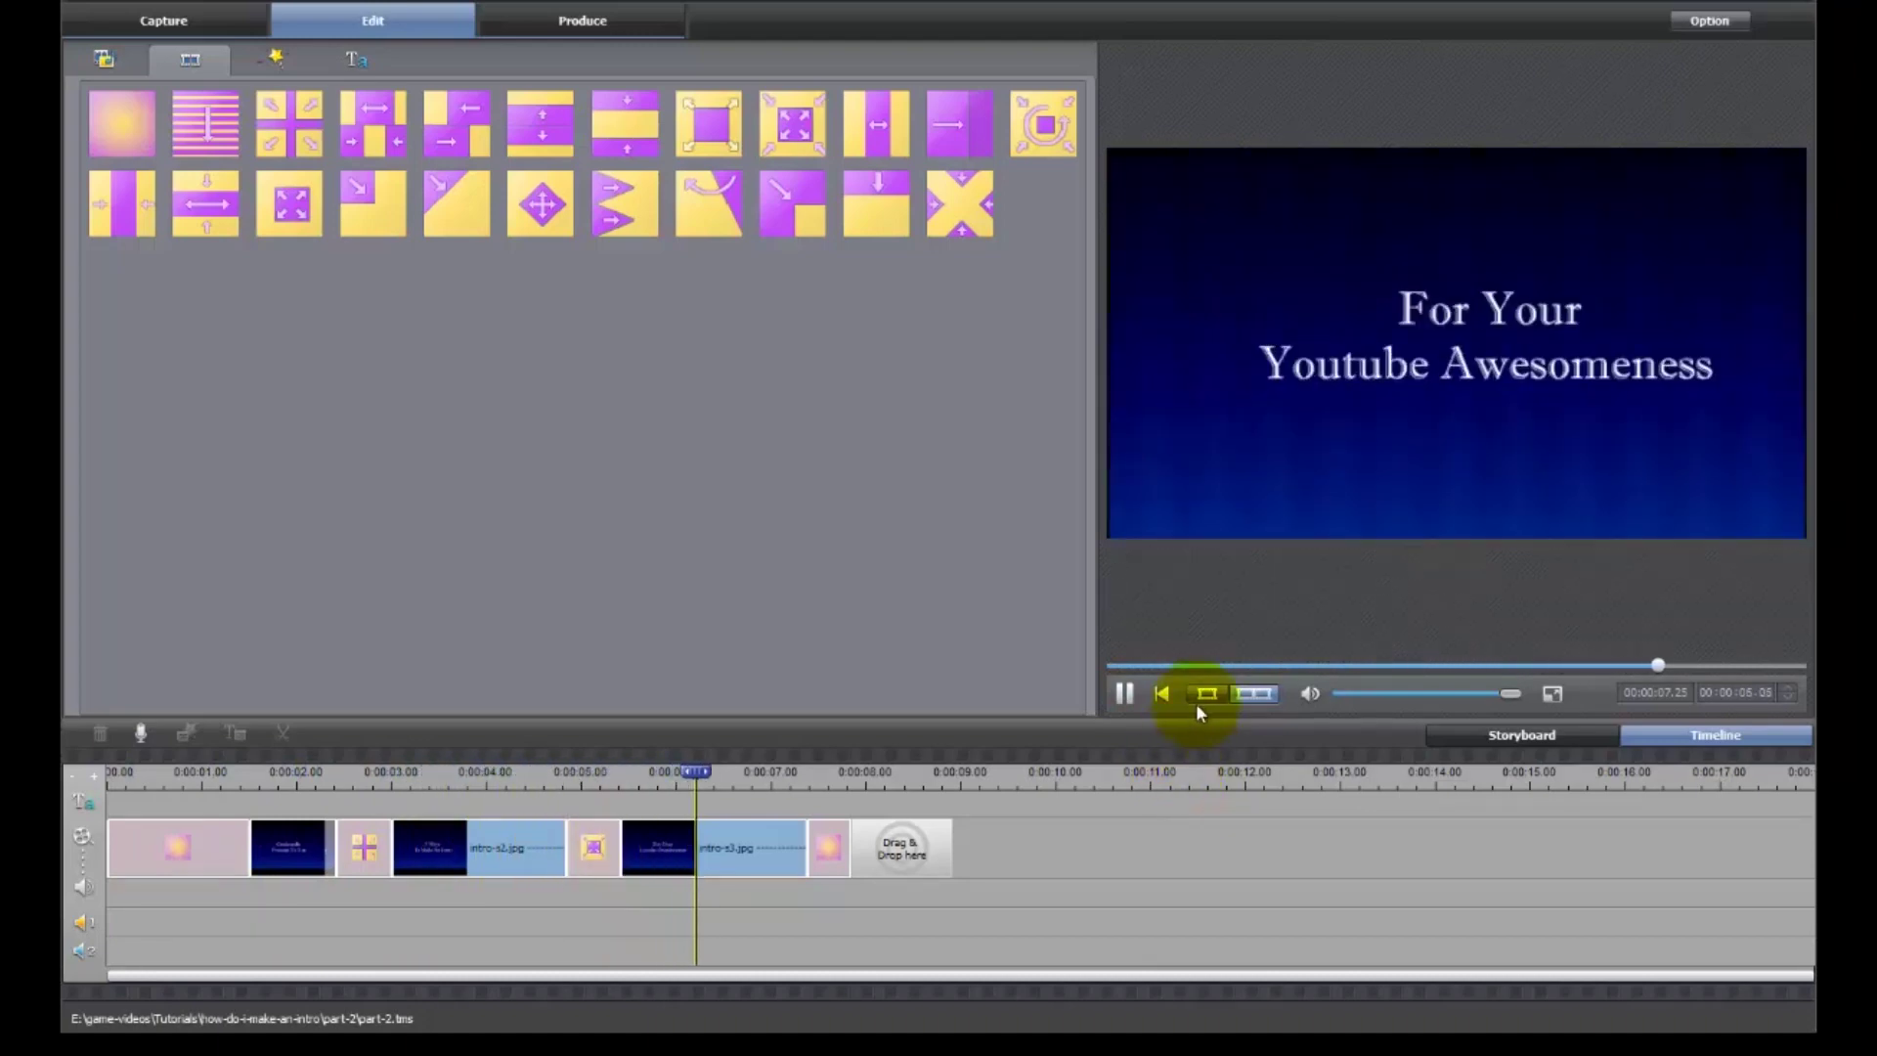
pyautogui.click(1124, 693)
pyautogui.click(592, 848)
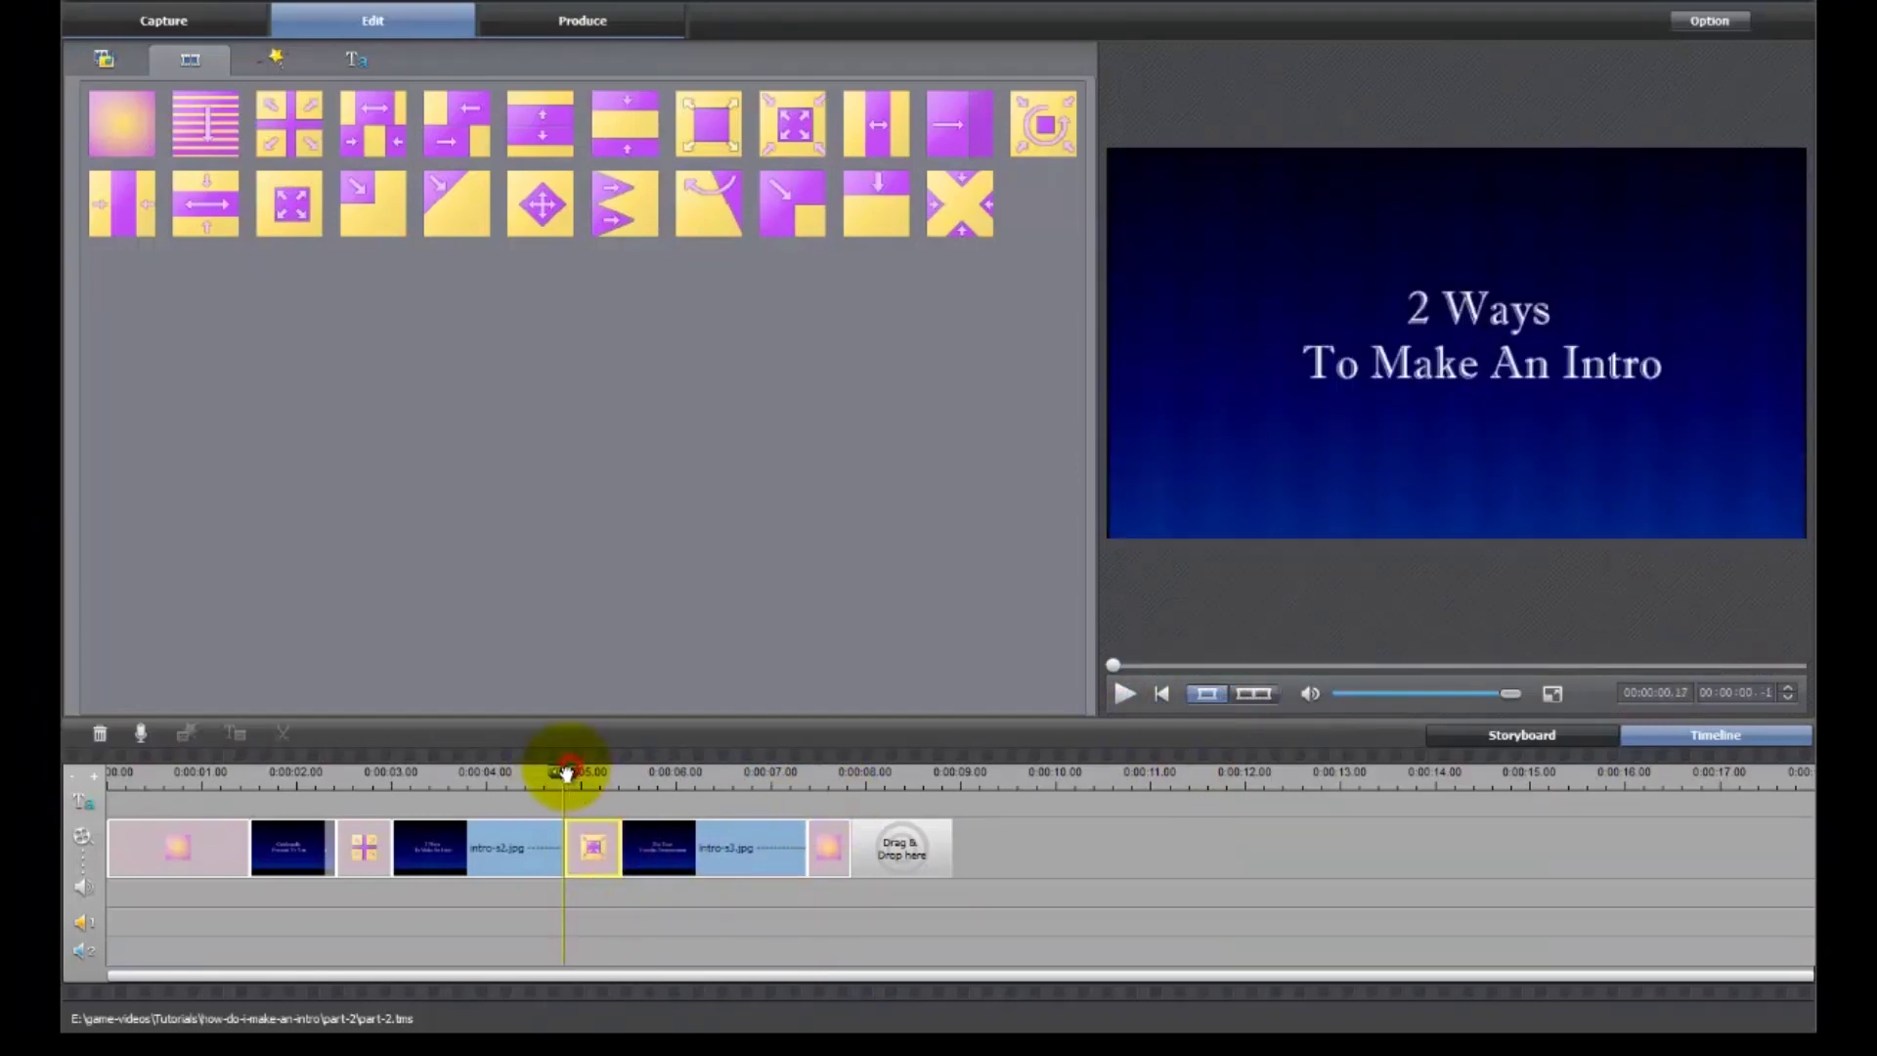
pyautogui.moveTo(567, 772); pyautogui.dragTo(610, 771)
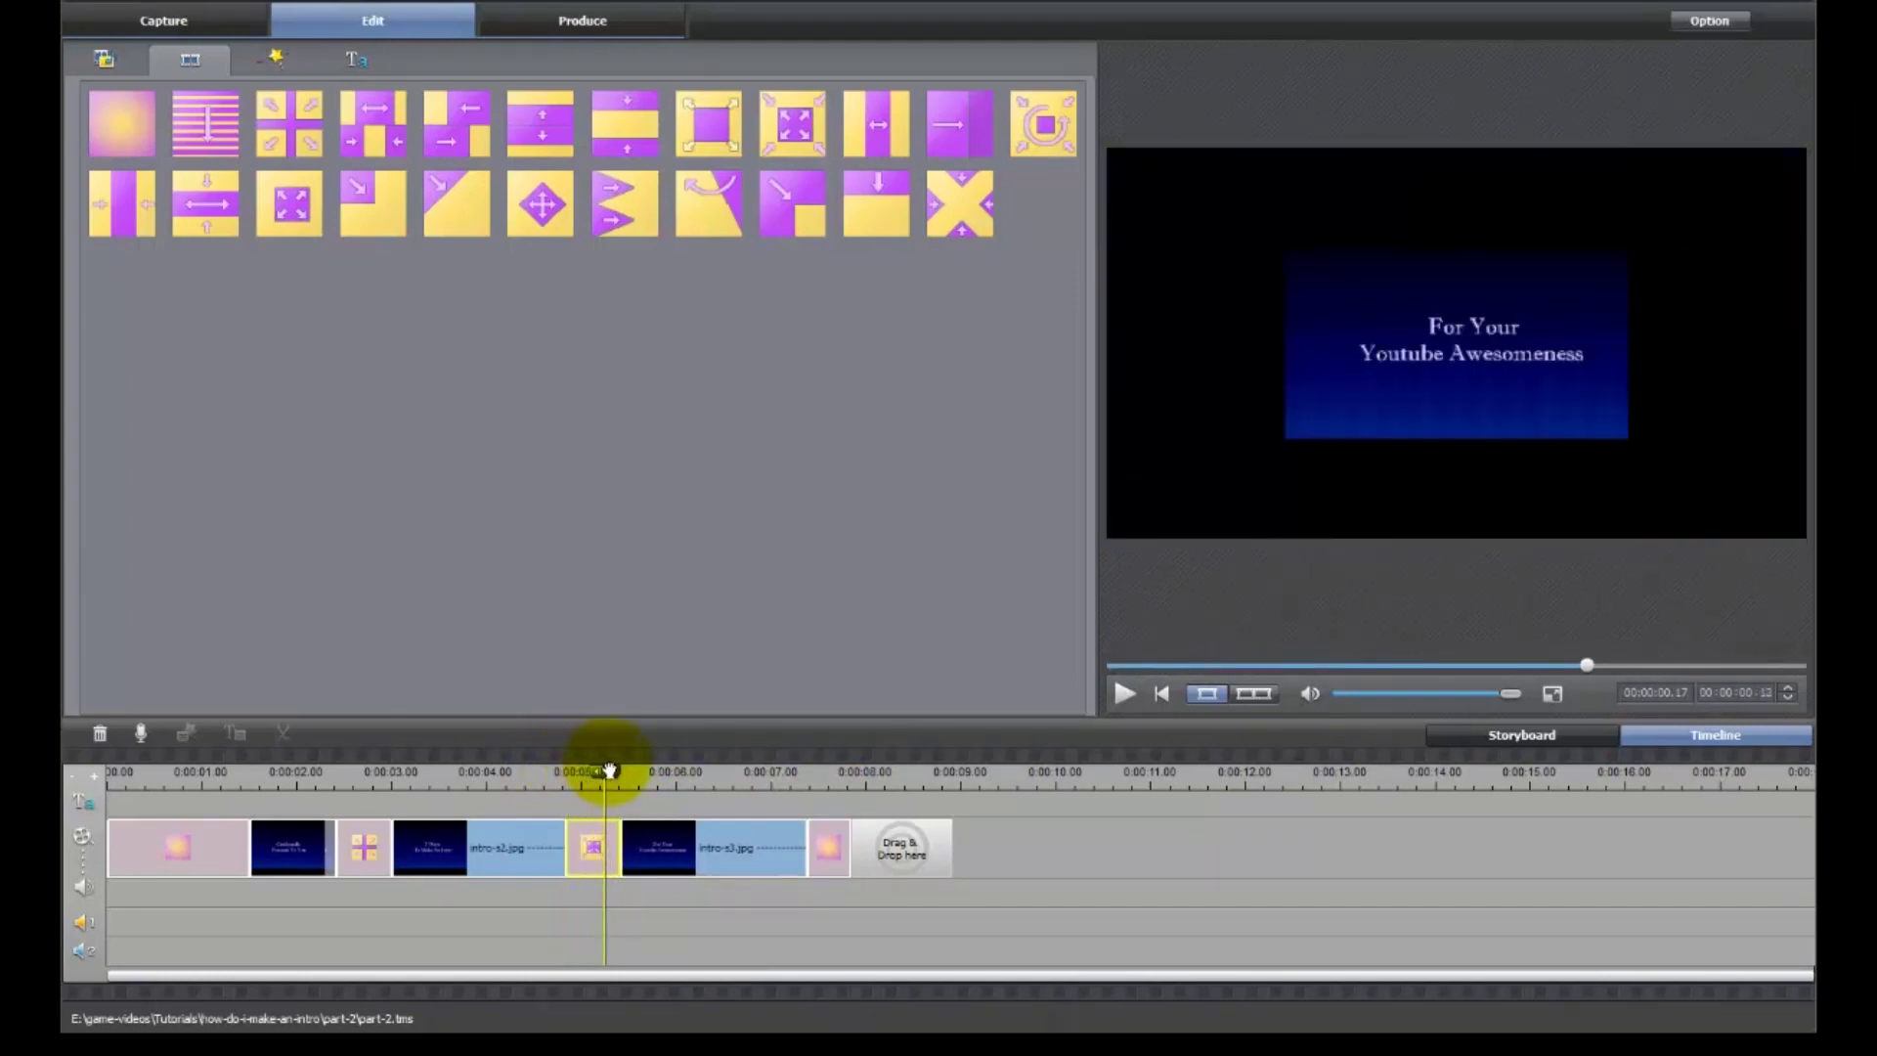
pyautogui.moveTo(588, 770); pyautogui.dragTo(343, 755)
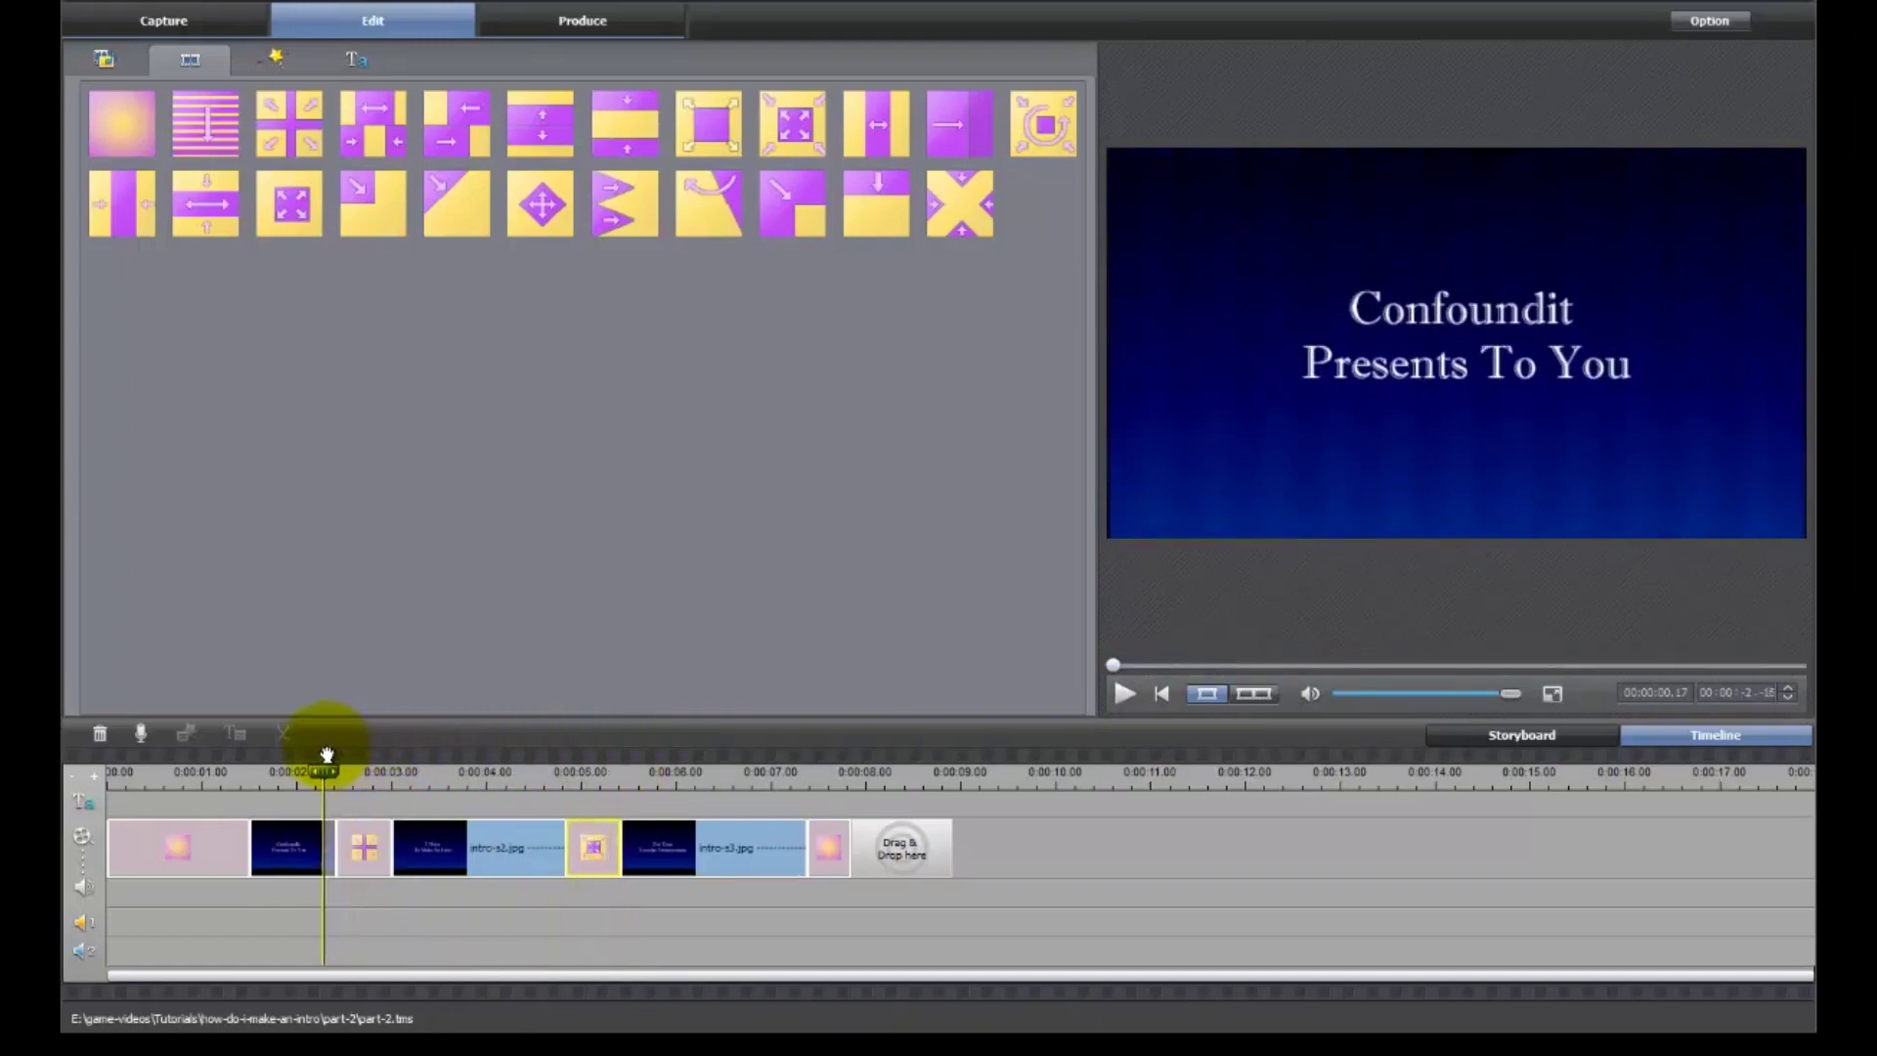
pyautogui.moveTo(327, 753); pyautogui.dragTo(557, 775)
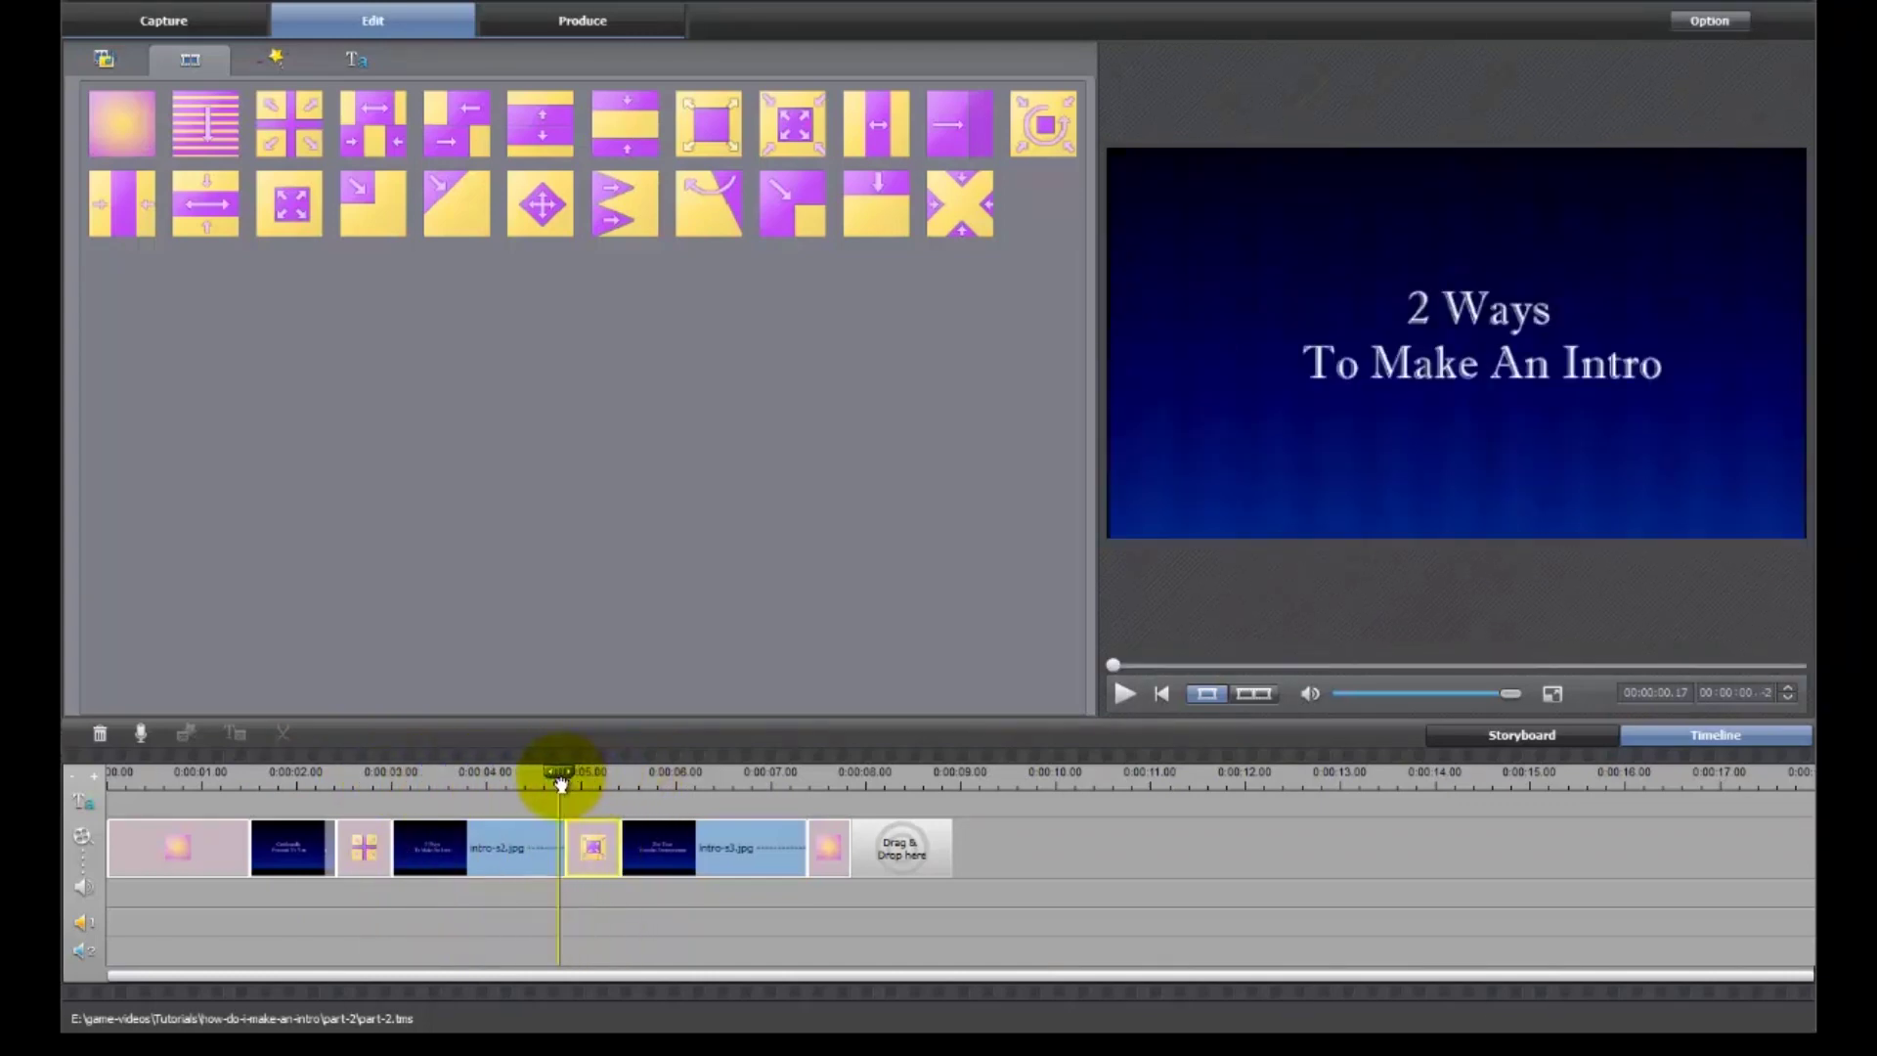
pyautogui.click(595, 850)
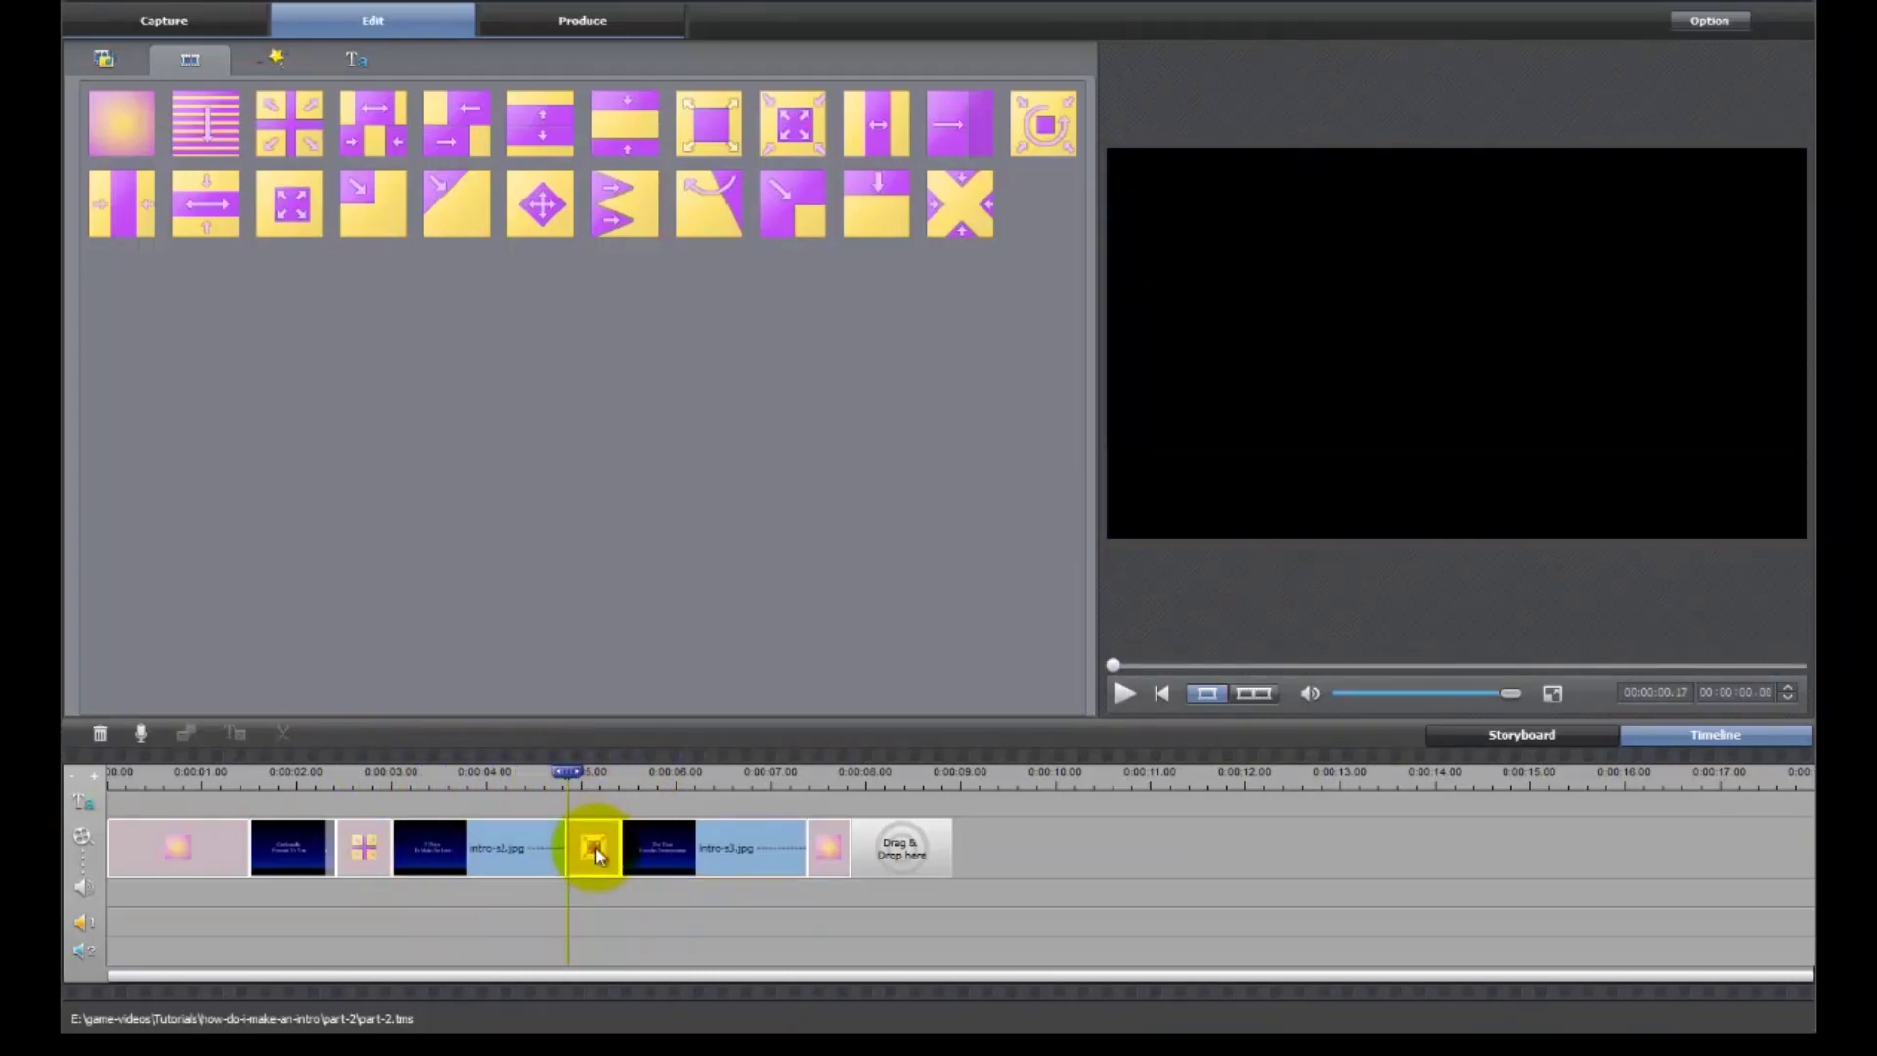
# Replace the zoom transition with a shortened Cover transition between the second and third cards
pyautogui.press('Delete')
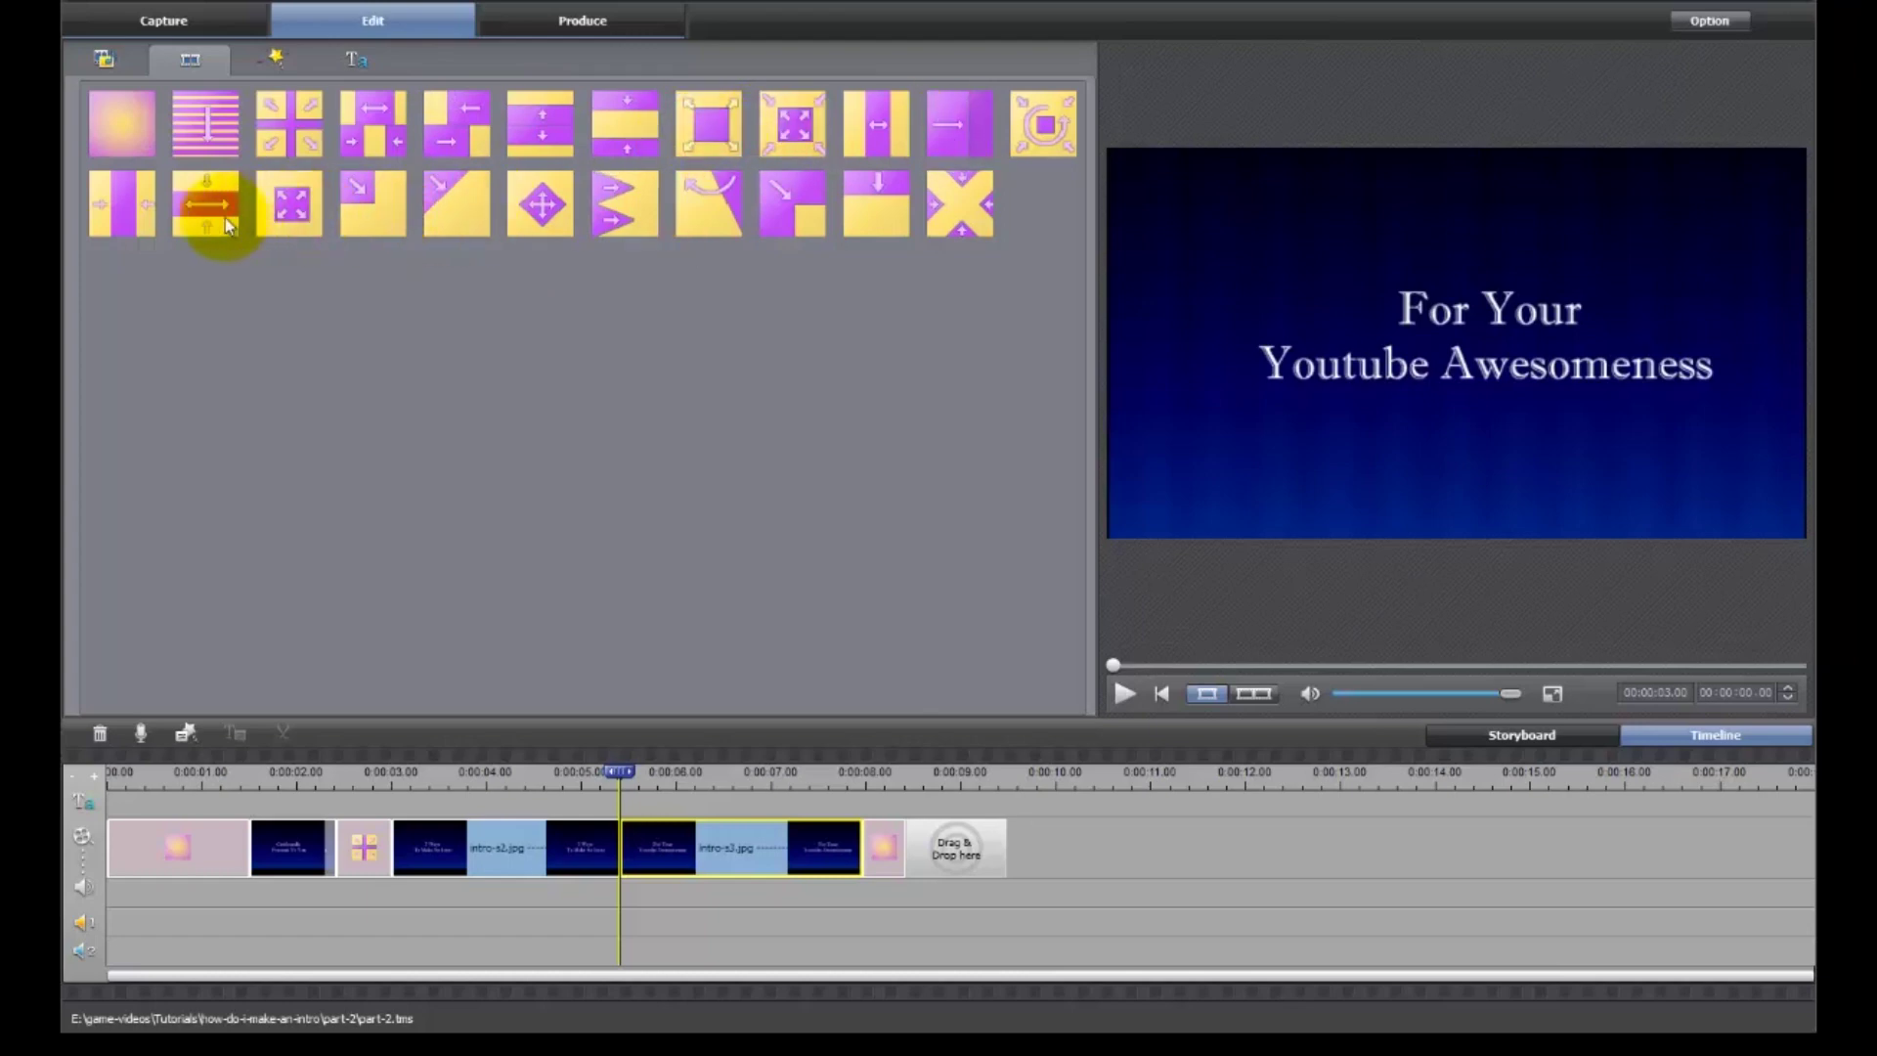
pyautogui.moveTo(370, 200); pyautogui.dragTo(617, 843)
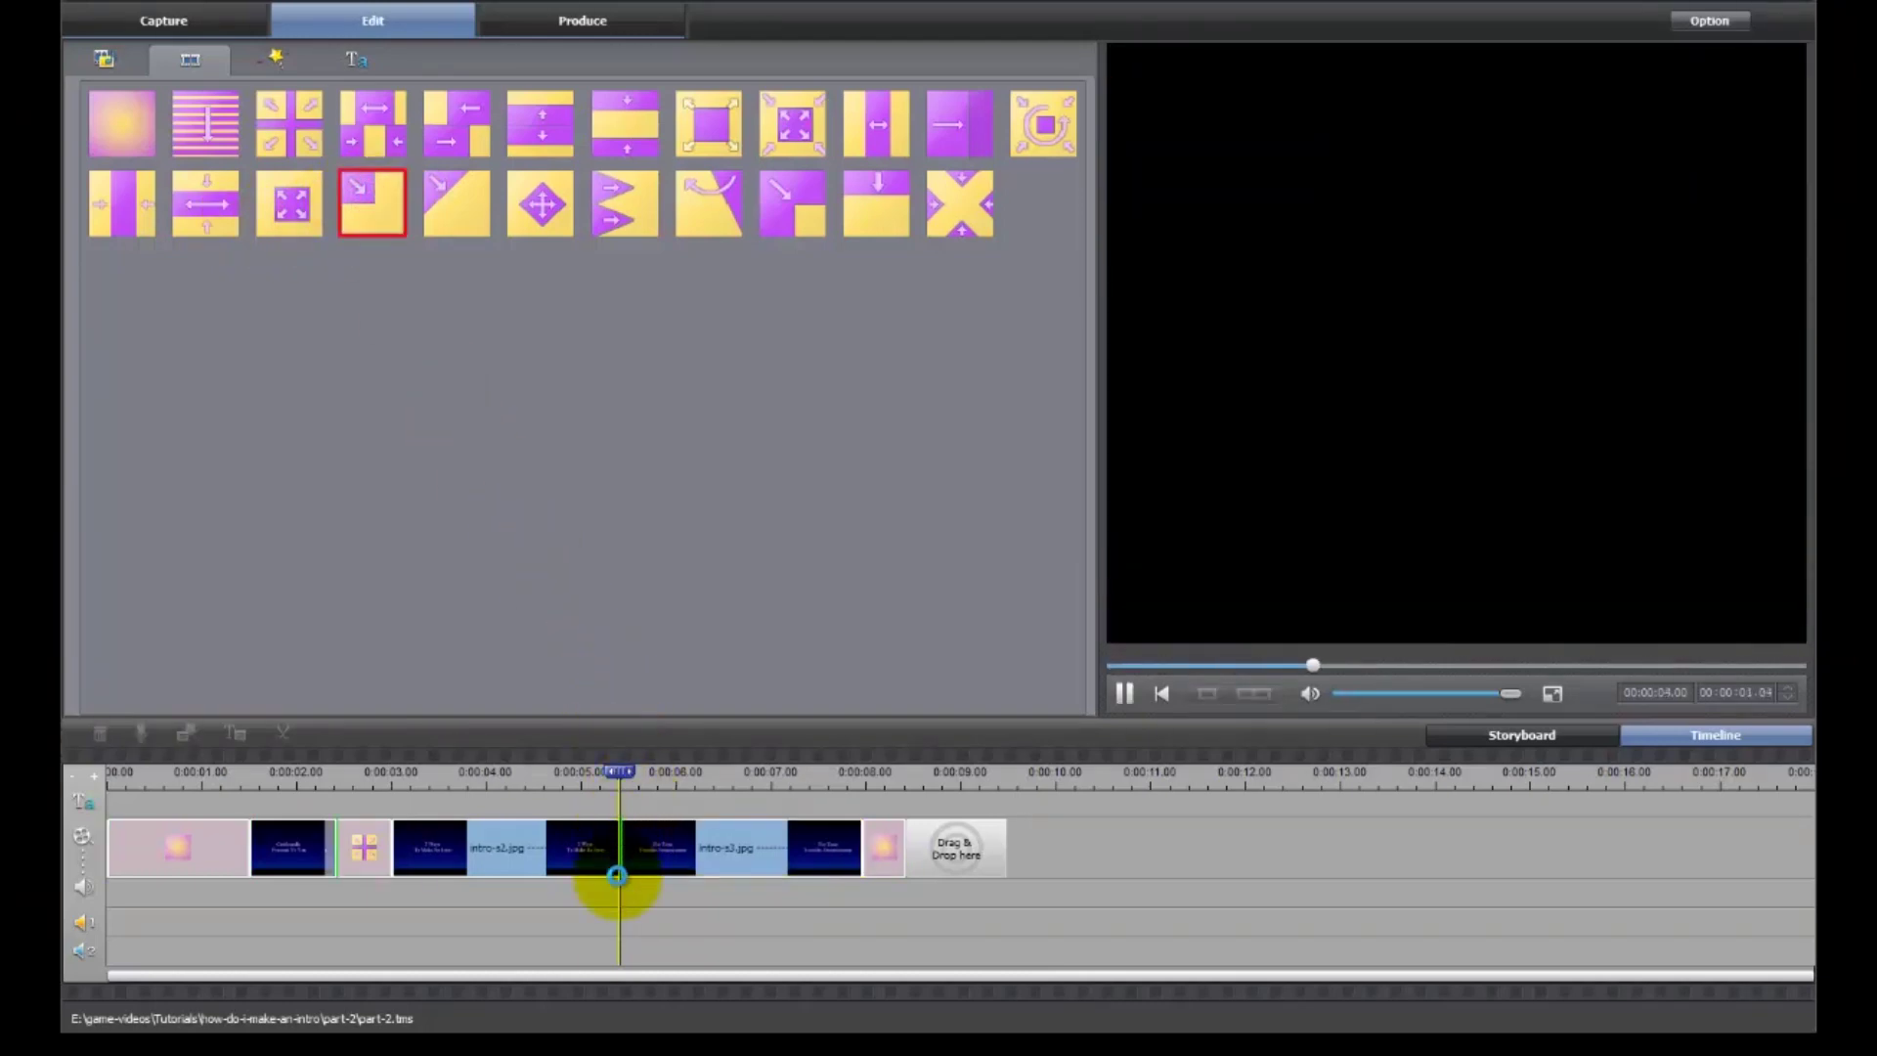
pyautogui.moveTo(477, 846); pyautogui.dragTo(548, 817)
# Play the whole movie from the start to review the transitions
pyautogui.click(1251, 693)
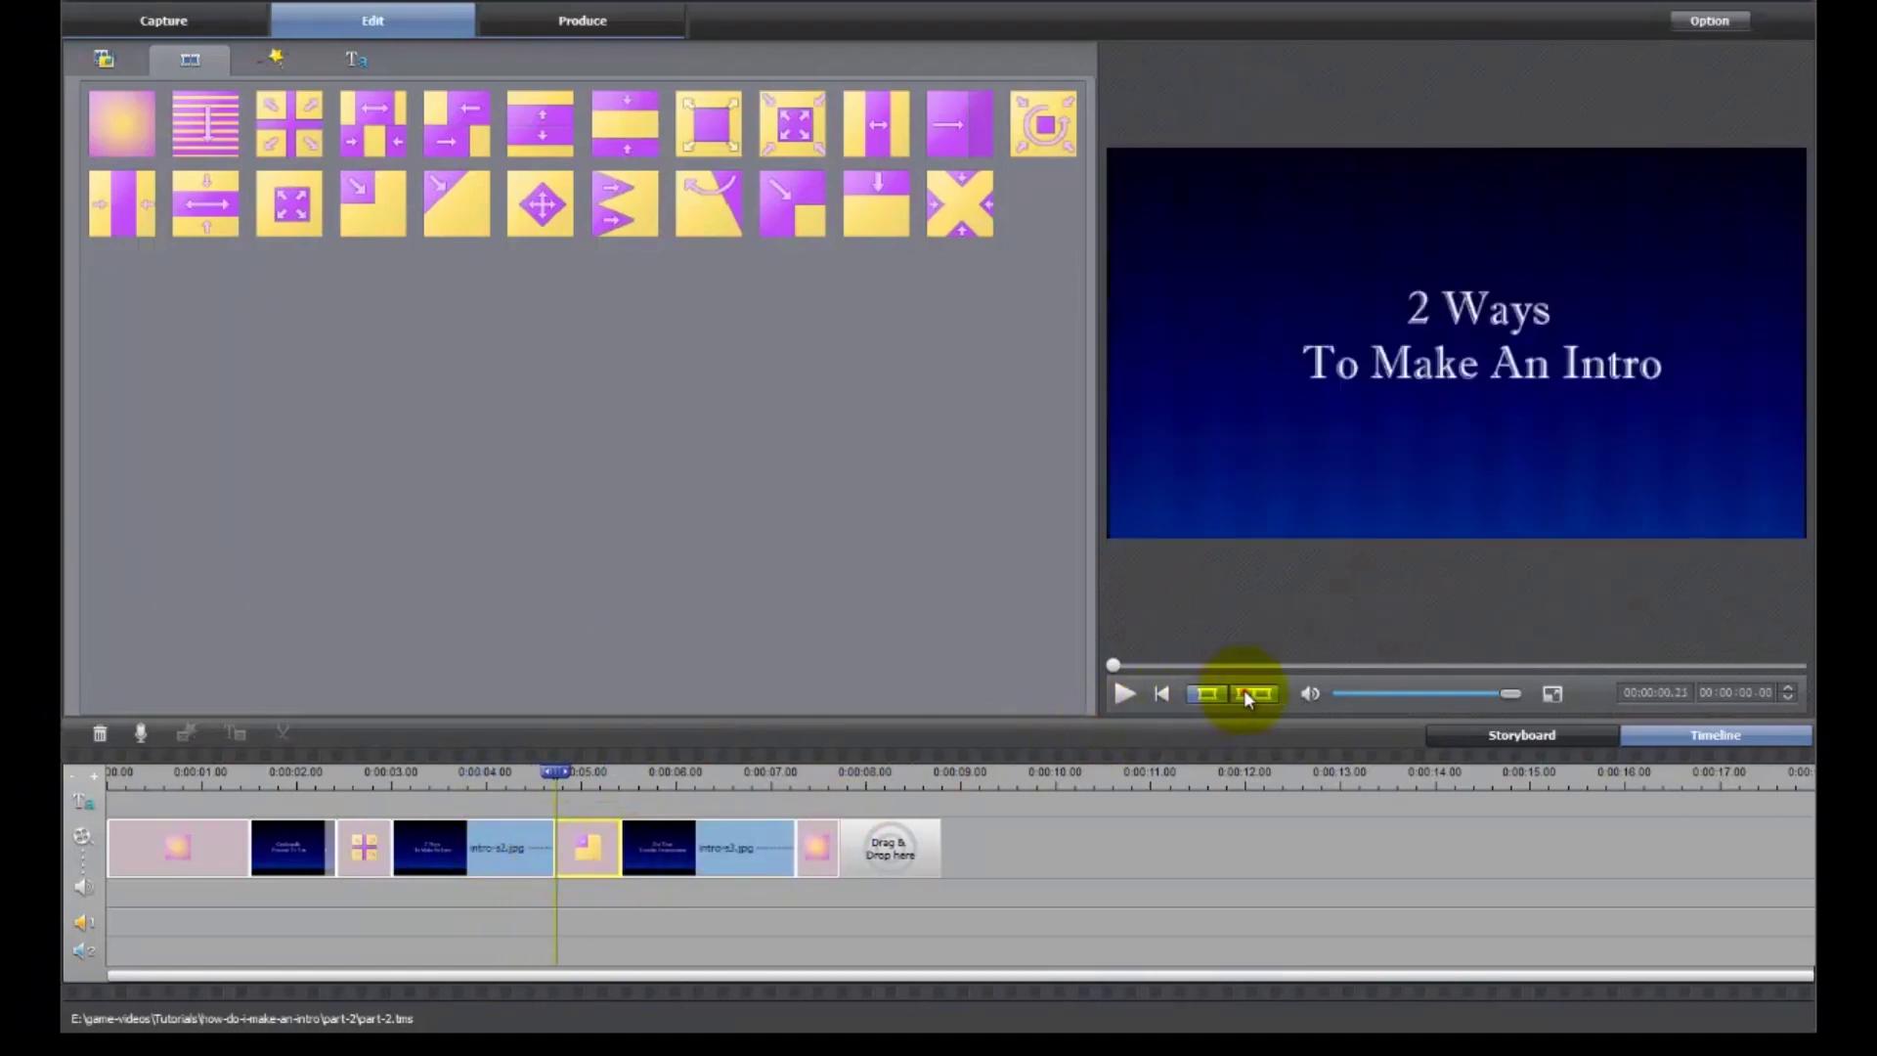
pyautogui.click(1161, 693)
pyautogui.click(1122, 694)
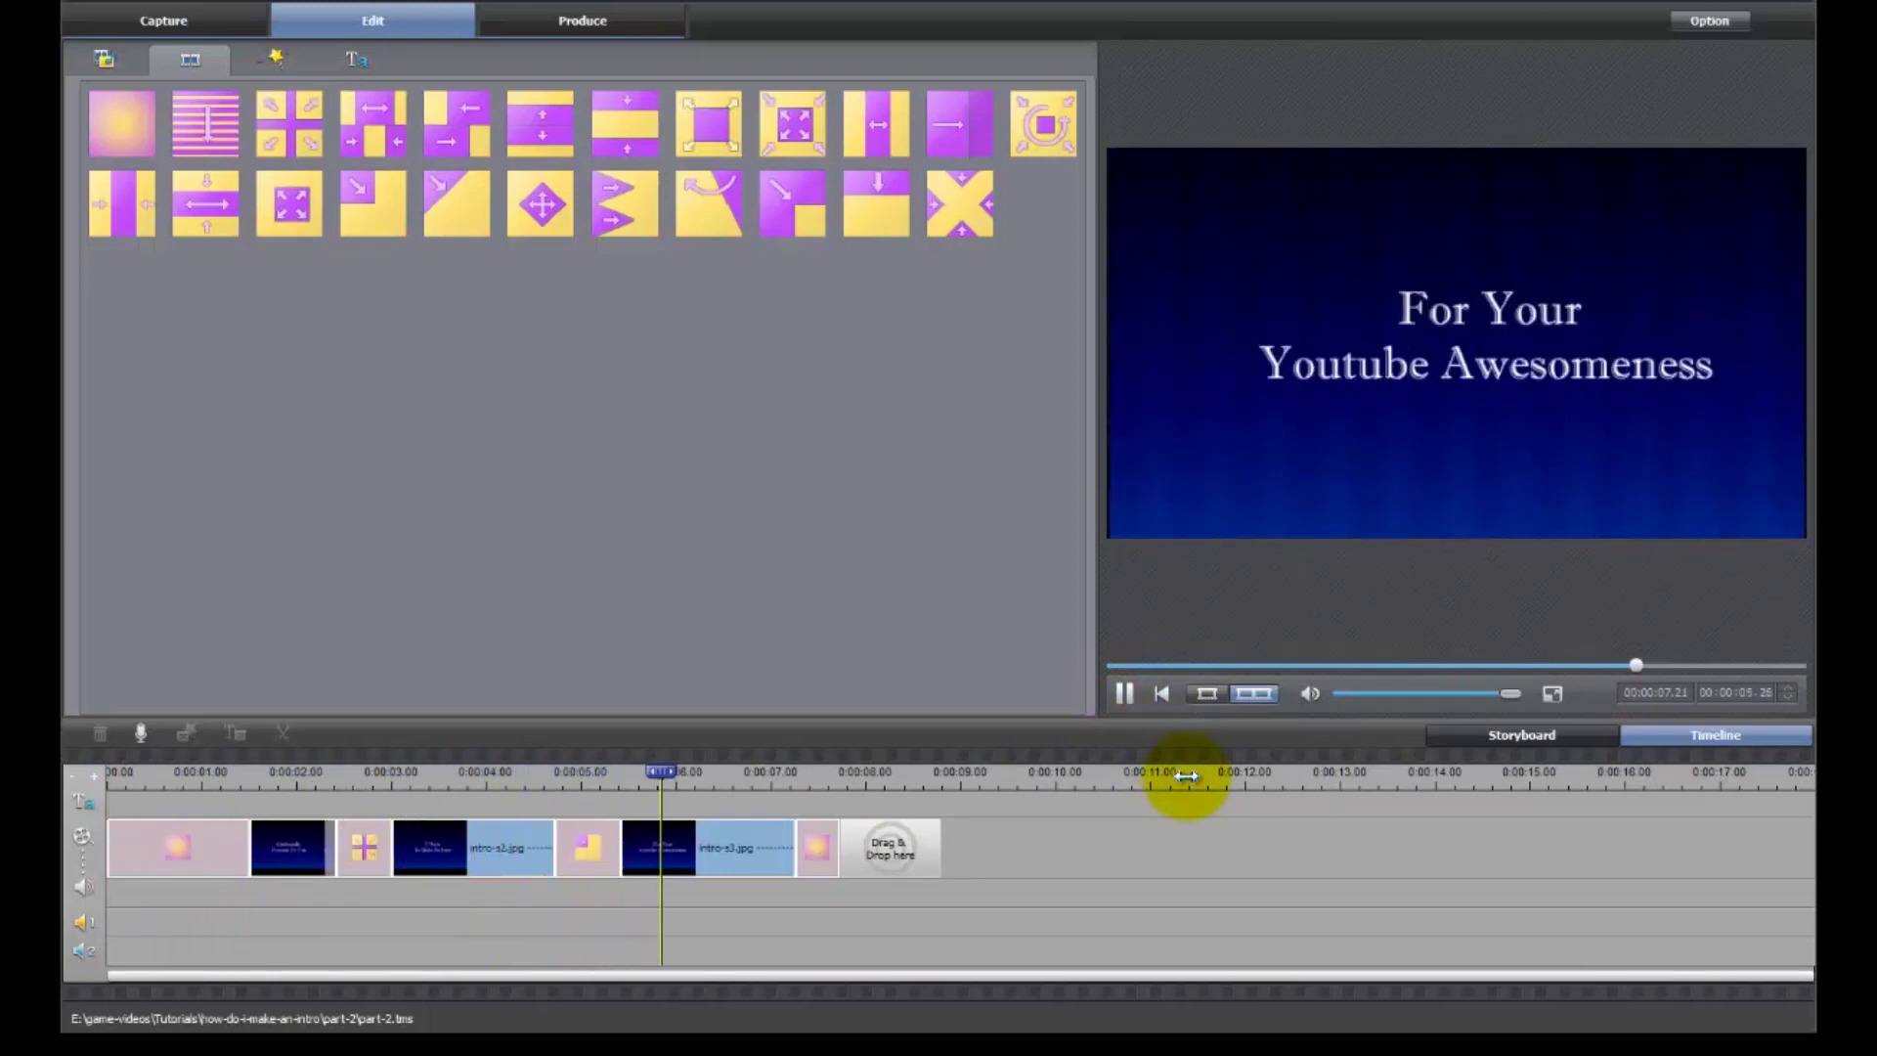
pyautogui.click(1126, 694)
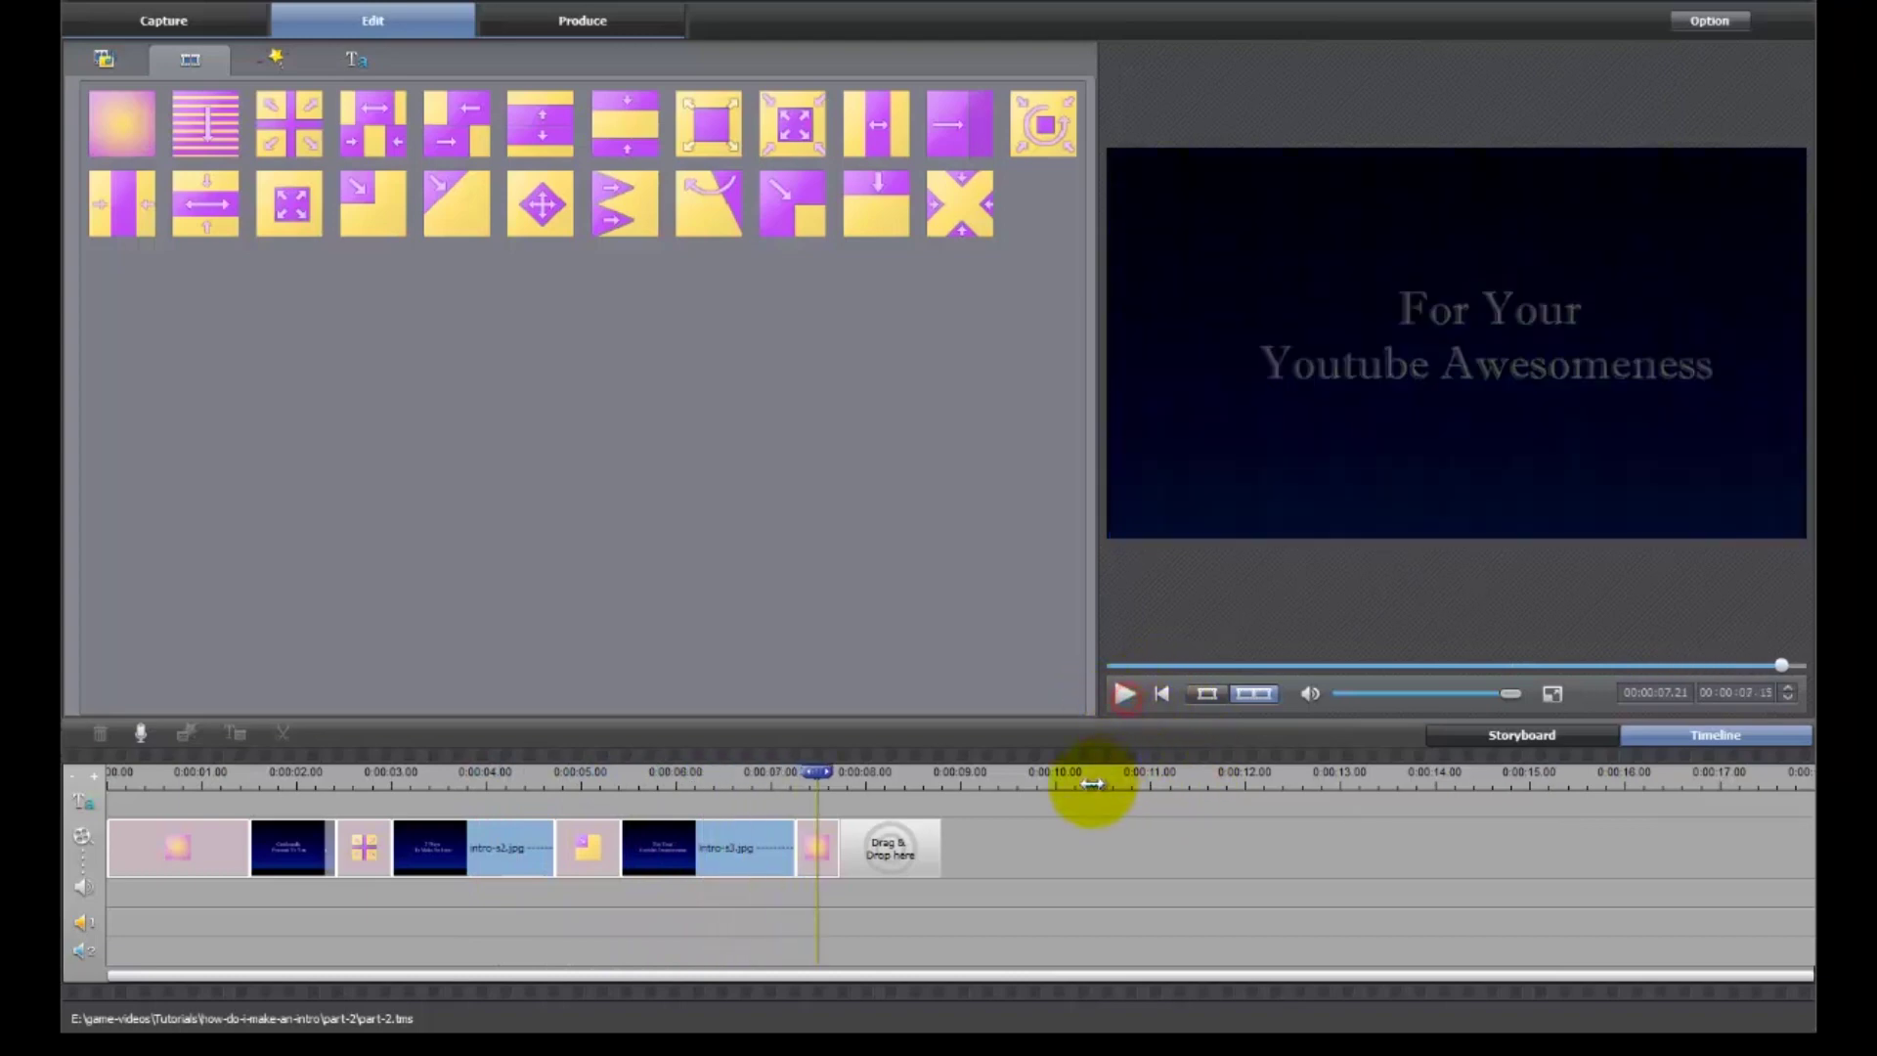
pyautogui.click(105, 59)
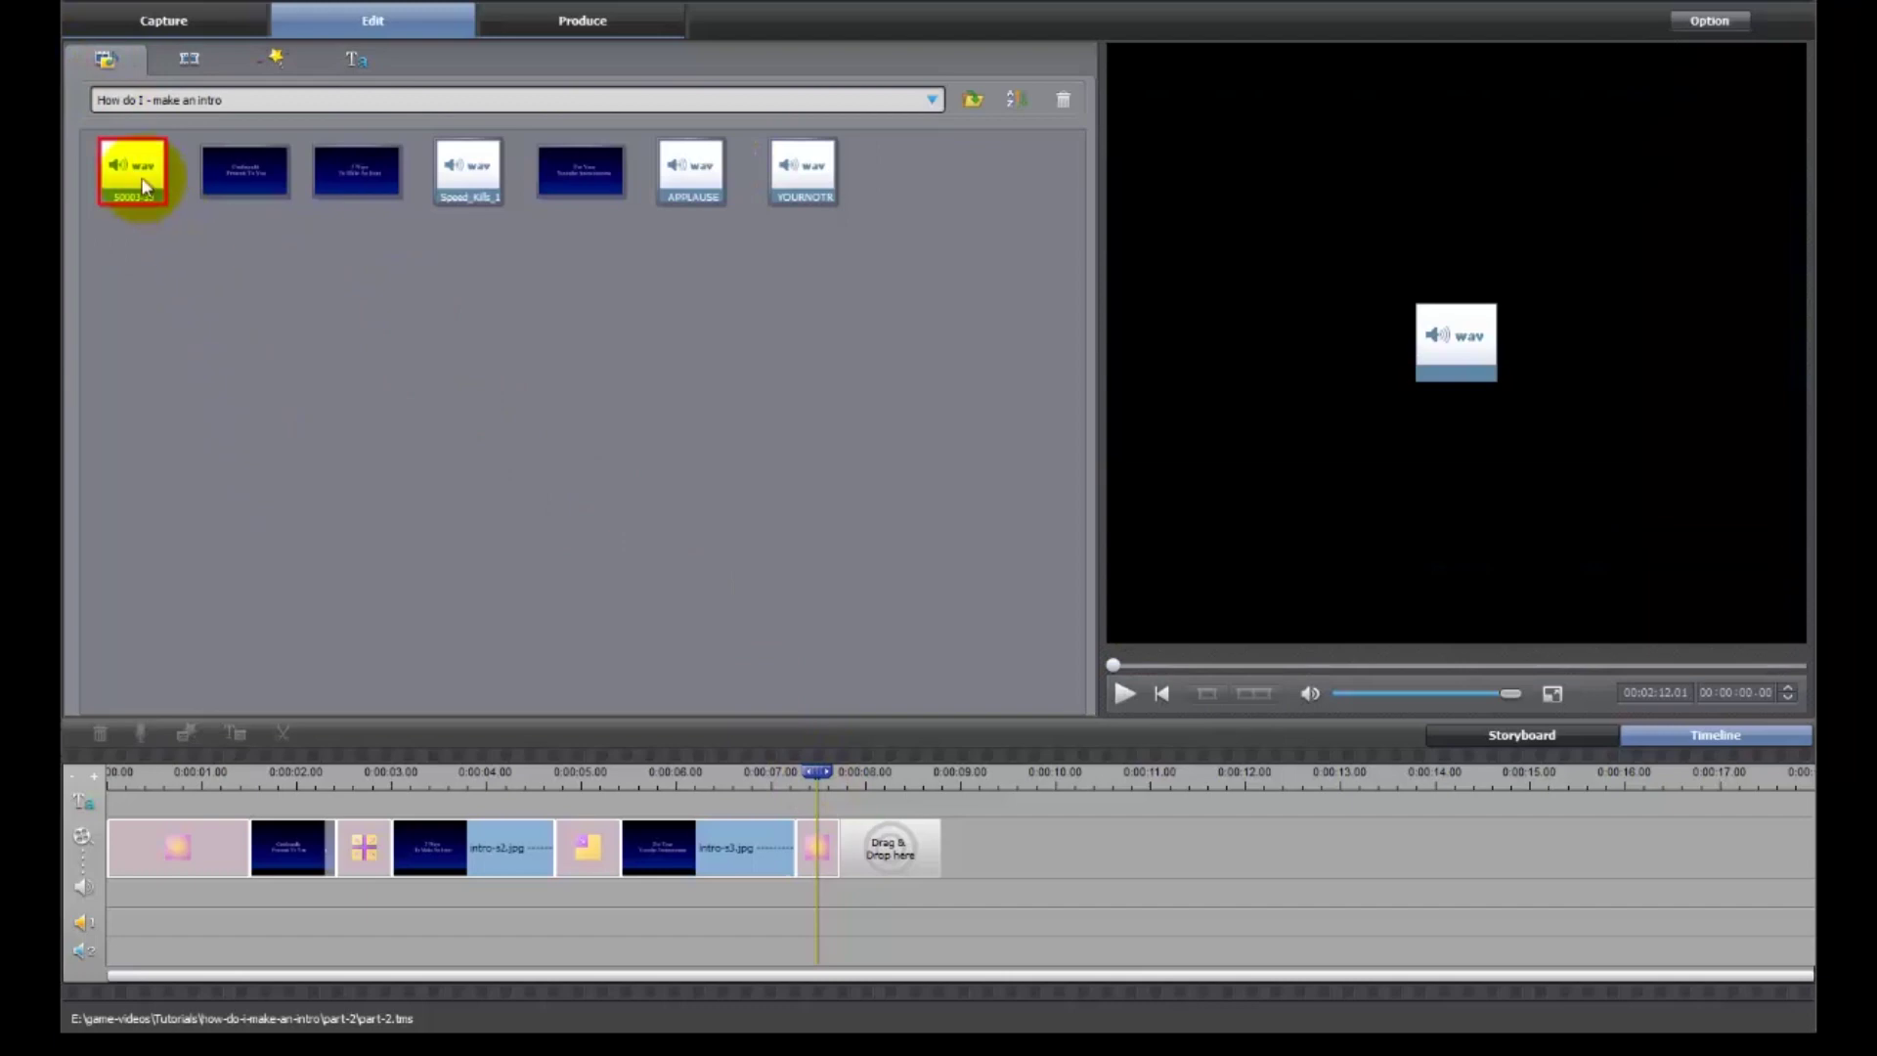
# Put 50003-39.wav on the audio track and trim it to end around 8 seconds
pyautogui.moveTo(134, 179); pyautogui.dragTo(98, 918)
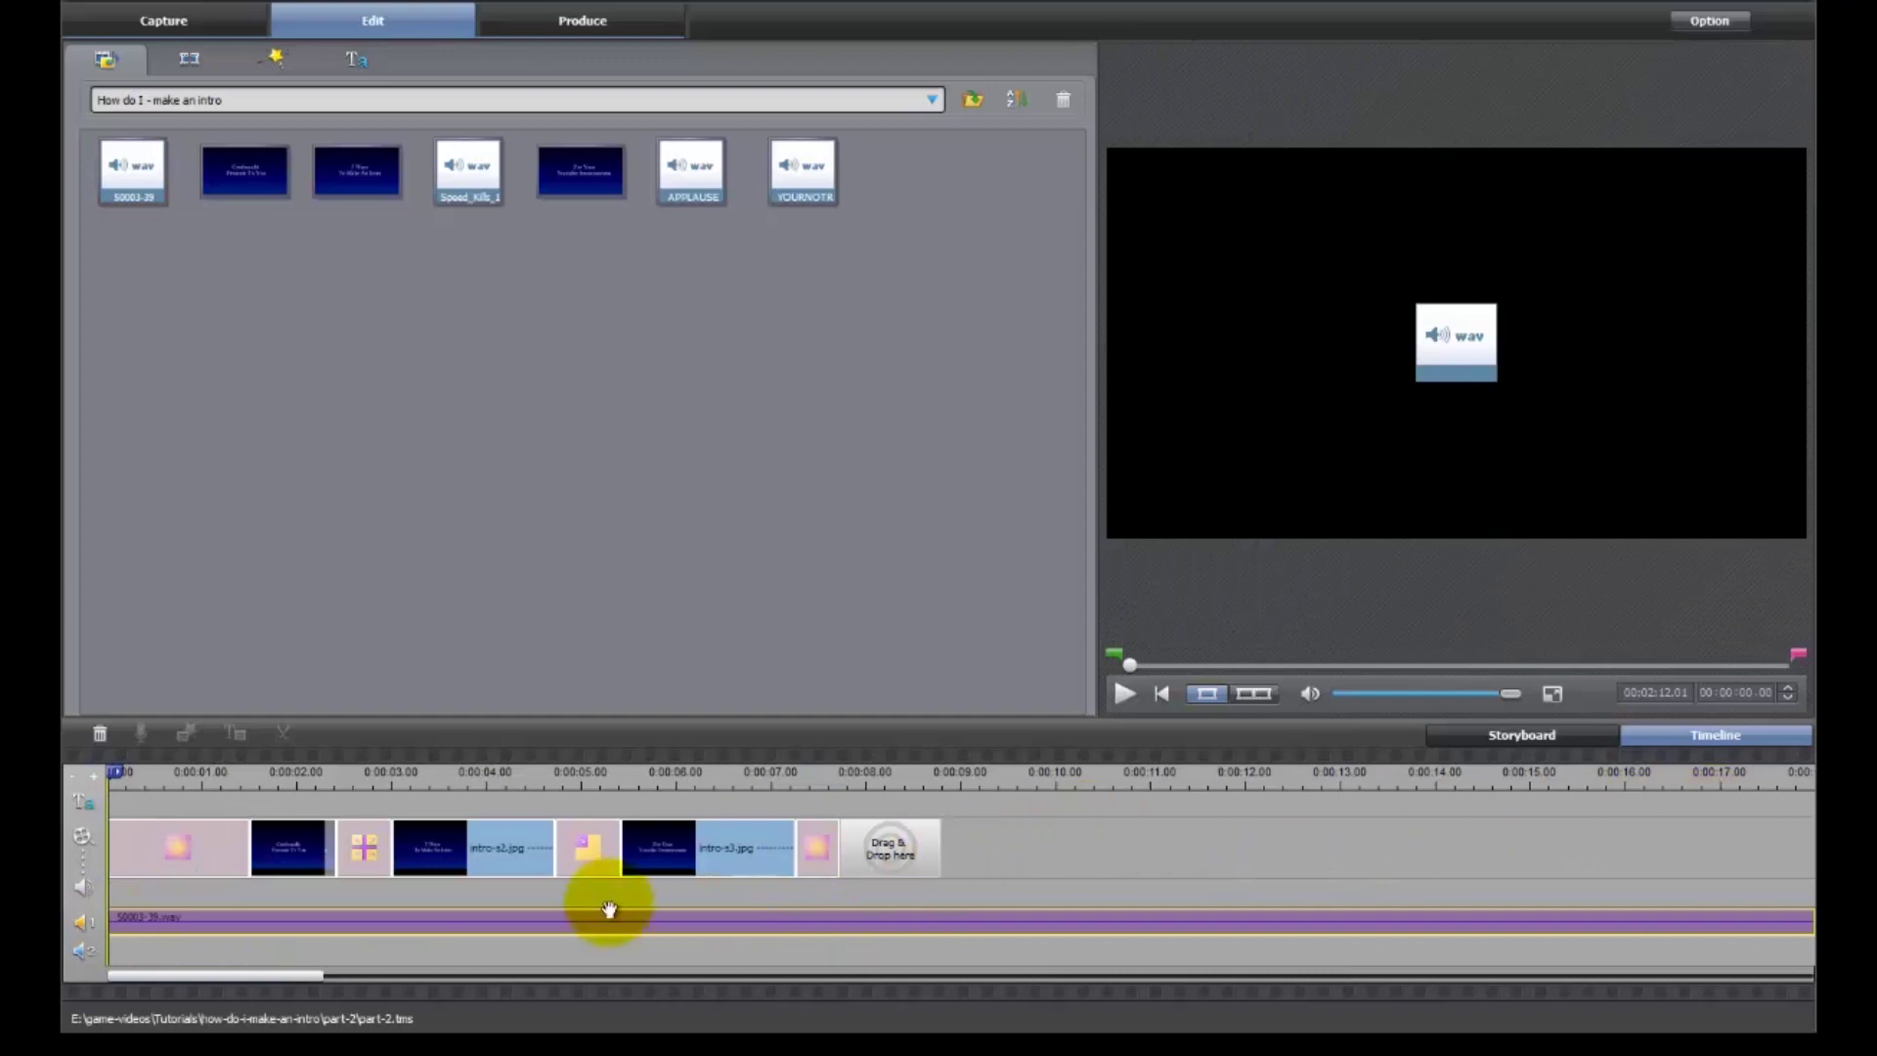
pyautogui.moveTo(287, 975); pyautogui.dragTo(234, 969)
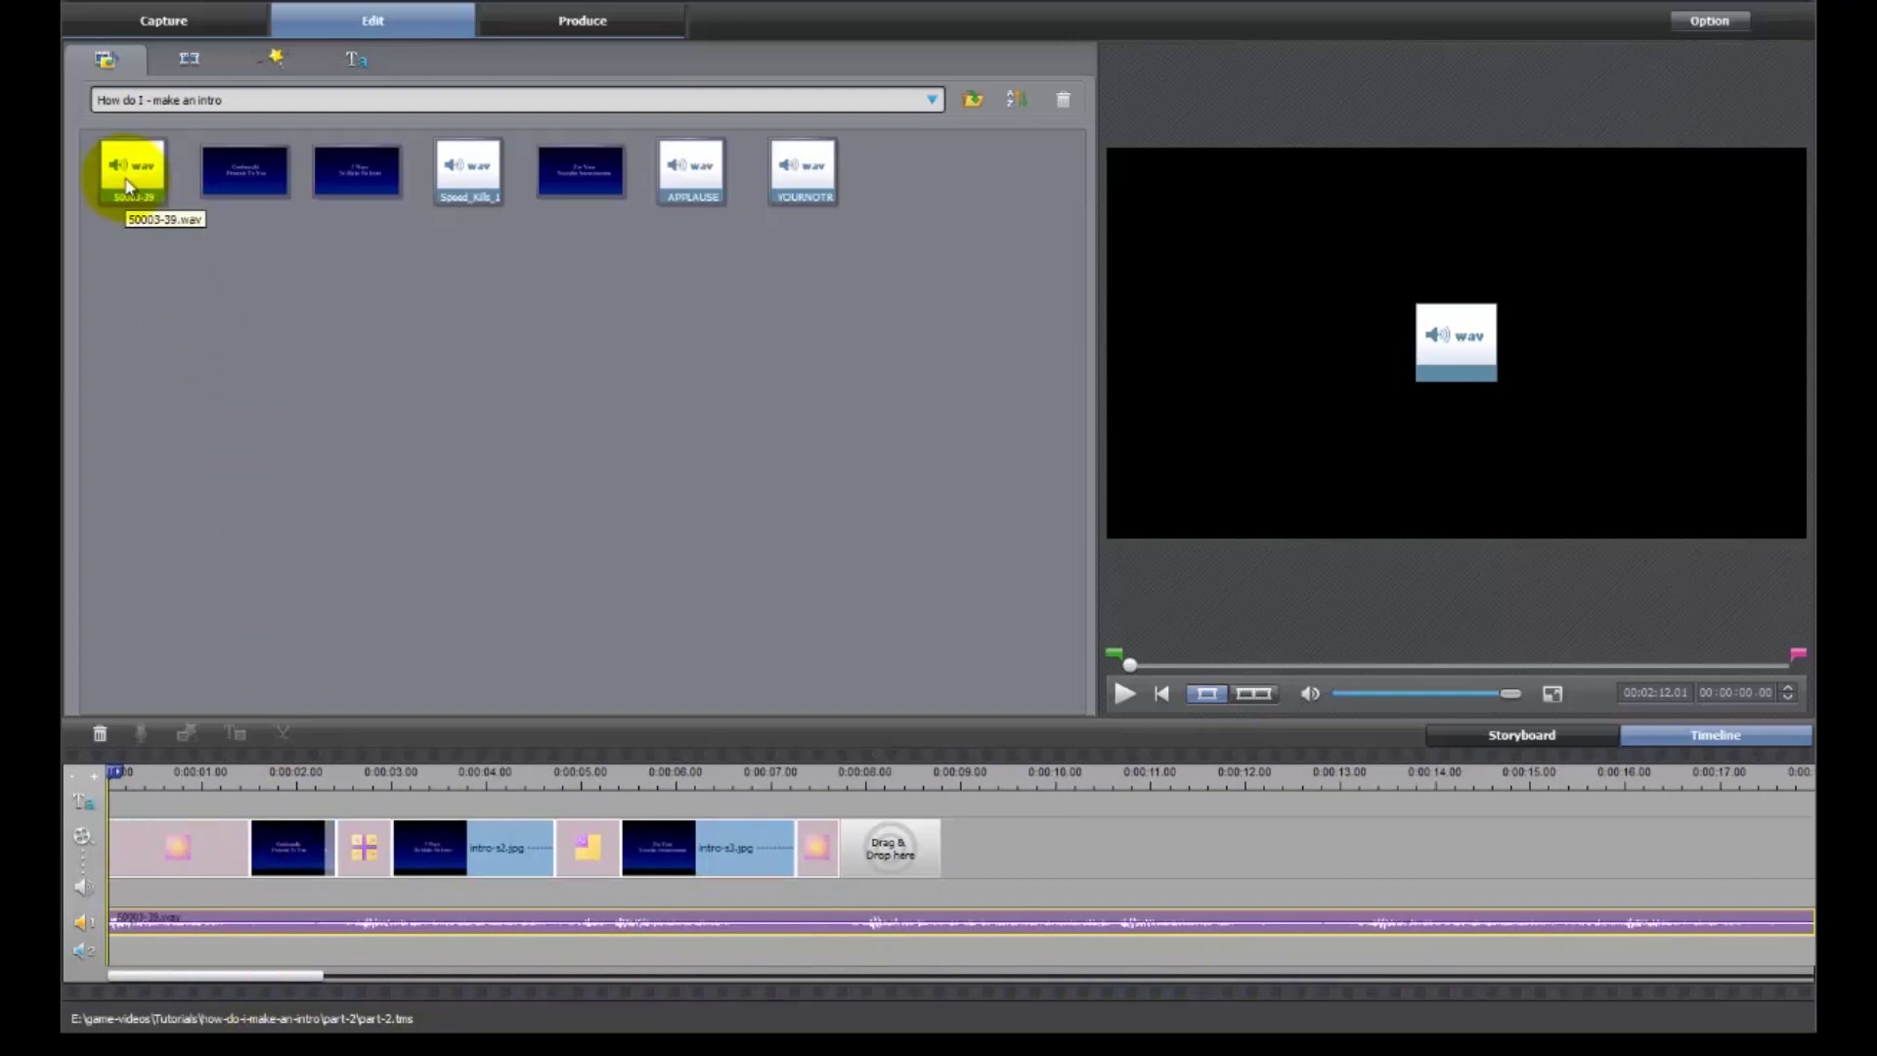
pyautogui.moveTo(248, 977); pyautogui.dragTo(1717, 964)
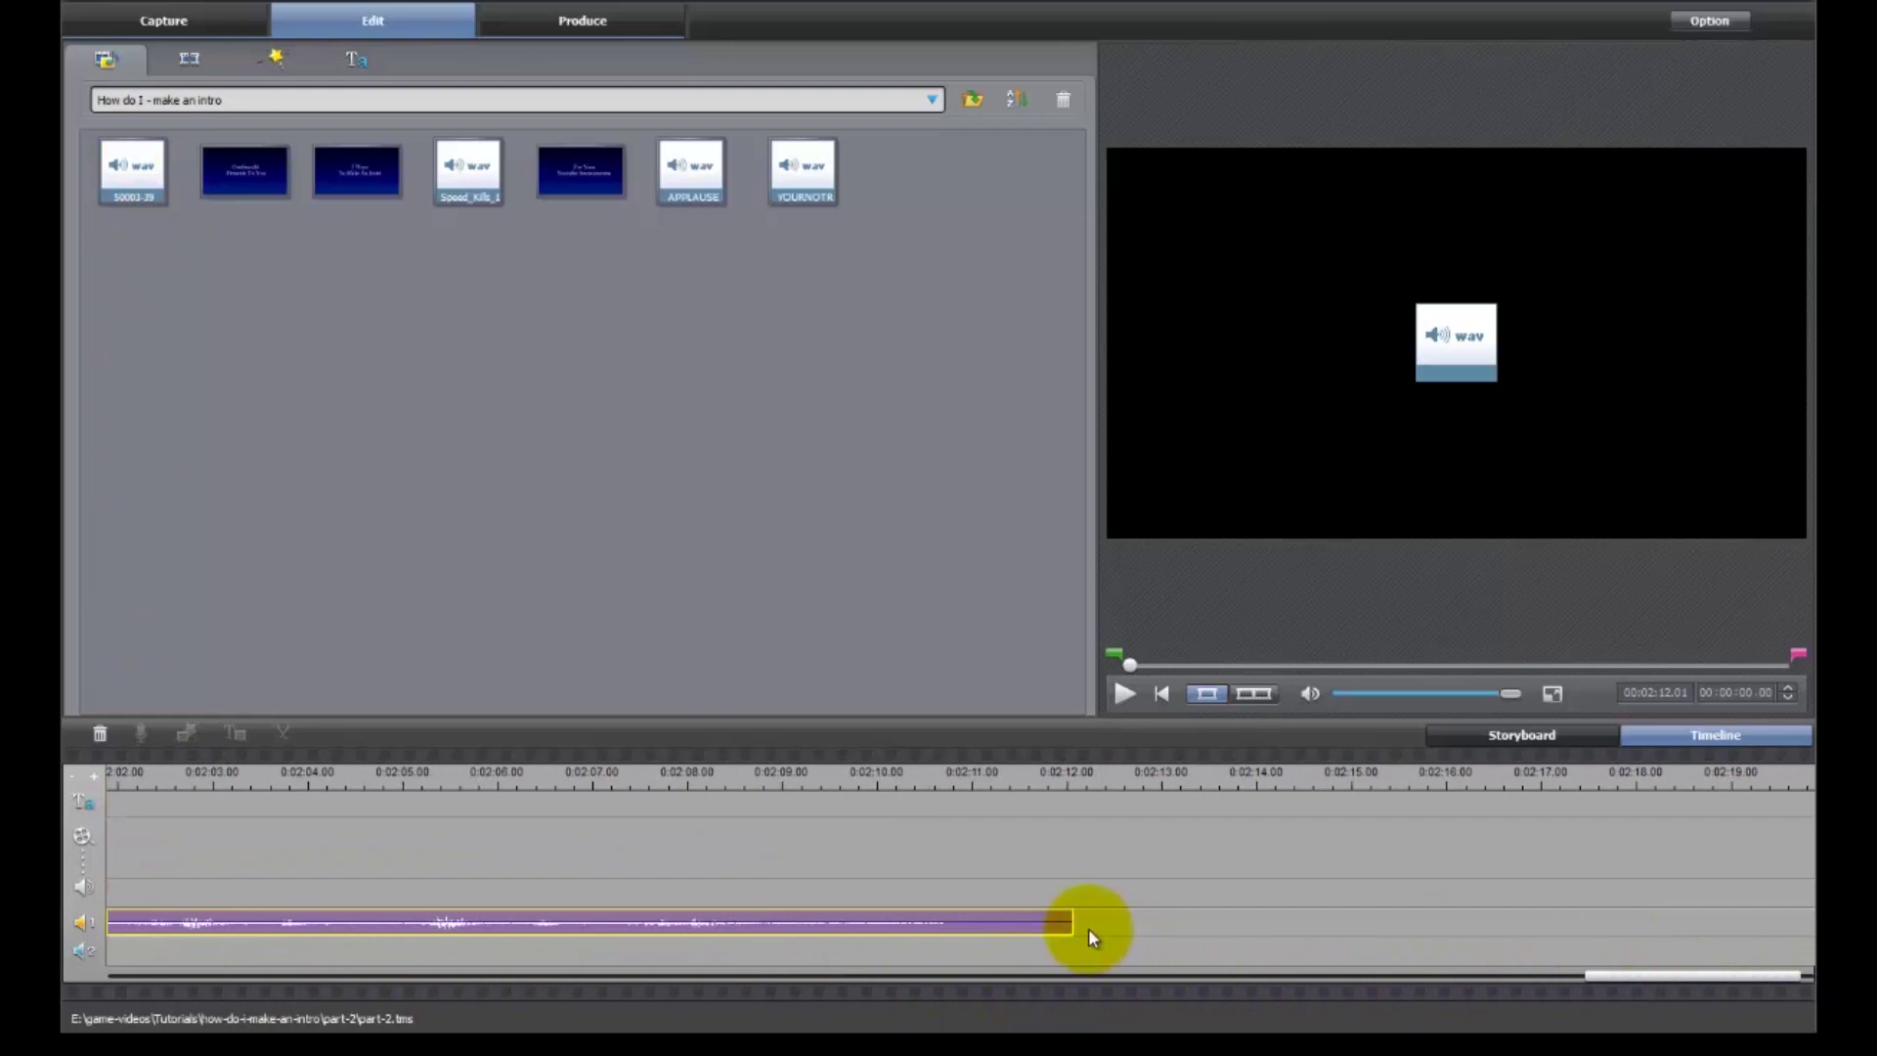
pyautogui.moveTo(1091, 936); pyautogui.dragTo(847, 923)
# Preview the movie from about 6.5 seconds to check the audio ending
pyautogui.moveTo(838, 771); pyautogui.dragTo(721, 772)
pyautogui.click(1124, 693)
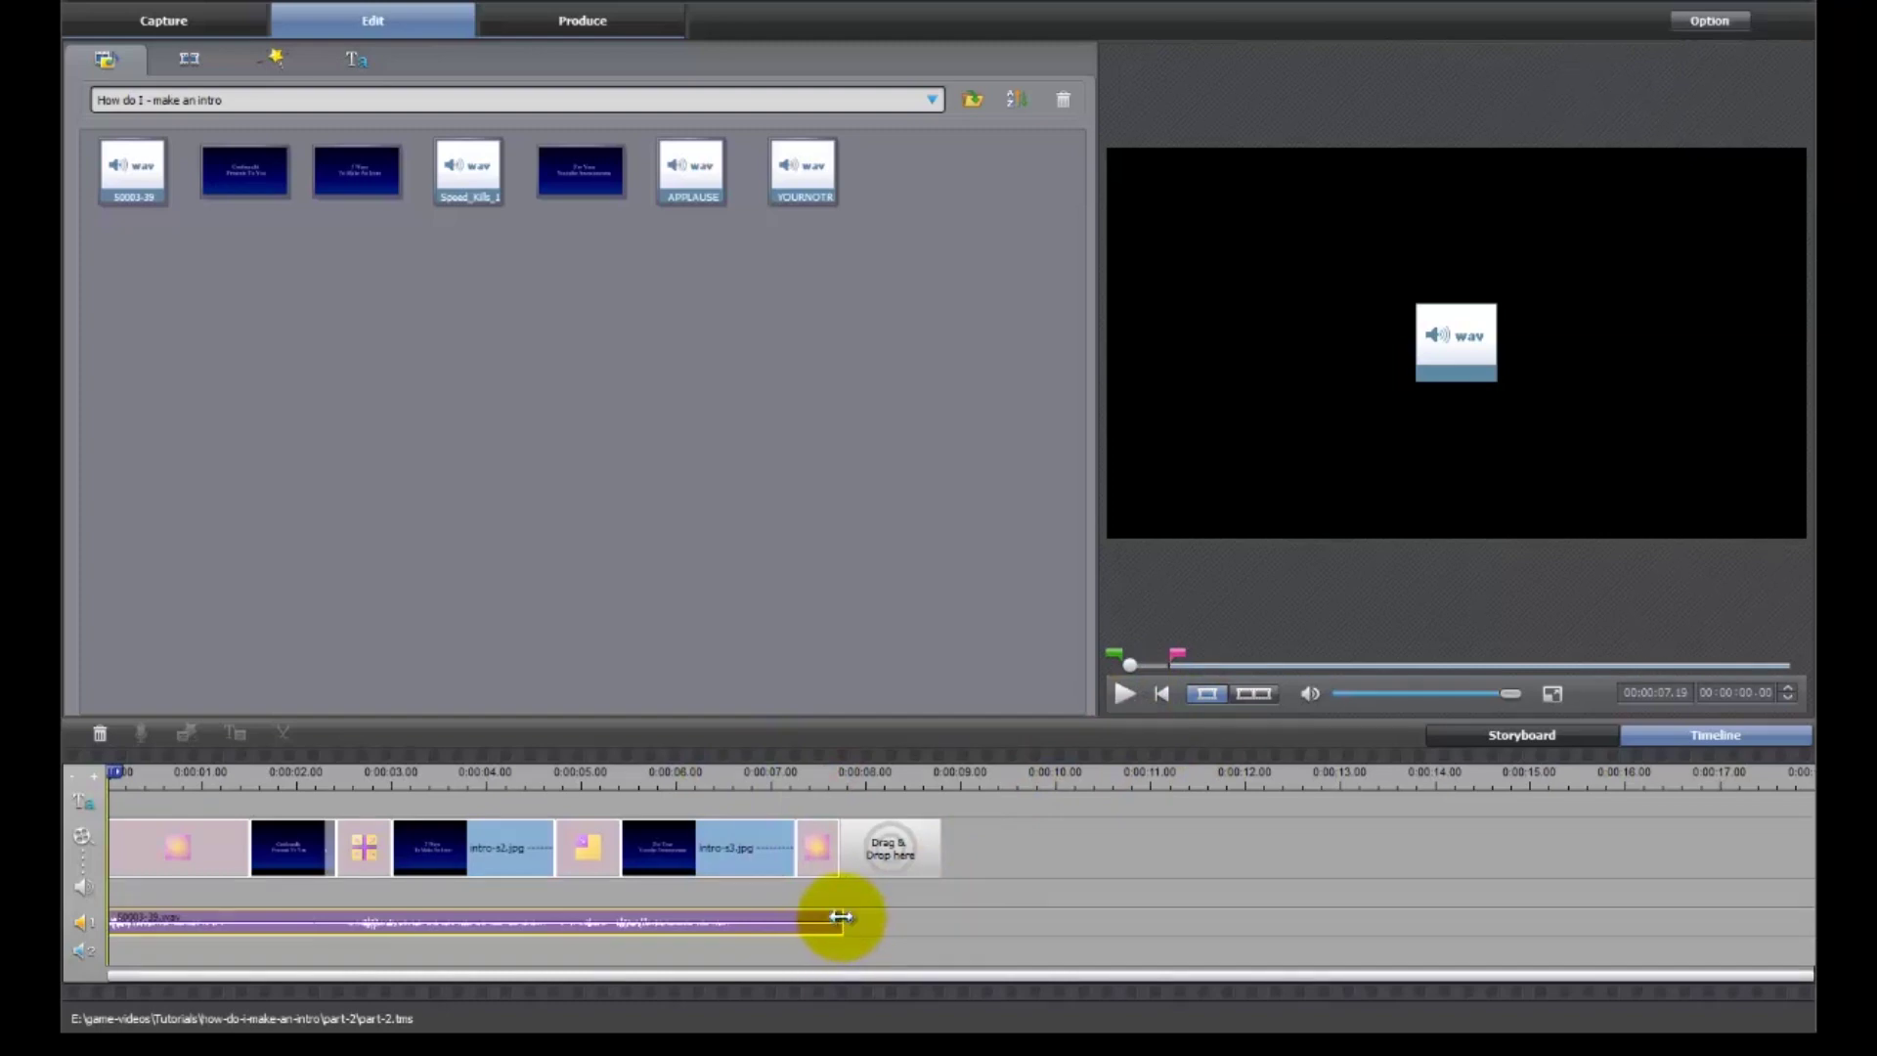
pyautogui.click(826, 850)
# Lengthen the third title card to about 11 seconds and stretch the 50003-39 sound to about 12 seconds
pyautogui.moveTo(836, 848)
pyautogui.mouseDown()
pyautogui.moveTo(963, 838)
pyautogui.moveTo(806, 857)
pyautogui.mouseUp()
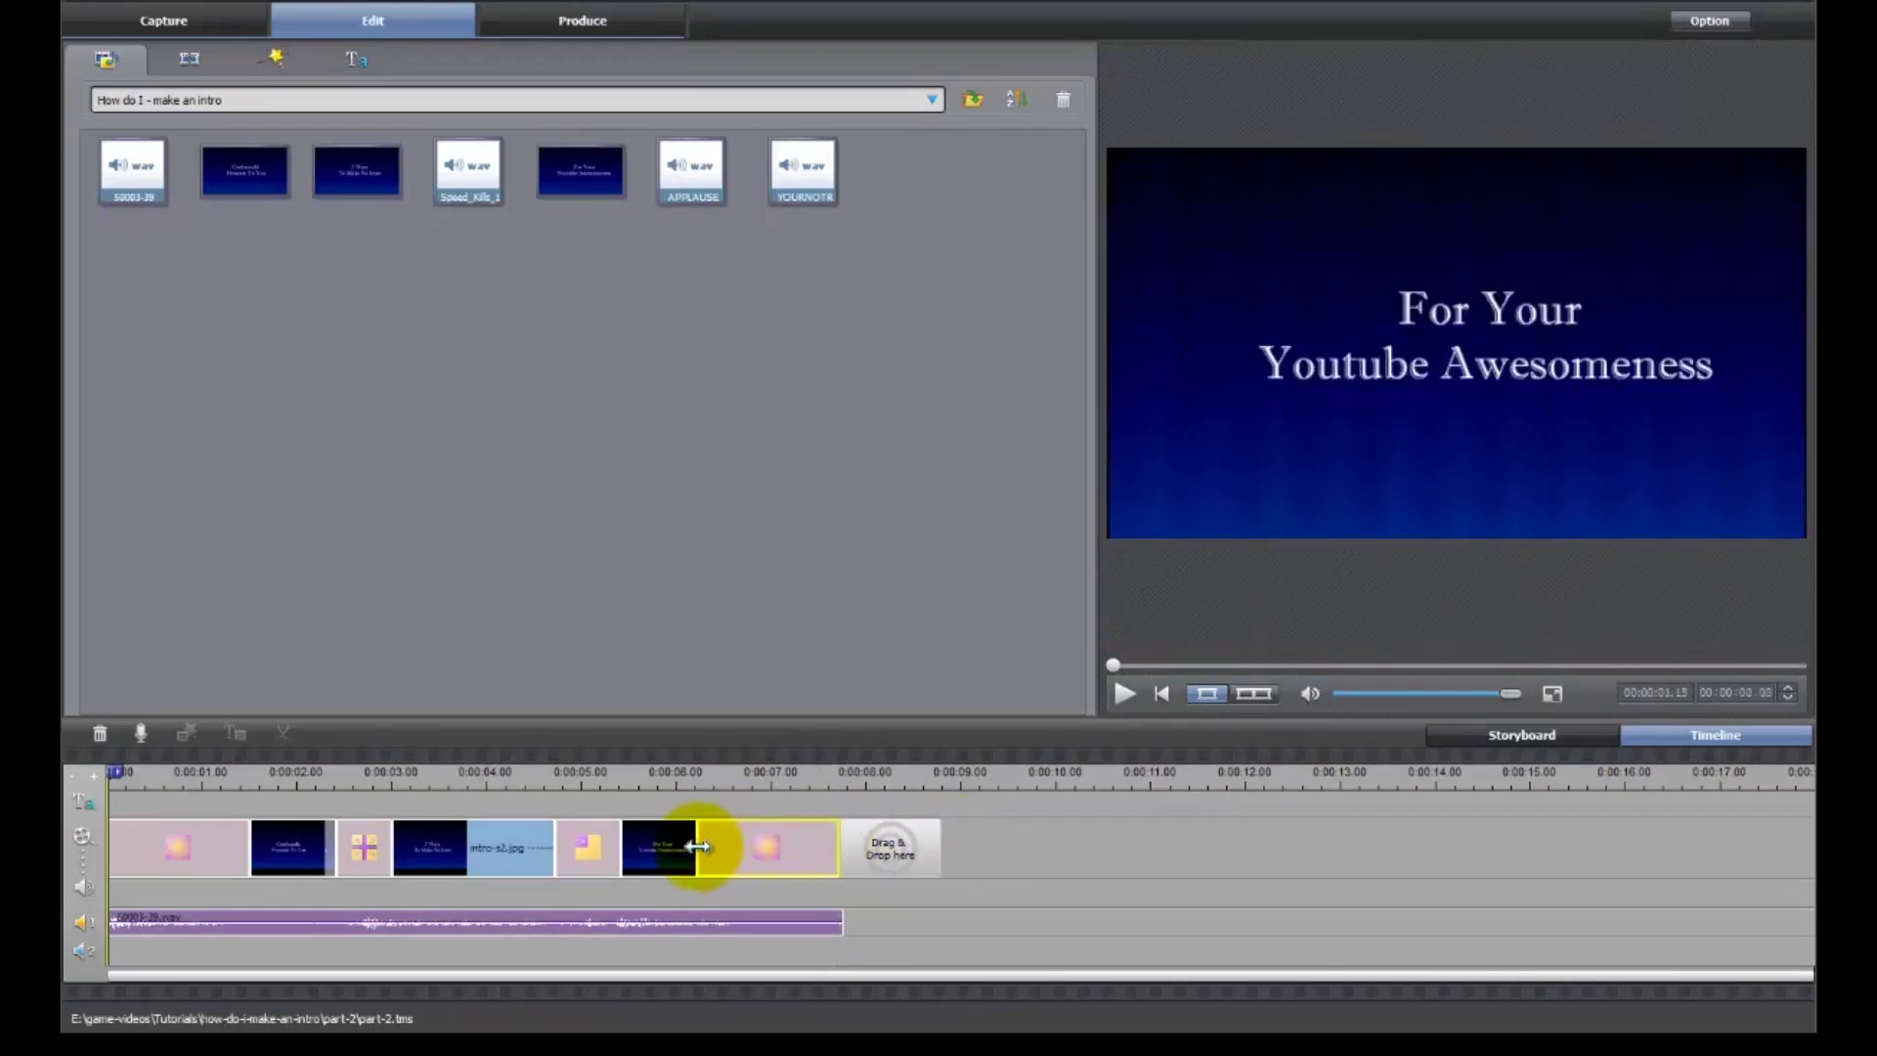
pyautogui.moveTo(693, 846); pyautogui.dragTo(1188, 838)
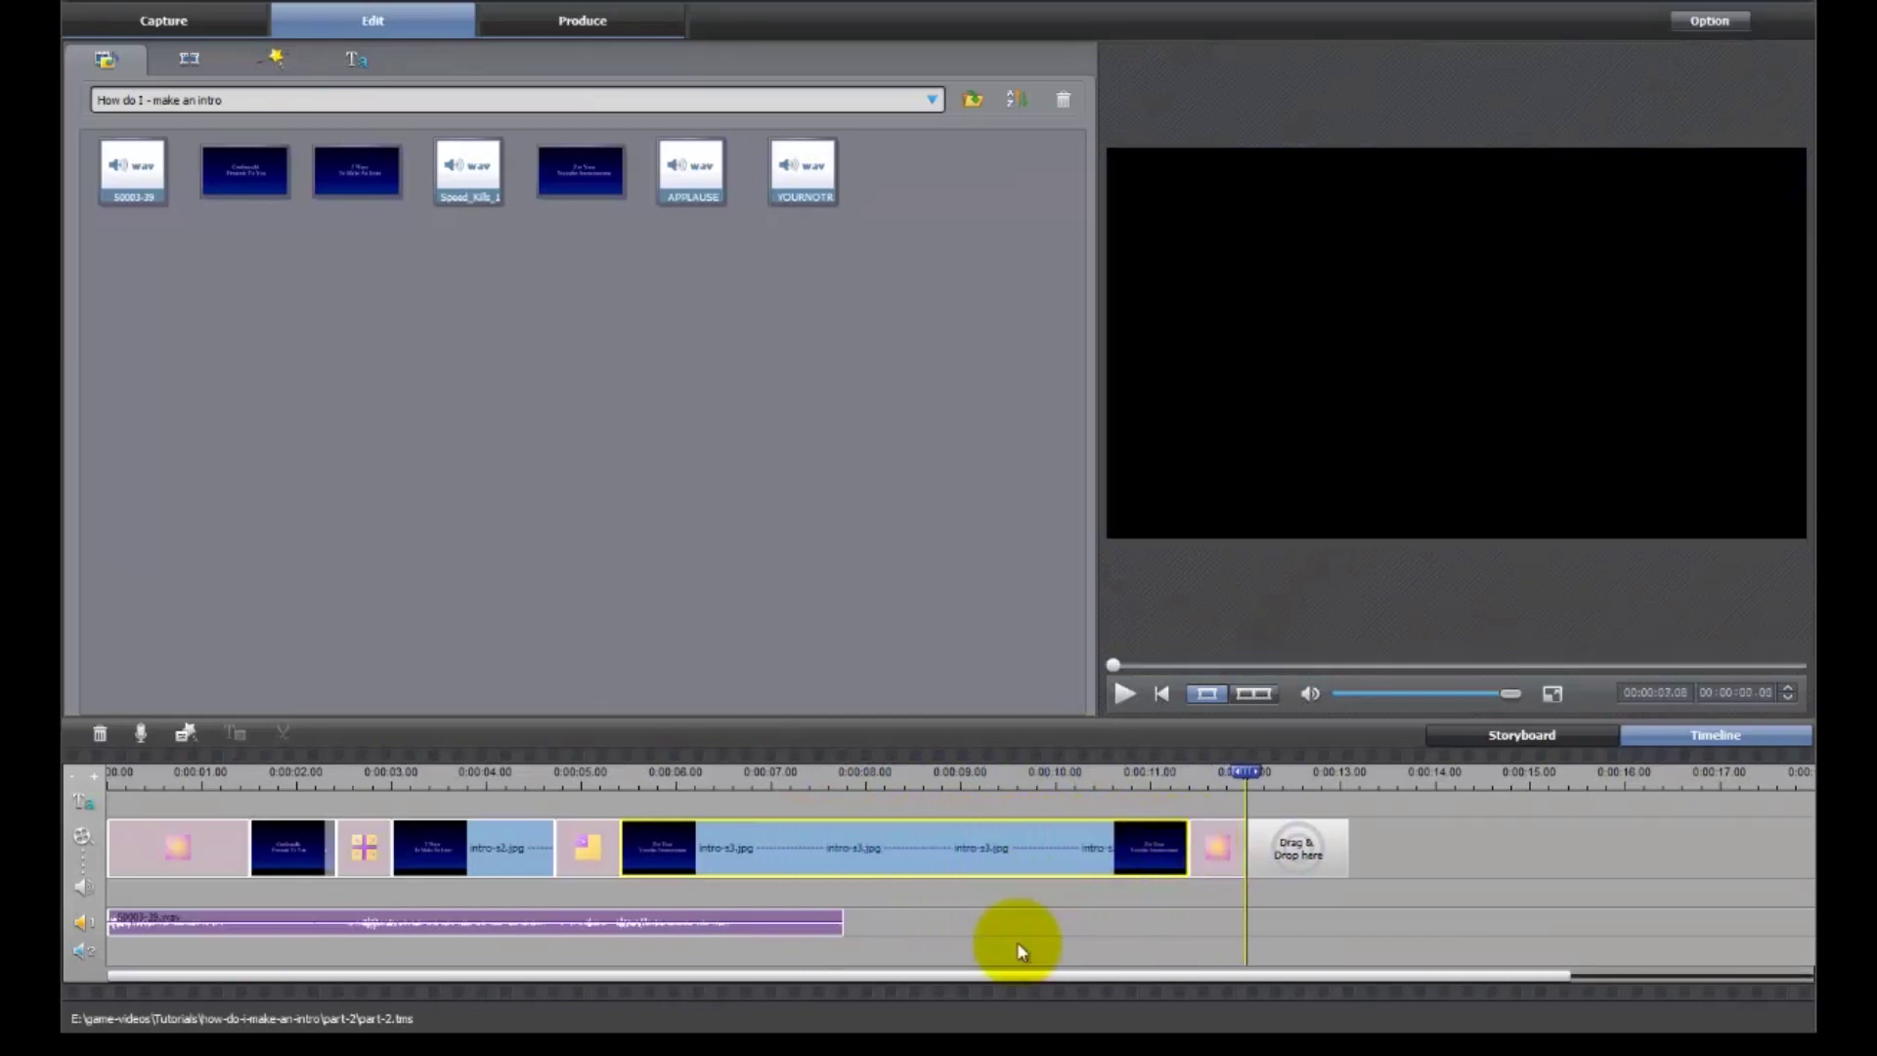
pyautogui.click(841, 926)
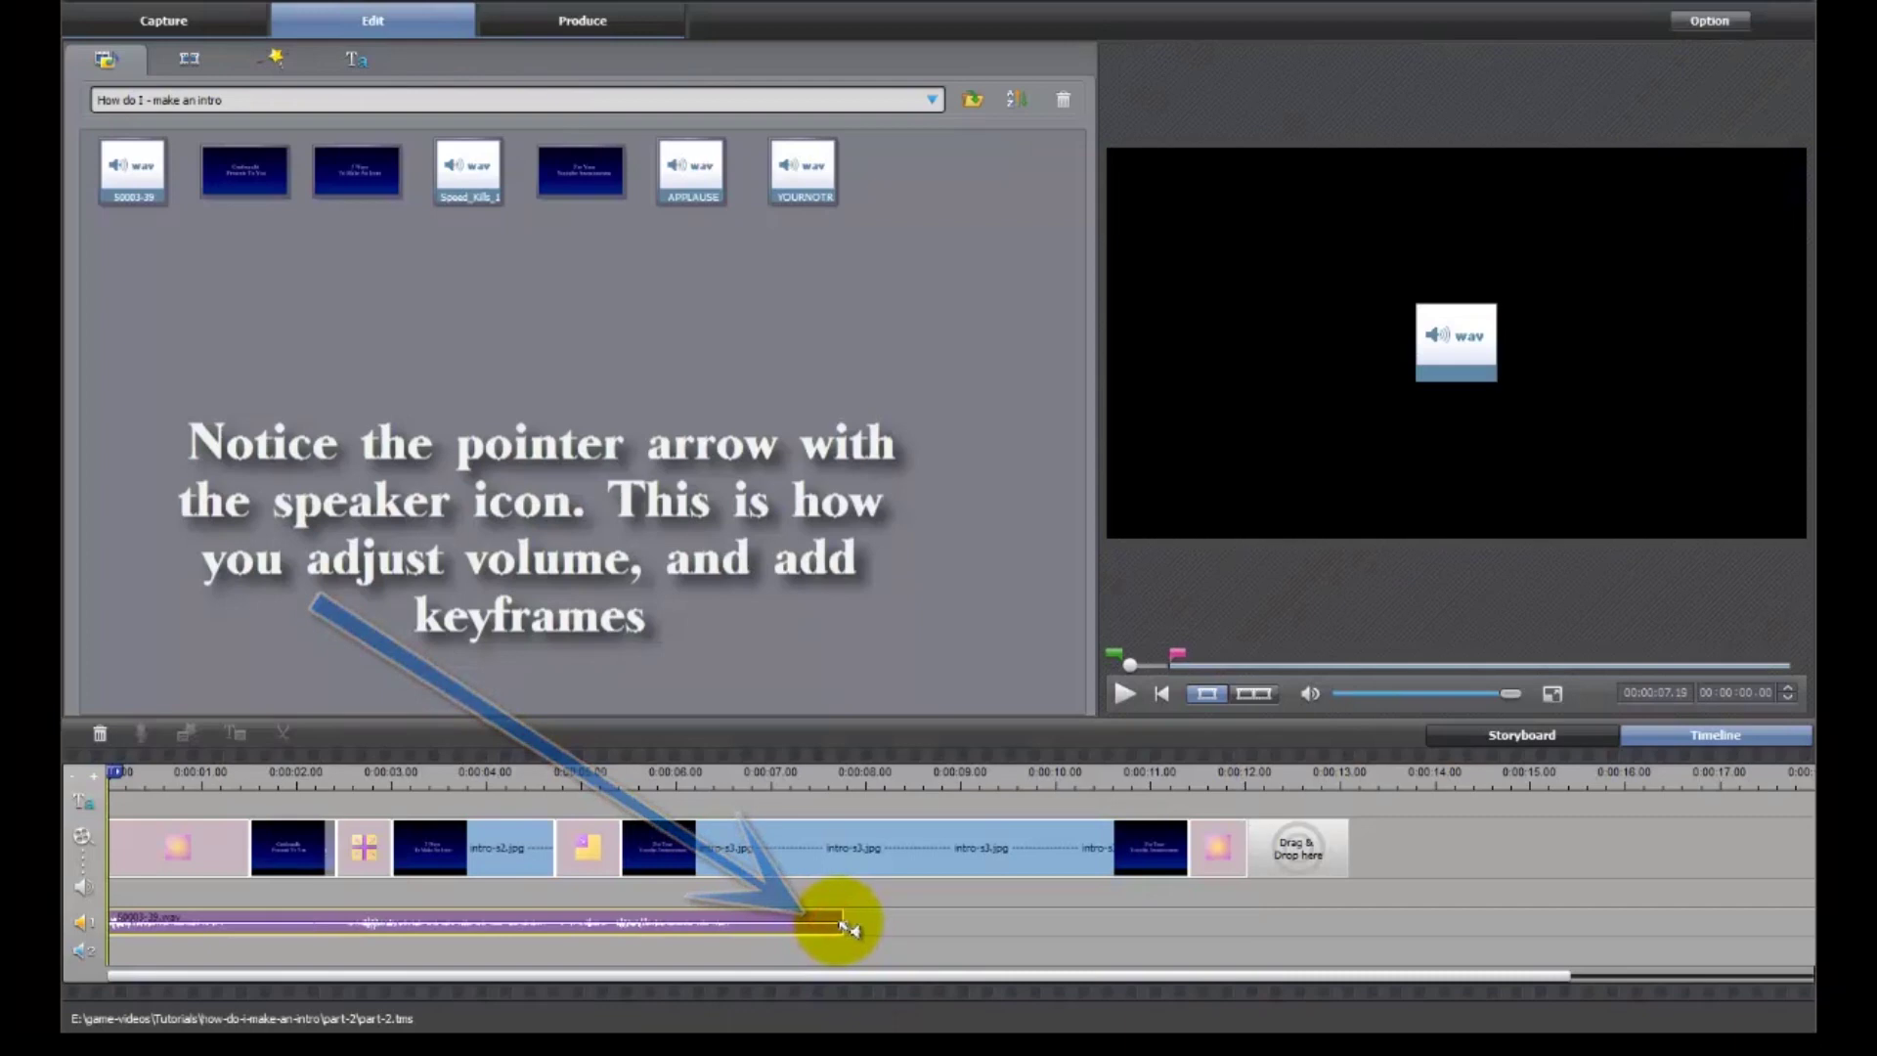
pyautogui.moveTo(839, 915); pyautogui.dragTo(1250, 914)
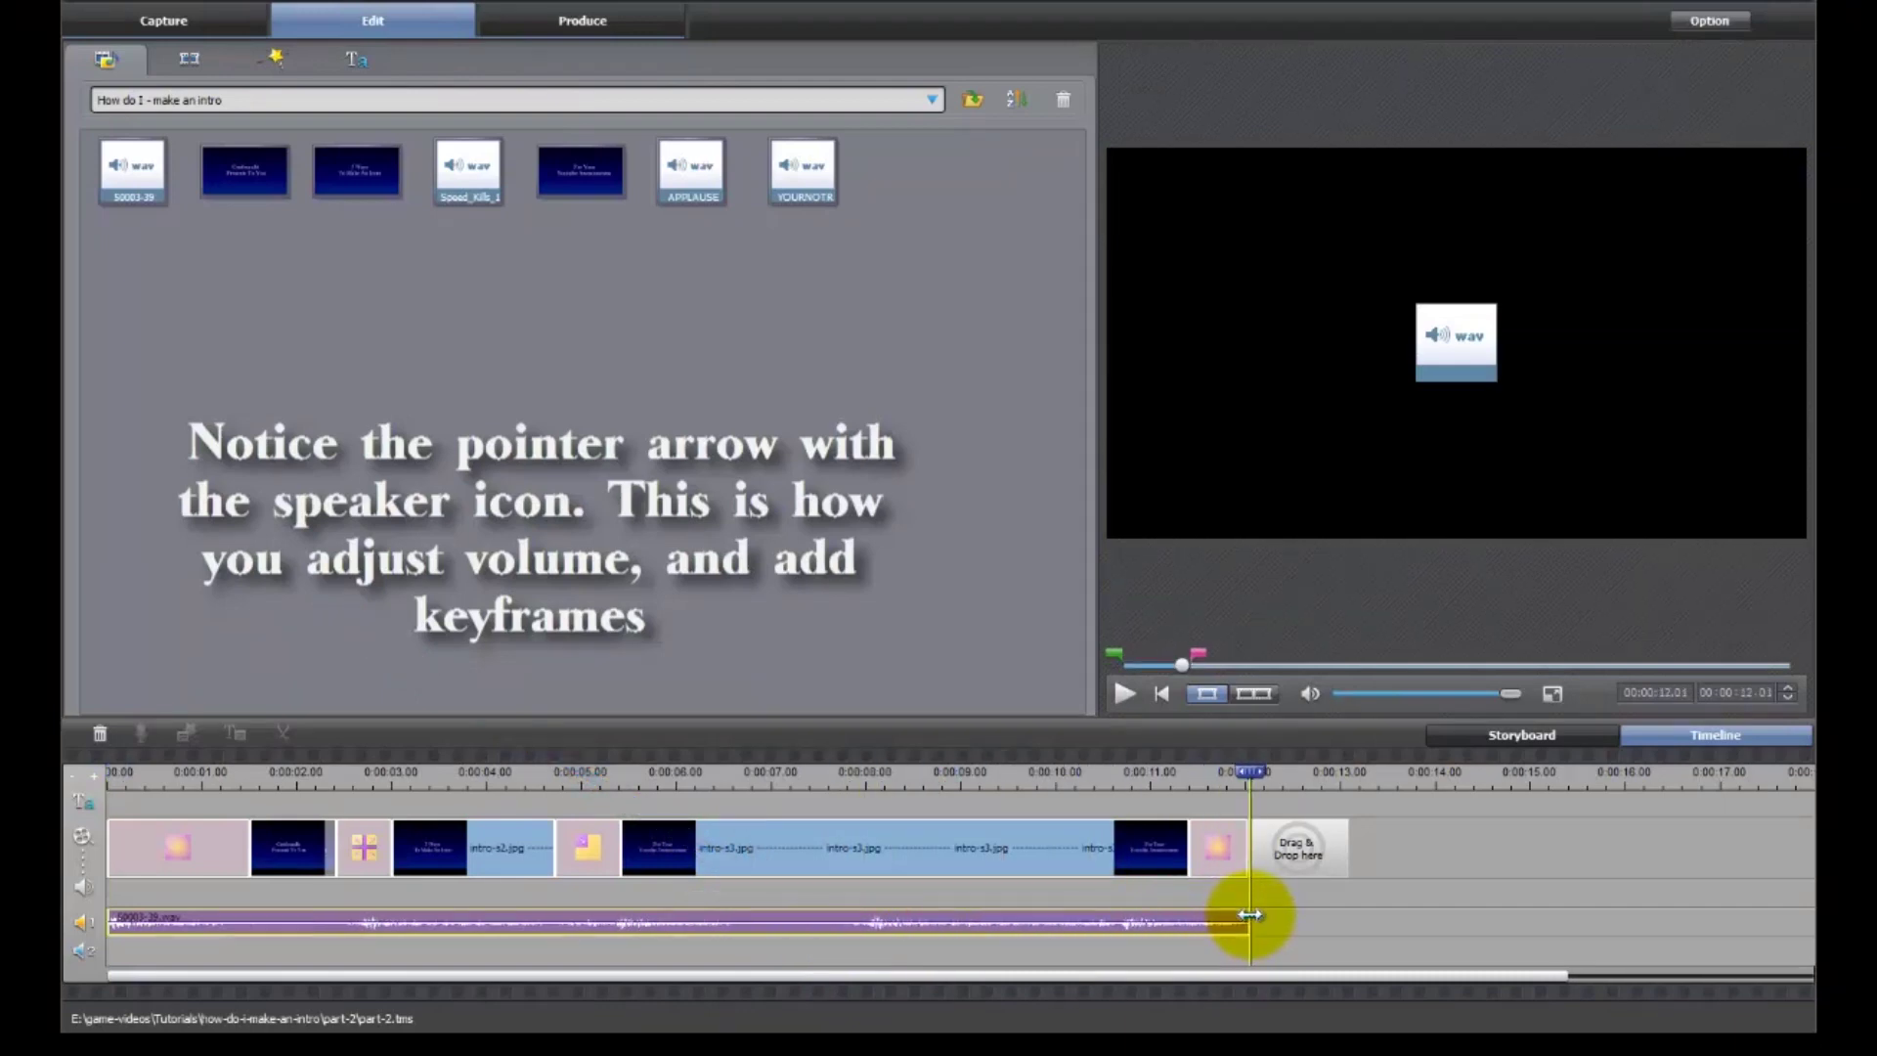
pyautogui.moveTo(1250, 914); pyautogui.dragTo(1248, 923)
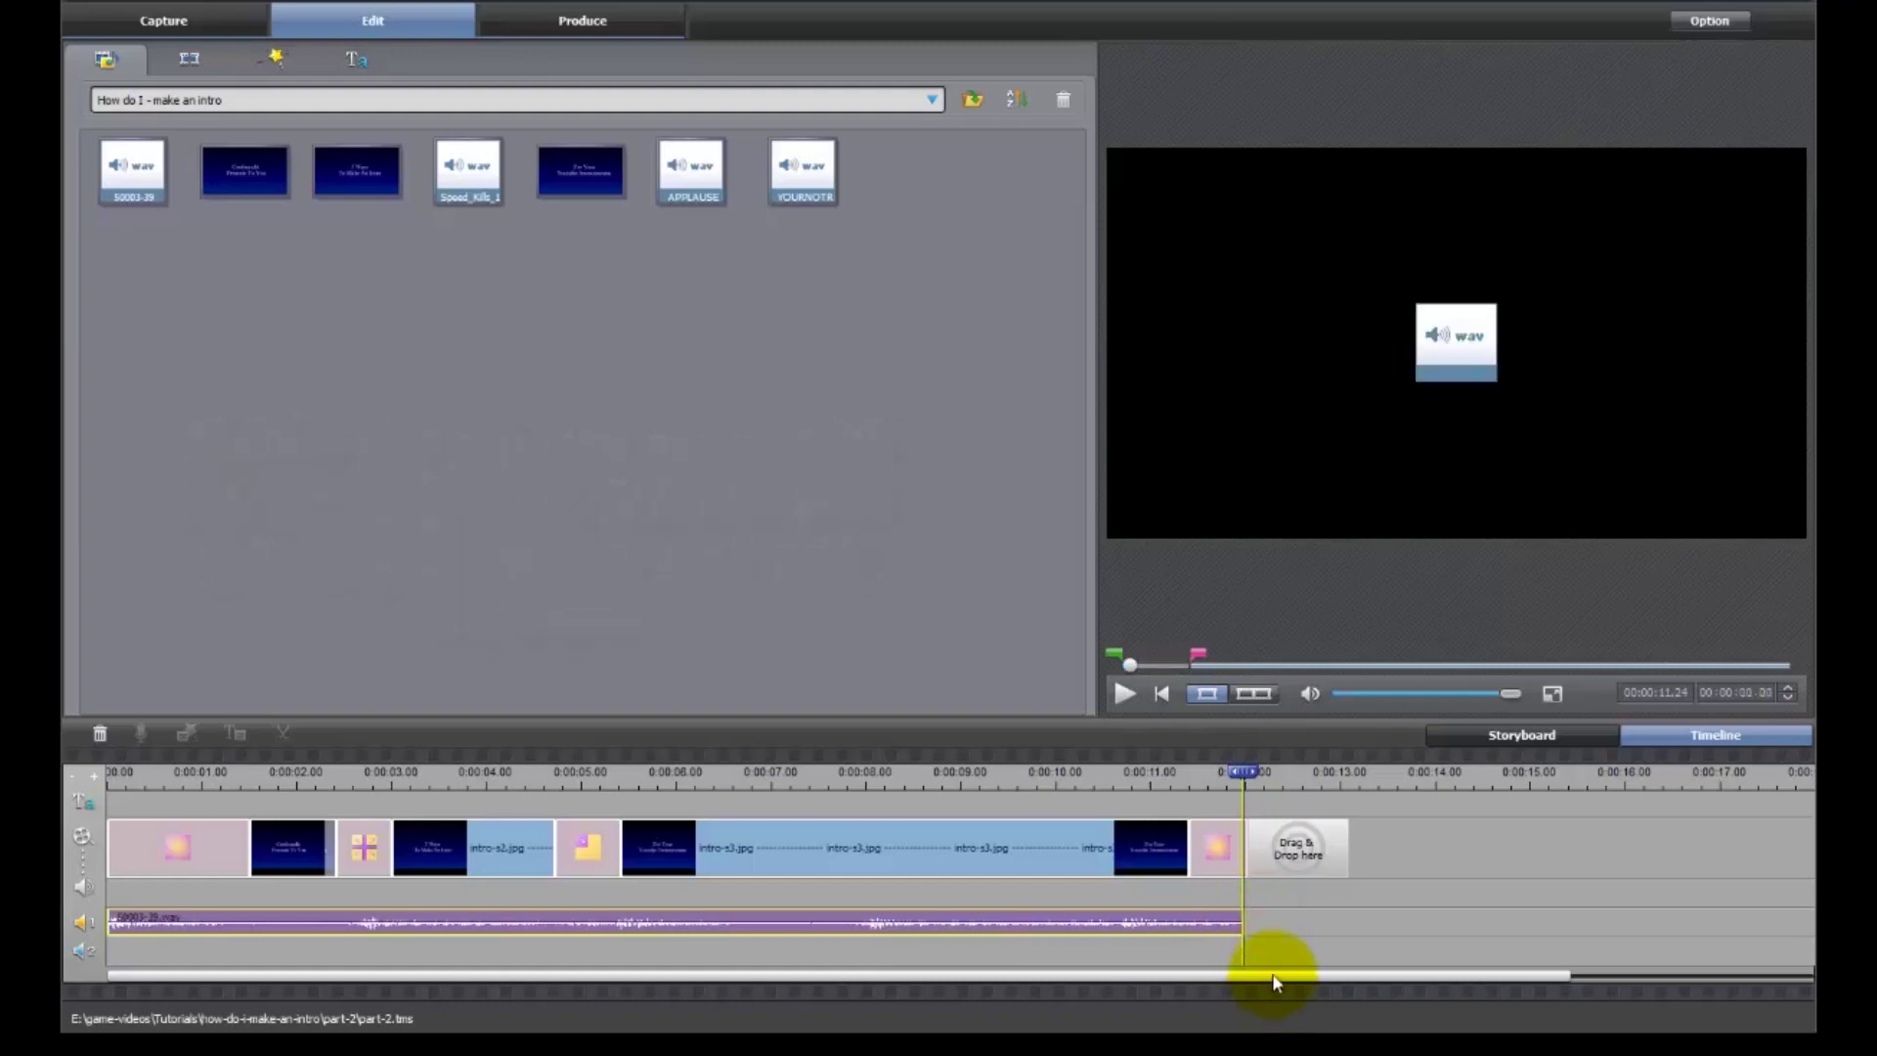
# Play the movie from about 10 seconds to check the ending
pyautogui.click(1254, 812)
pyautogui.moveTo(1241, 768); pyautogui.dragTo(1039, 779)
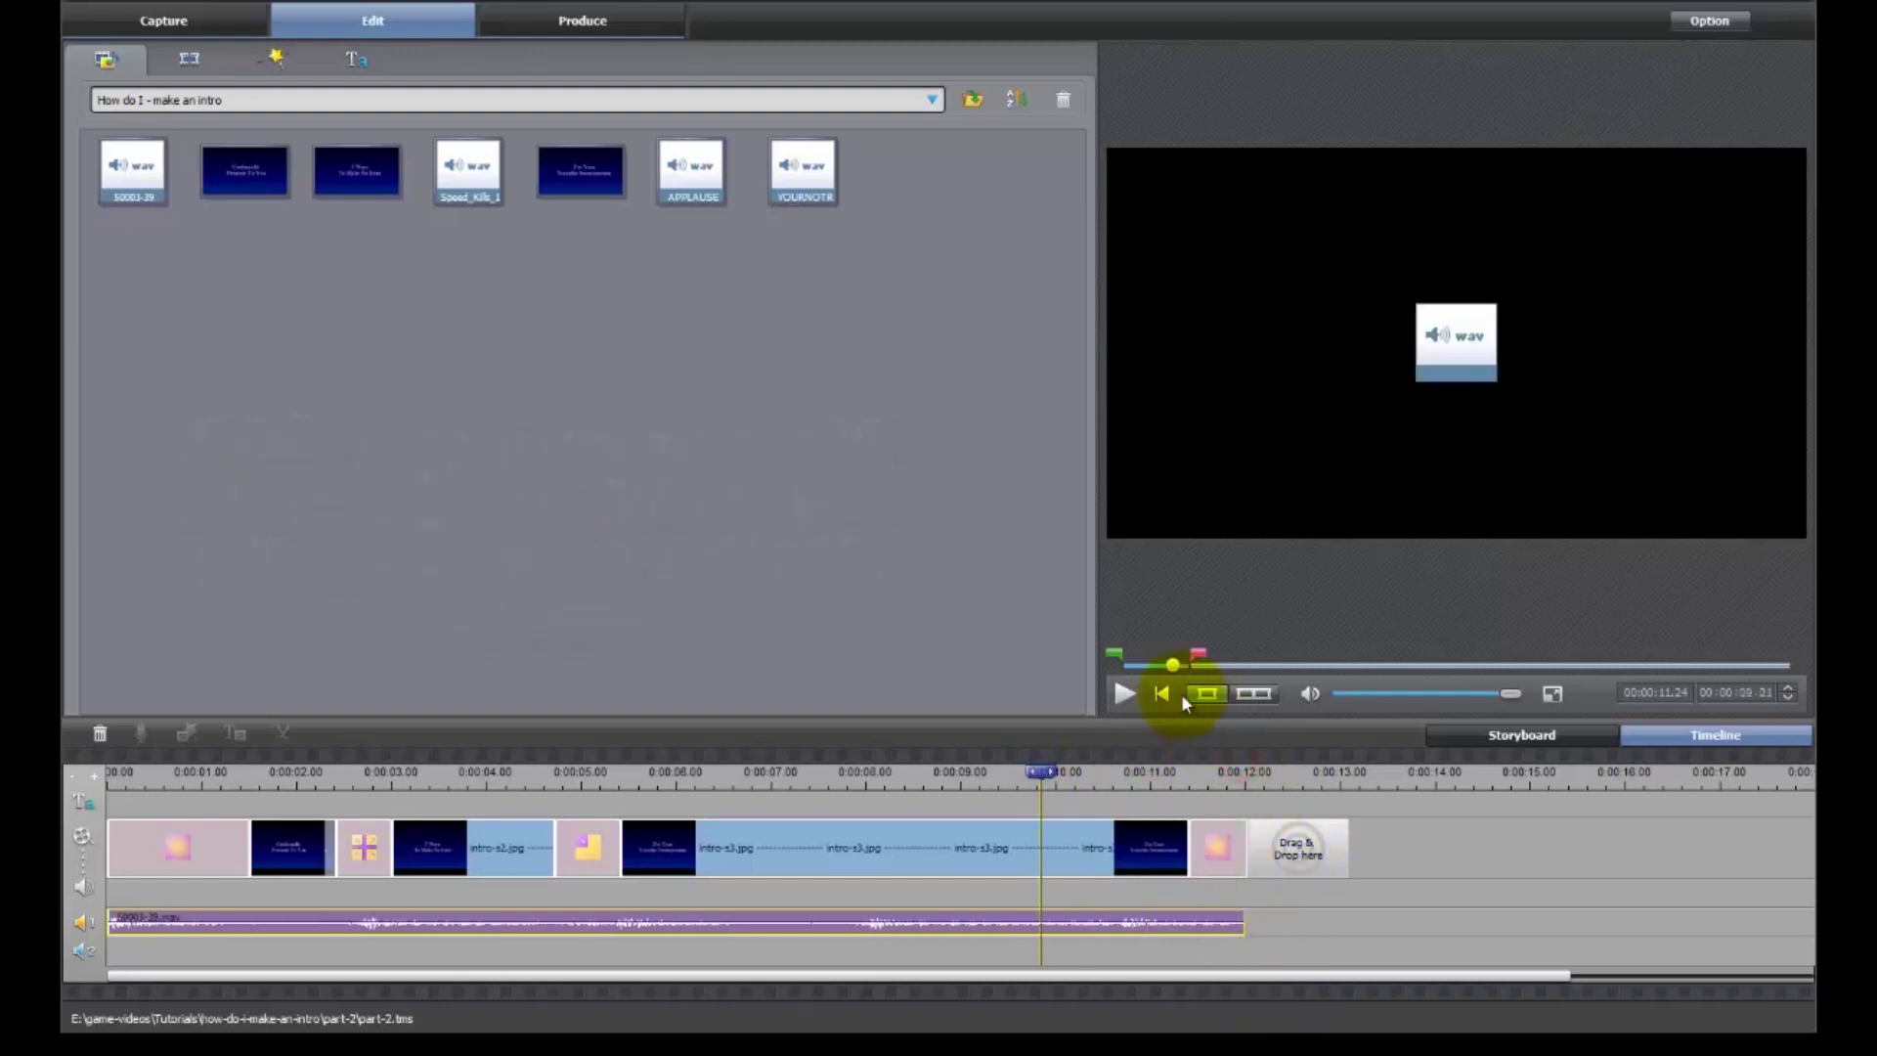
pyautogui.click(1124, 696)
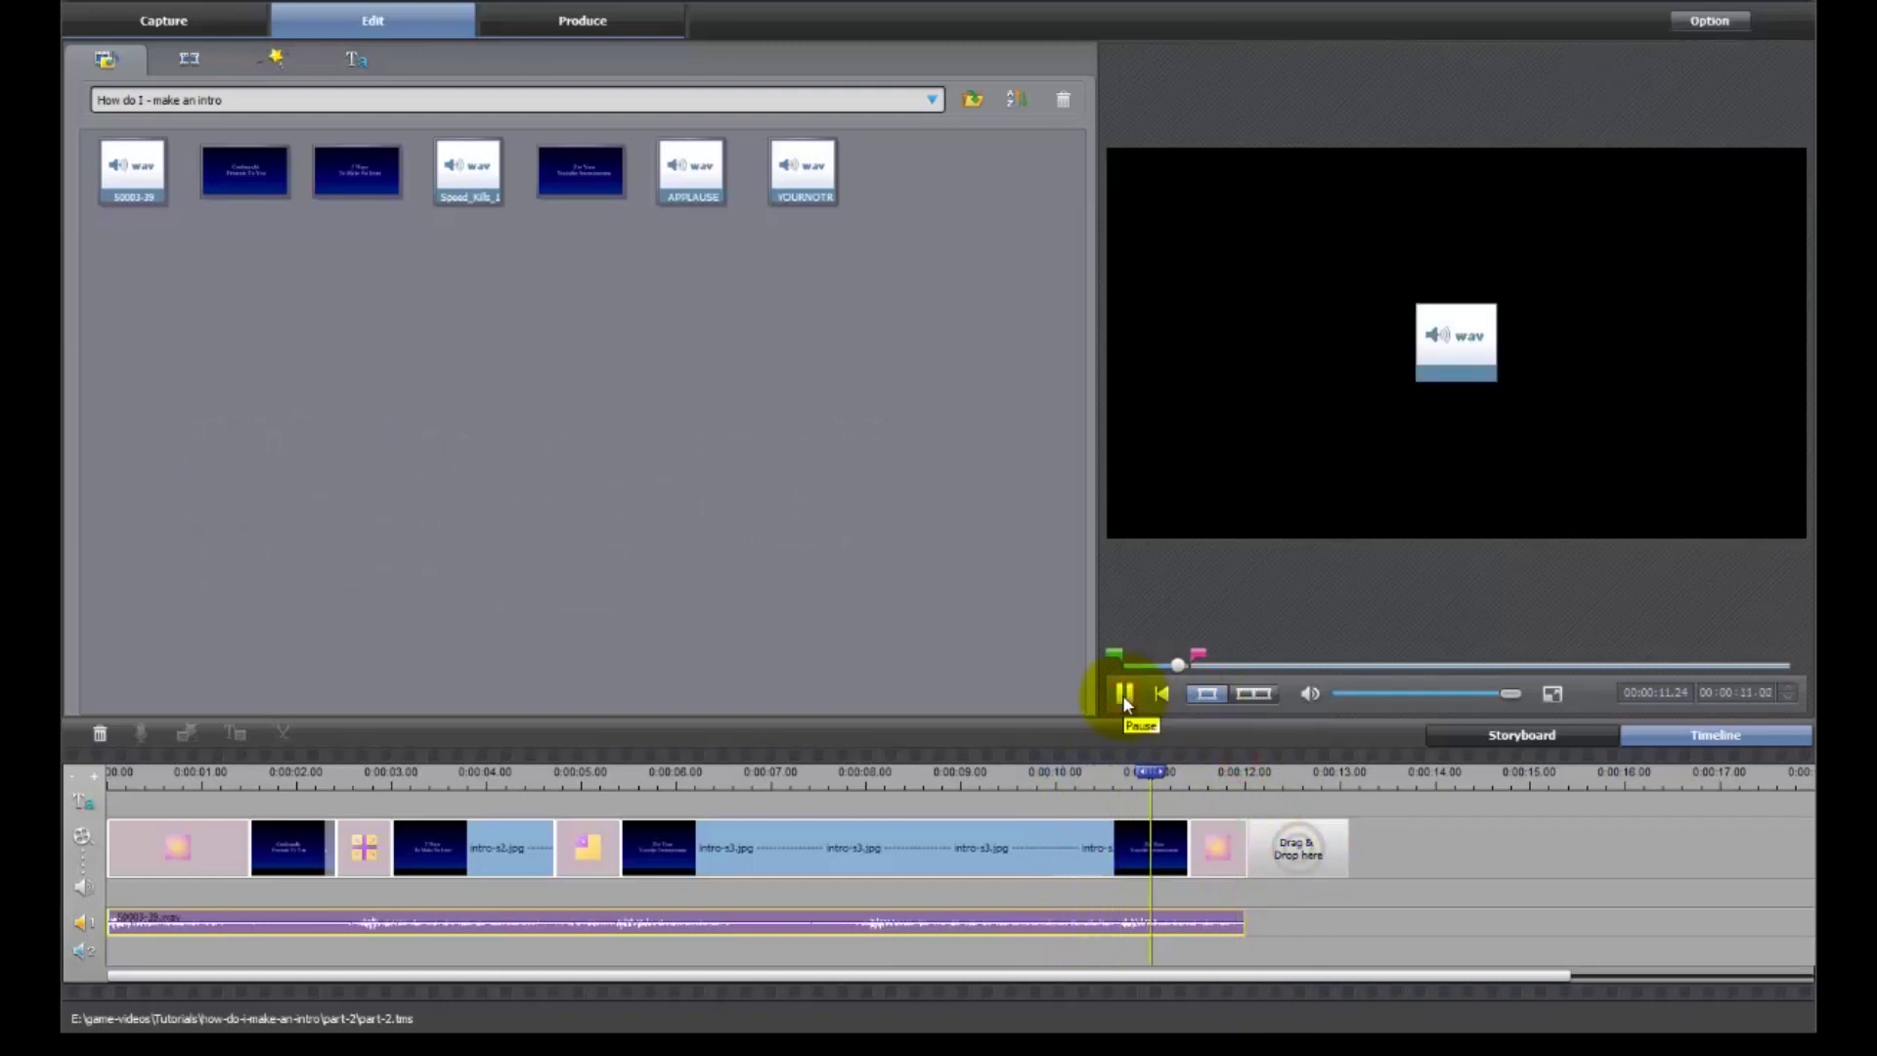
pyautogui.click(1124, 694)
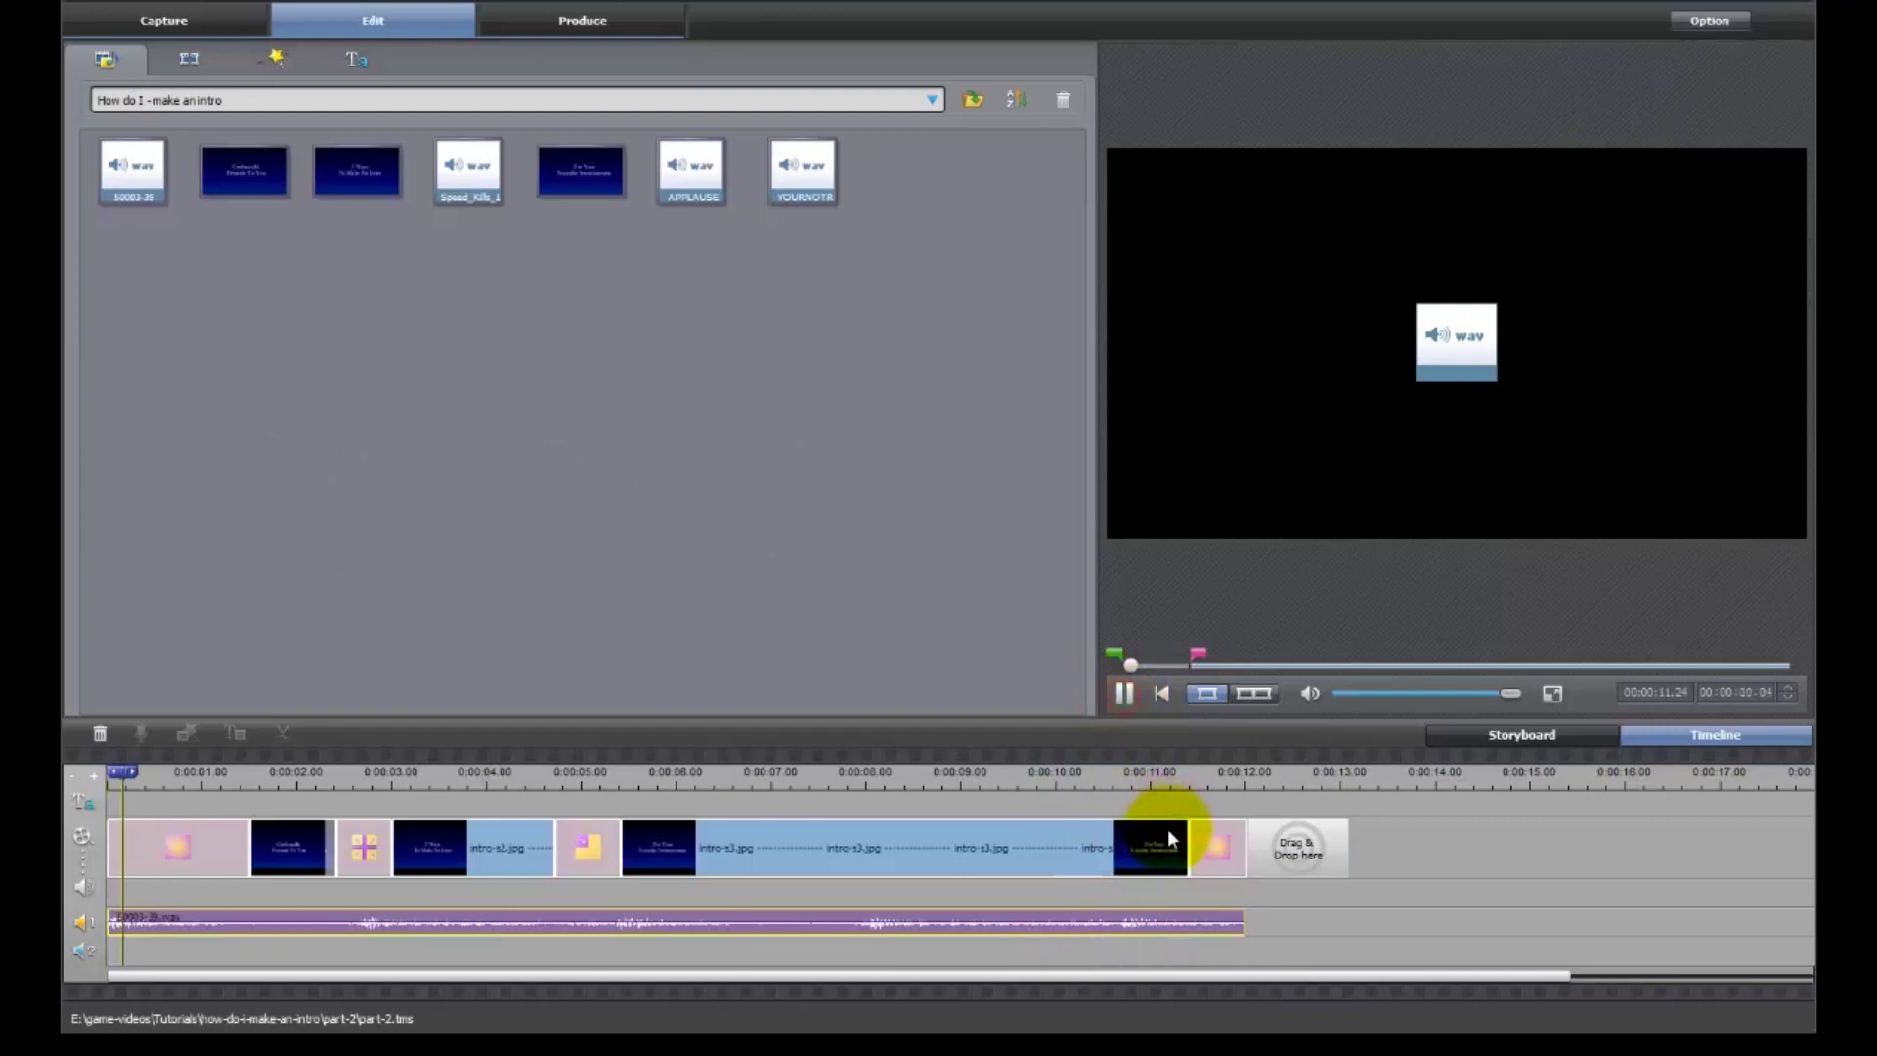
pyautogui.click(1132, 696)
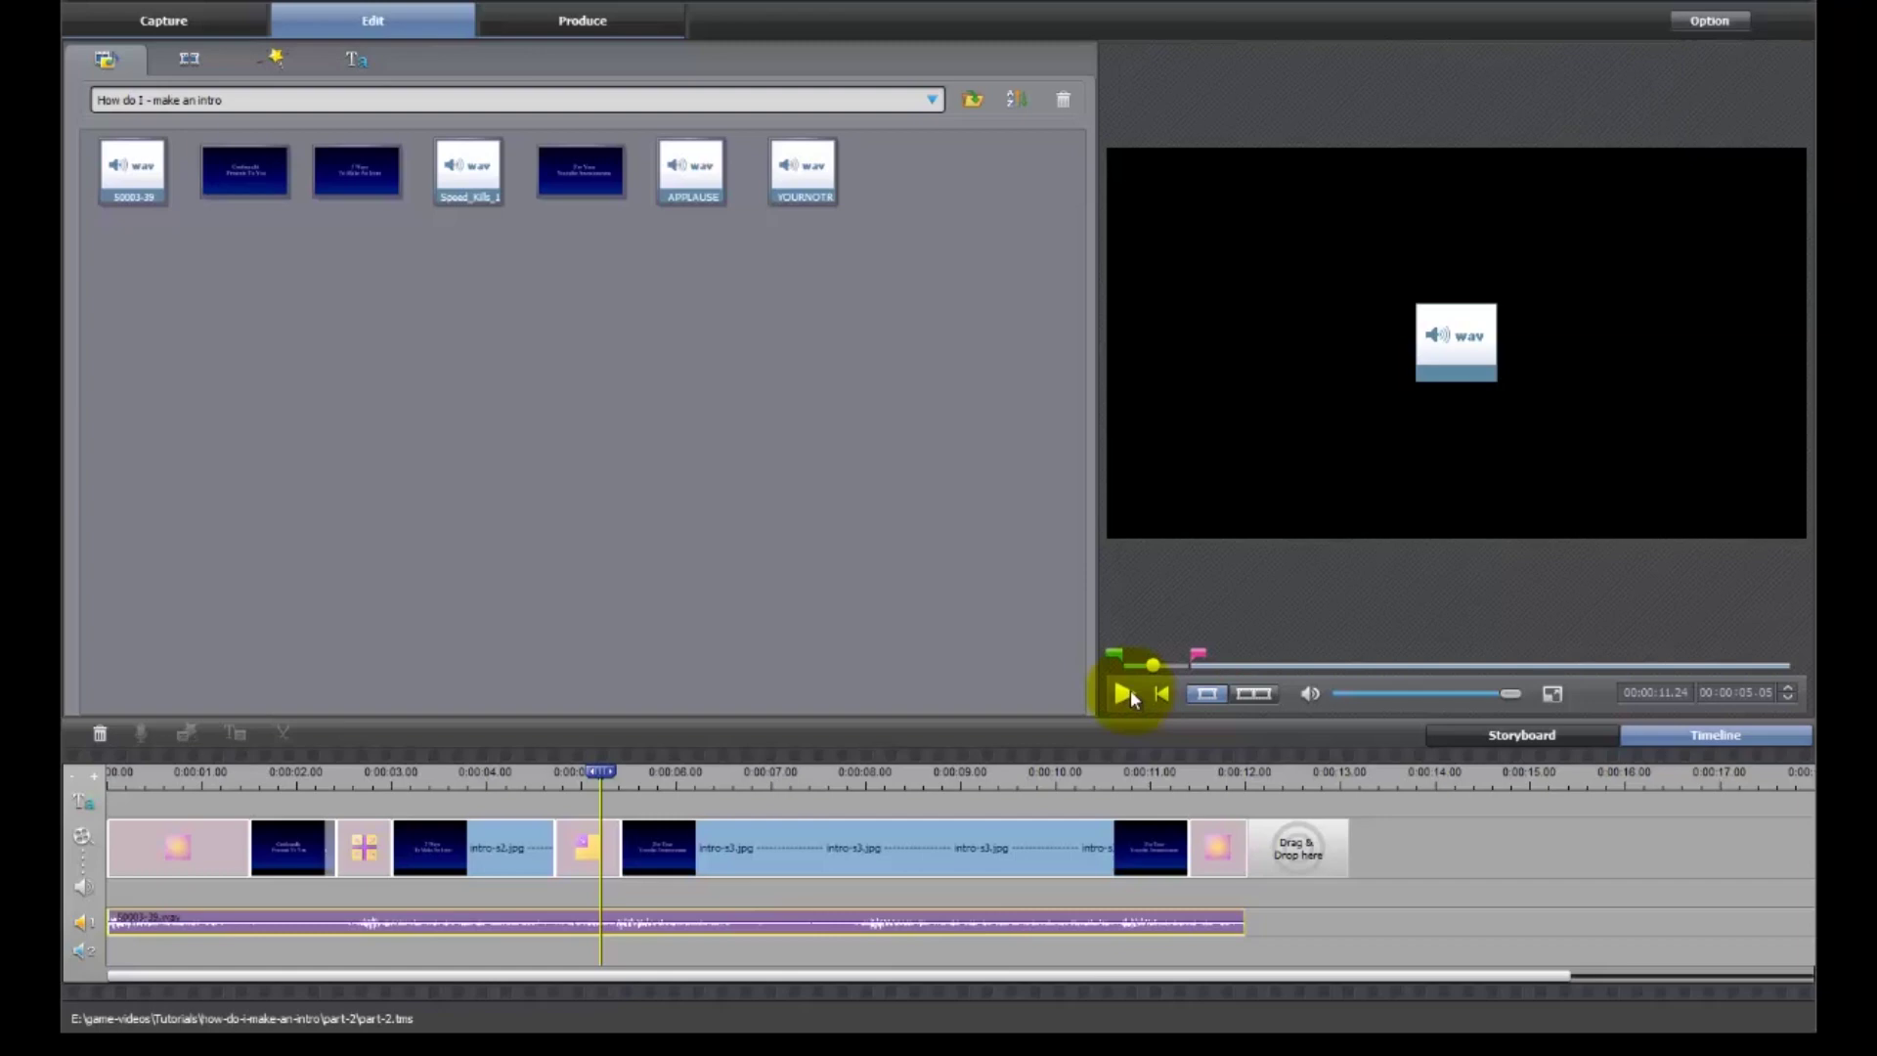
pyautogui.click(1128, 694)
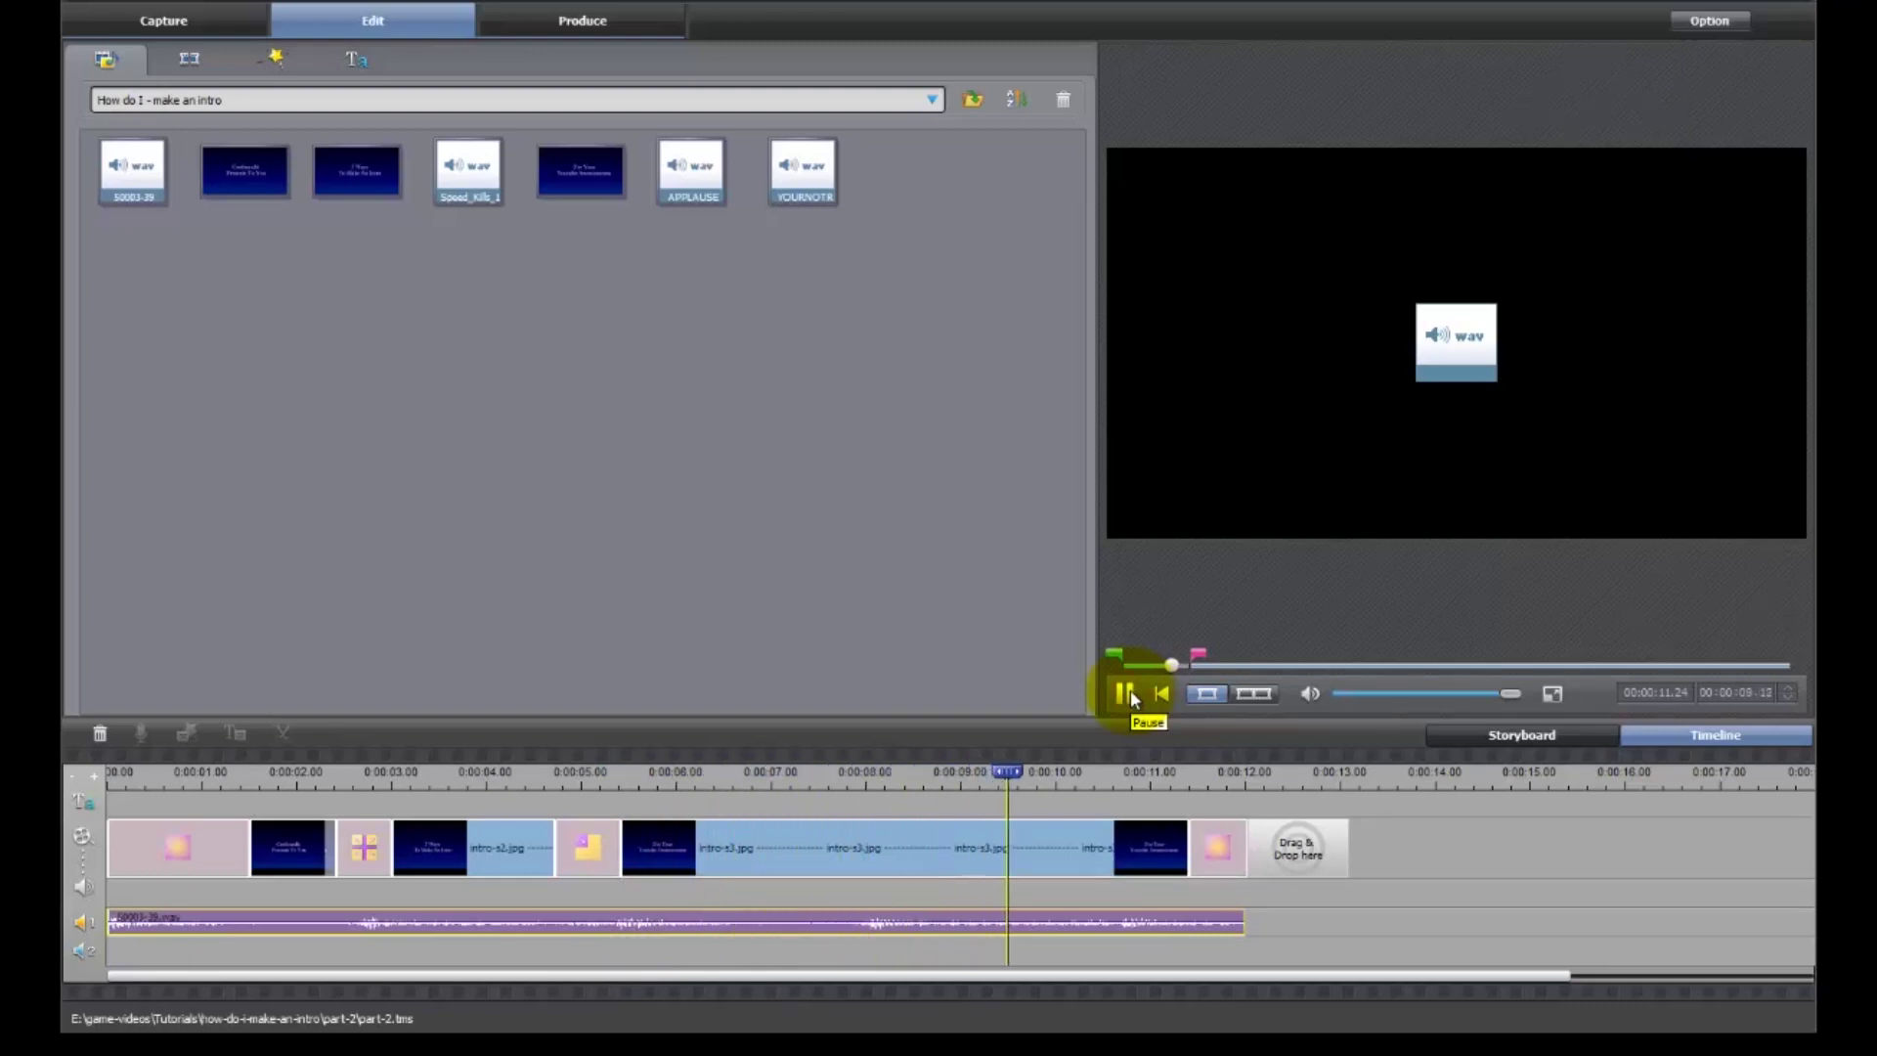
pyautogui.click(1129, 694)
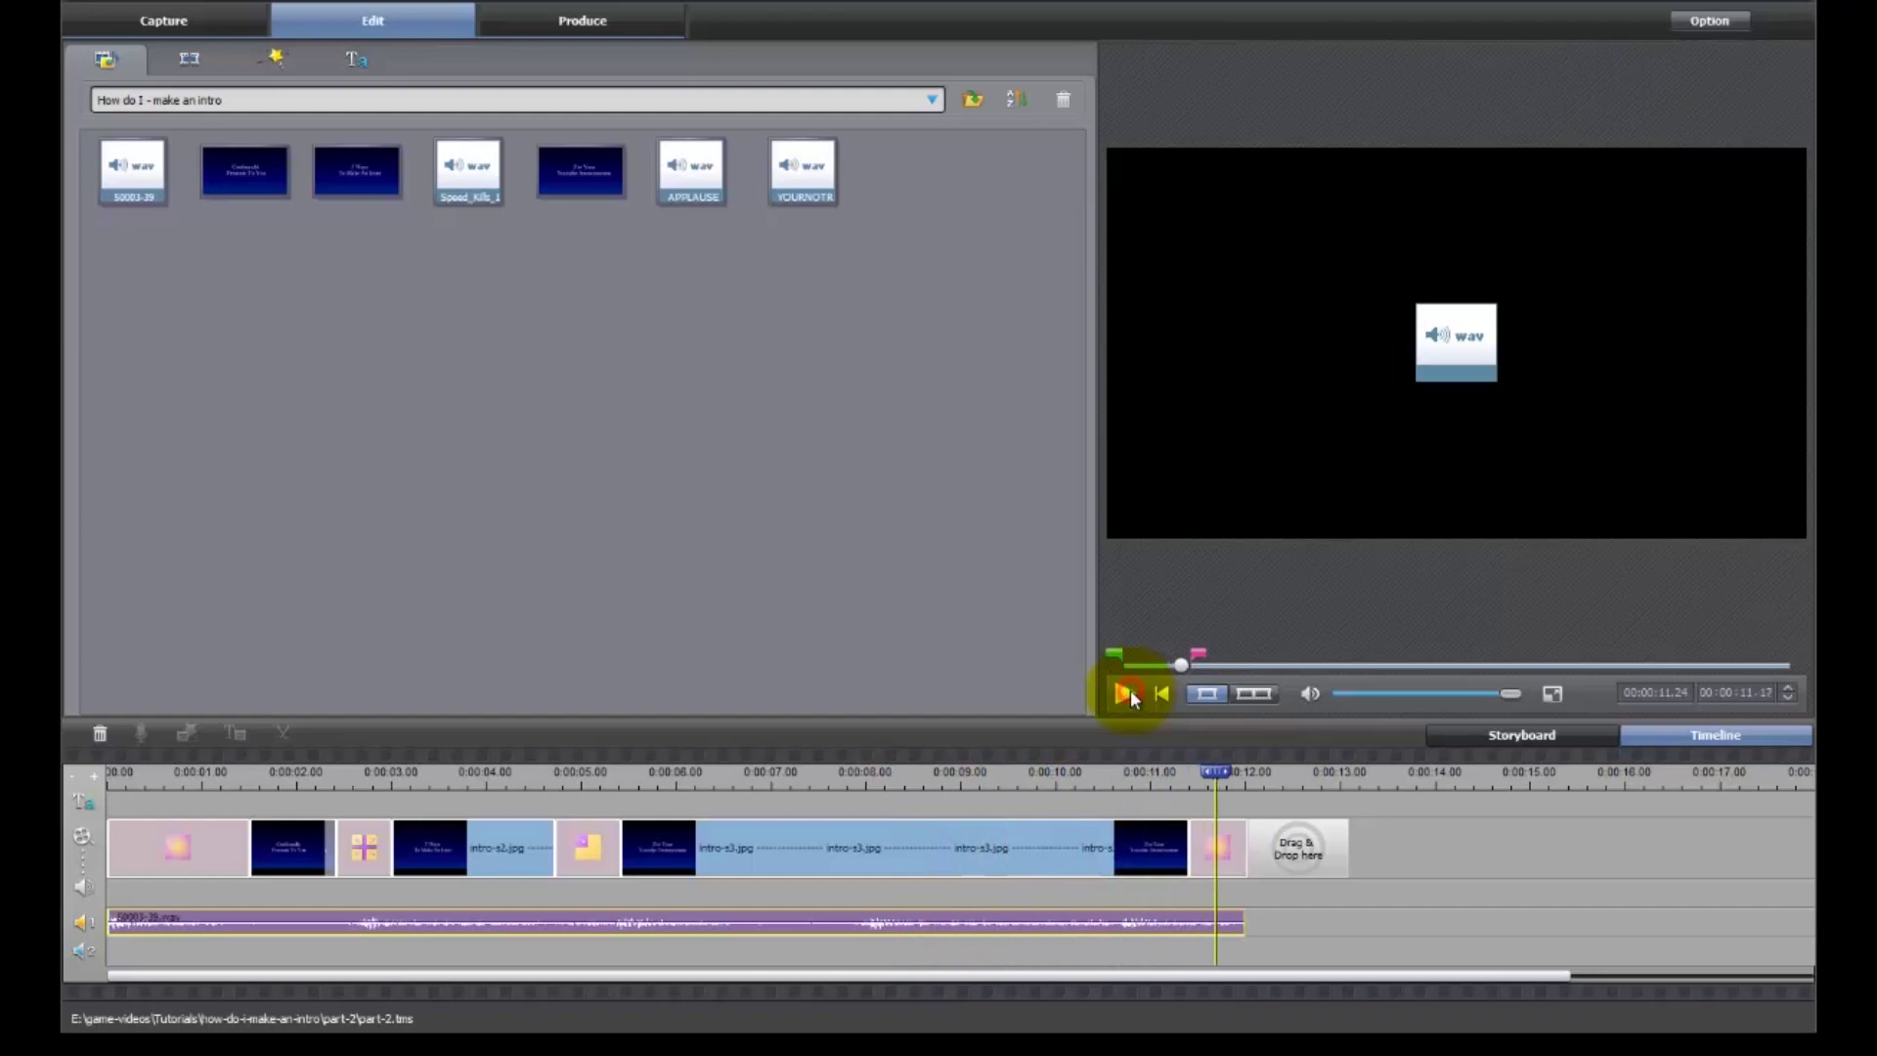
pyautogui.click(1226, 928)
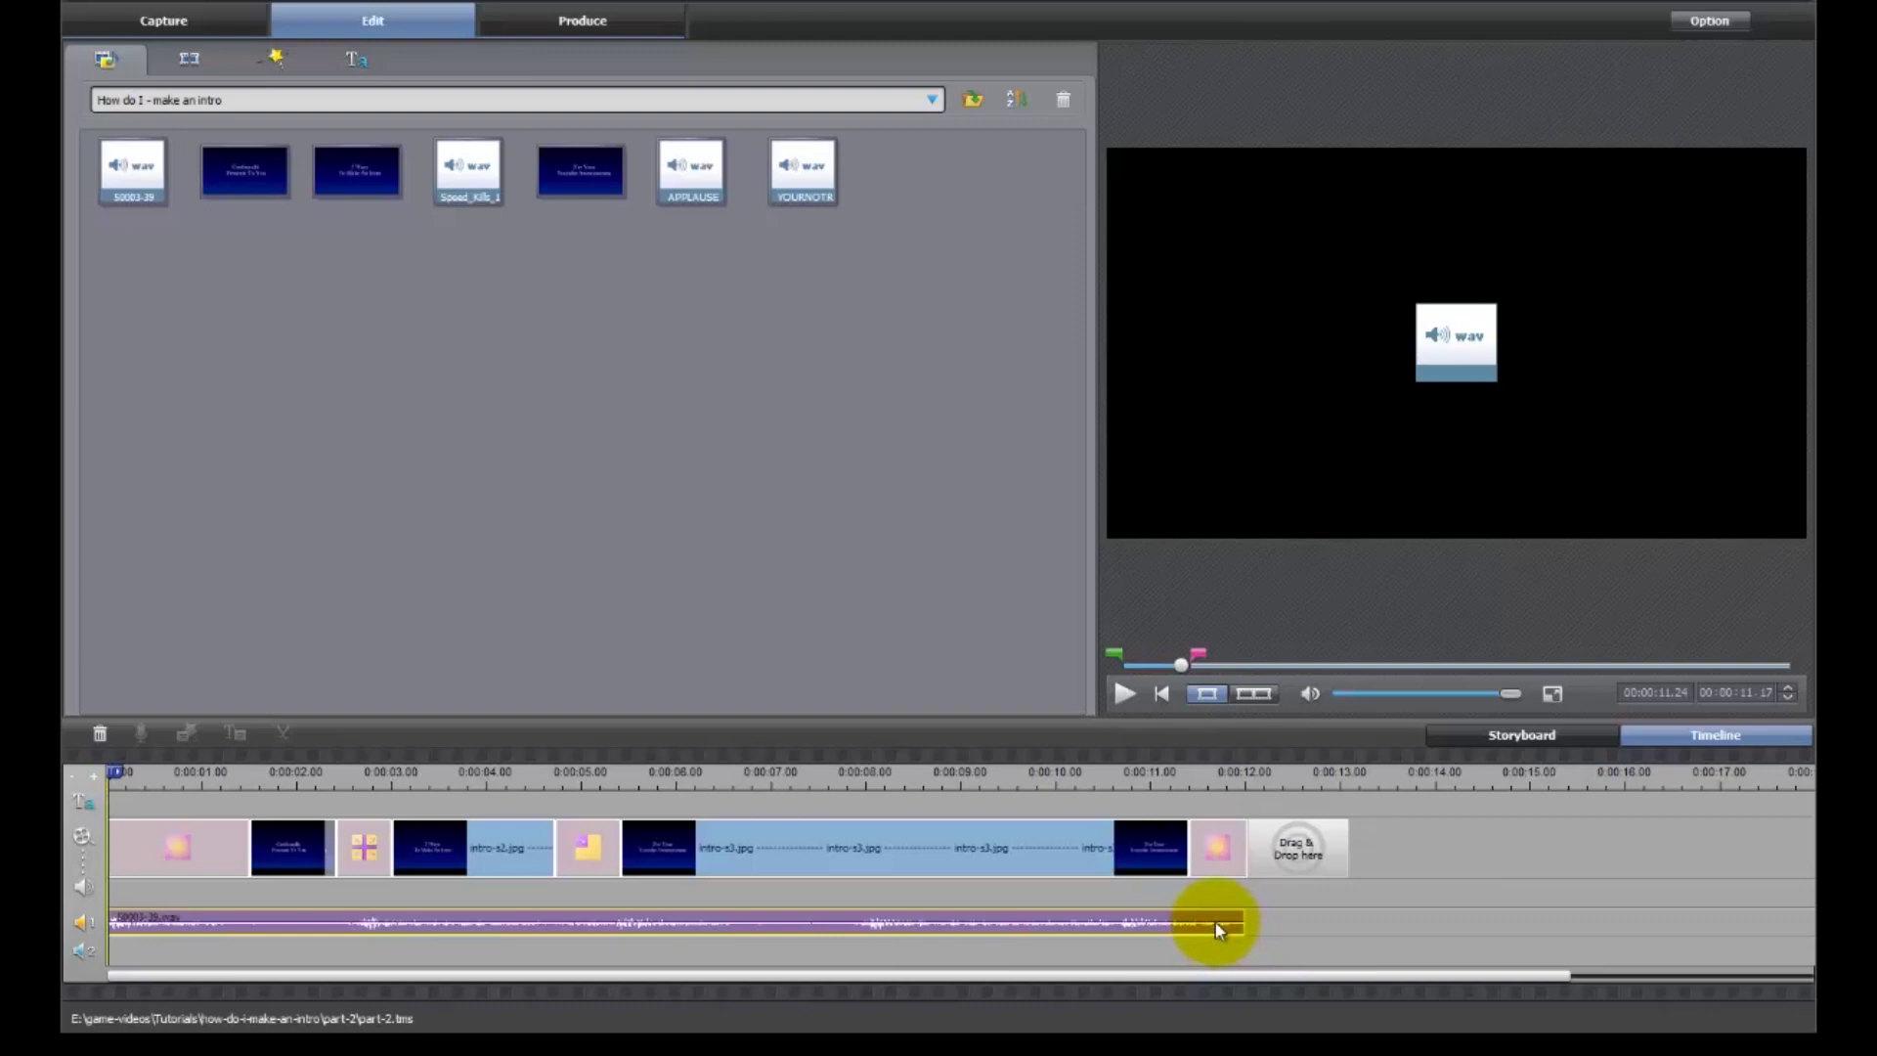
pyautogui.moveTo(1227, 929); pyautogui.dragTo(1237, 931)
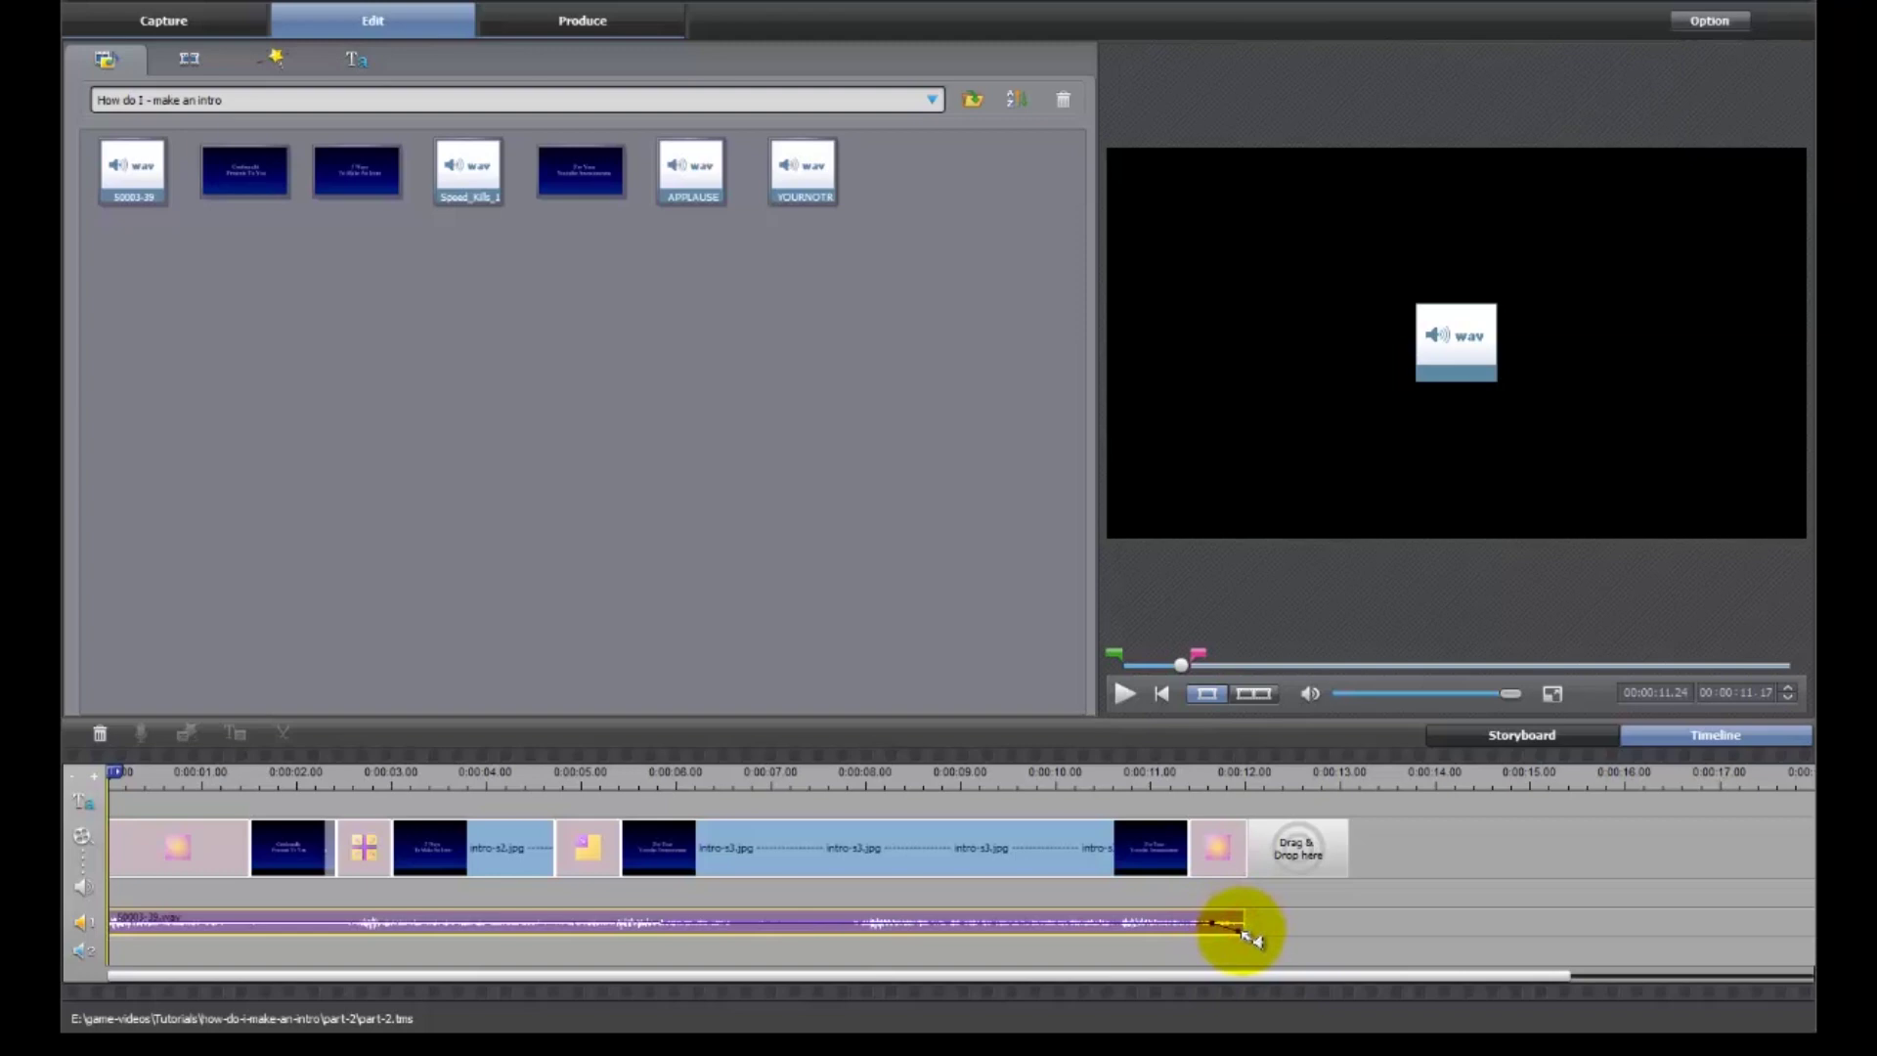
pyautogui.click(1152, 783)
pyautogui.moveTo(1150, 779); pyautogui.dragTo(1182, 780)
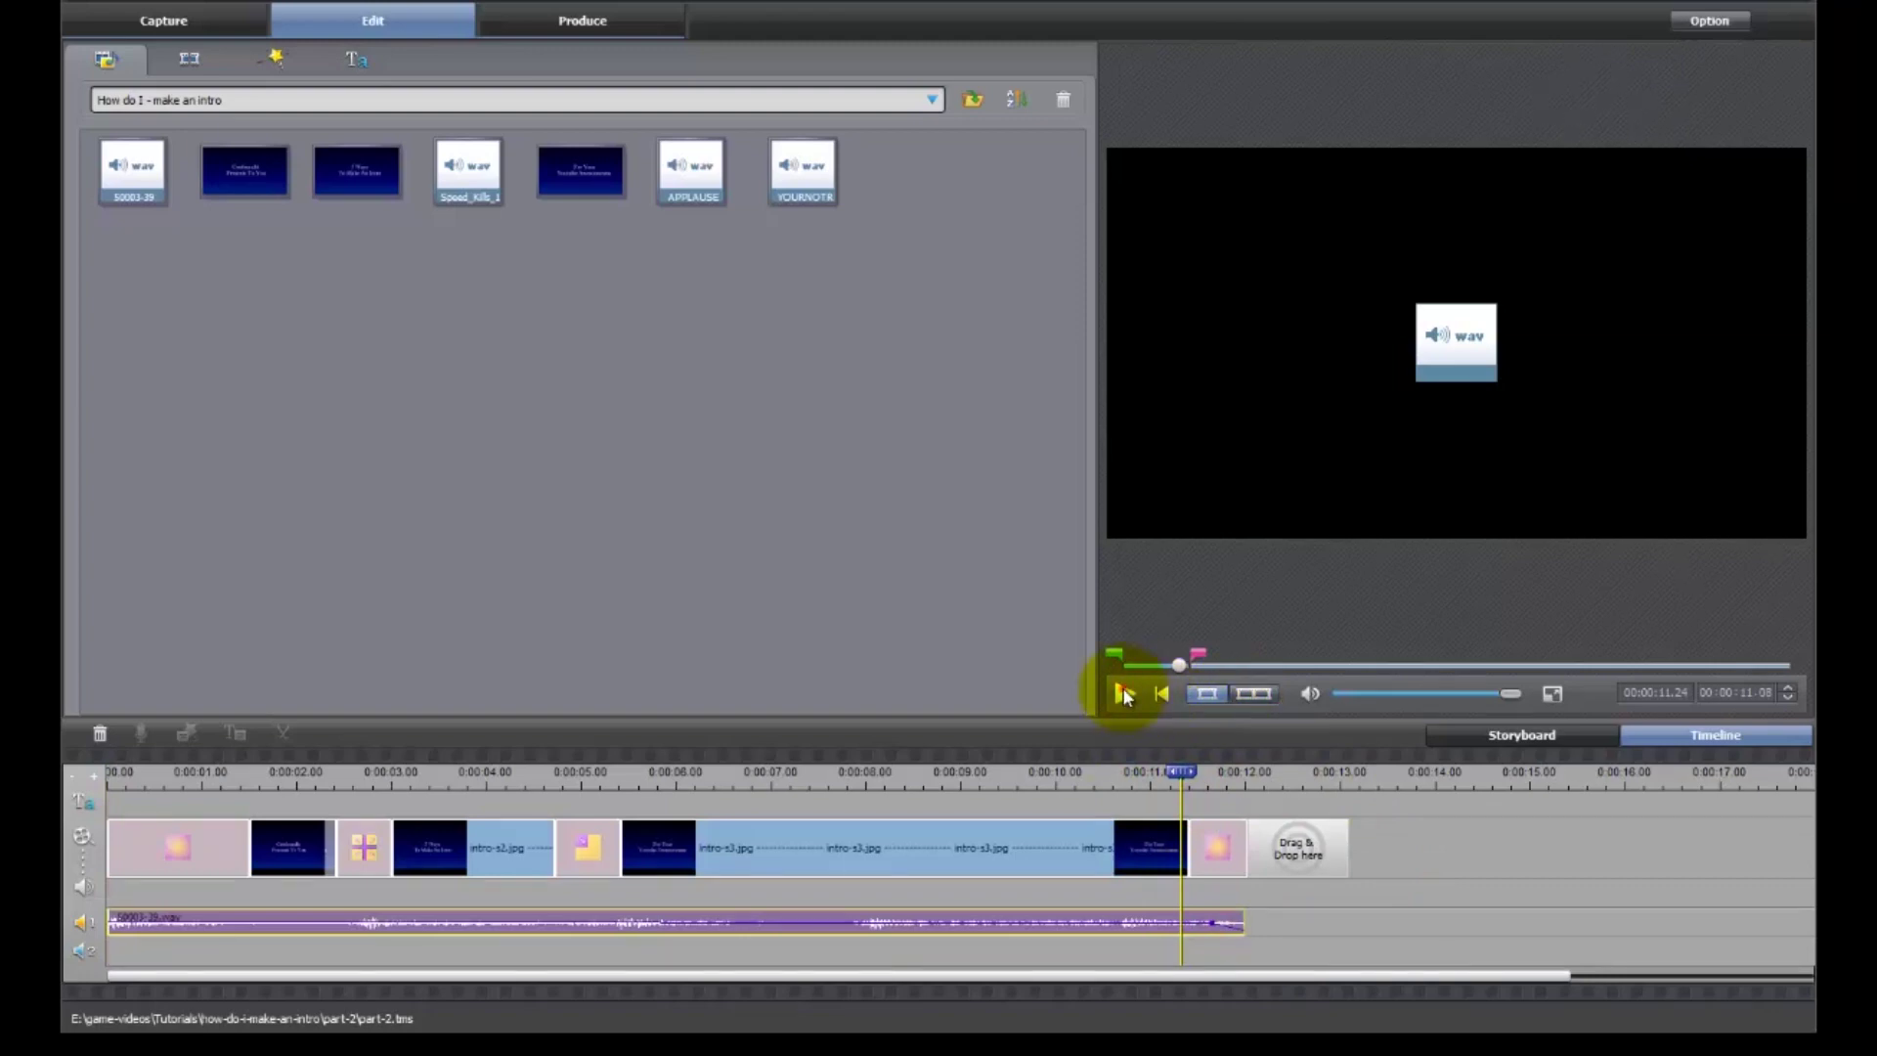
pyautogui.click(1124, 693)
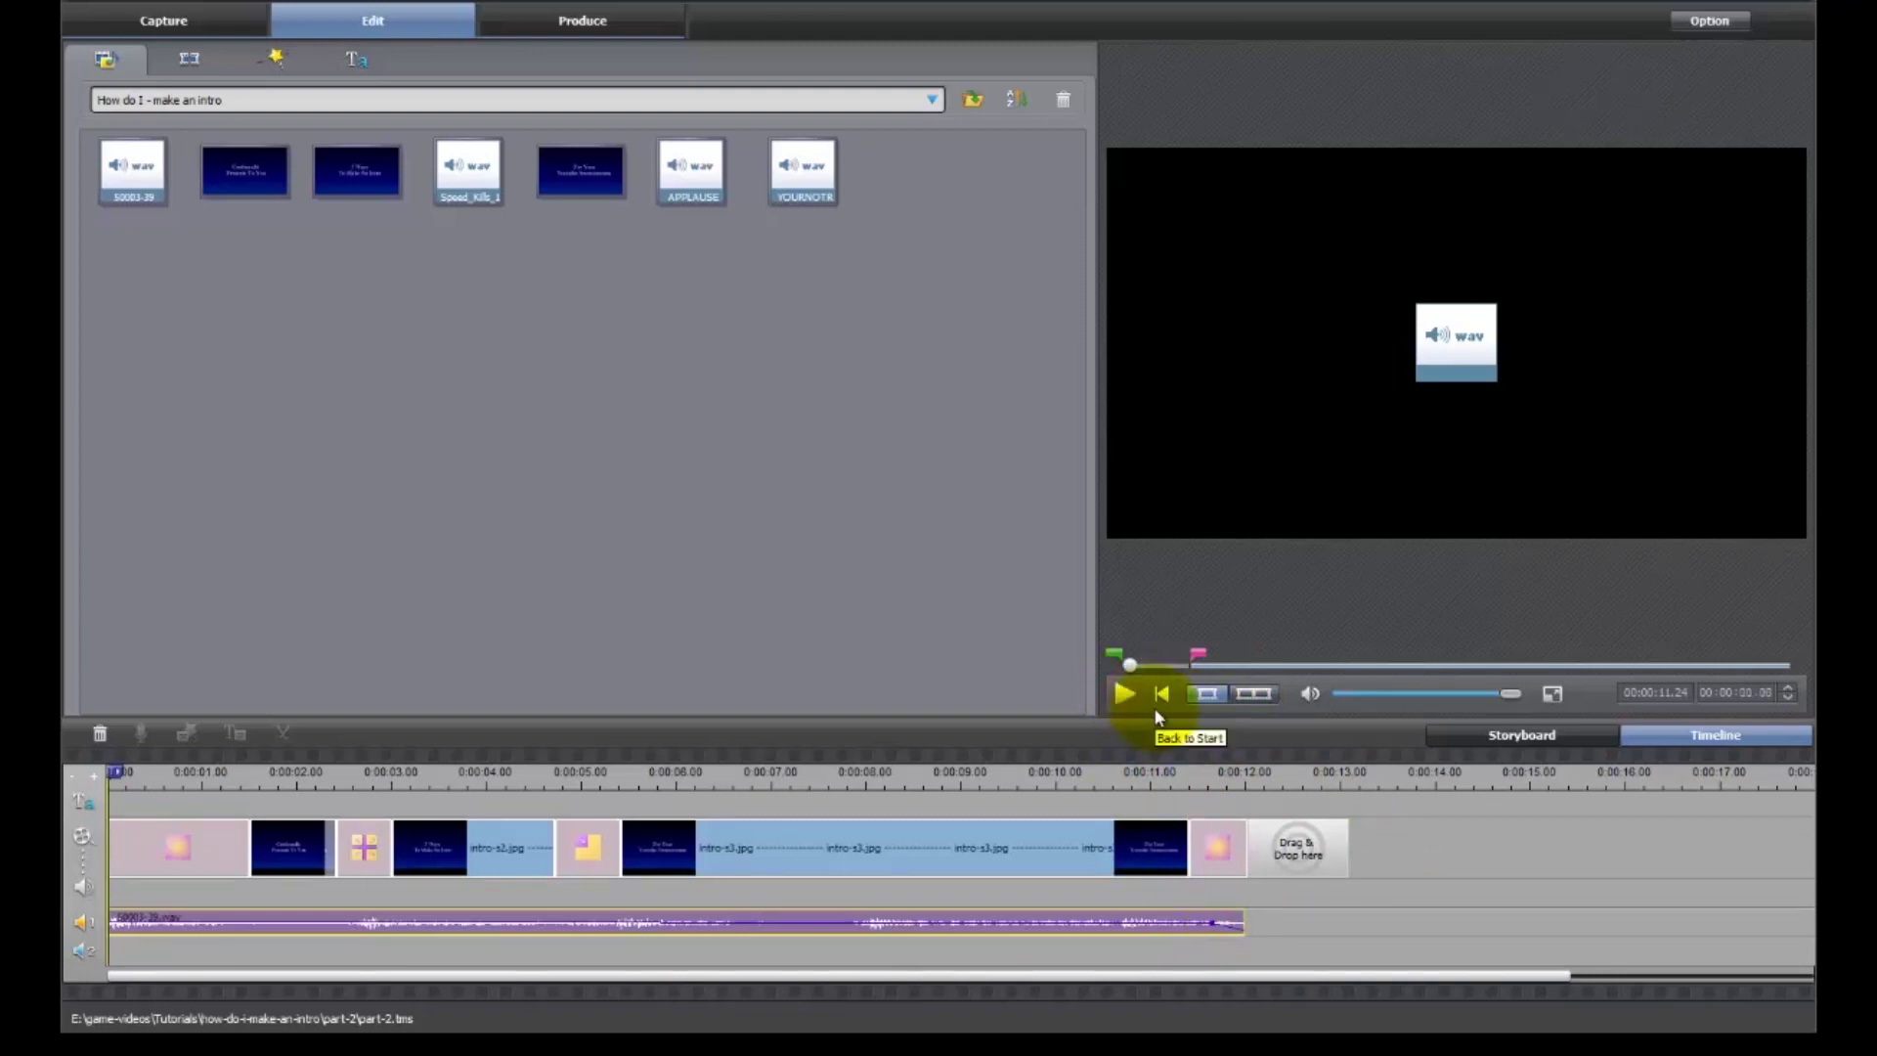
pyautogui.click(1072, 771)
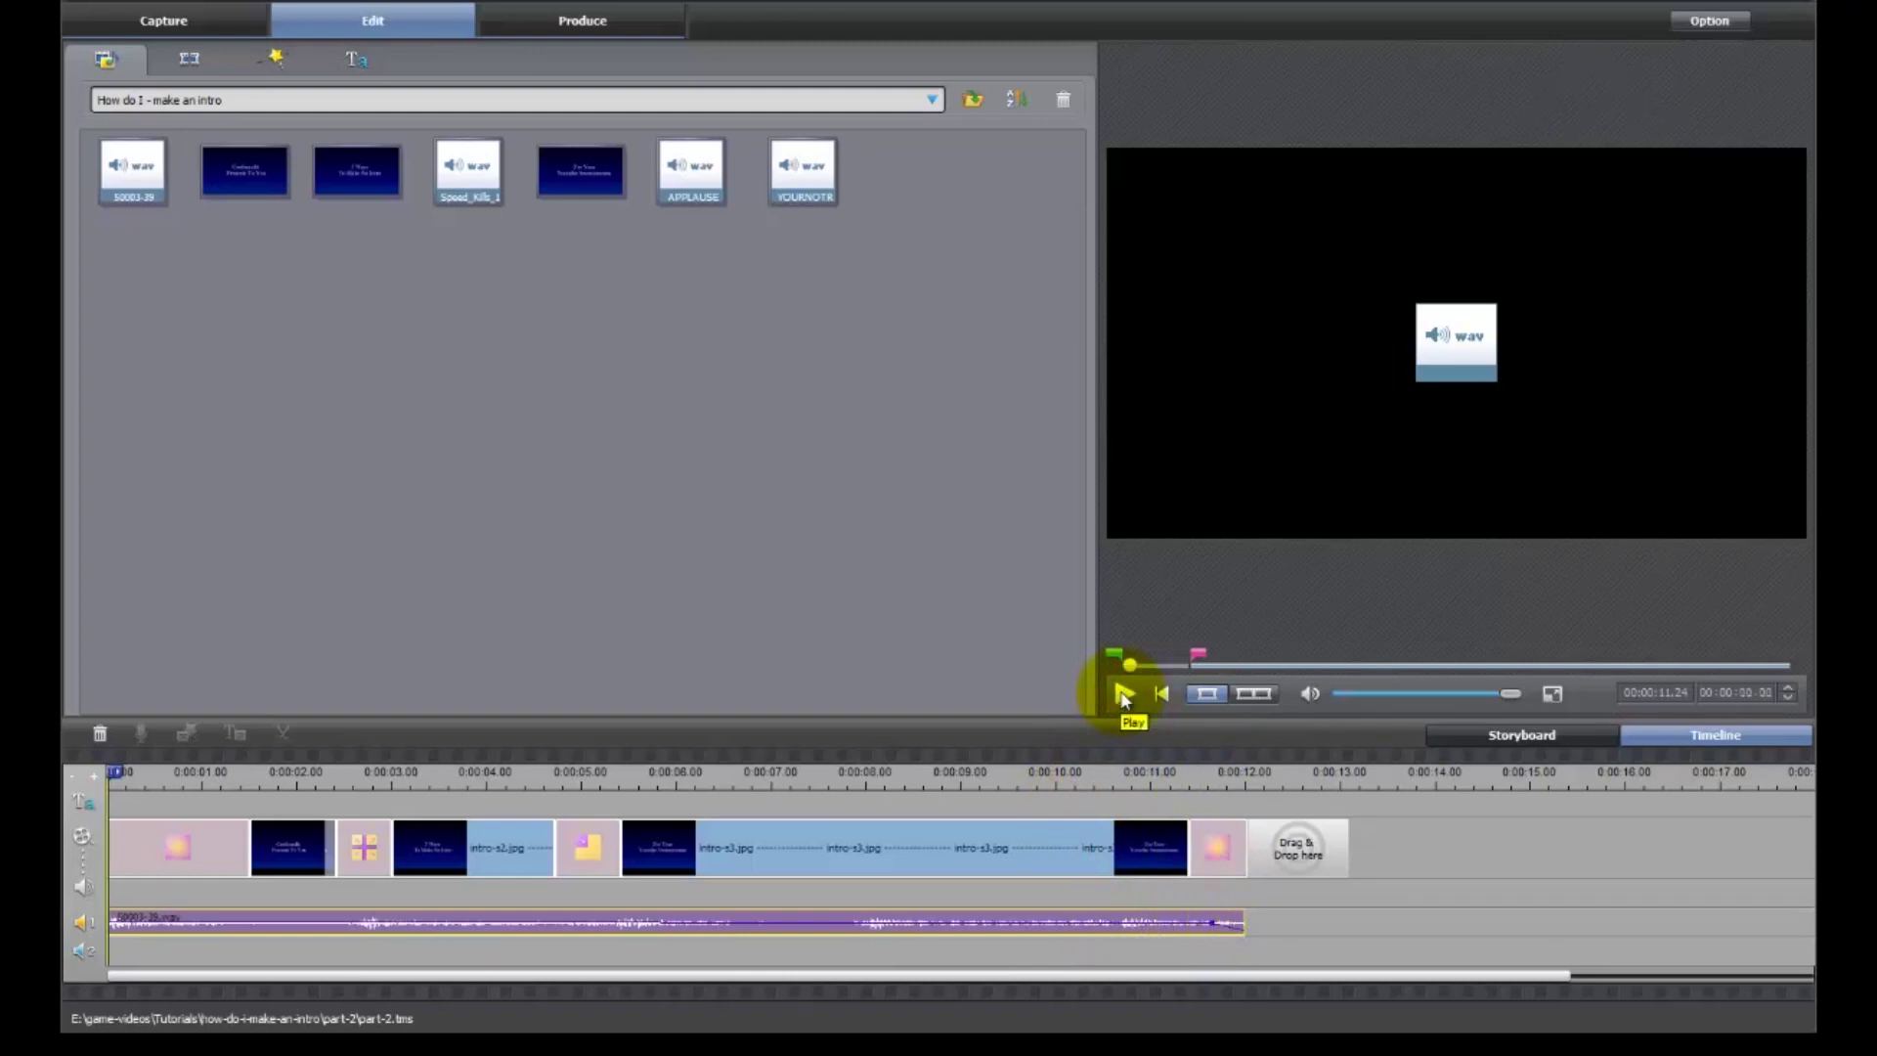
pyautogui.moveTo(1222, 926); pyautogui.dragTo(1217, 927)
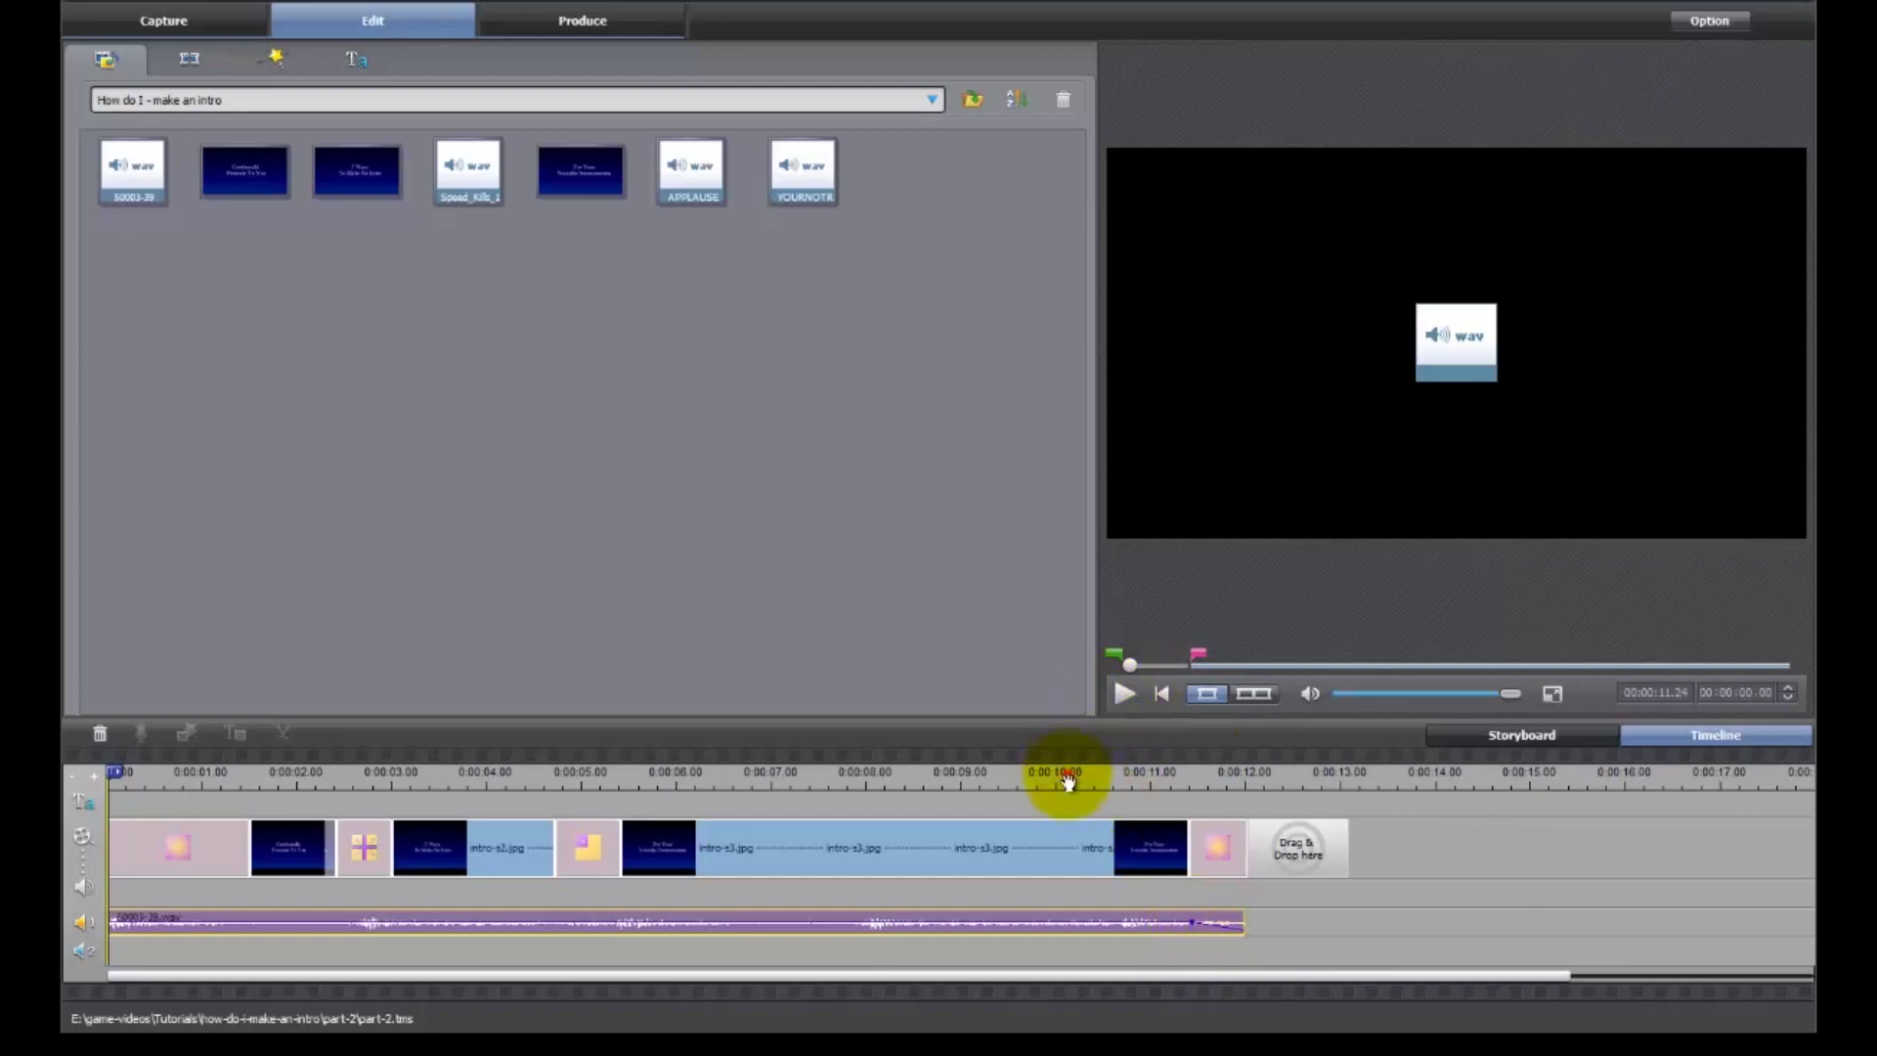
pyautogui.click(1067, 780)
pyautogui.click(1124, 693)
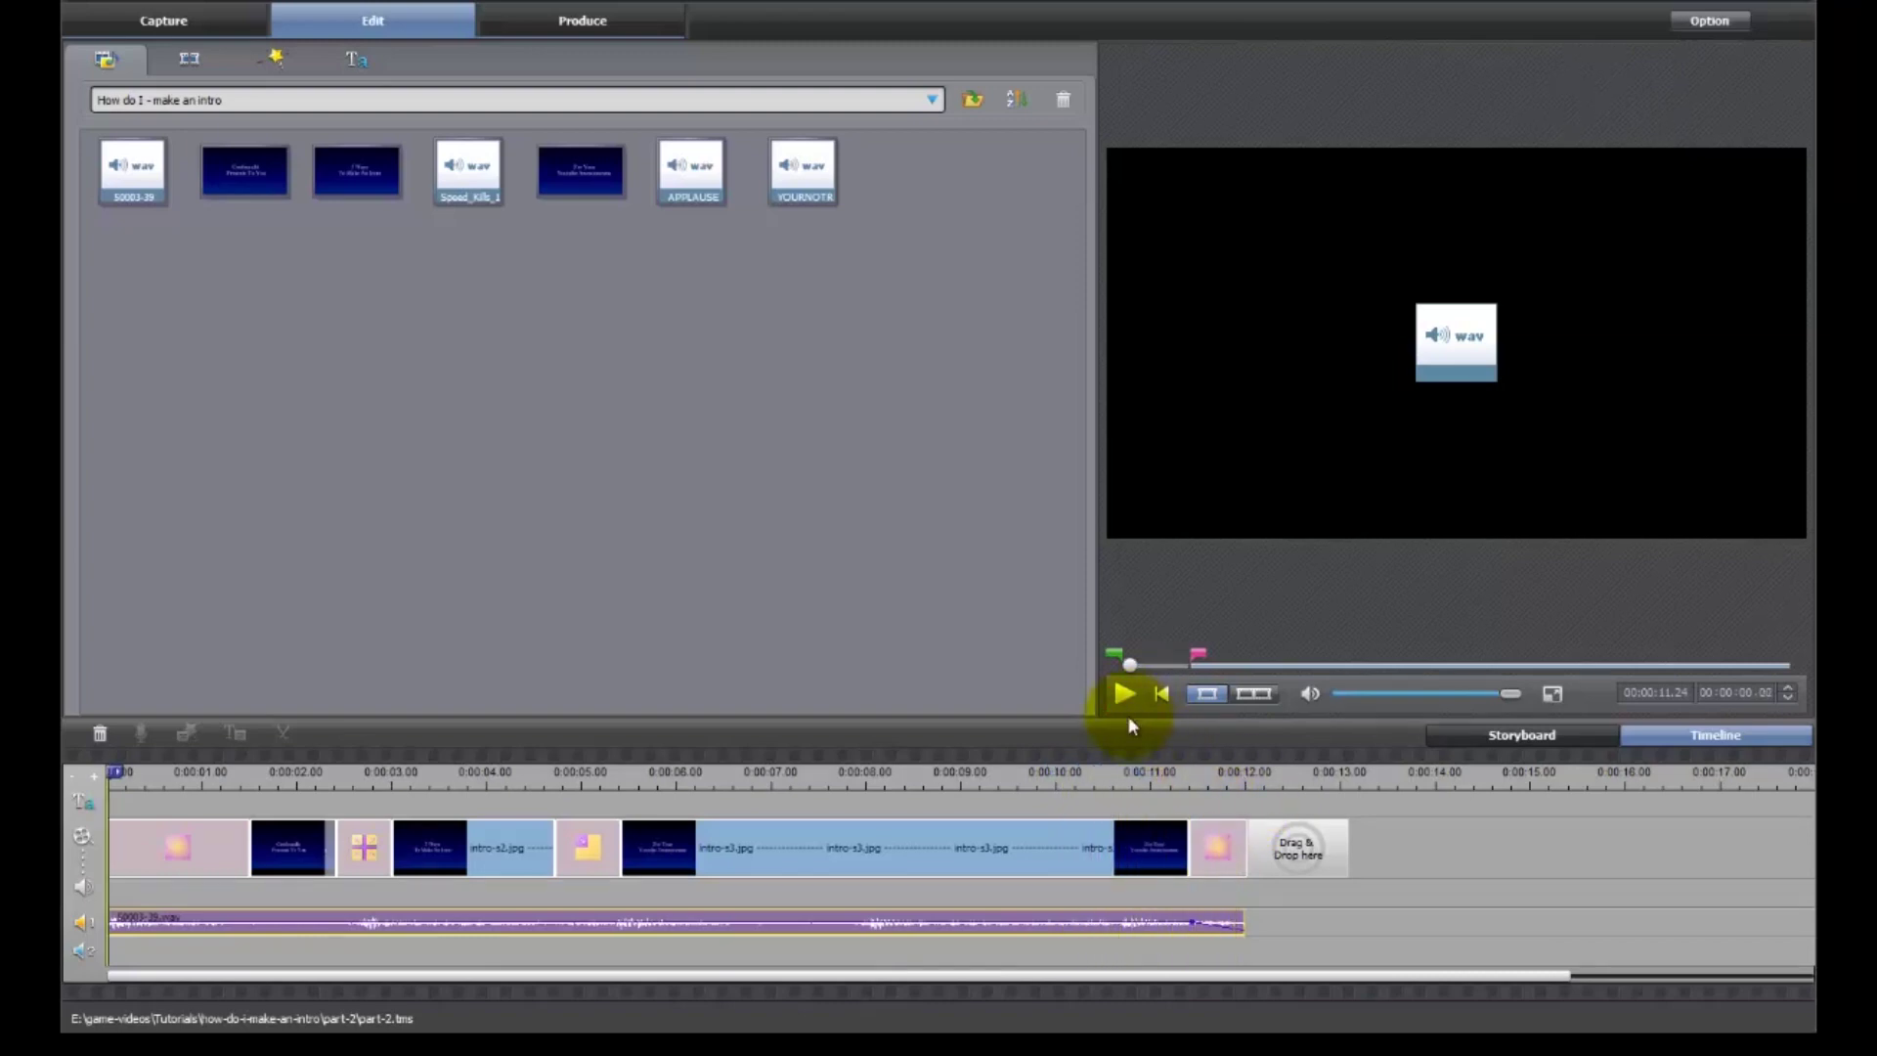
pyautogui.click(391, 840)
# Shorten the opening transition and the one between the first two cards so the first card starts sooner
pyautogui.moveTo(393, 839)
pyautogui.mouseDown()
pyautogui.moveTo(422, 839)
pyautogui.moveTo(378, 836)
pyautogui.mouseUp()
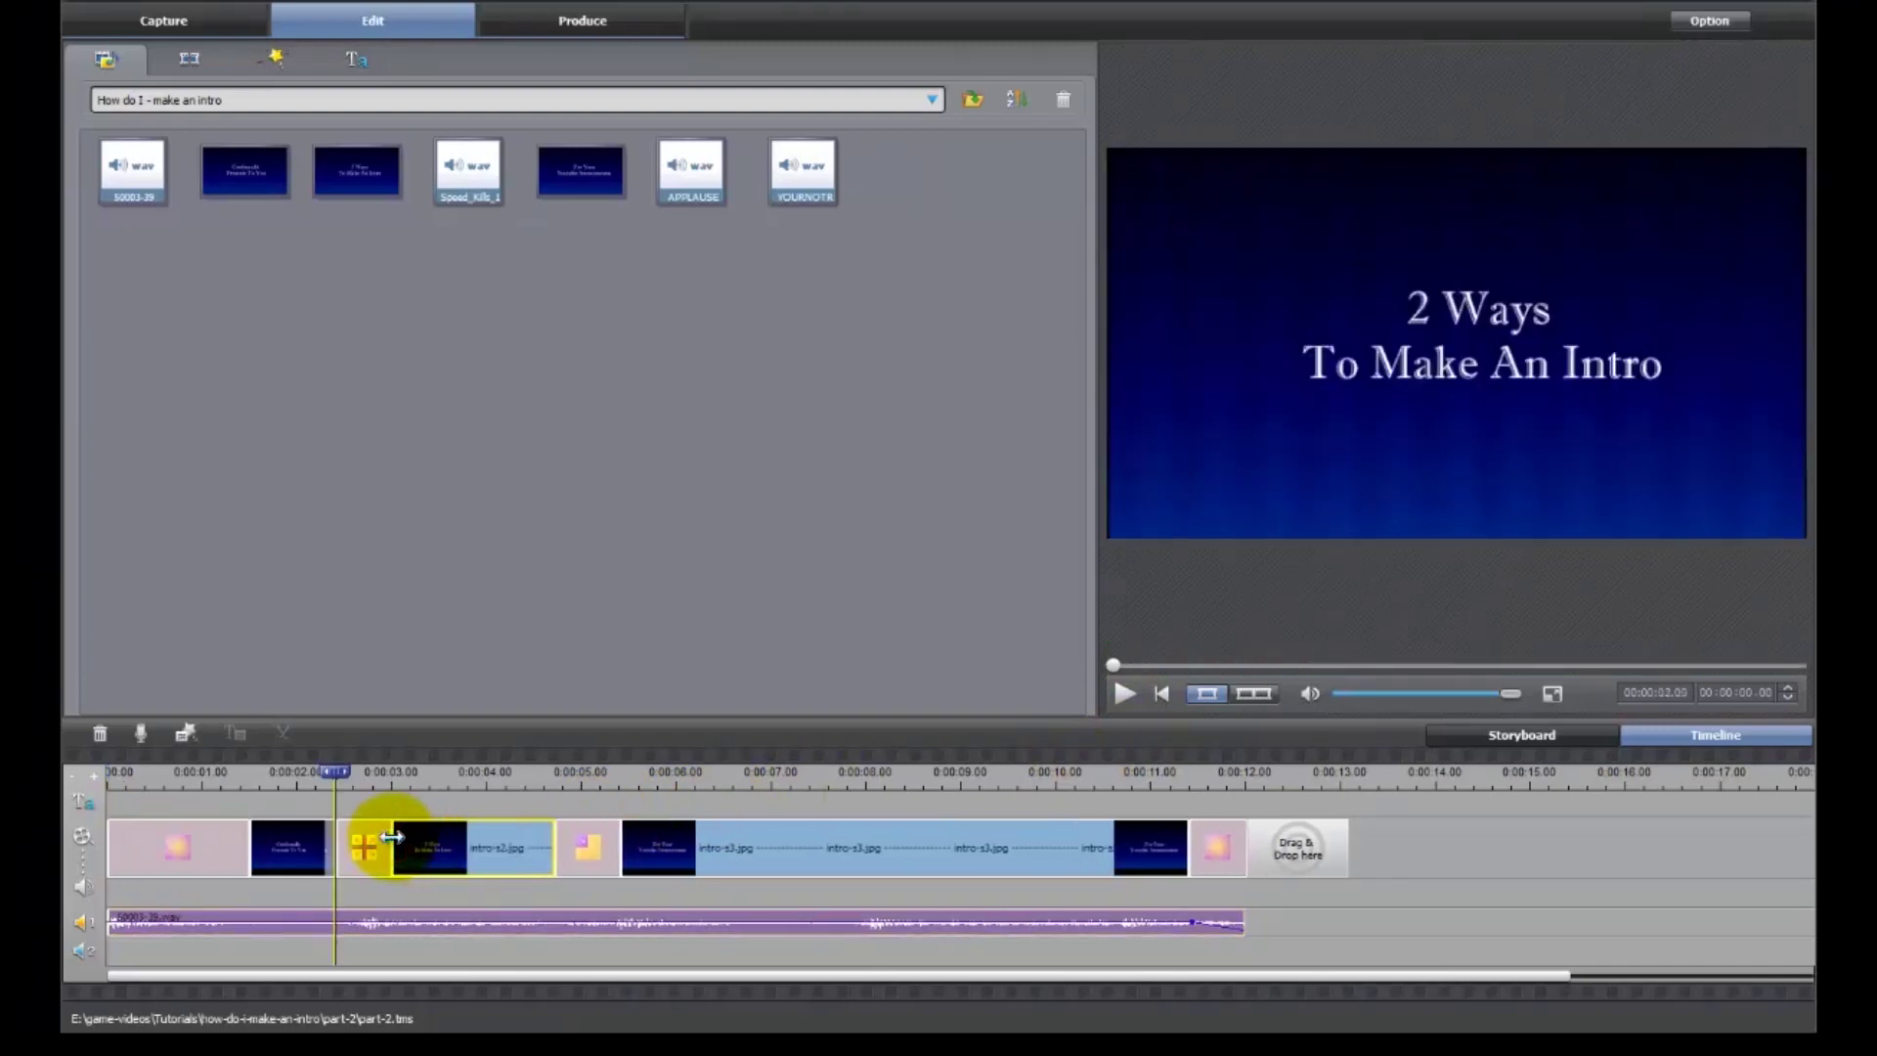
pyautogui.click(246, 845)
pyautogui.moveTo(247, 839); pyautogui.dragTo(161, 837)
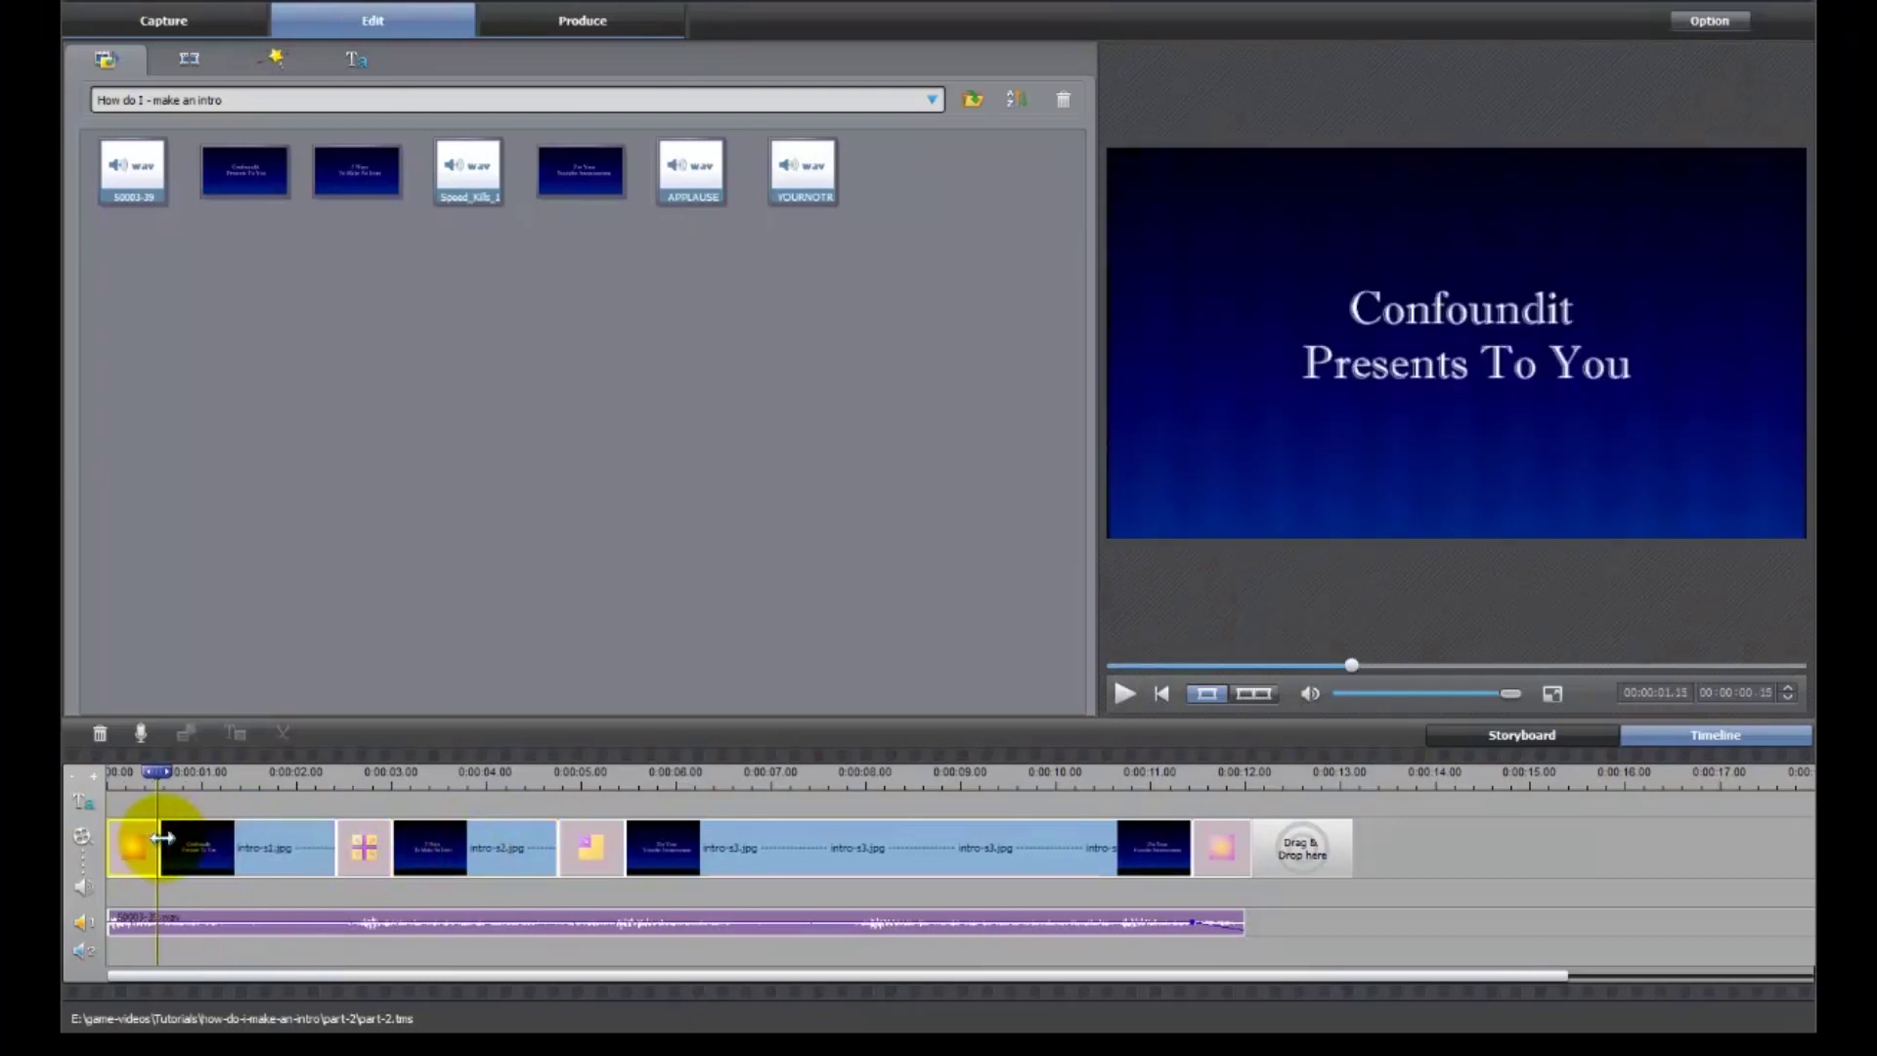
pyautogui.click(381, 849)
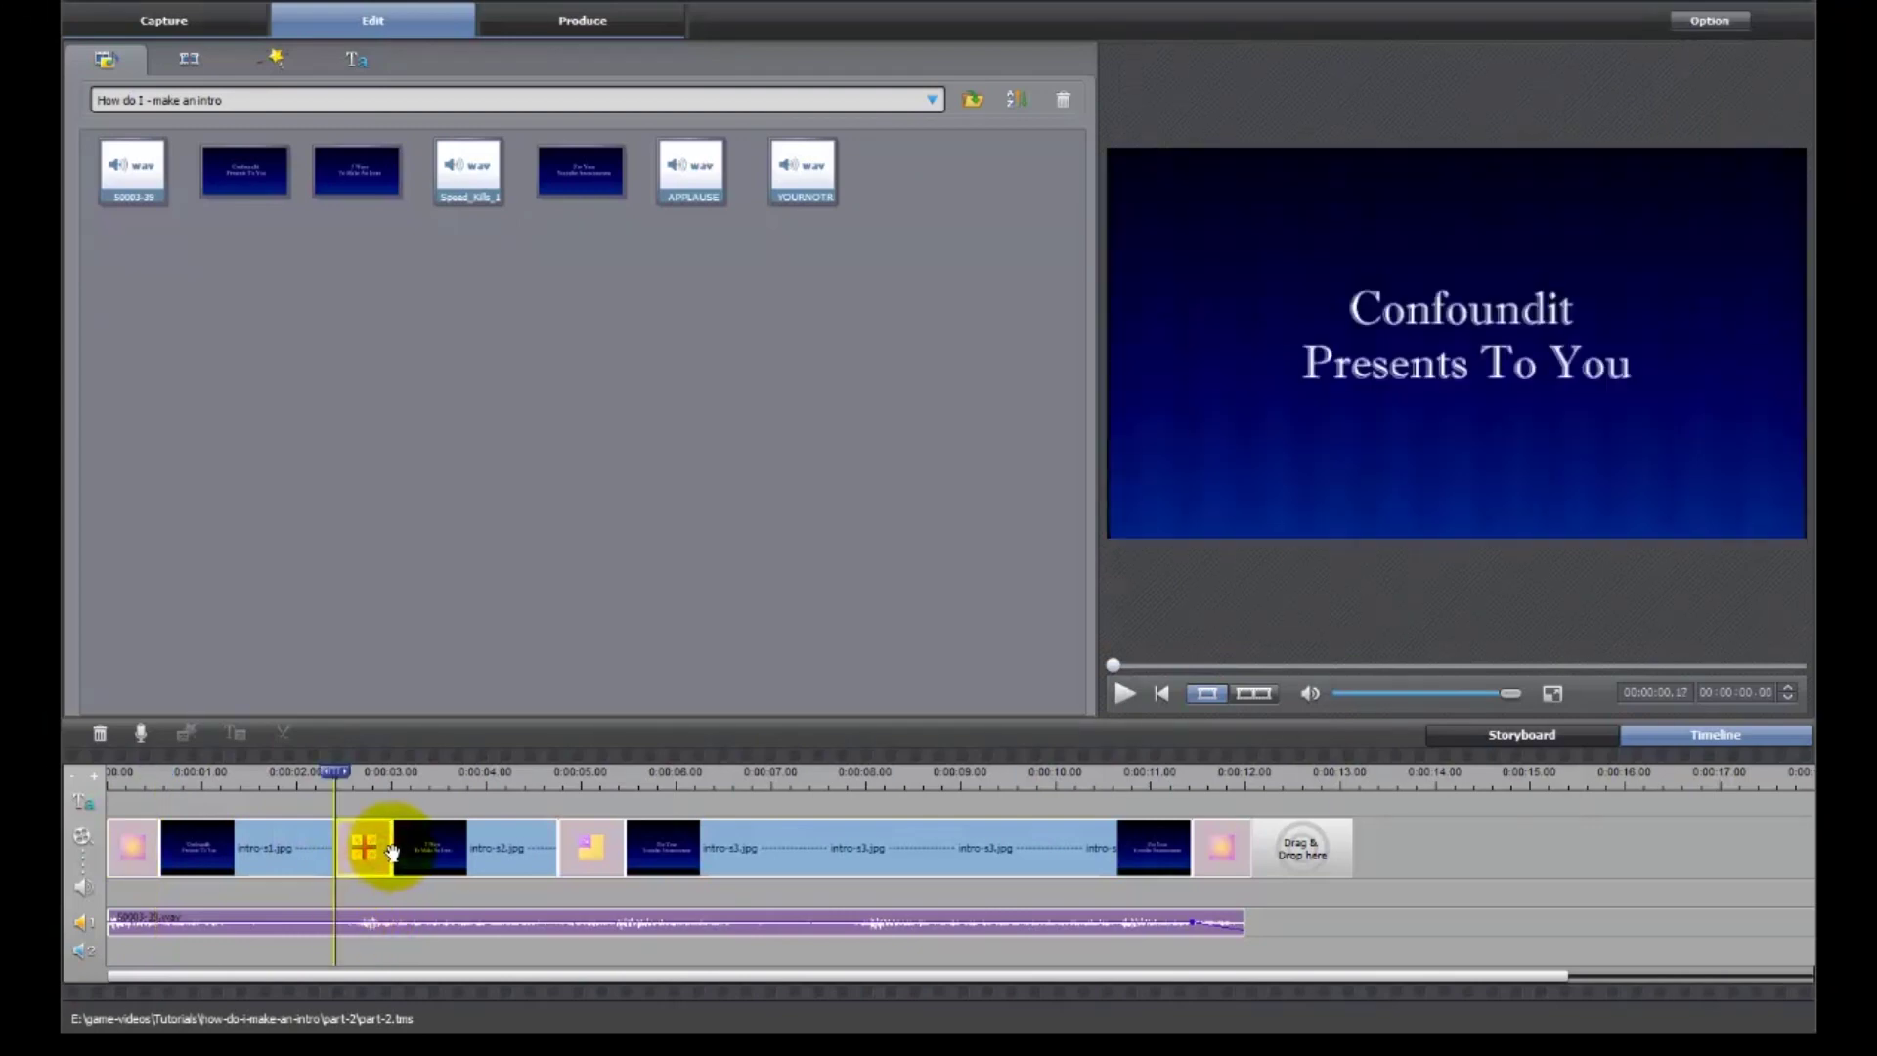
pyautogui.moveTo(389, 845); pyautogui.dragTo(319, 846)
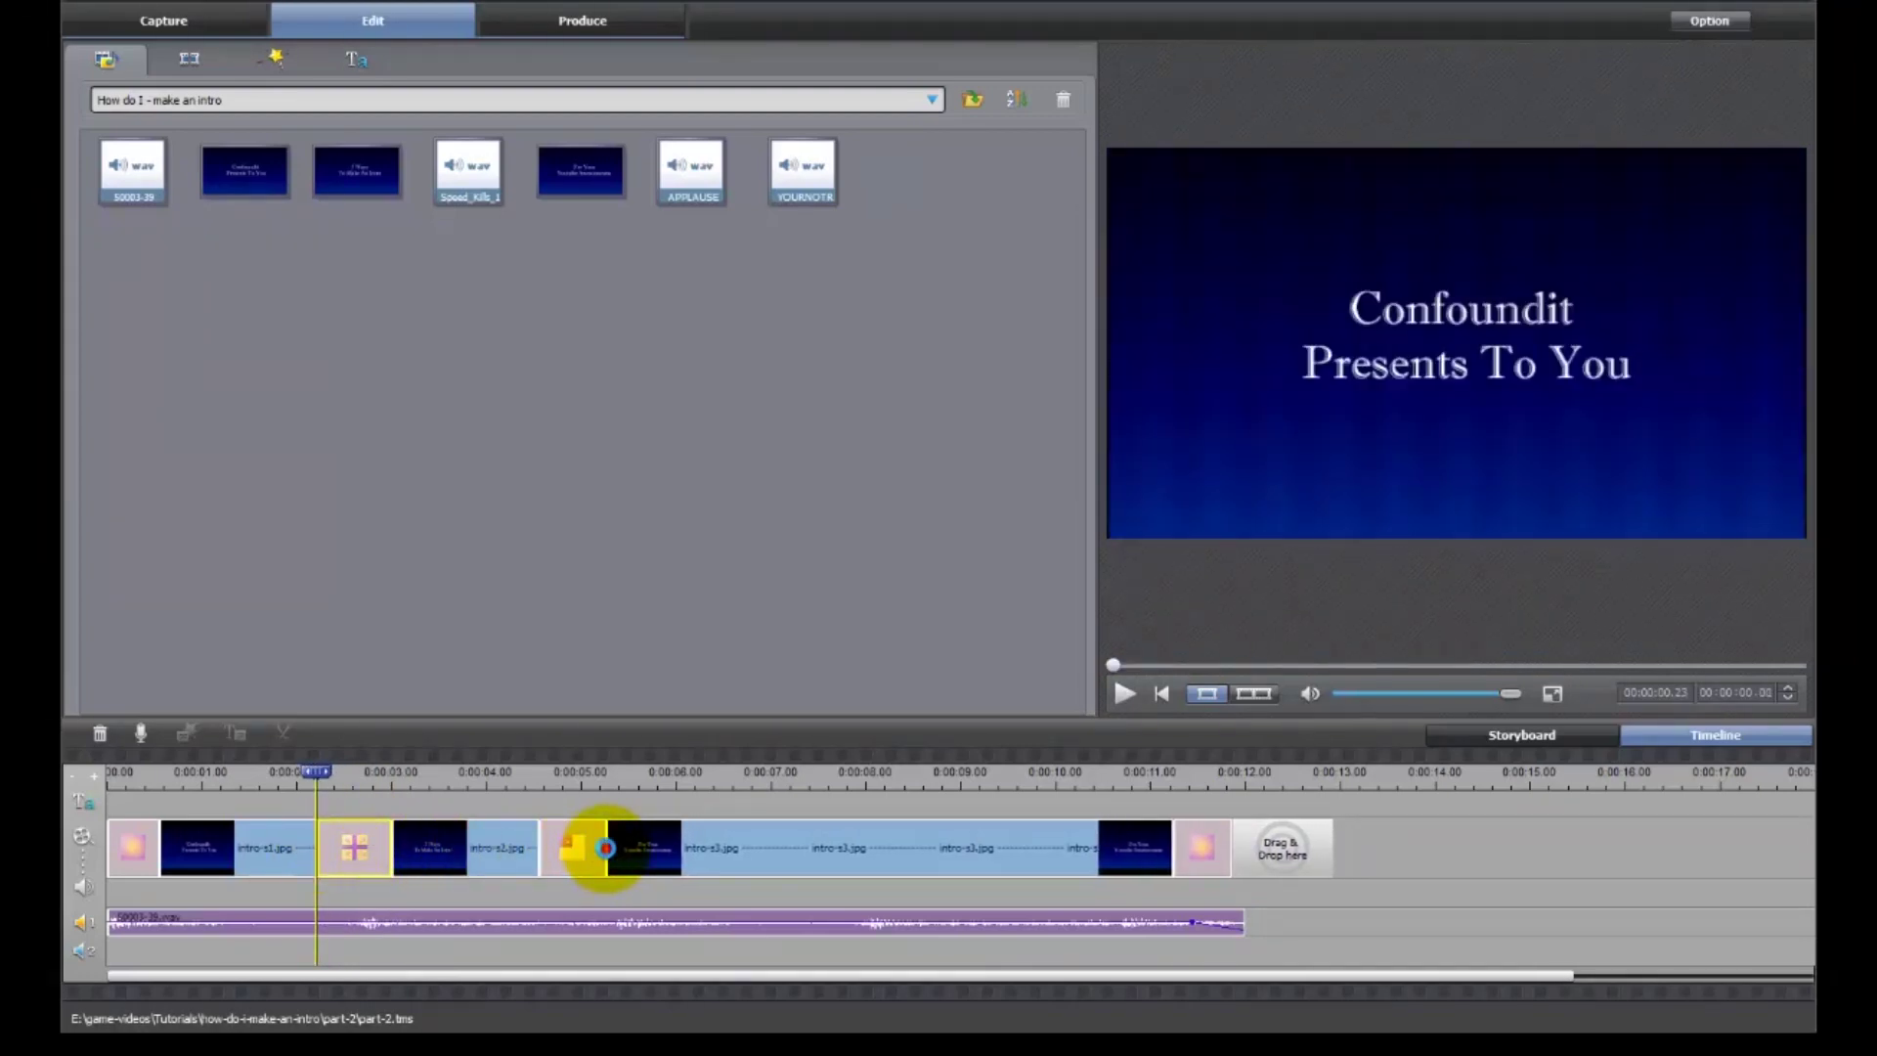
# Trim both ends of the For Your Youtube Awesomeness card and move its transition to lengthen the second card
pyautogui.click(601, 847)
pyautogui.moveTo(606, 842); pyautogui.dragTo(598, 843)
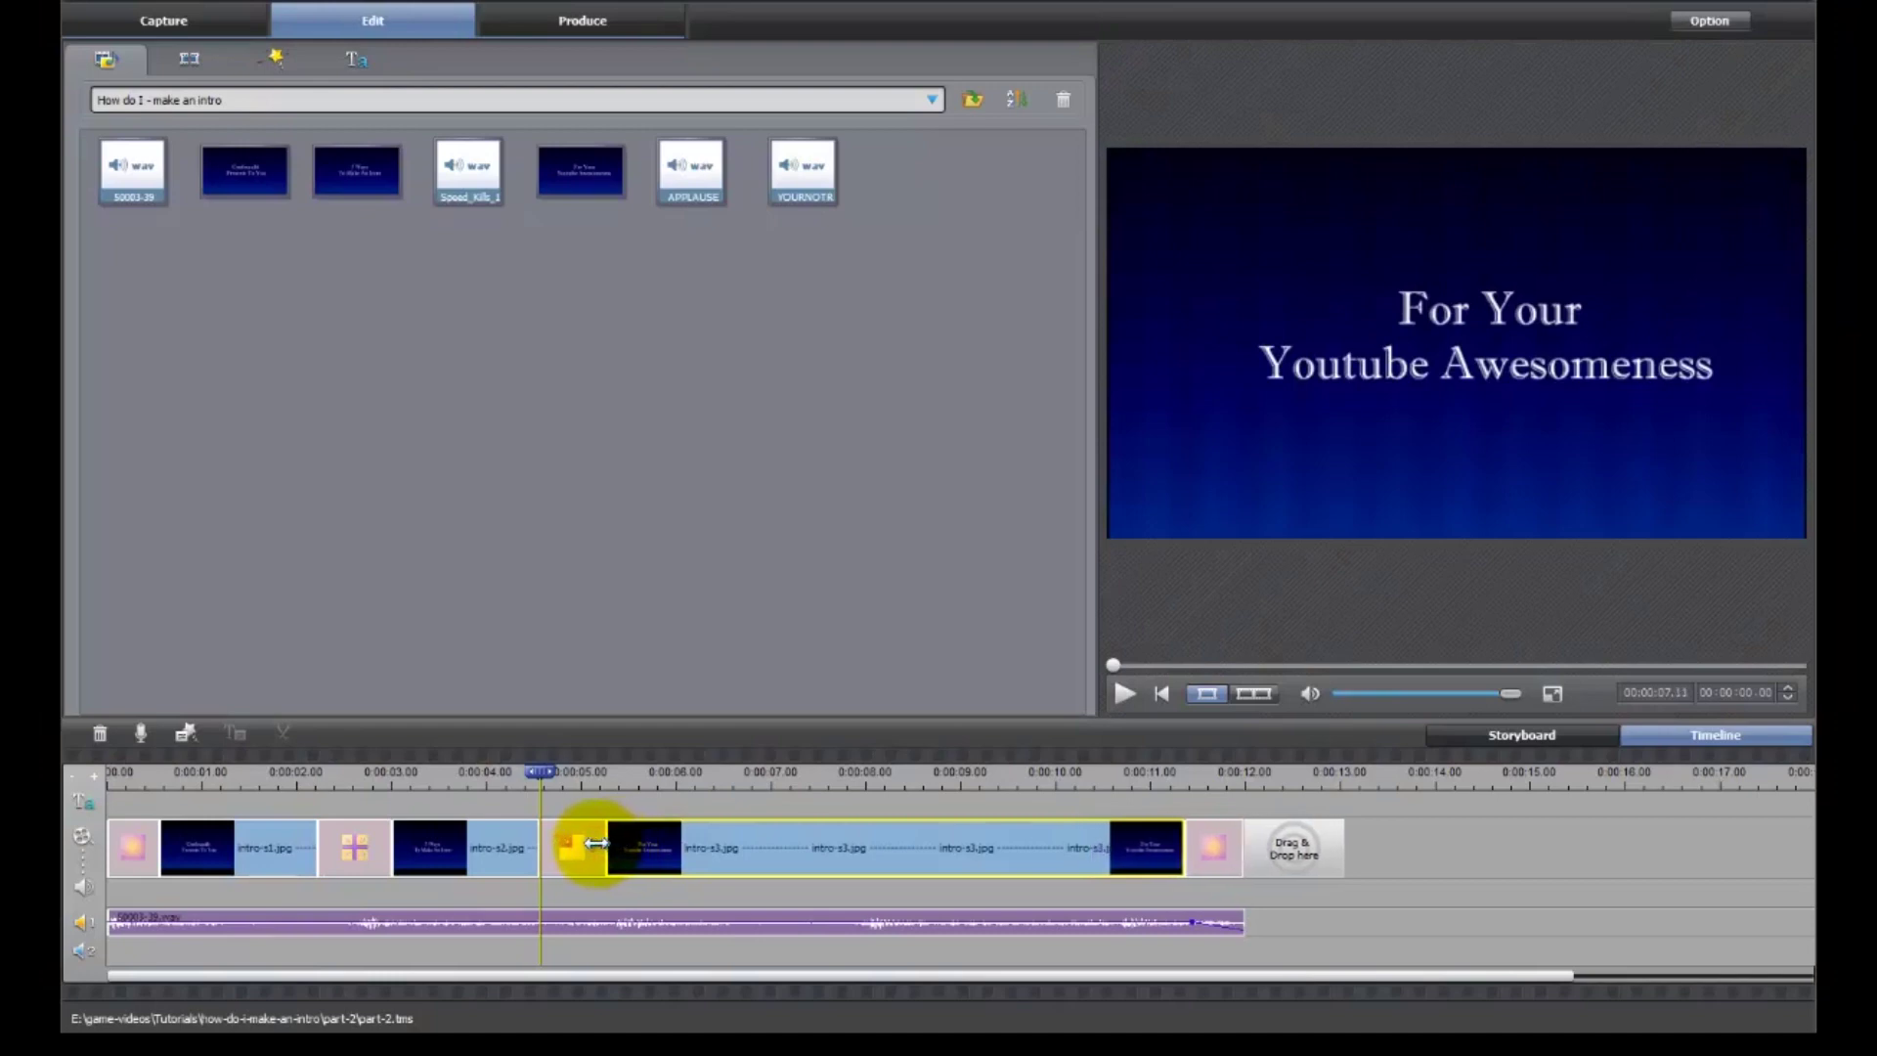
pyautogui.click(560, 841)
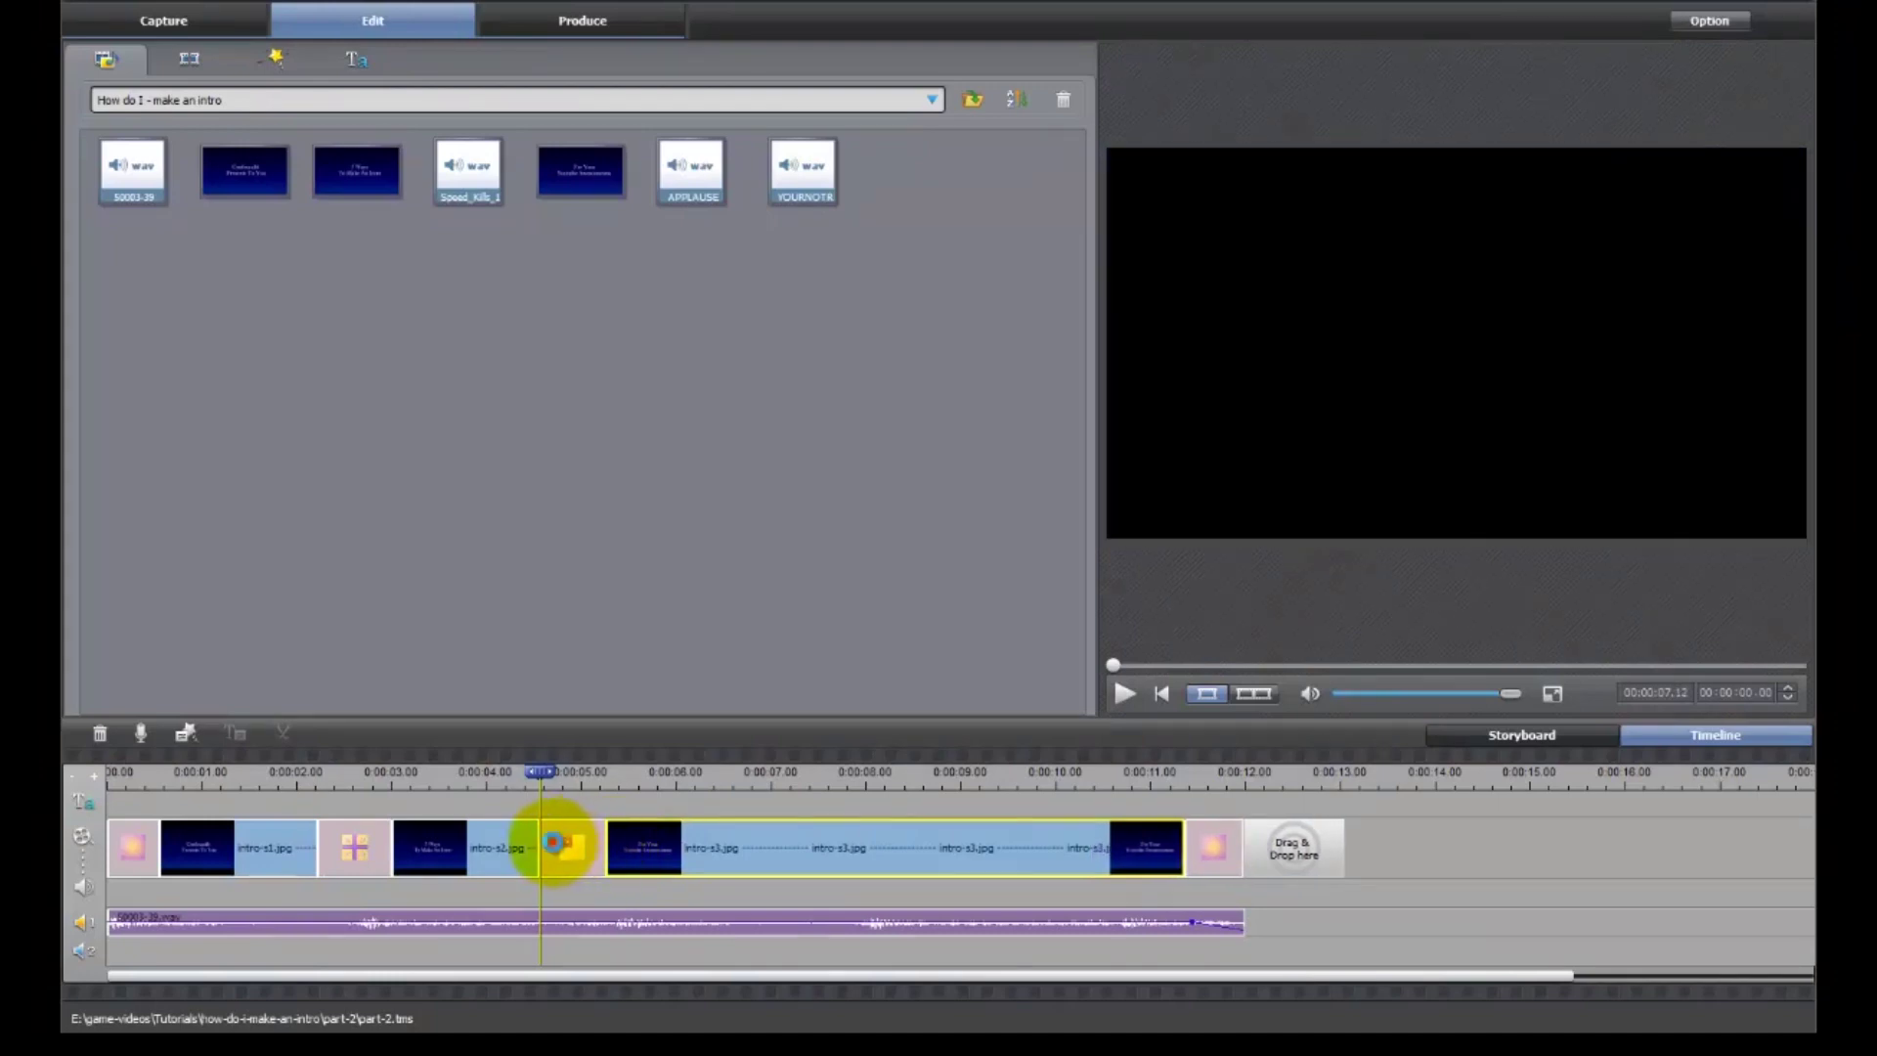
pyautogui.moveTo(540, 842); pyautogui.dragTo(622, 843)
pyautogui.click(723, 843)
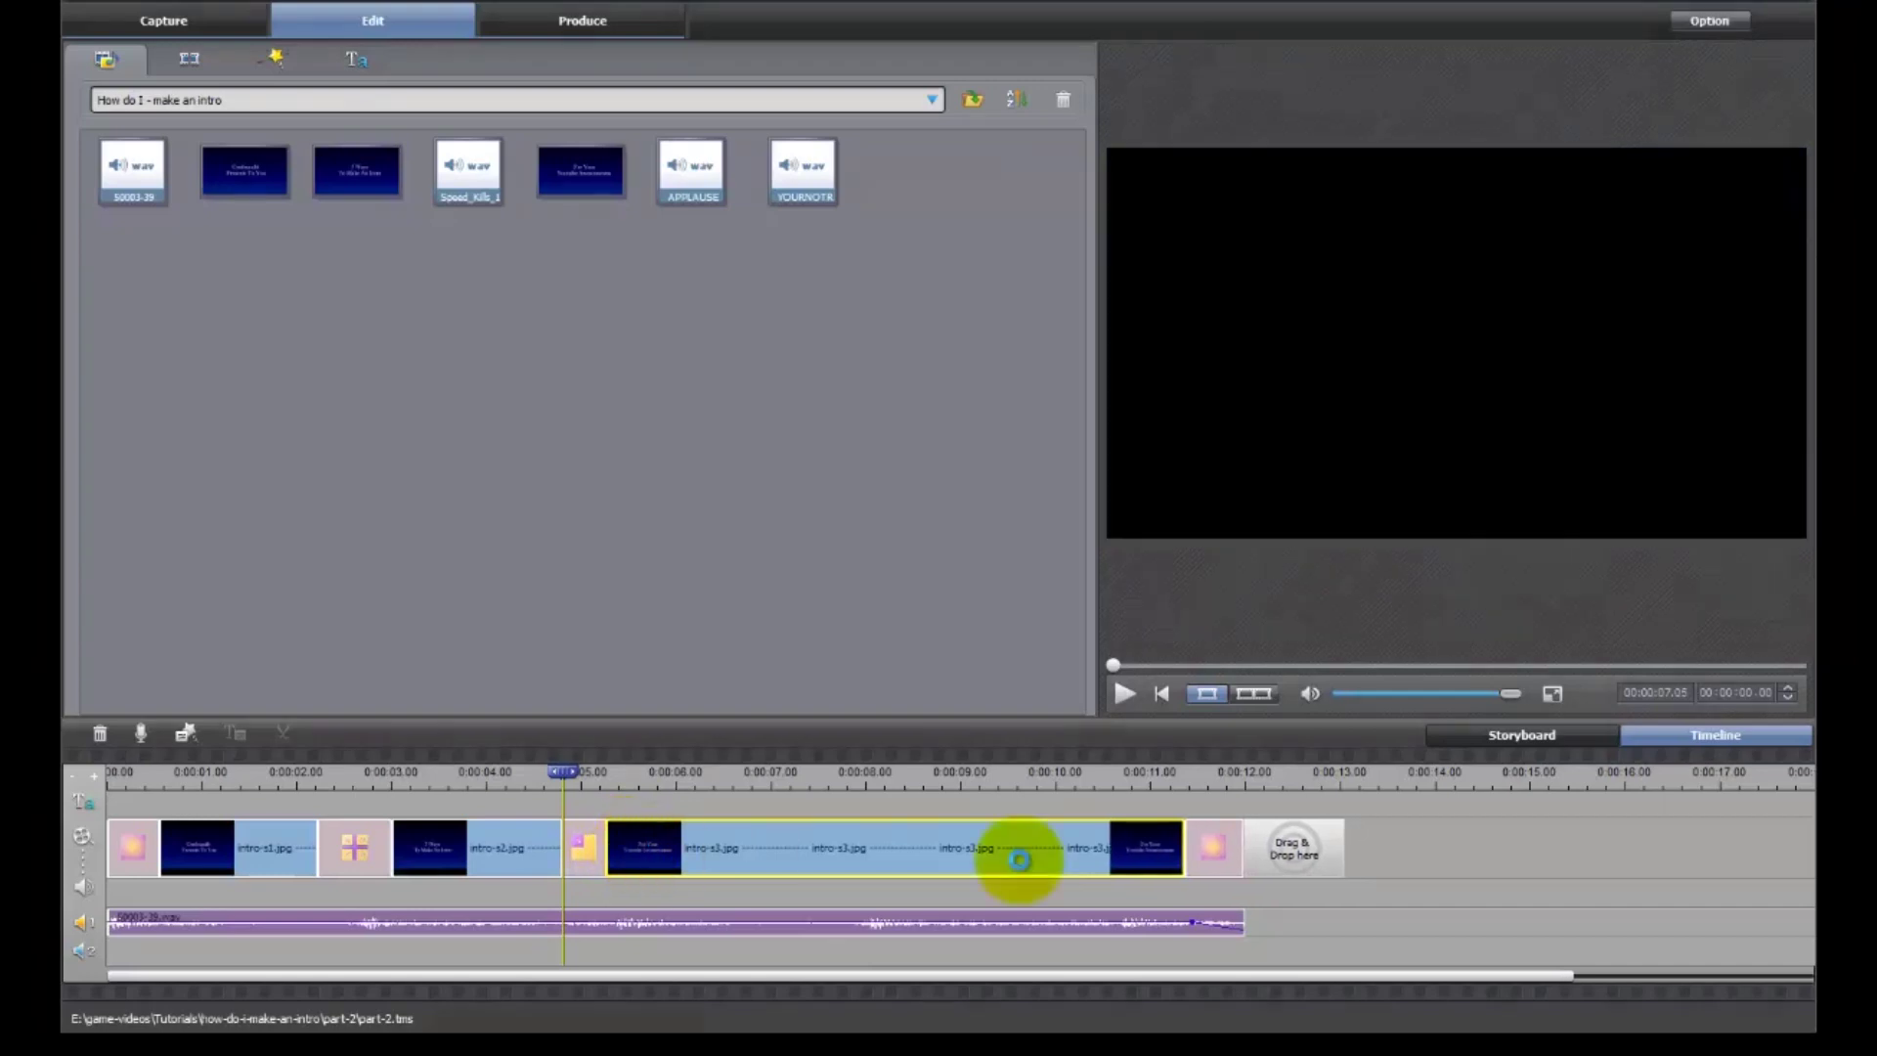
pyautogui.moveTo(1181, 843); pyautogui.dragTo(1136, 843)
# Resize the transition before the third card and lengthen the 2 Ways To Make An Intro card
pyautogui.click(610, 848)
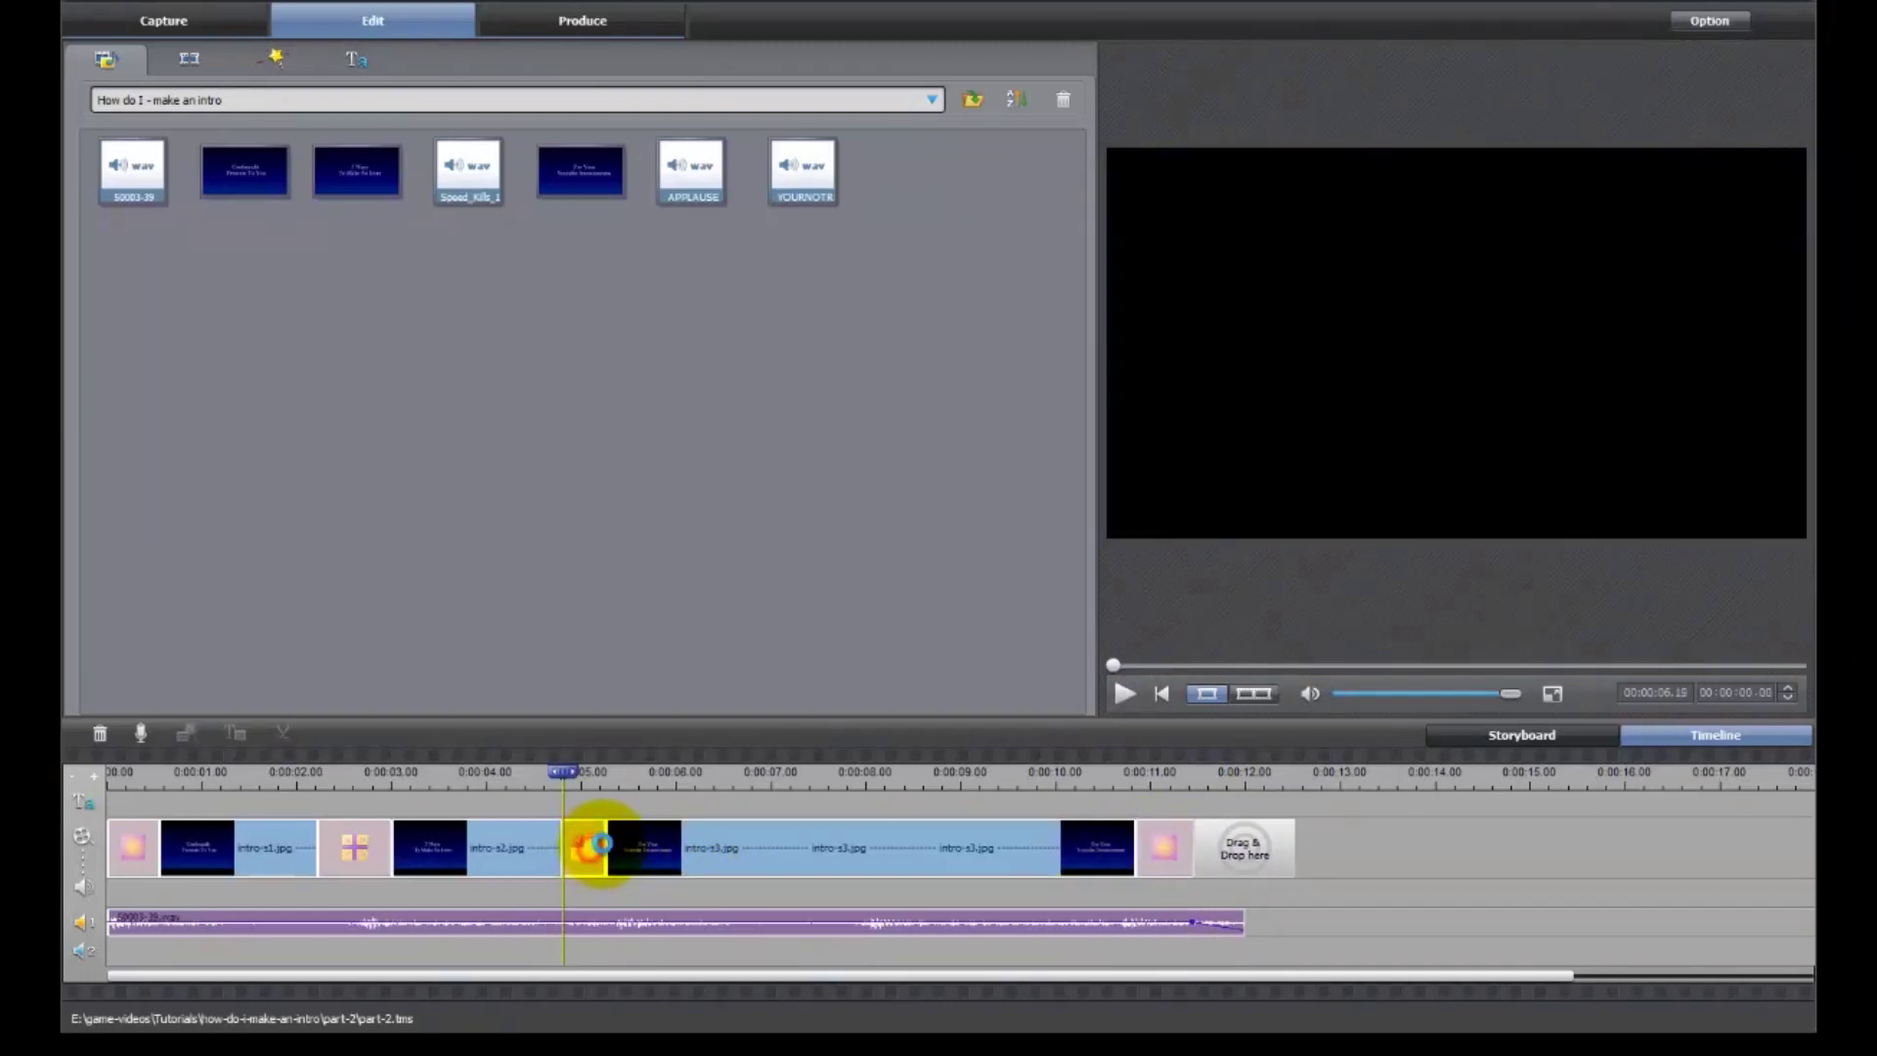
pyautogui.click(590, 847)
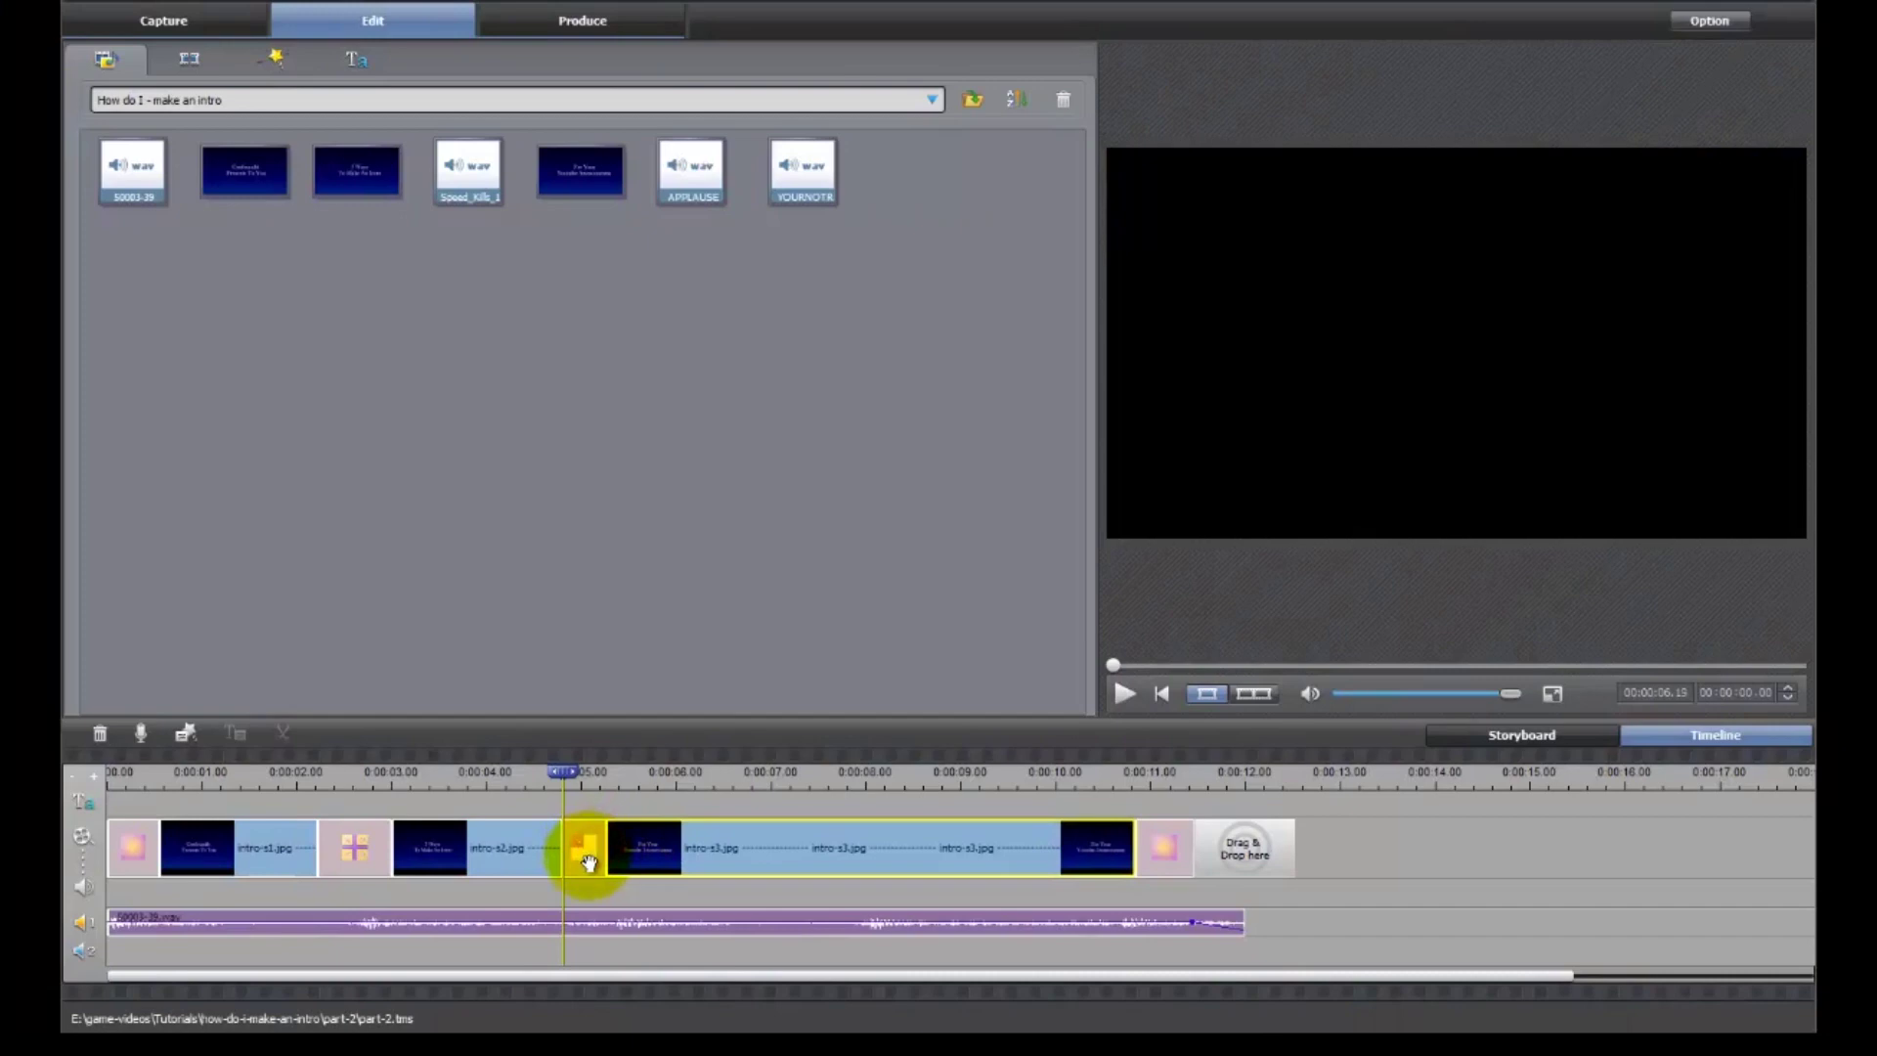
pyautogui.click(591, 856)
pyautogui.moveTo(600, 848)
pyautogui.mouseDown()
pyautogui.moveTo(623, 851)
pyautogui.moveTo(605, 850)
pyautogui.mouseUp()
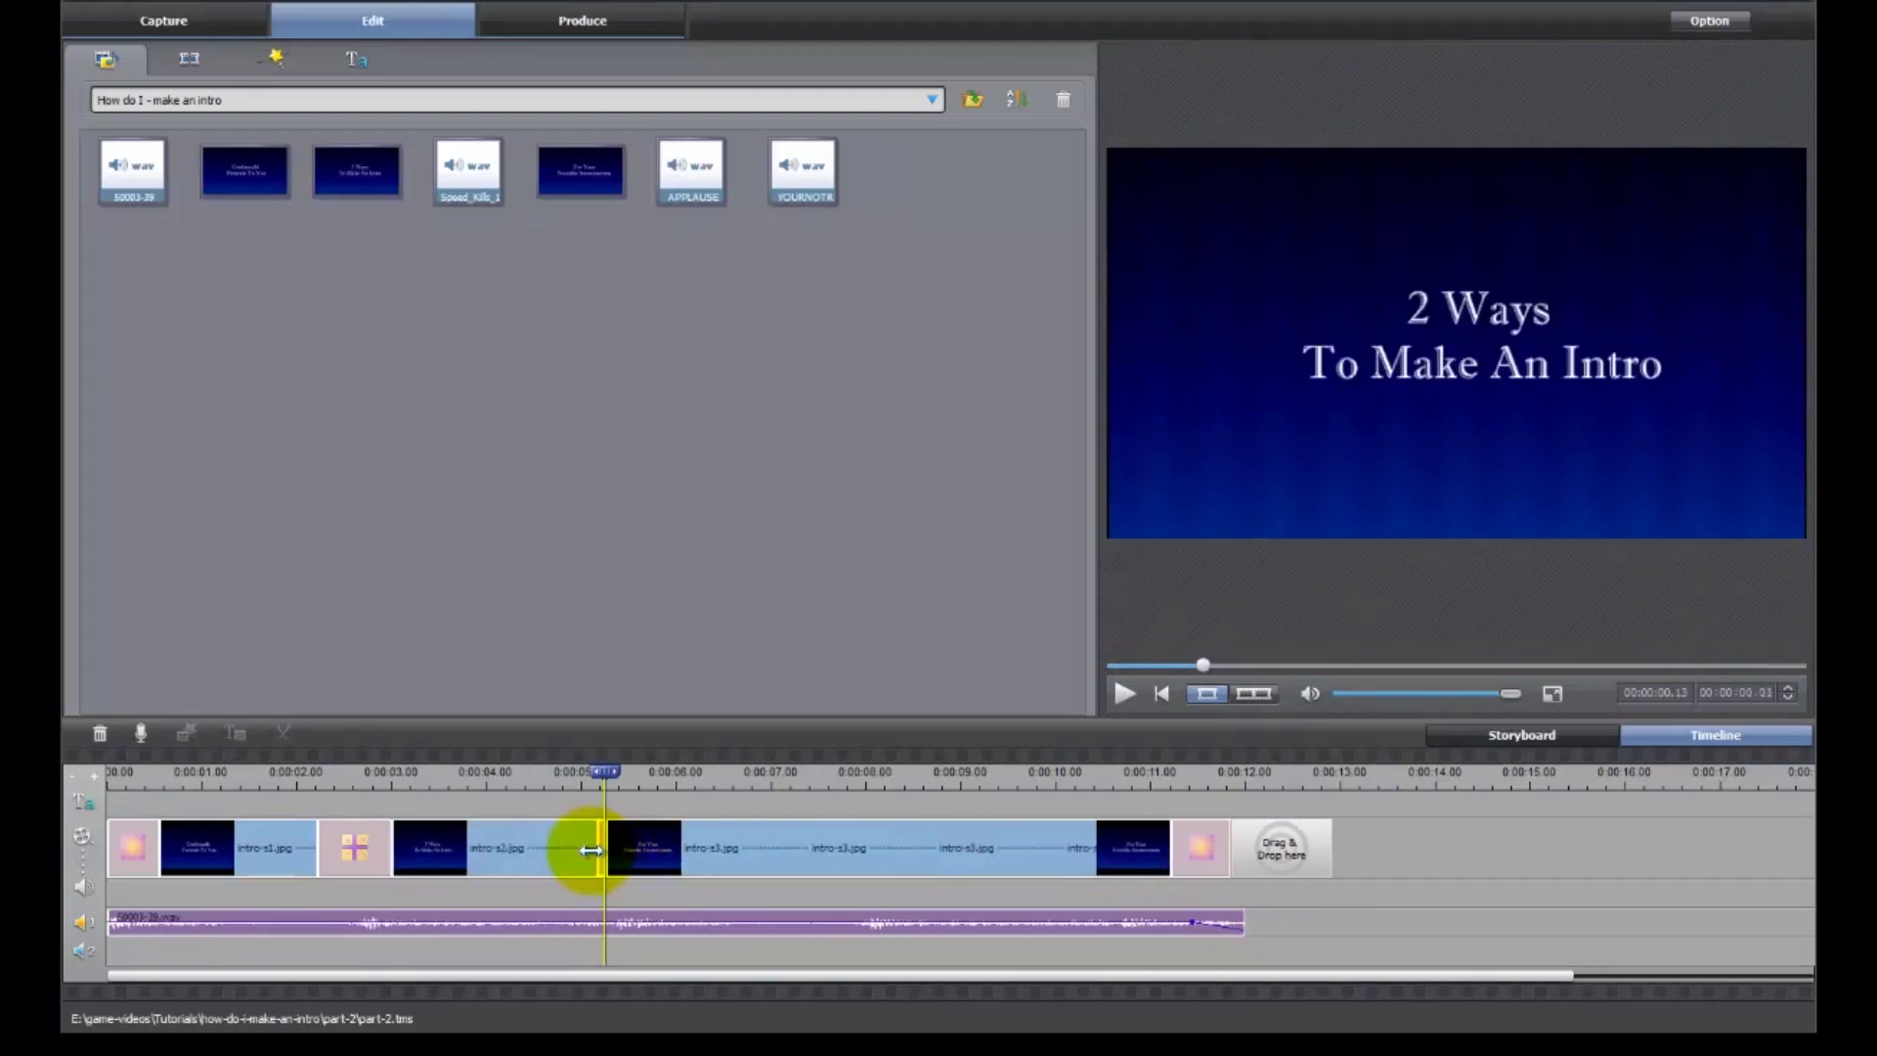
pyautogui.moveTo(611, 851); pyautogui.dragTo(515, 850)
pyautogui.click(513, 853)
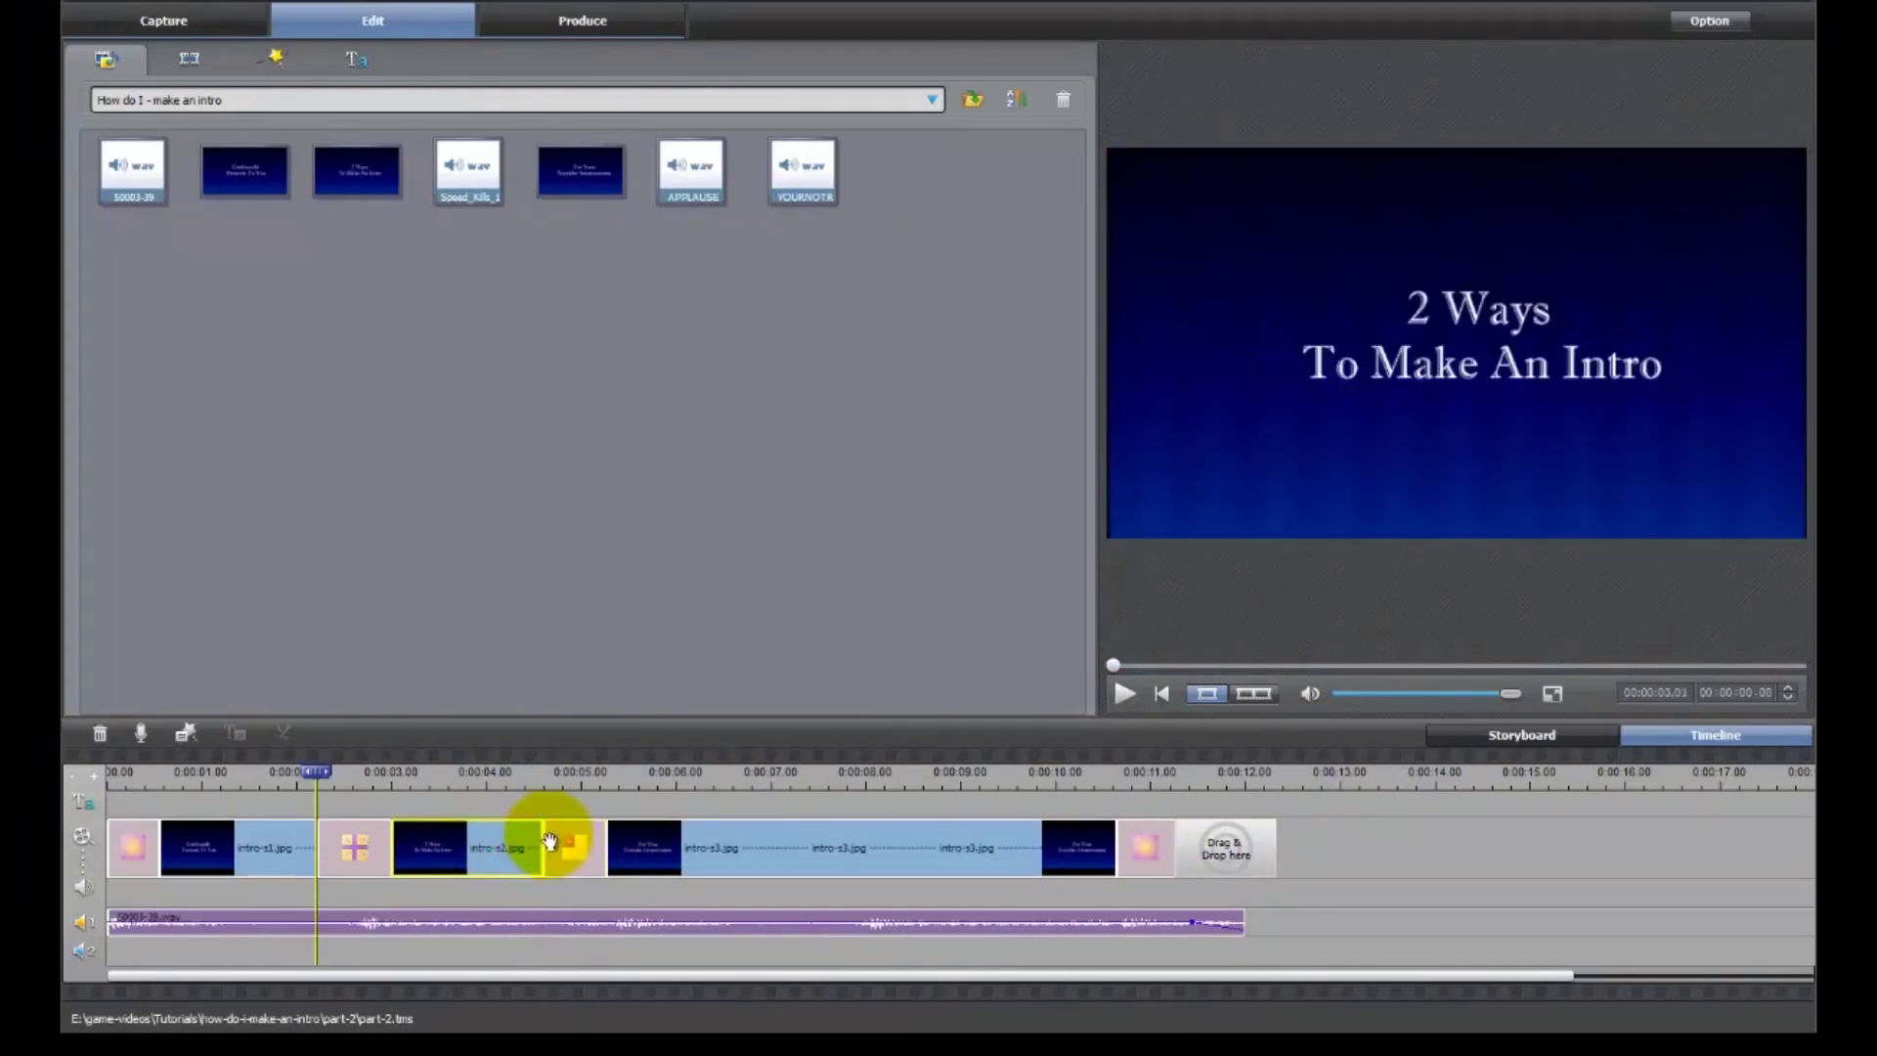
pyautogui.moveTo(541, 834); pyautogui.dragTo(614, 838)
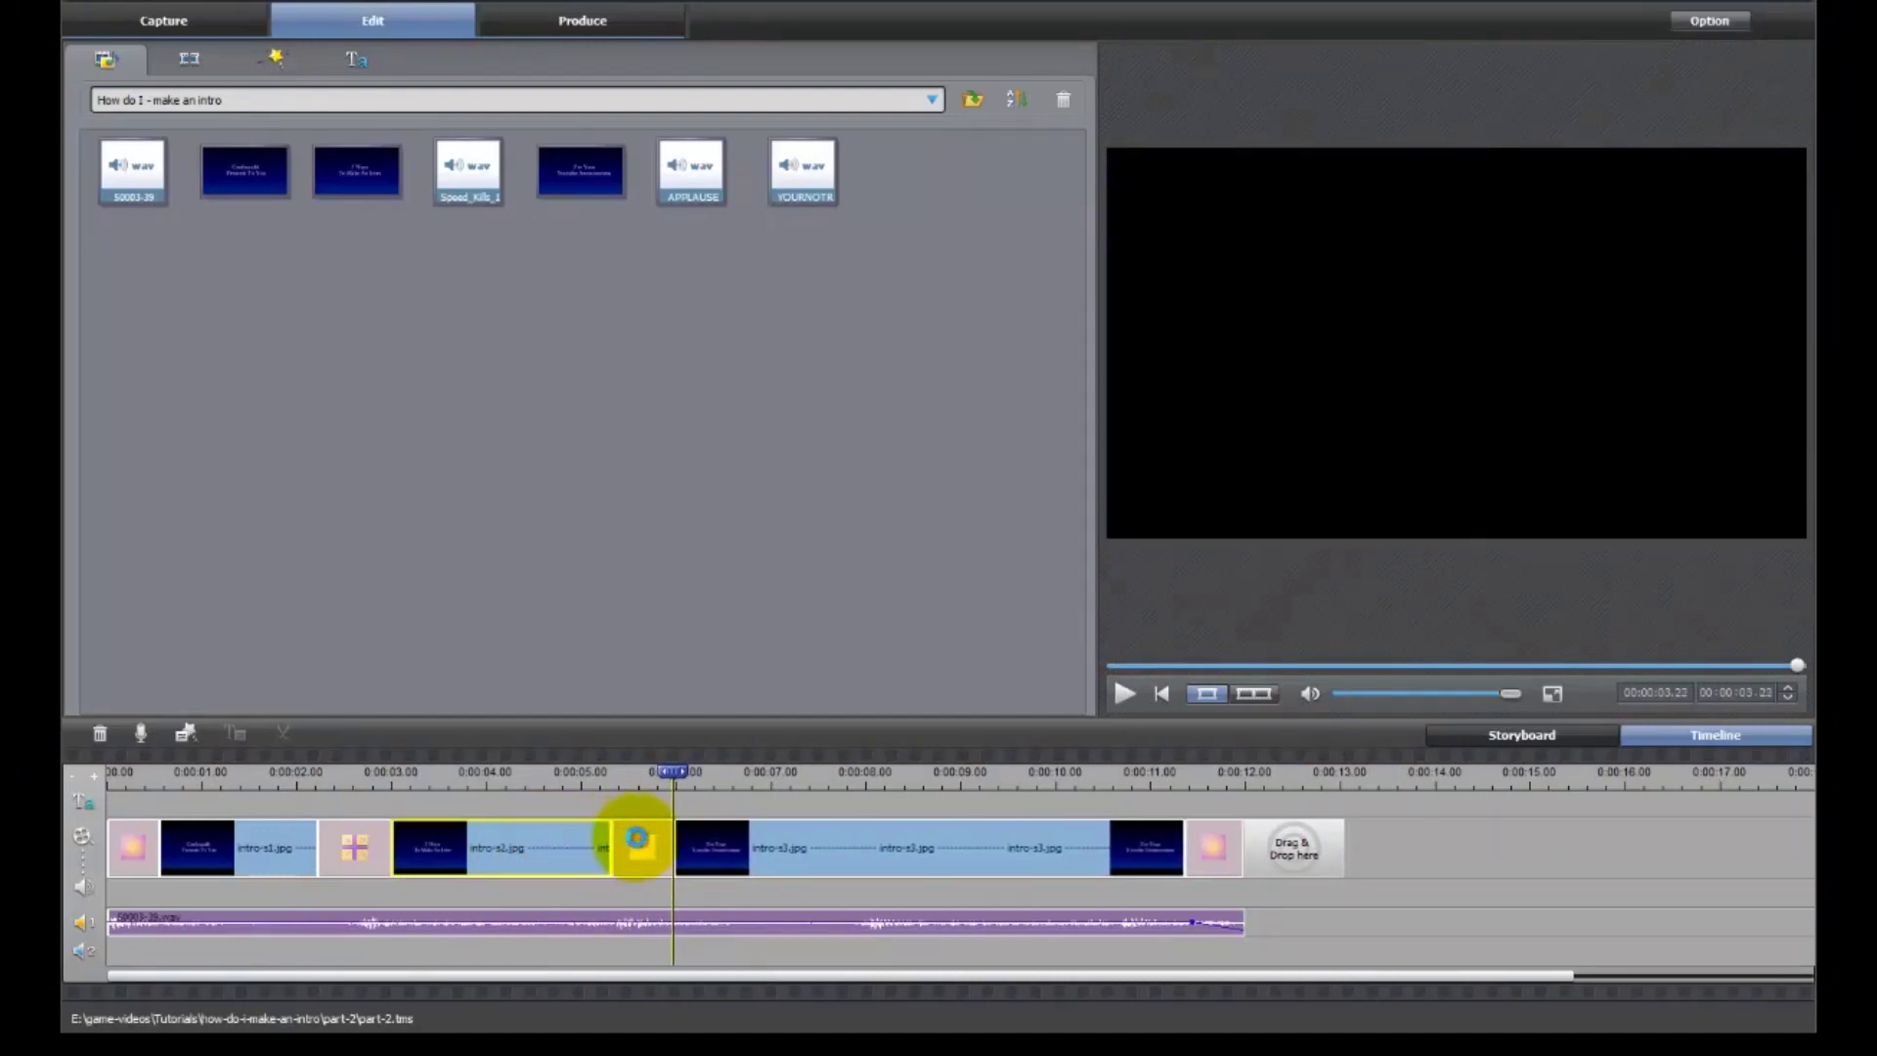
pyautogui.click(1251, 694)
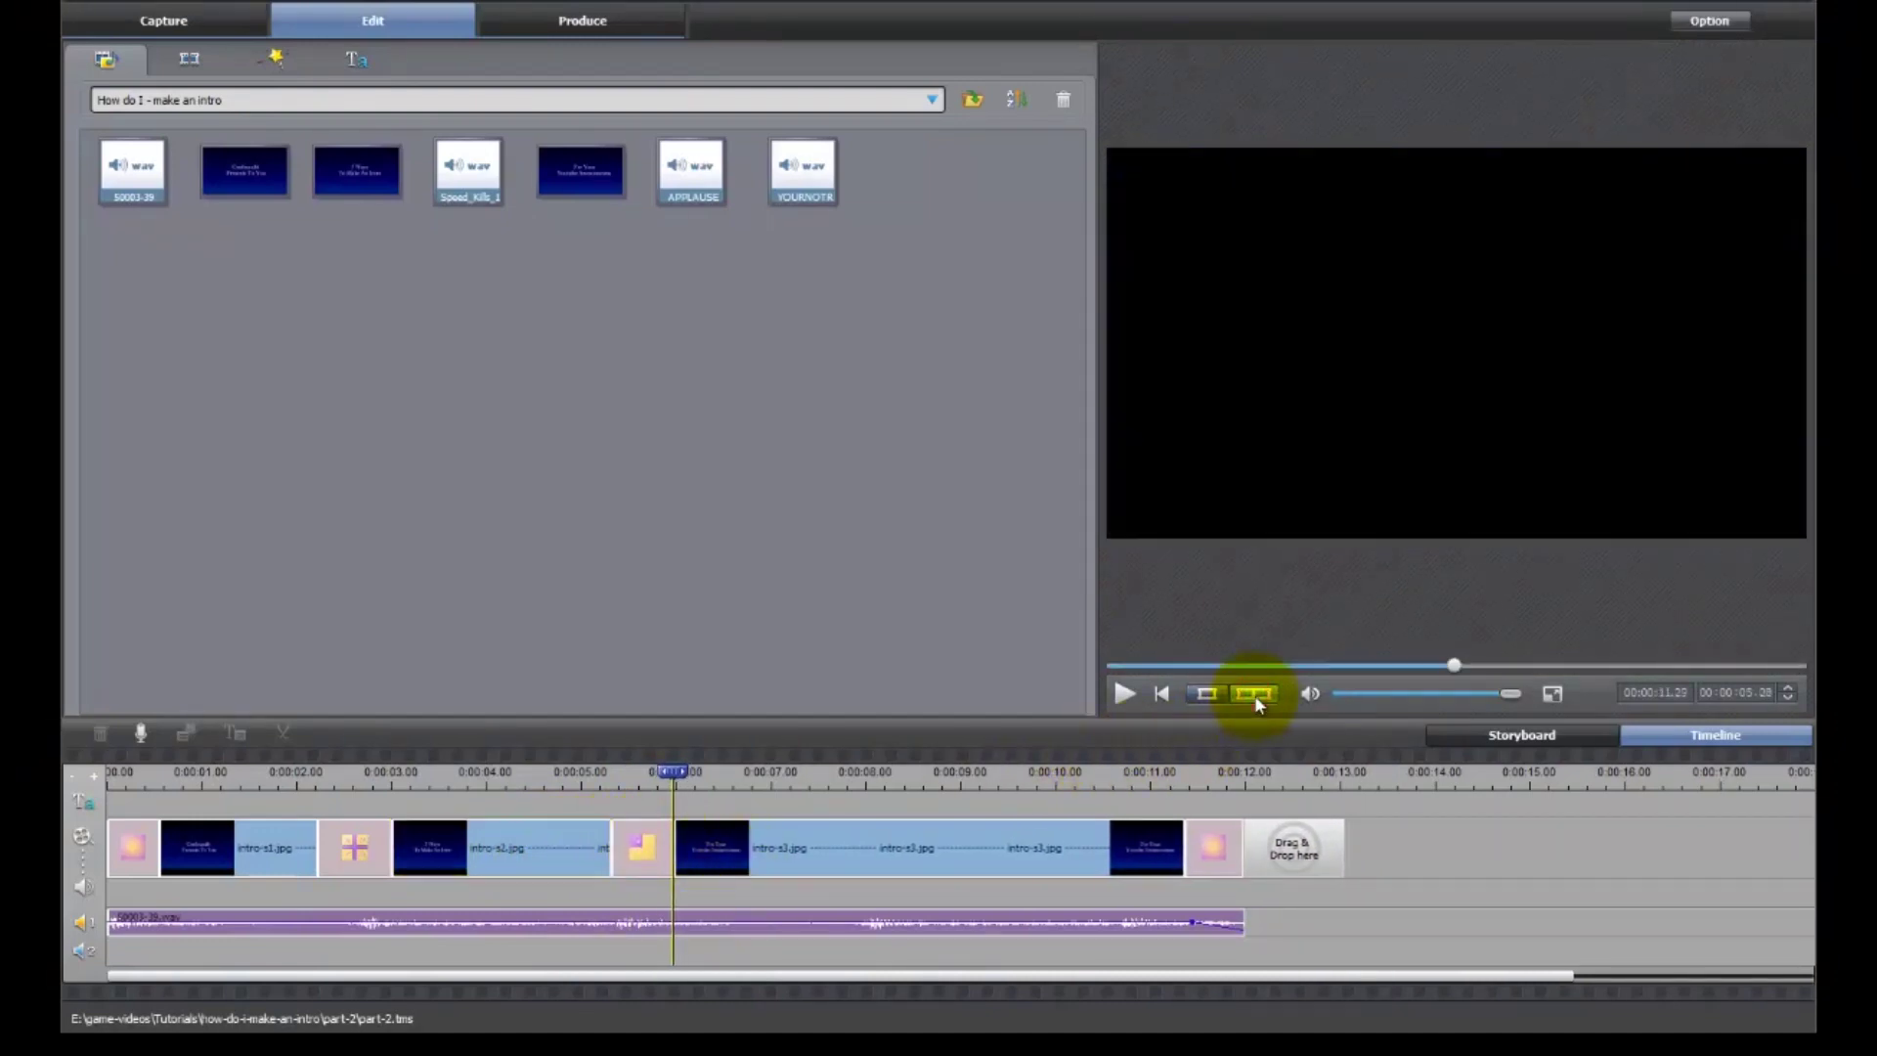
pyautogui.click(1161, 693)
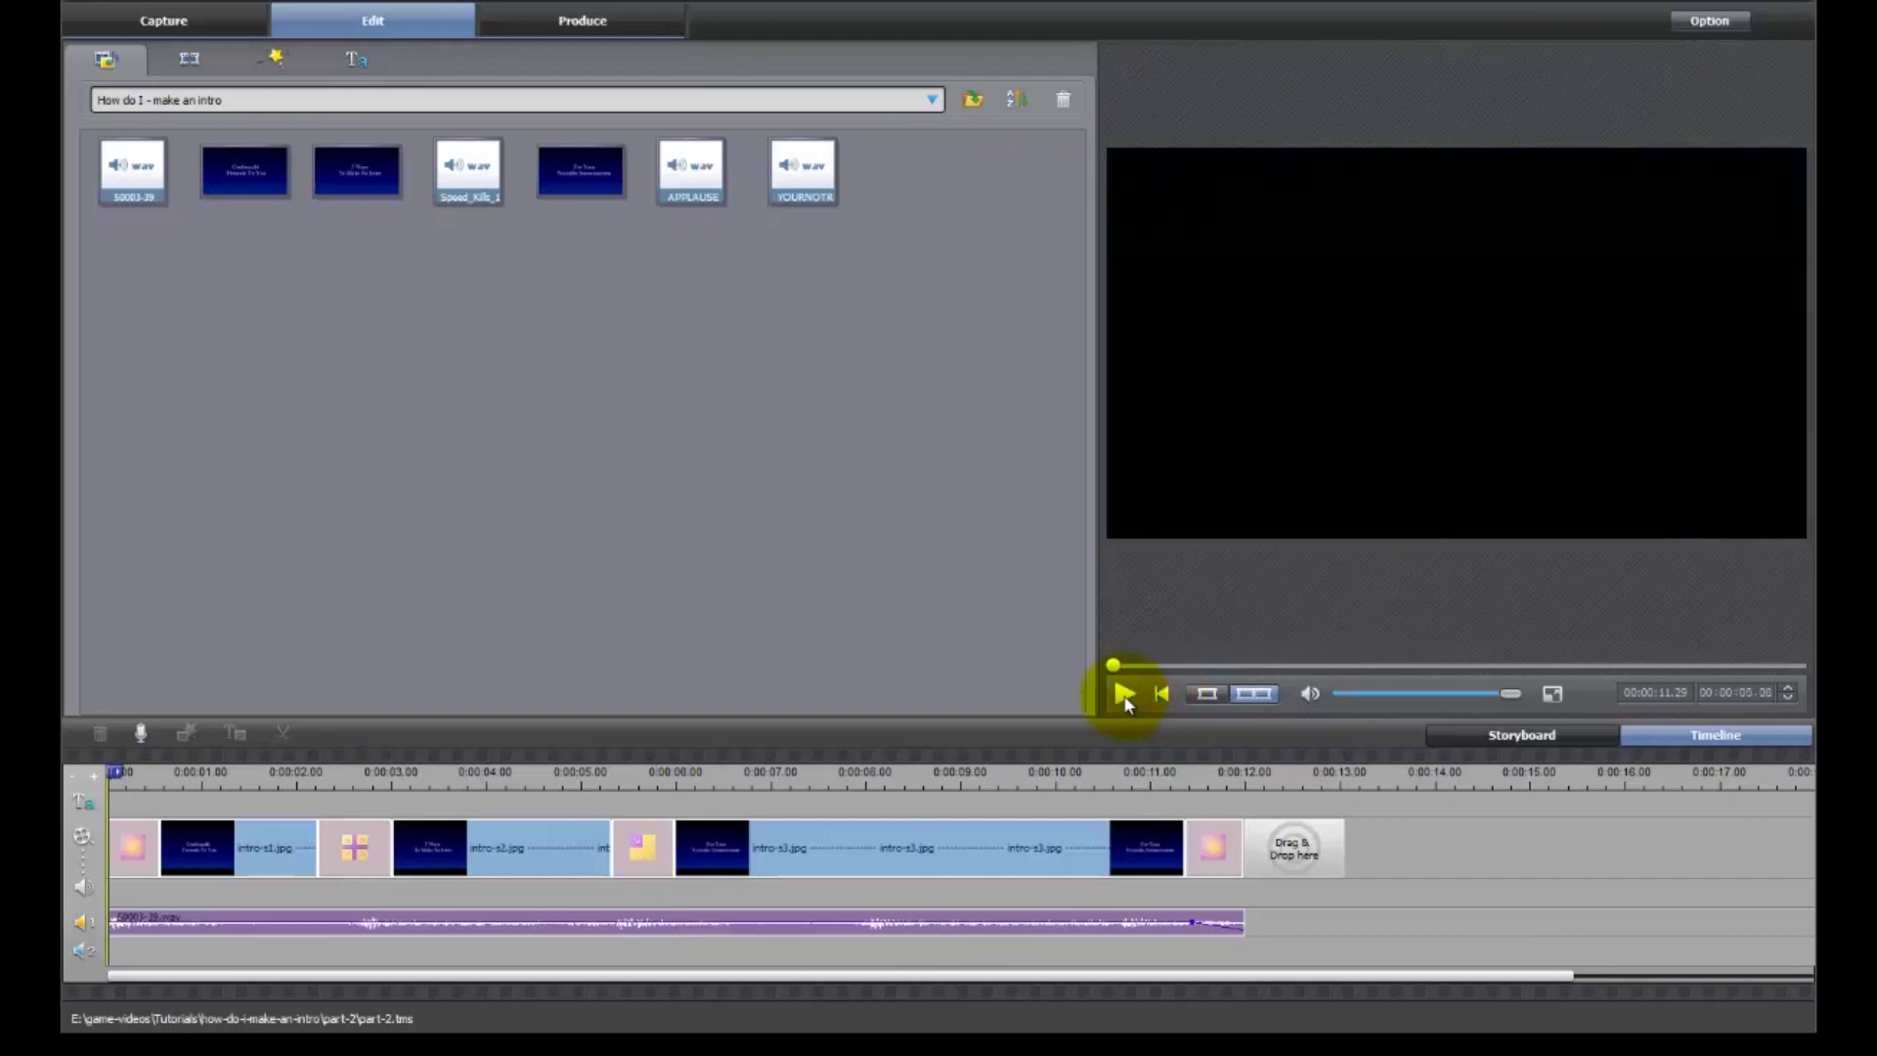
pyautogui.click(1124, 694)
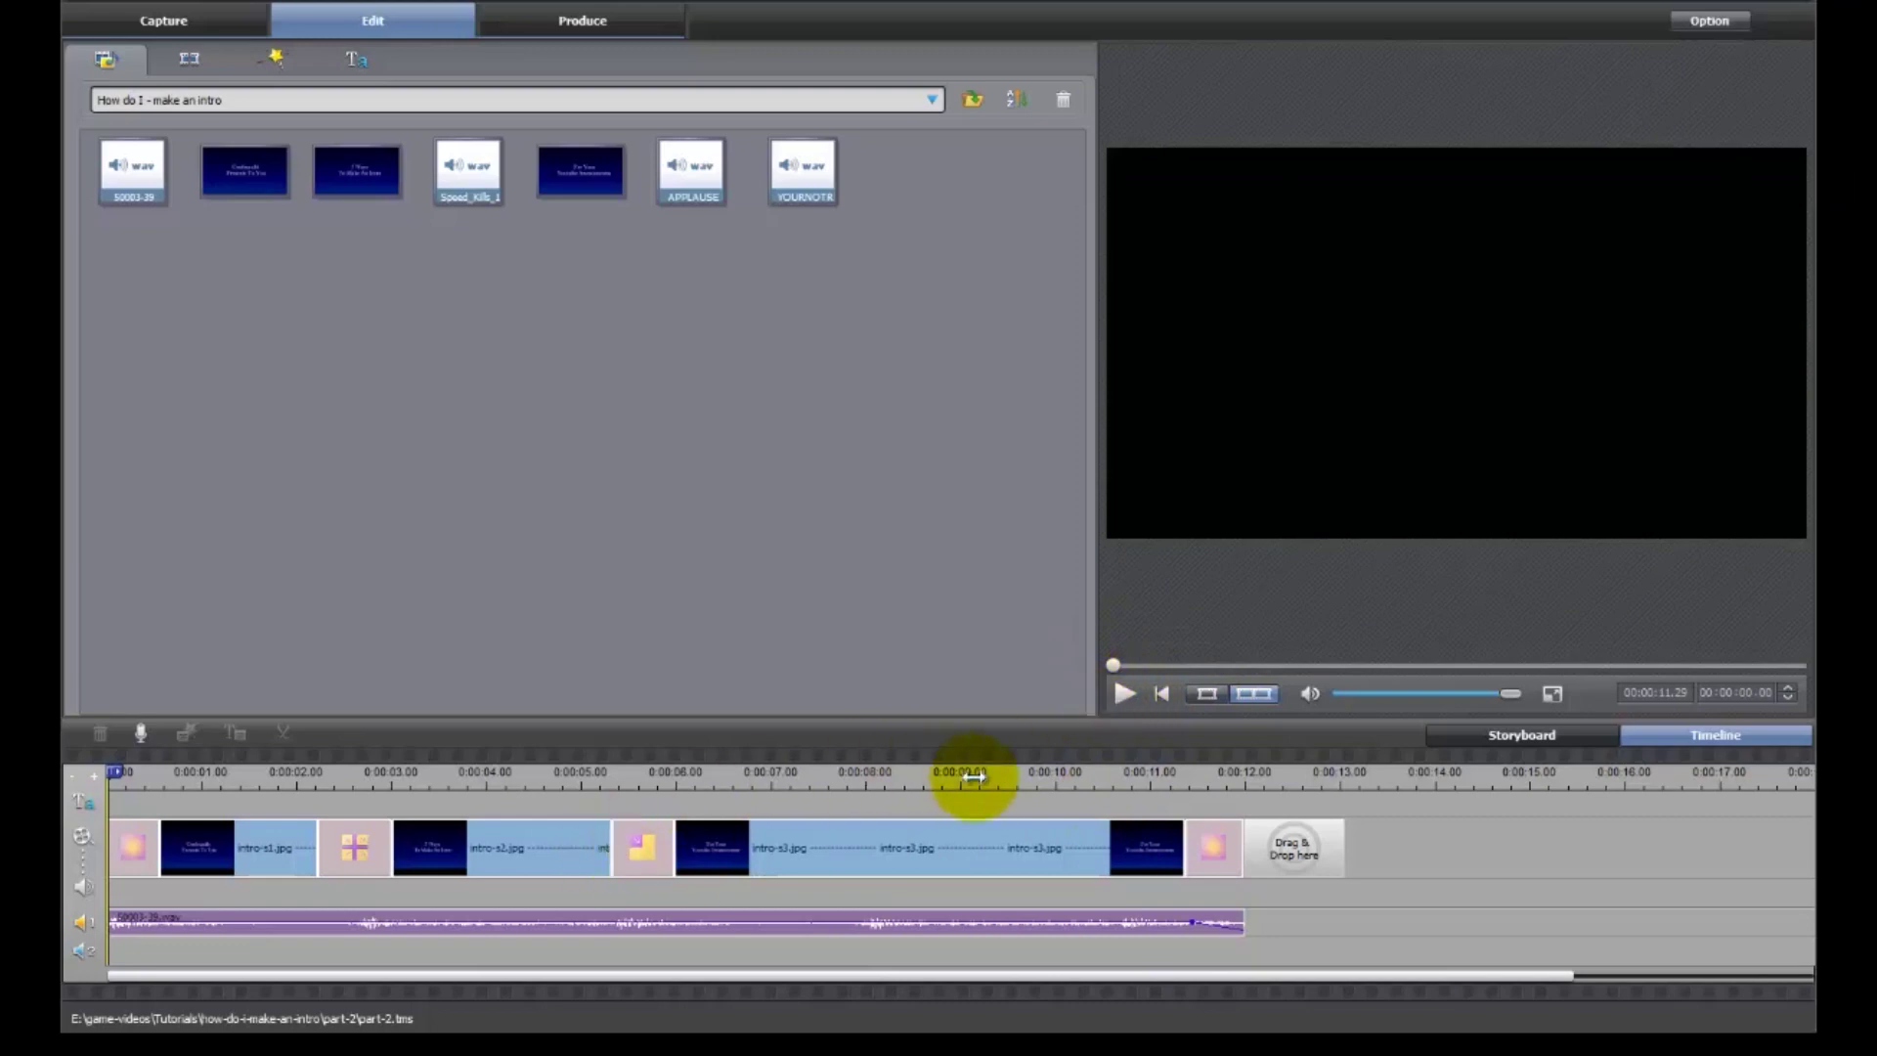
pyautogui.moveTo(1039, 777); pyautogui.dragTo(749, 772)
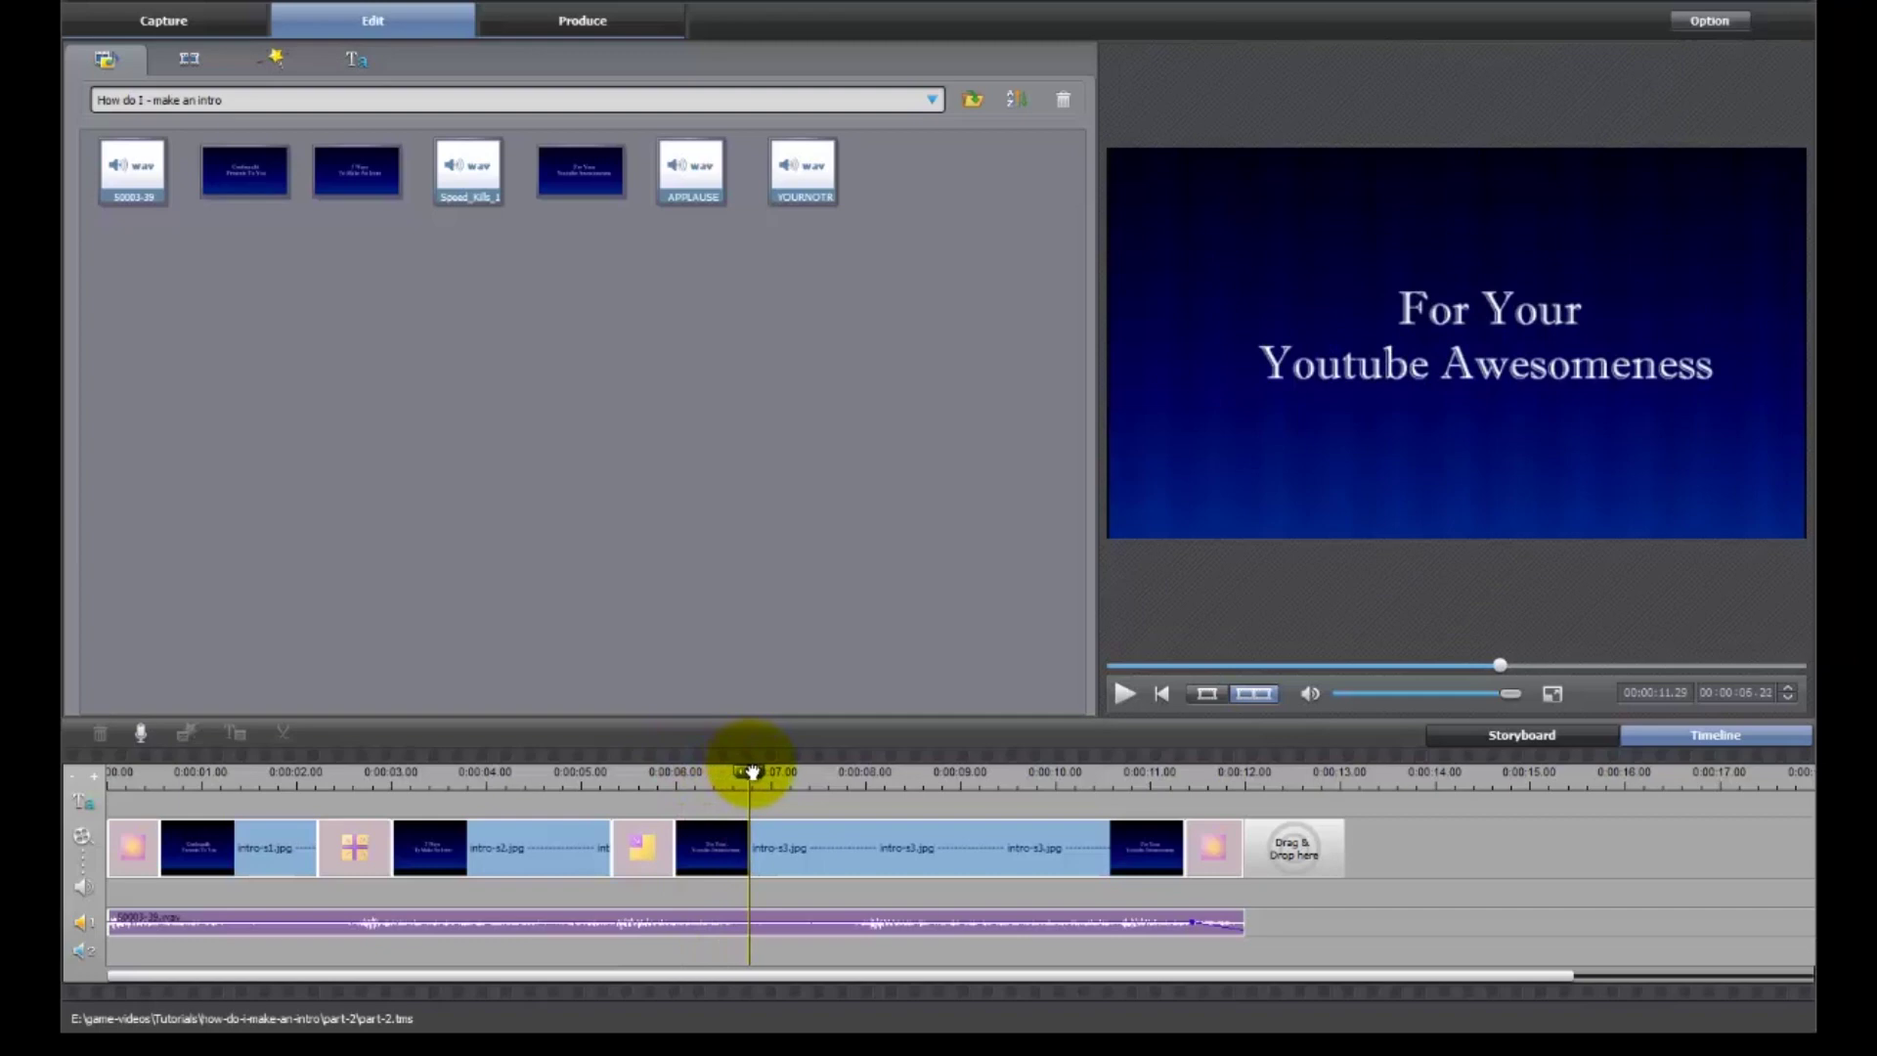
pyautogui.click(804, 171)
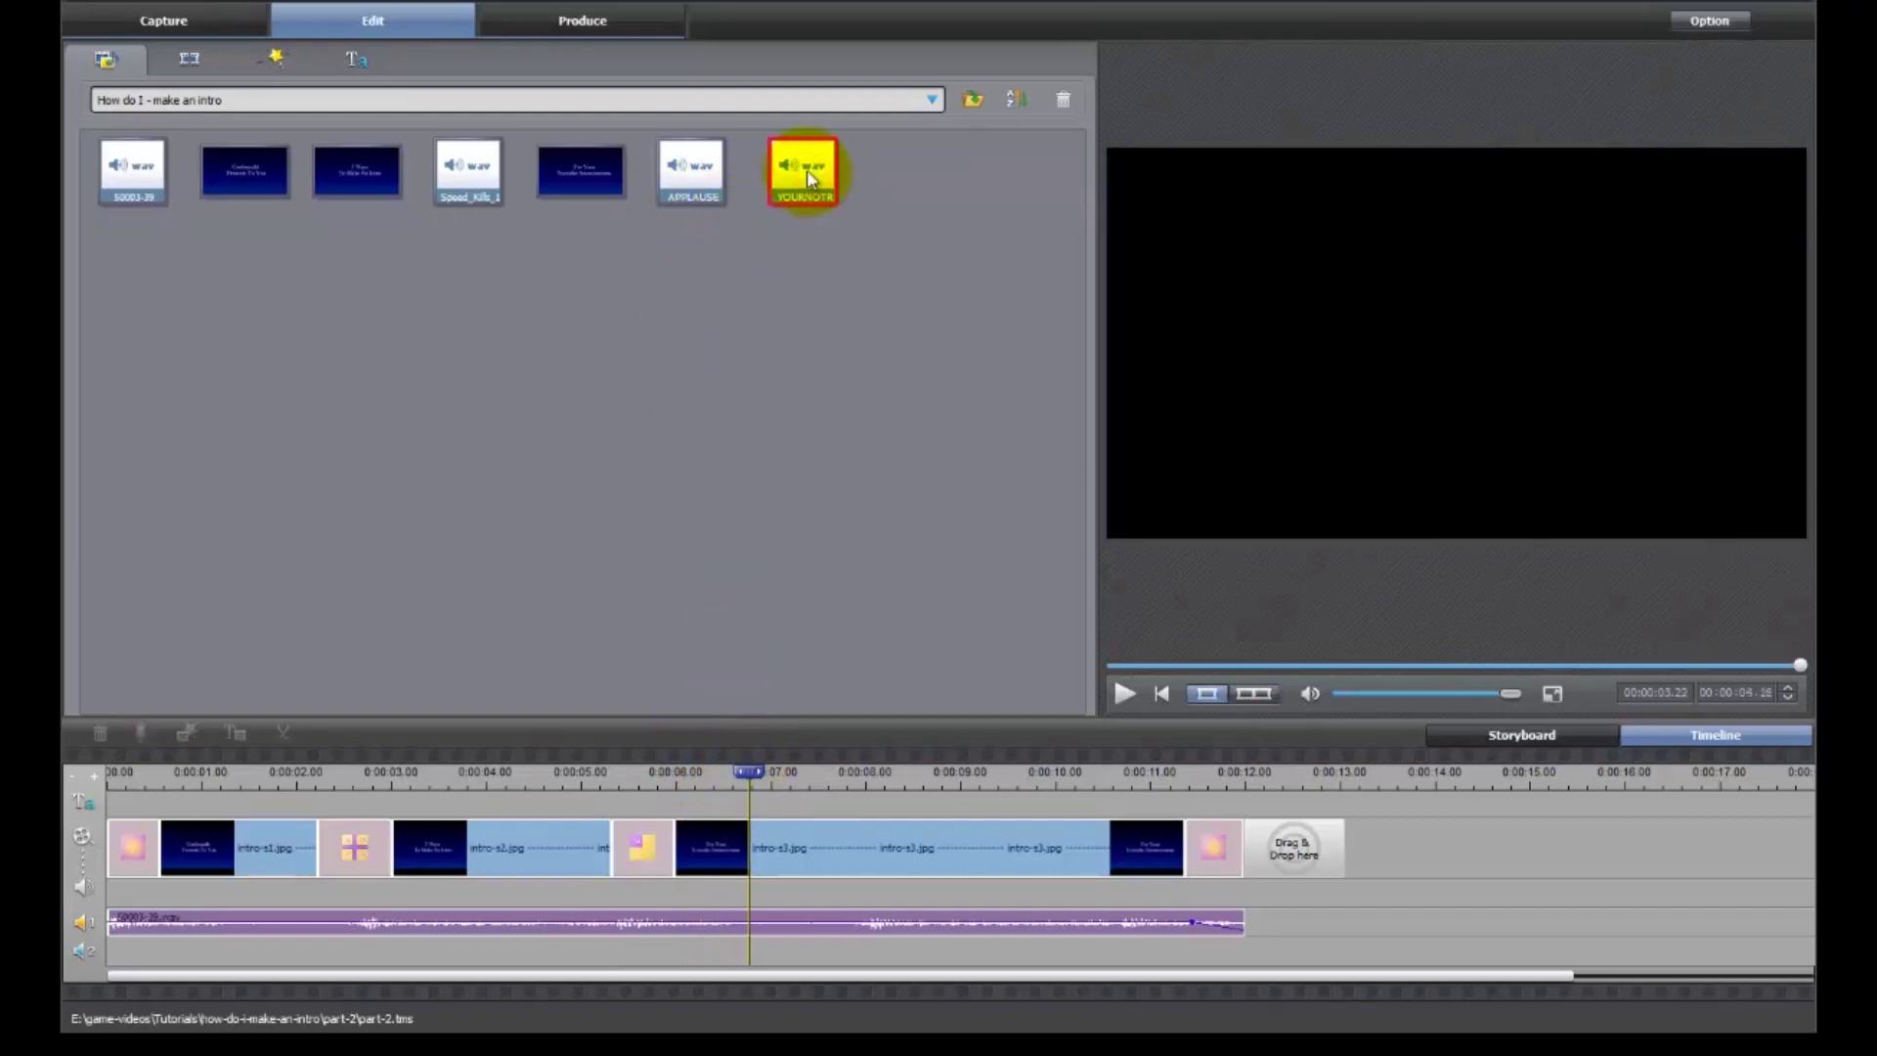
# Place the YOURNOTR voice effect at about 7 seconds on the second audio track and play the intro
pyautogui.moveTo(804, 171); pyautogui.dragTo(750, 950)
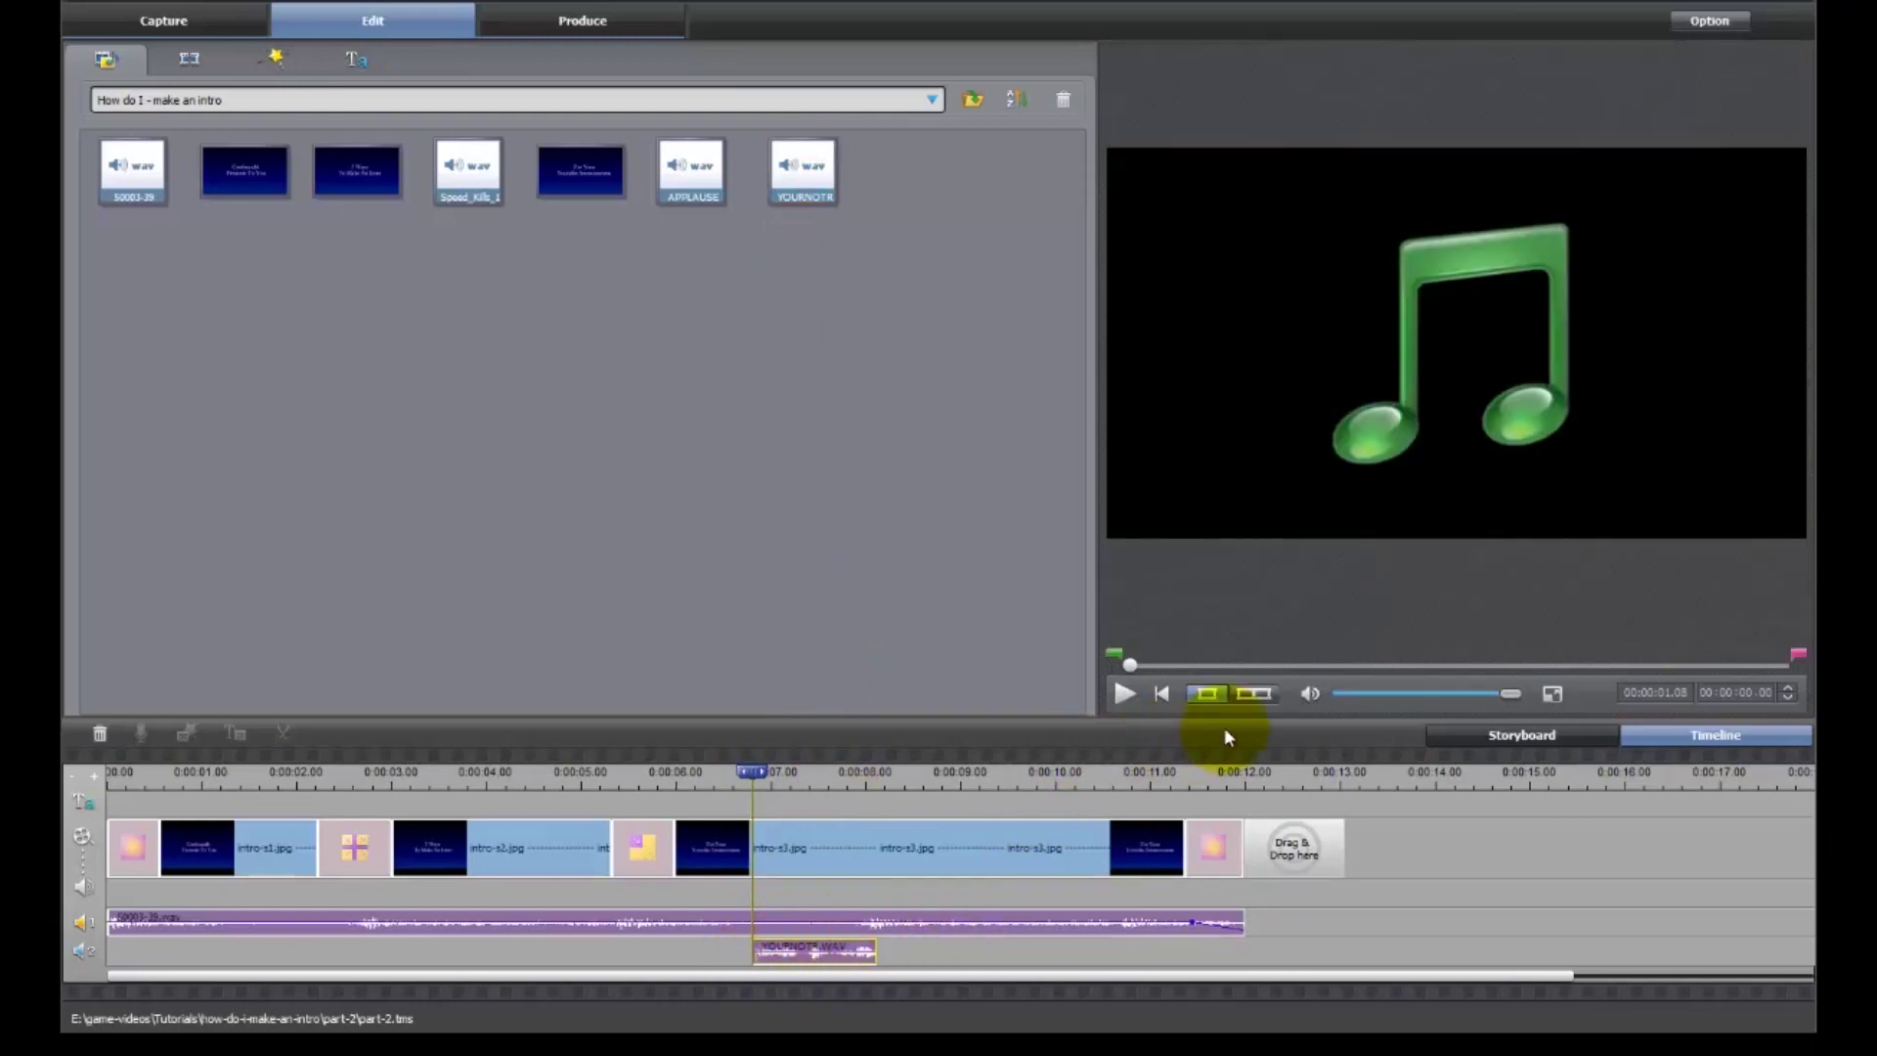
pyautogui.click(1247, 693)
pyautogui.click(1161, 693)
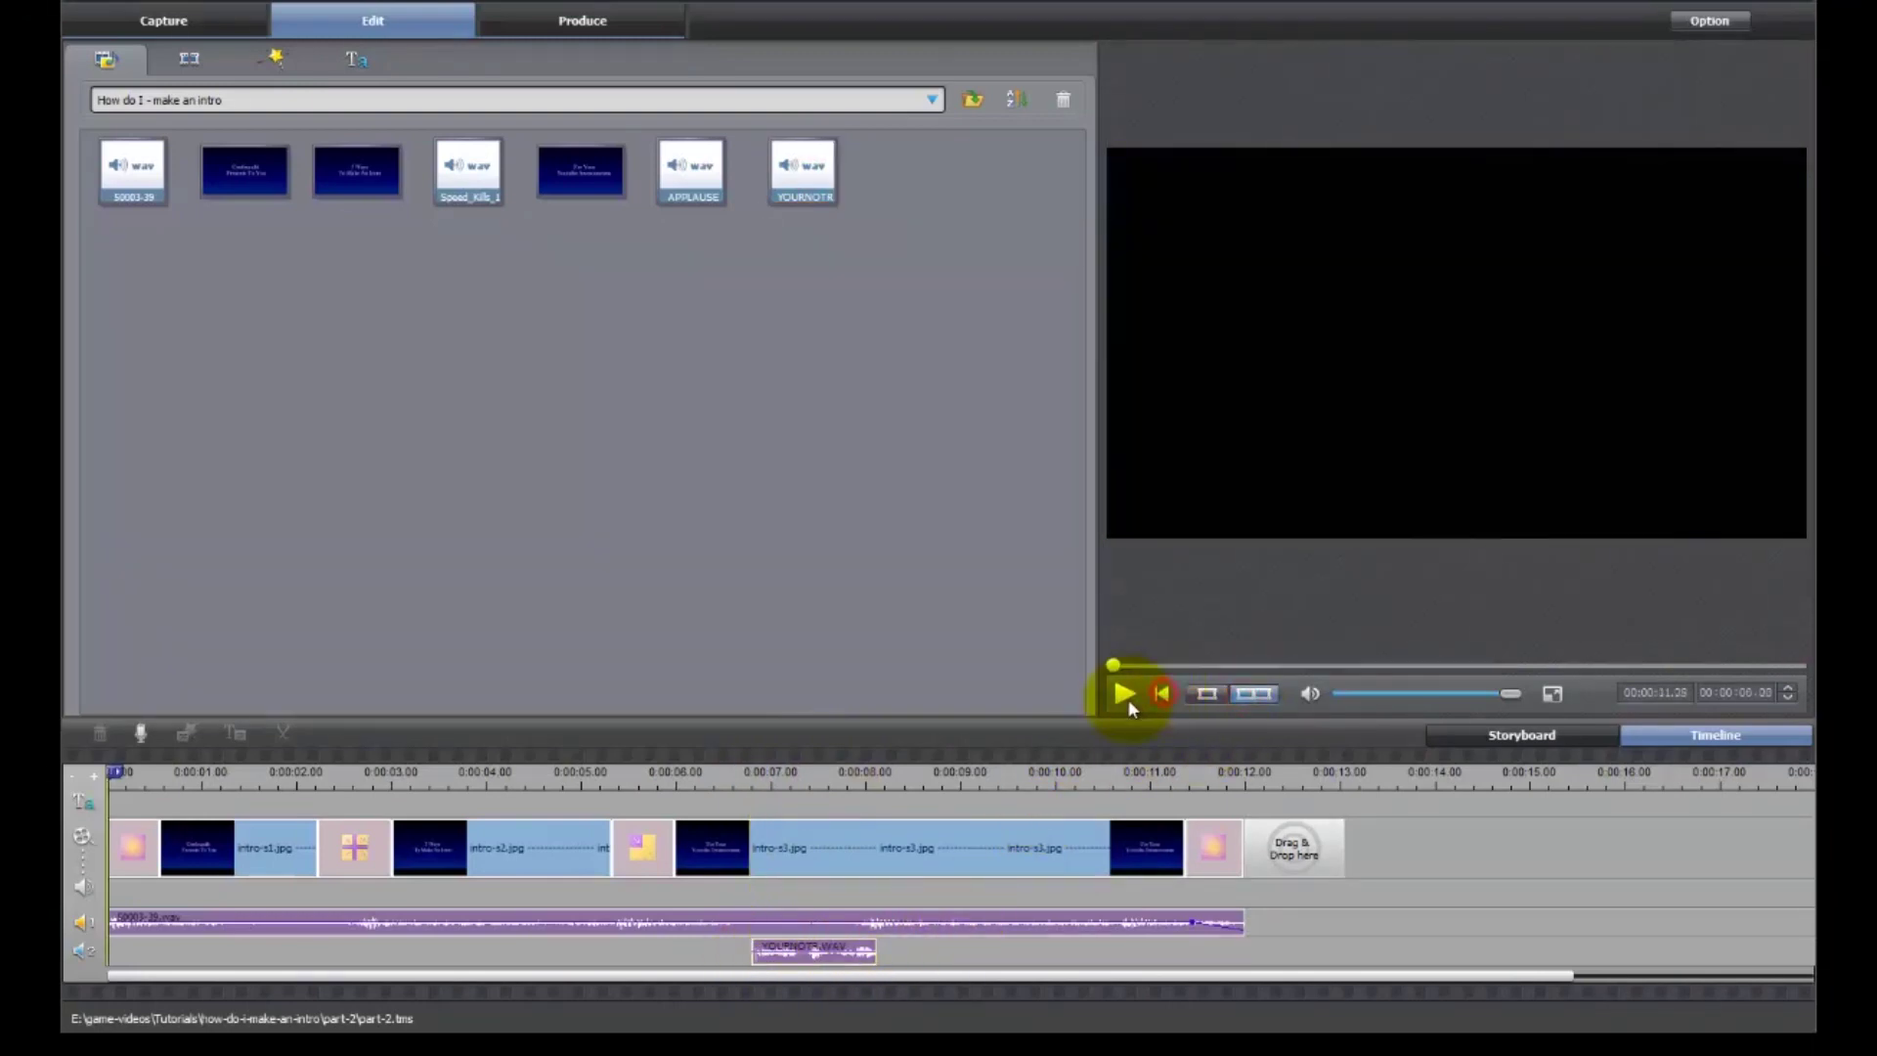
pyautogui.click(1122, 700)
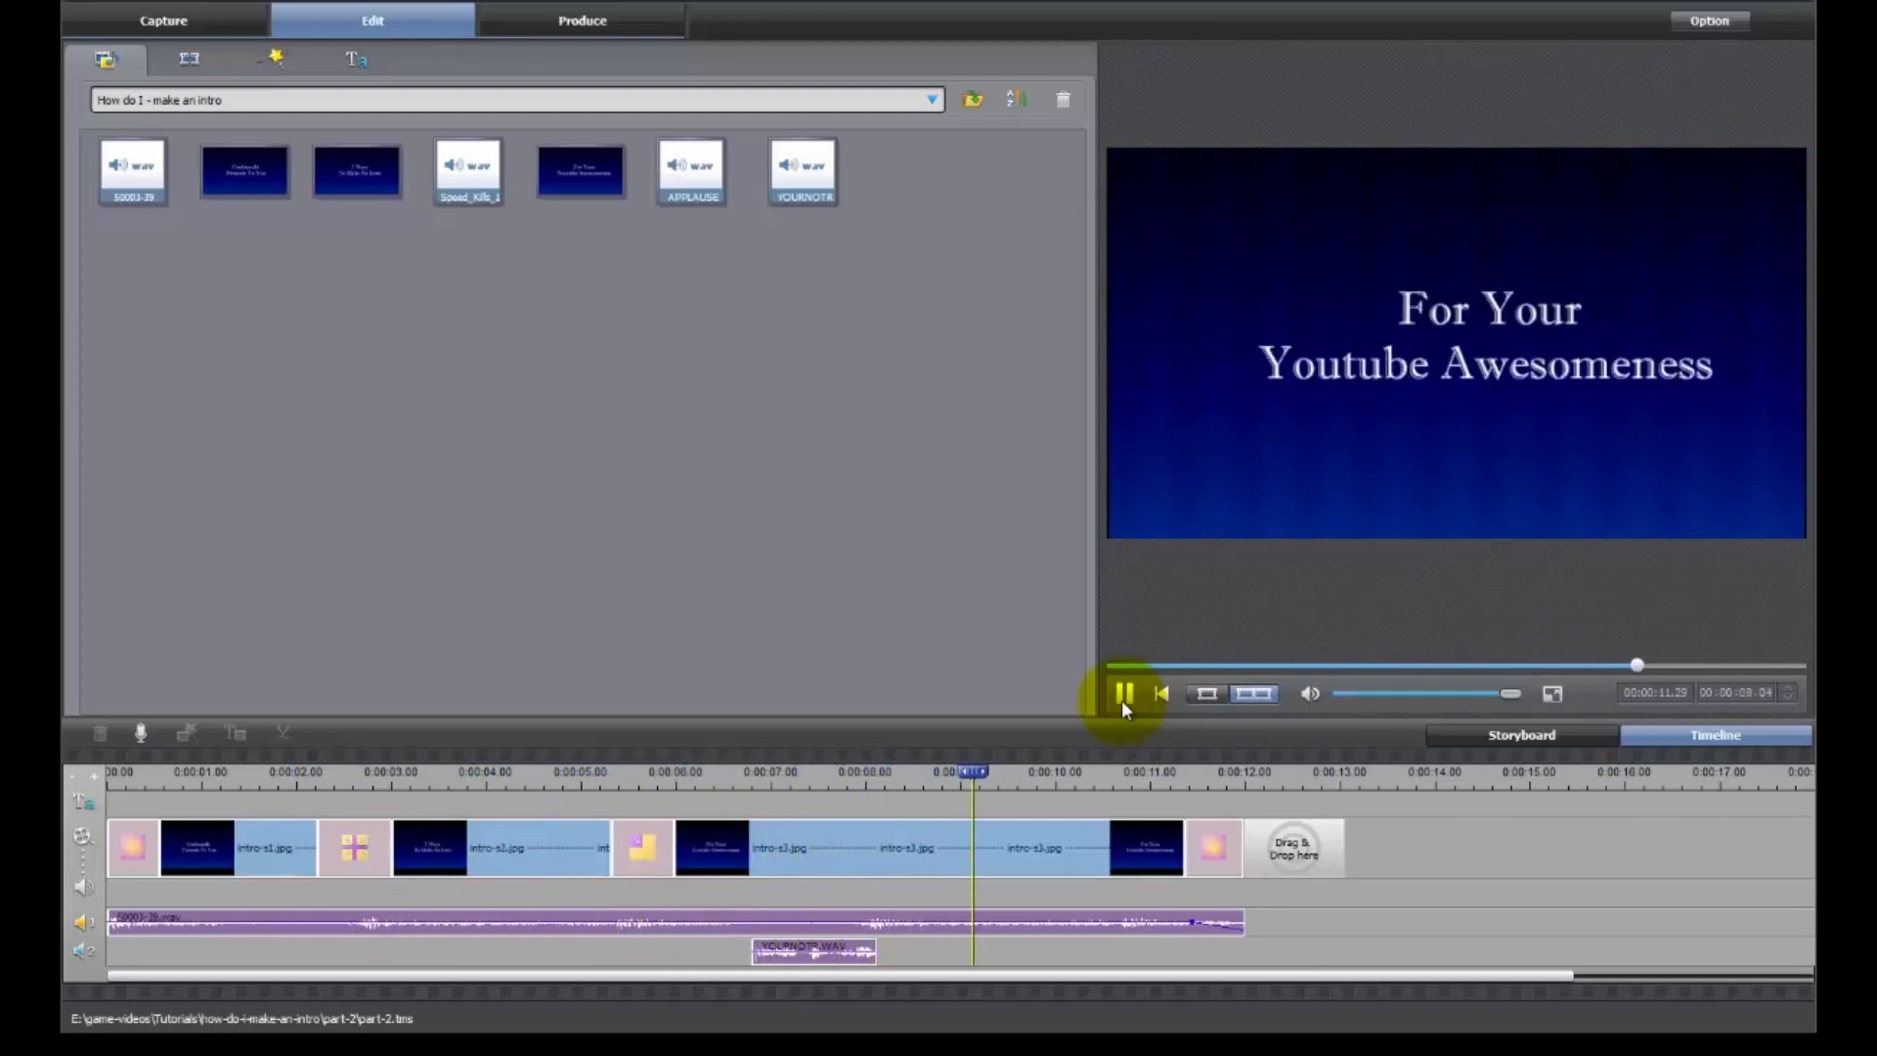
pyautogui.click(1122, 692)
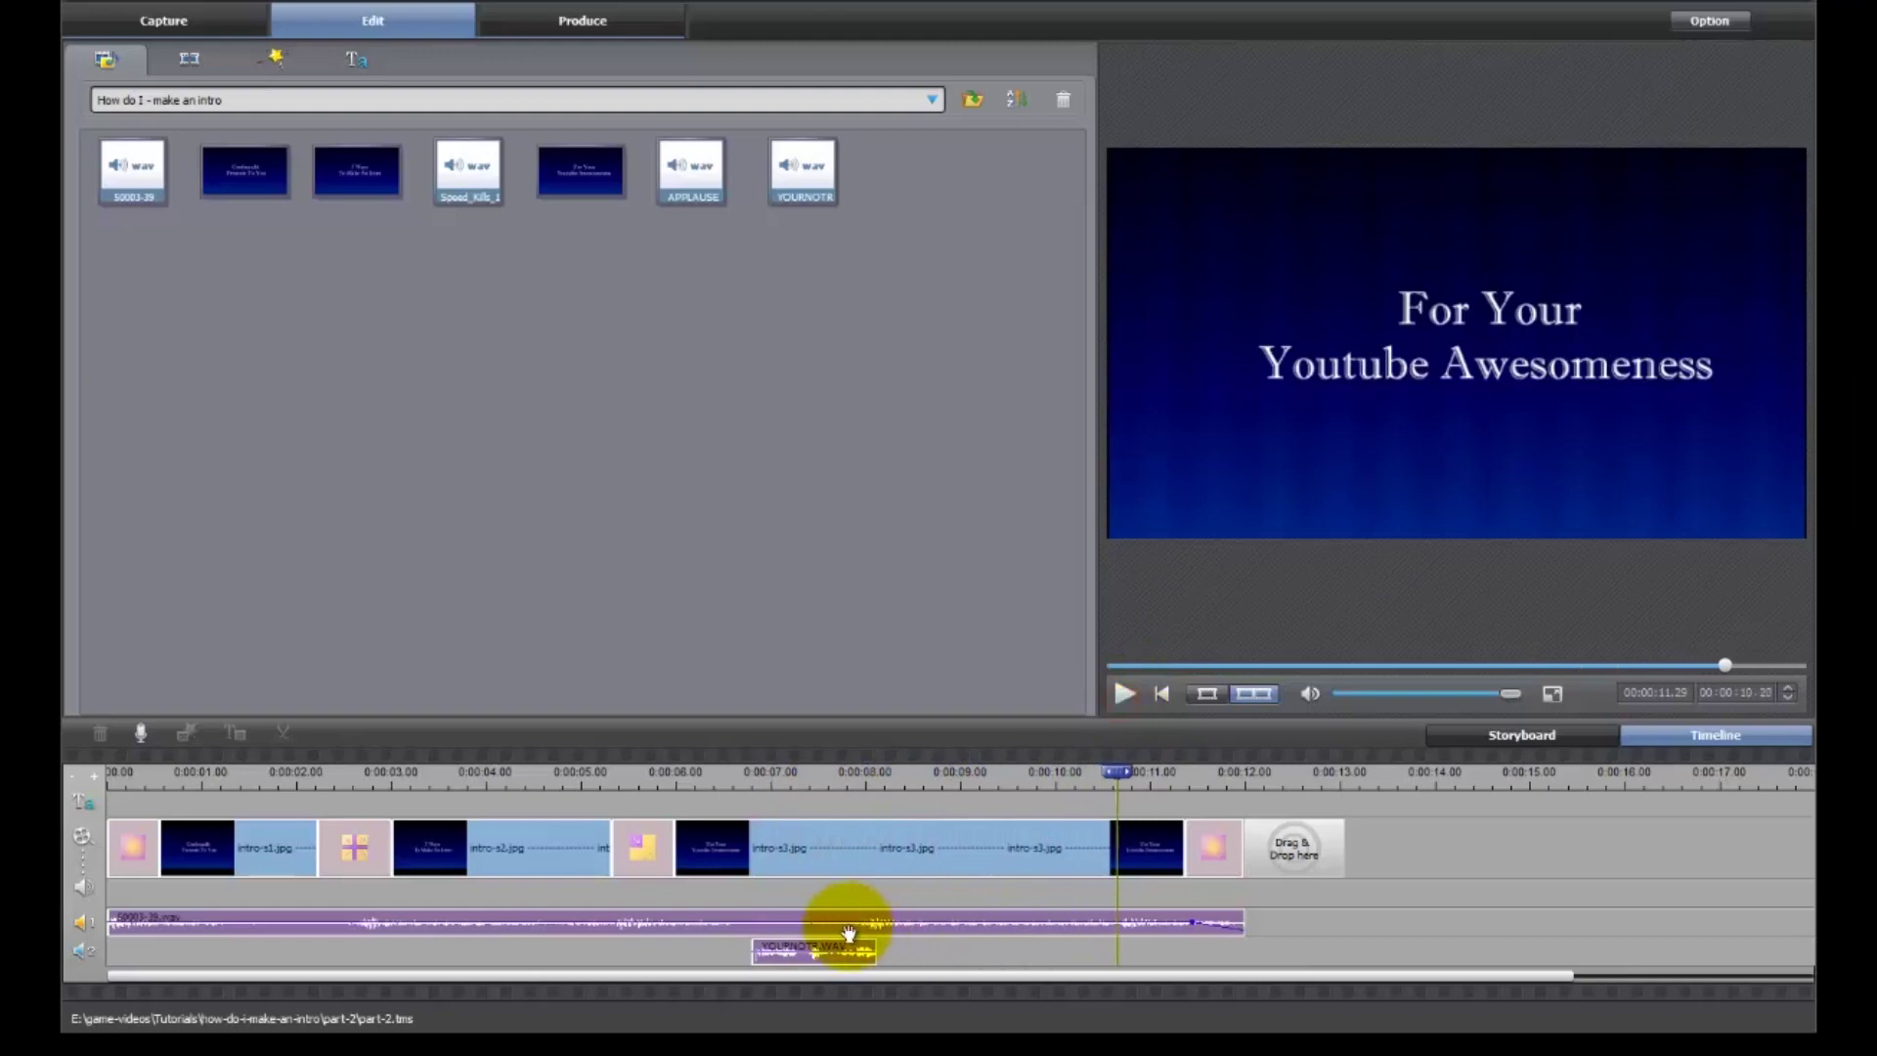
# Replay the intro from just before the voice clip to review its timing
pyautogui.click(780, 956)
pyautogui.click(781, 953)
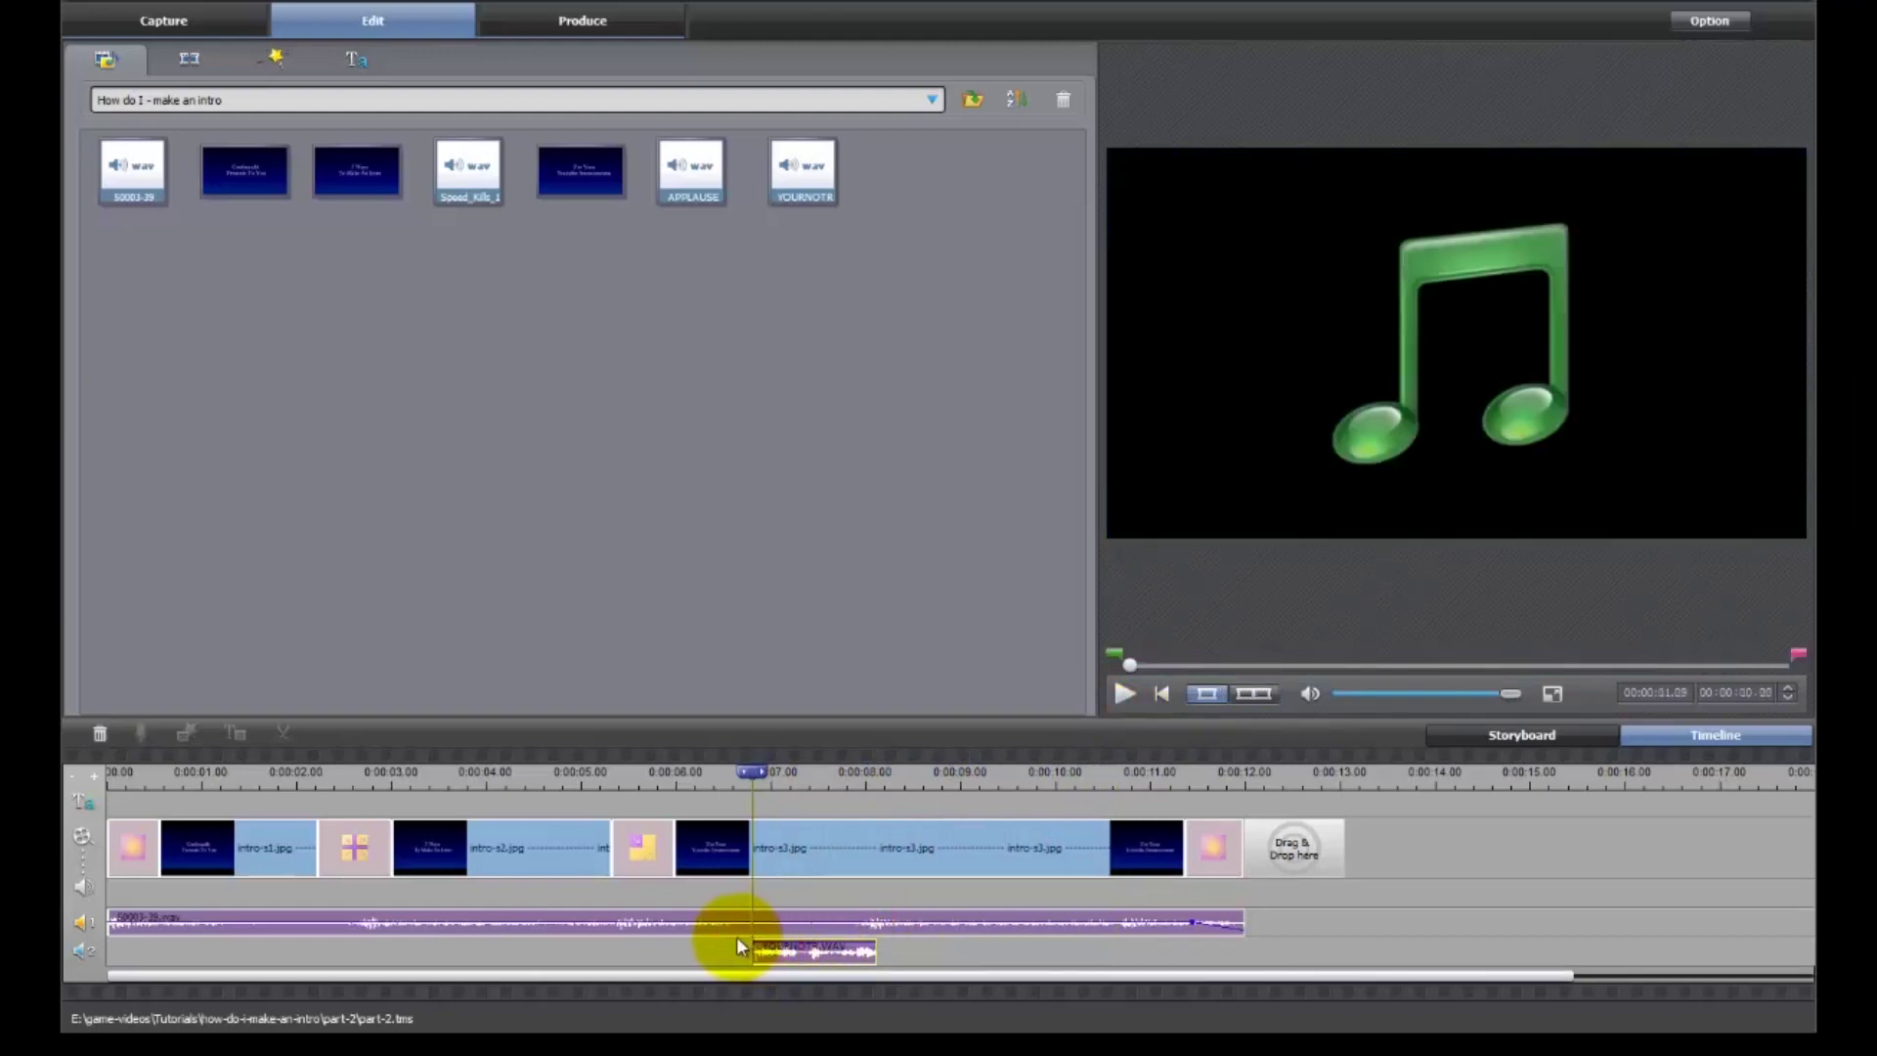
pyautogui.moveTo(751, 775); pyautogui.dragTo(649, 768)
pyautogui.click(1255, 695)
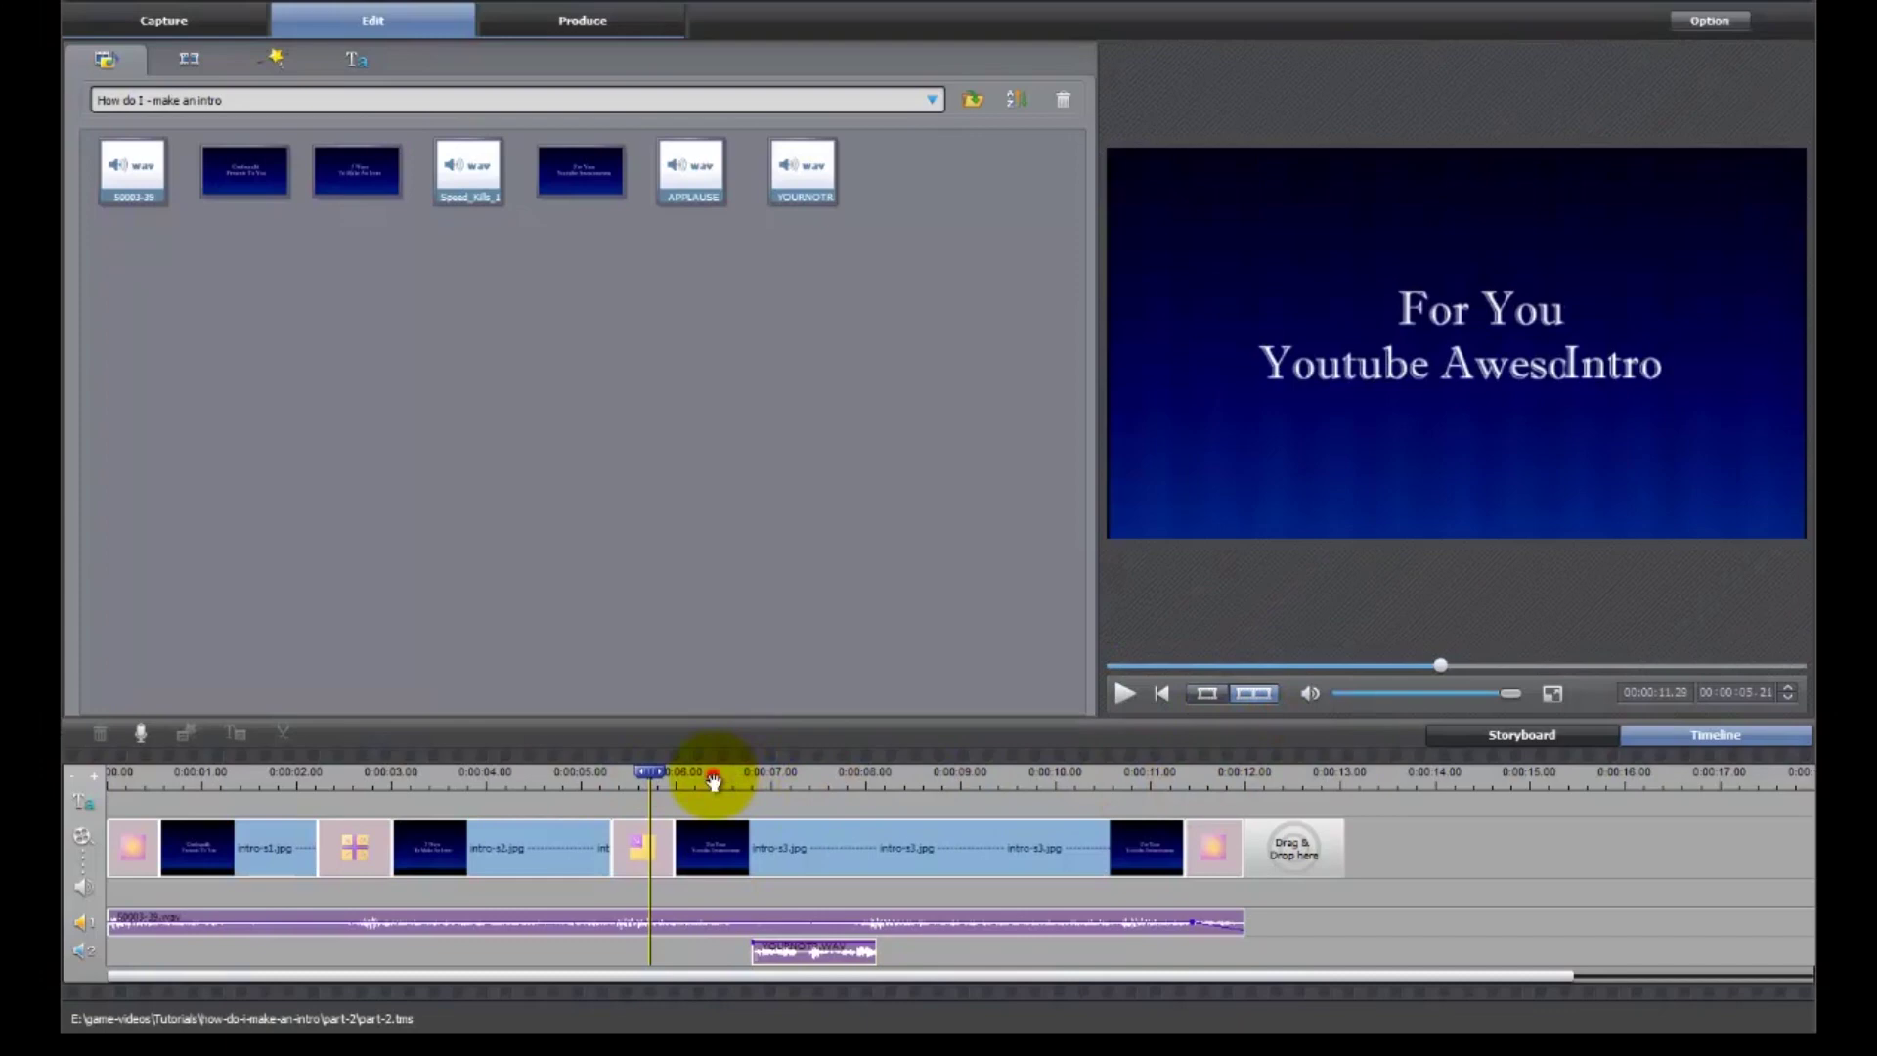
pyautogui.click(714, 779)
pyautogui.click(1124, 696)
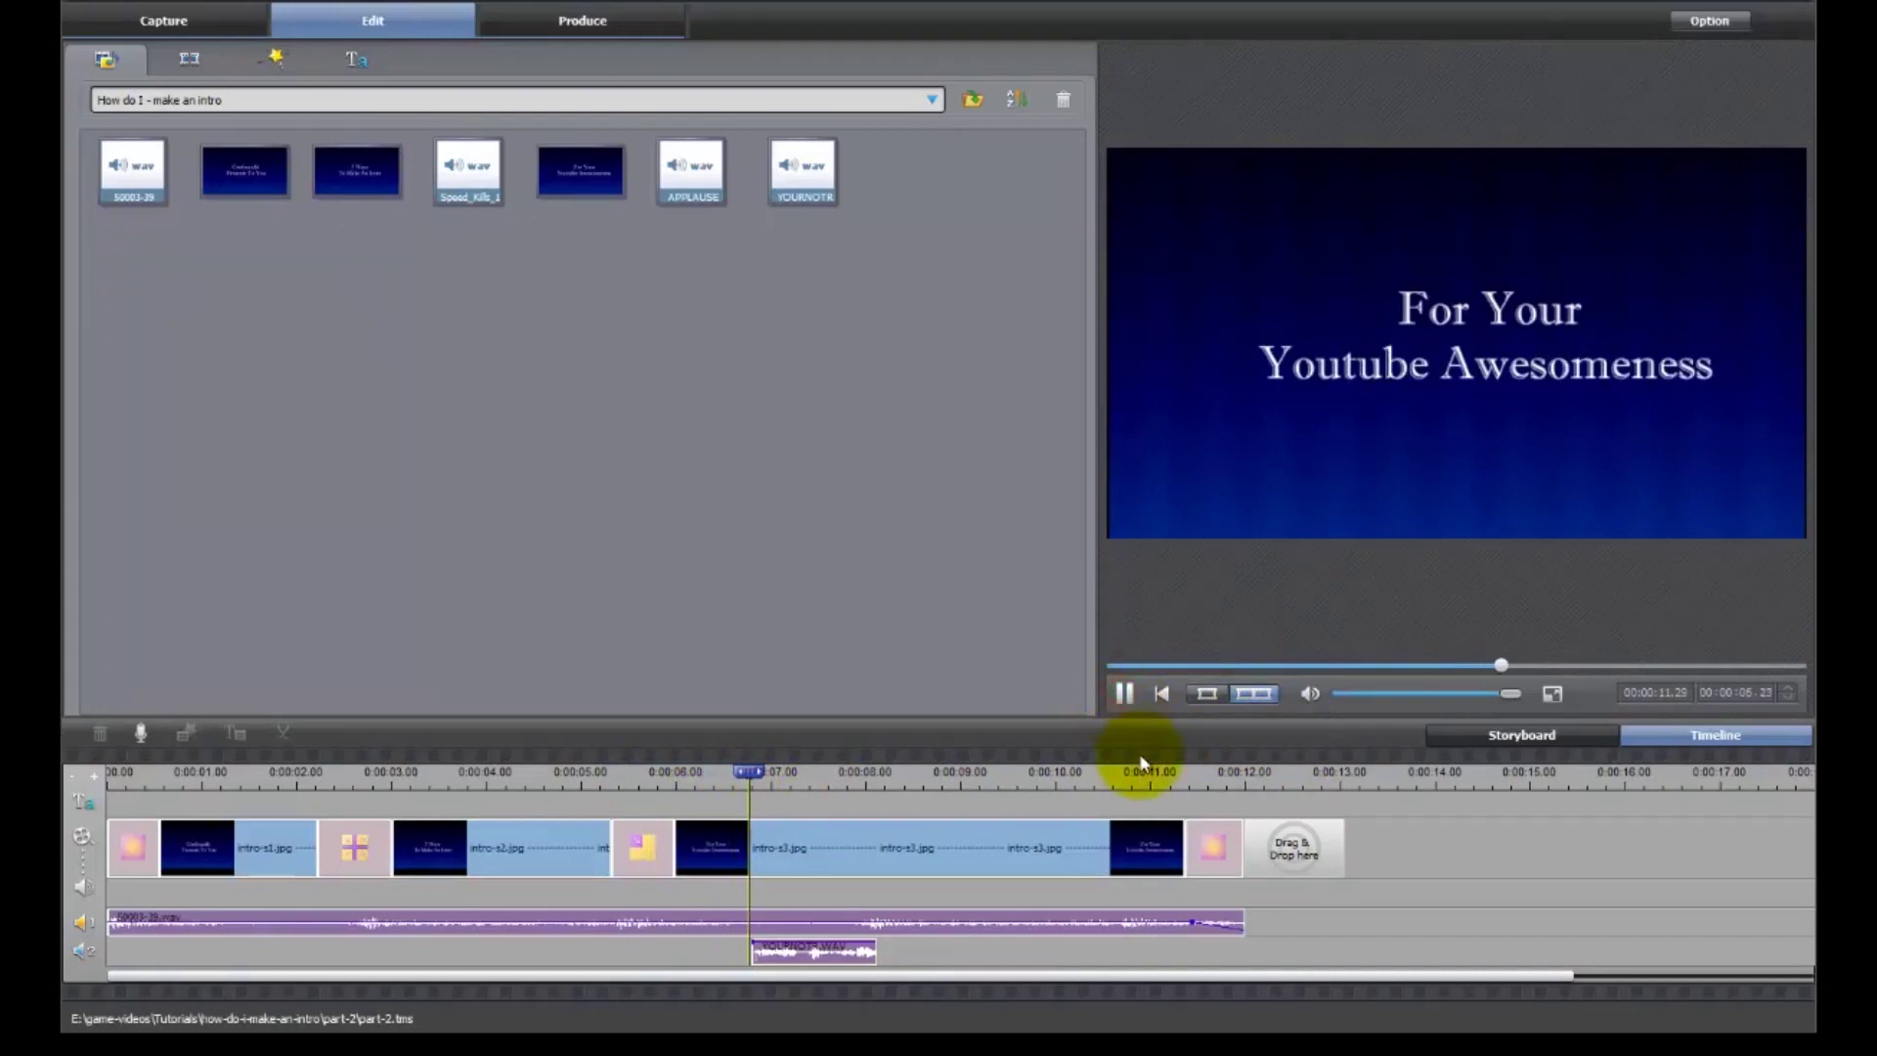
# Lengthen the YOURNOTR voice clip's end, then scrub back to the second title card
pyautogui.click(753, 953)
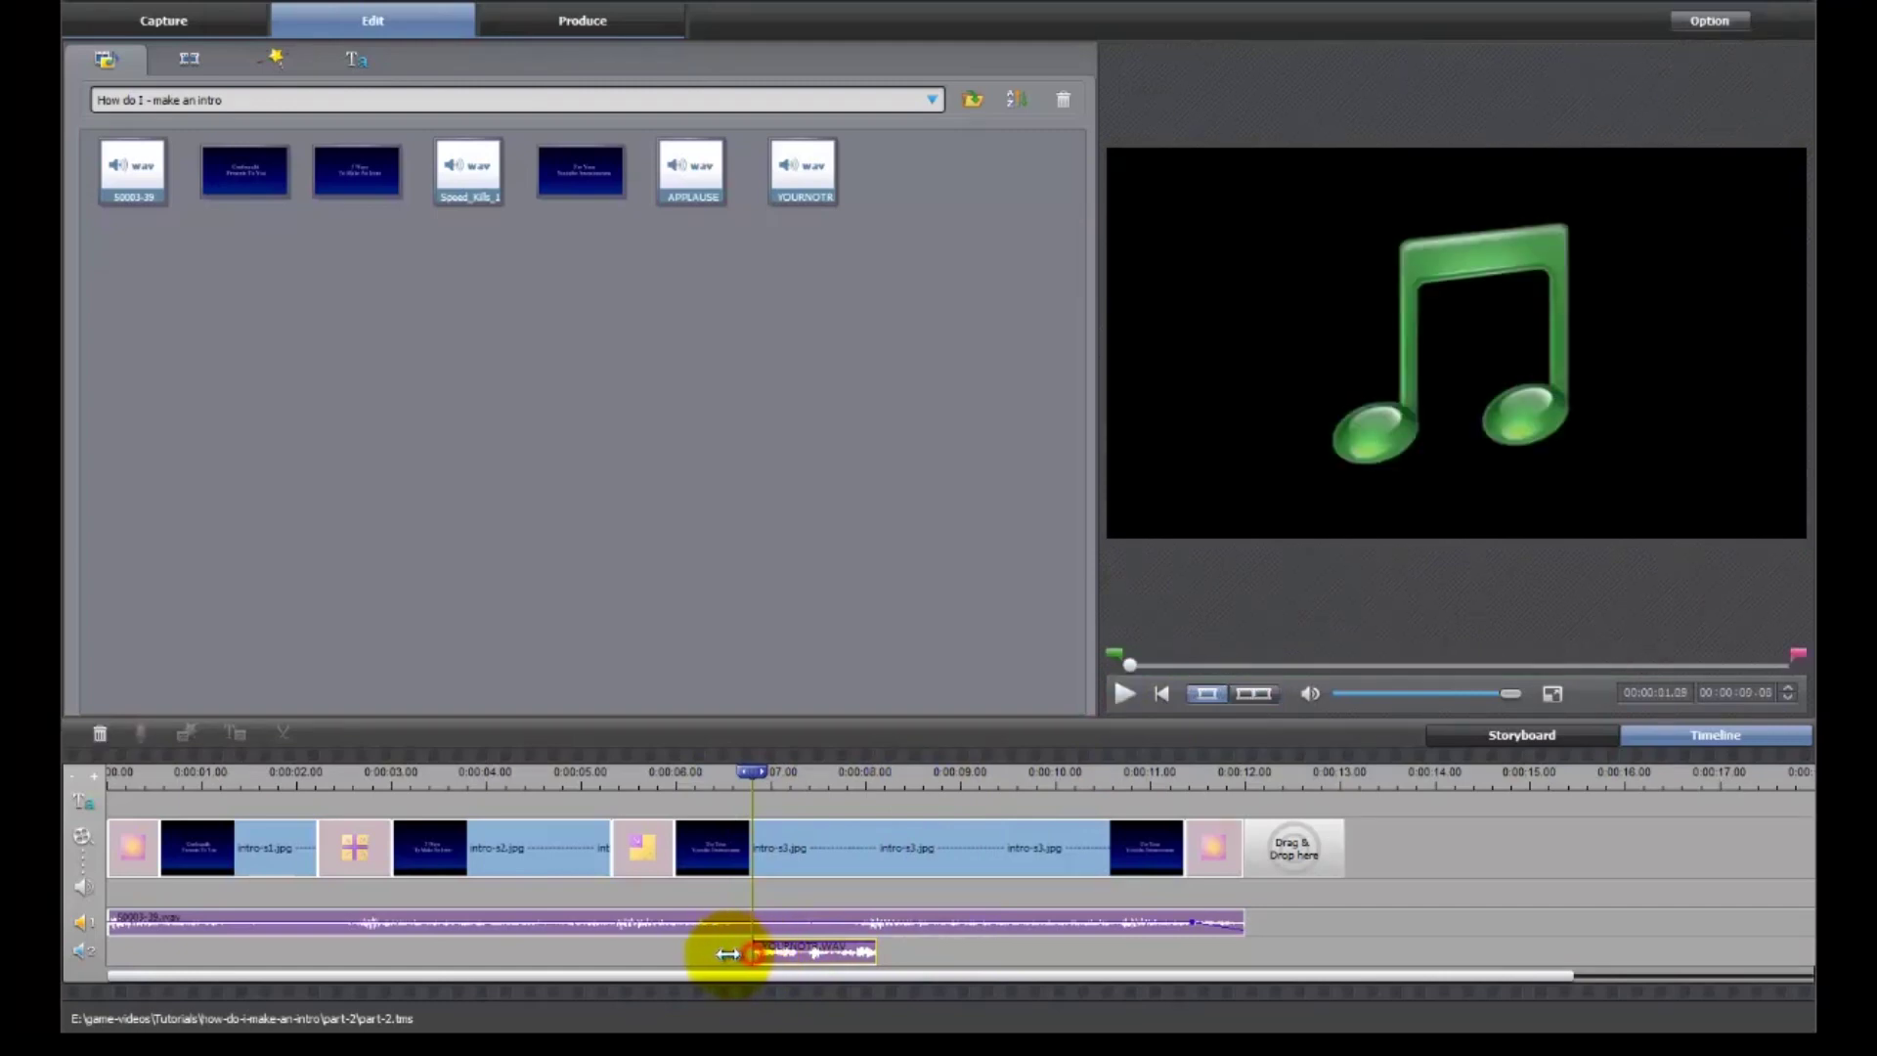
pyautogui.click(858, 950)
pyautogui.moveTo(874, 949); pyautogui.dragTo(917, 953)
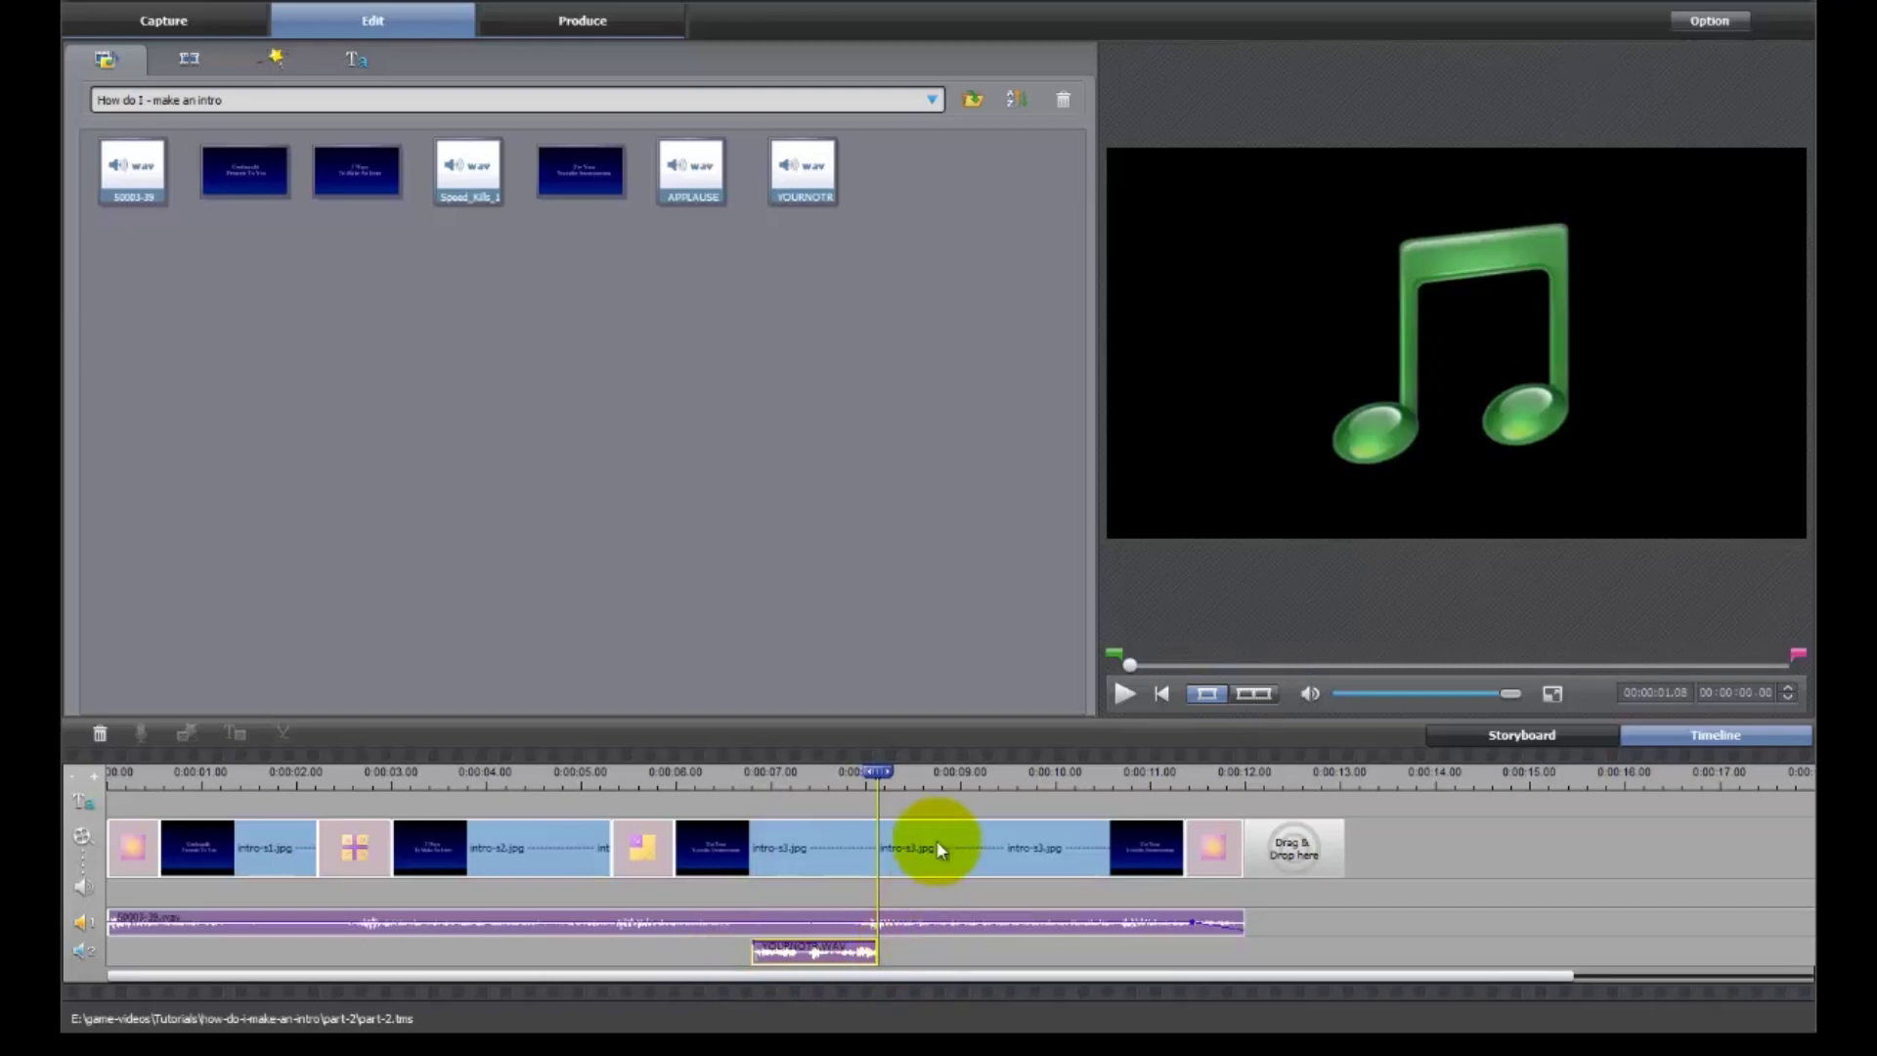
pyautogui.moveTo(880, 769); pyautogui.dragTo(484, 771)
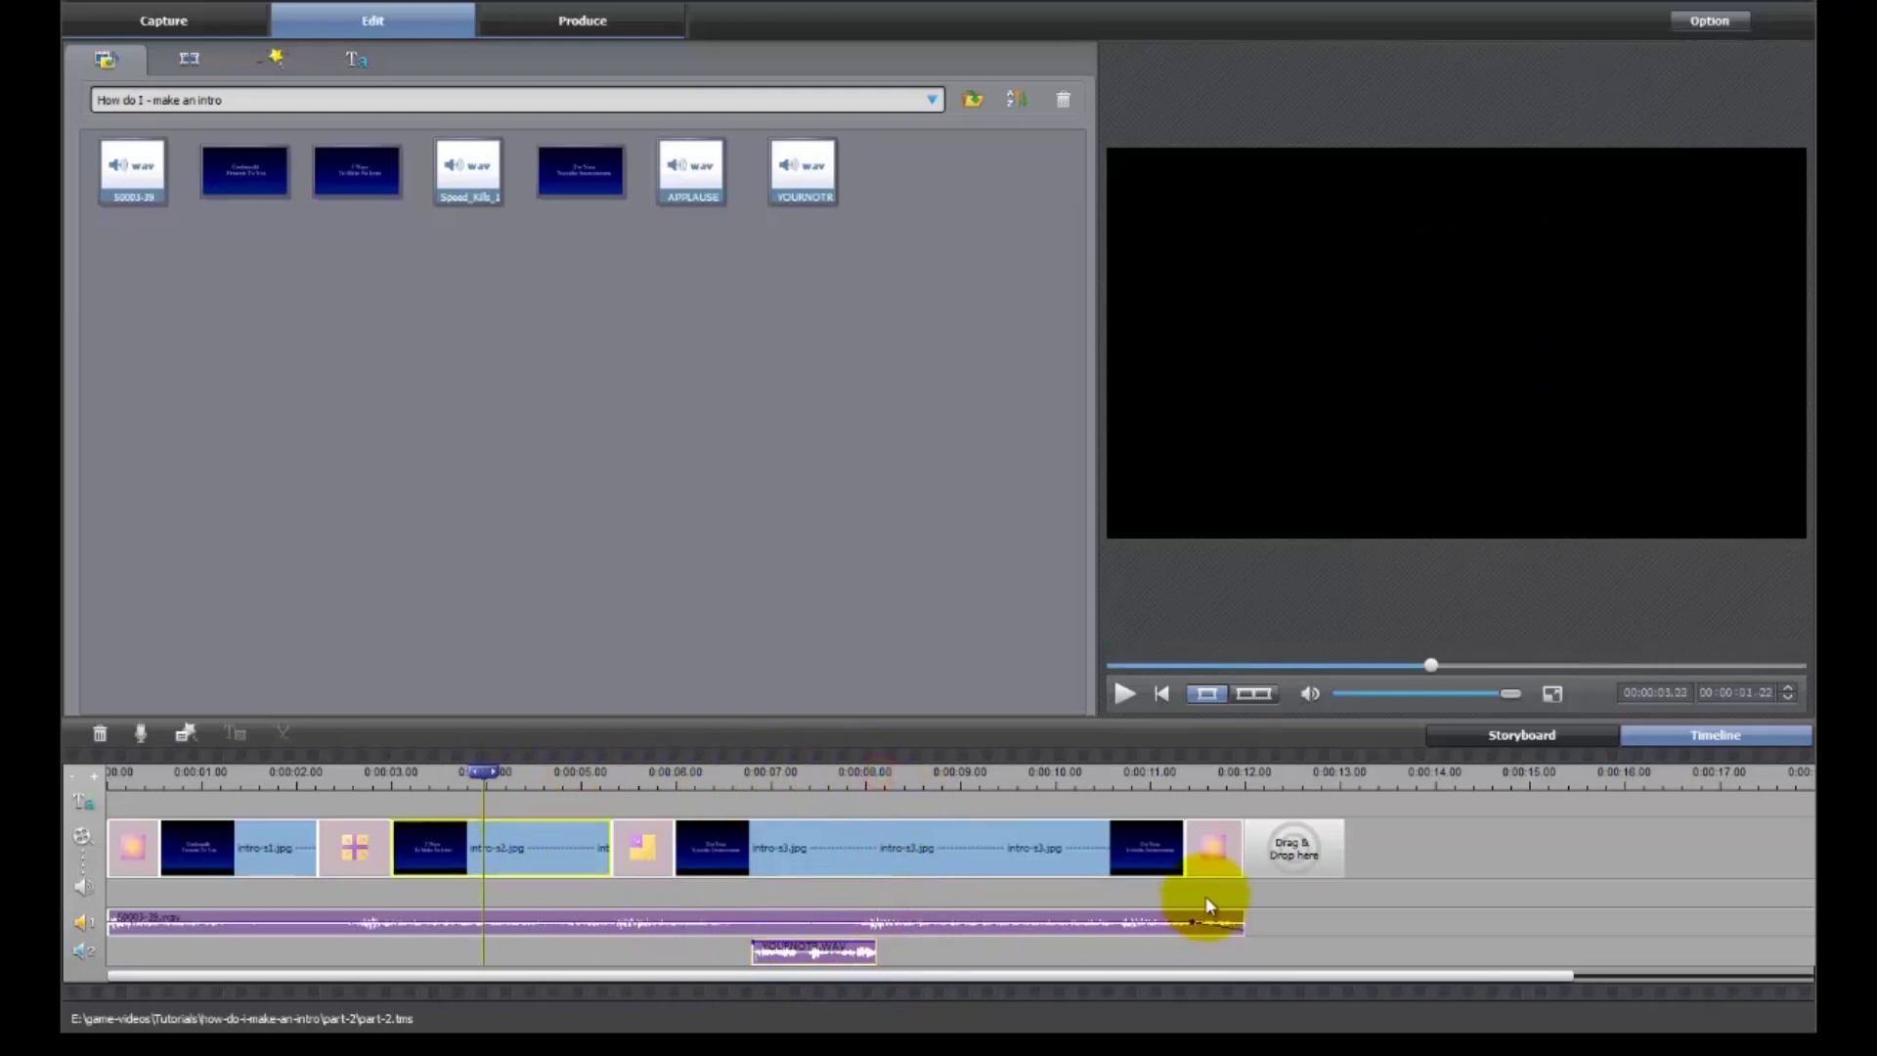
# Save the intro project from the Option menu, then bring up the Flixpress templates page in Chrome
pyautogui.click(908, 298)
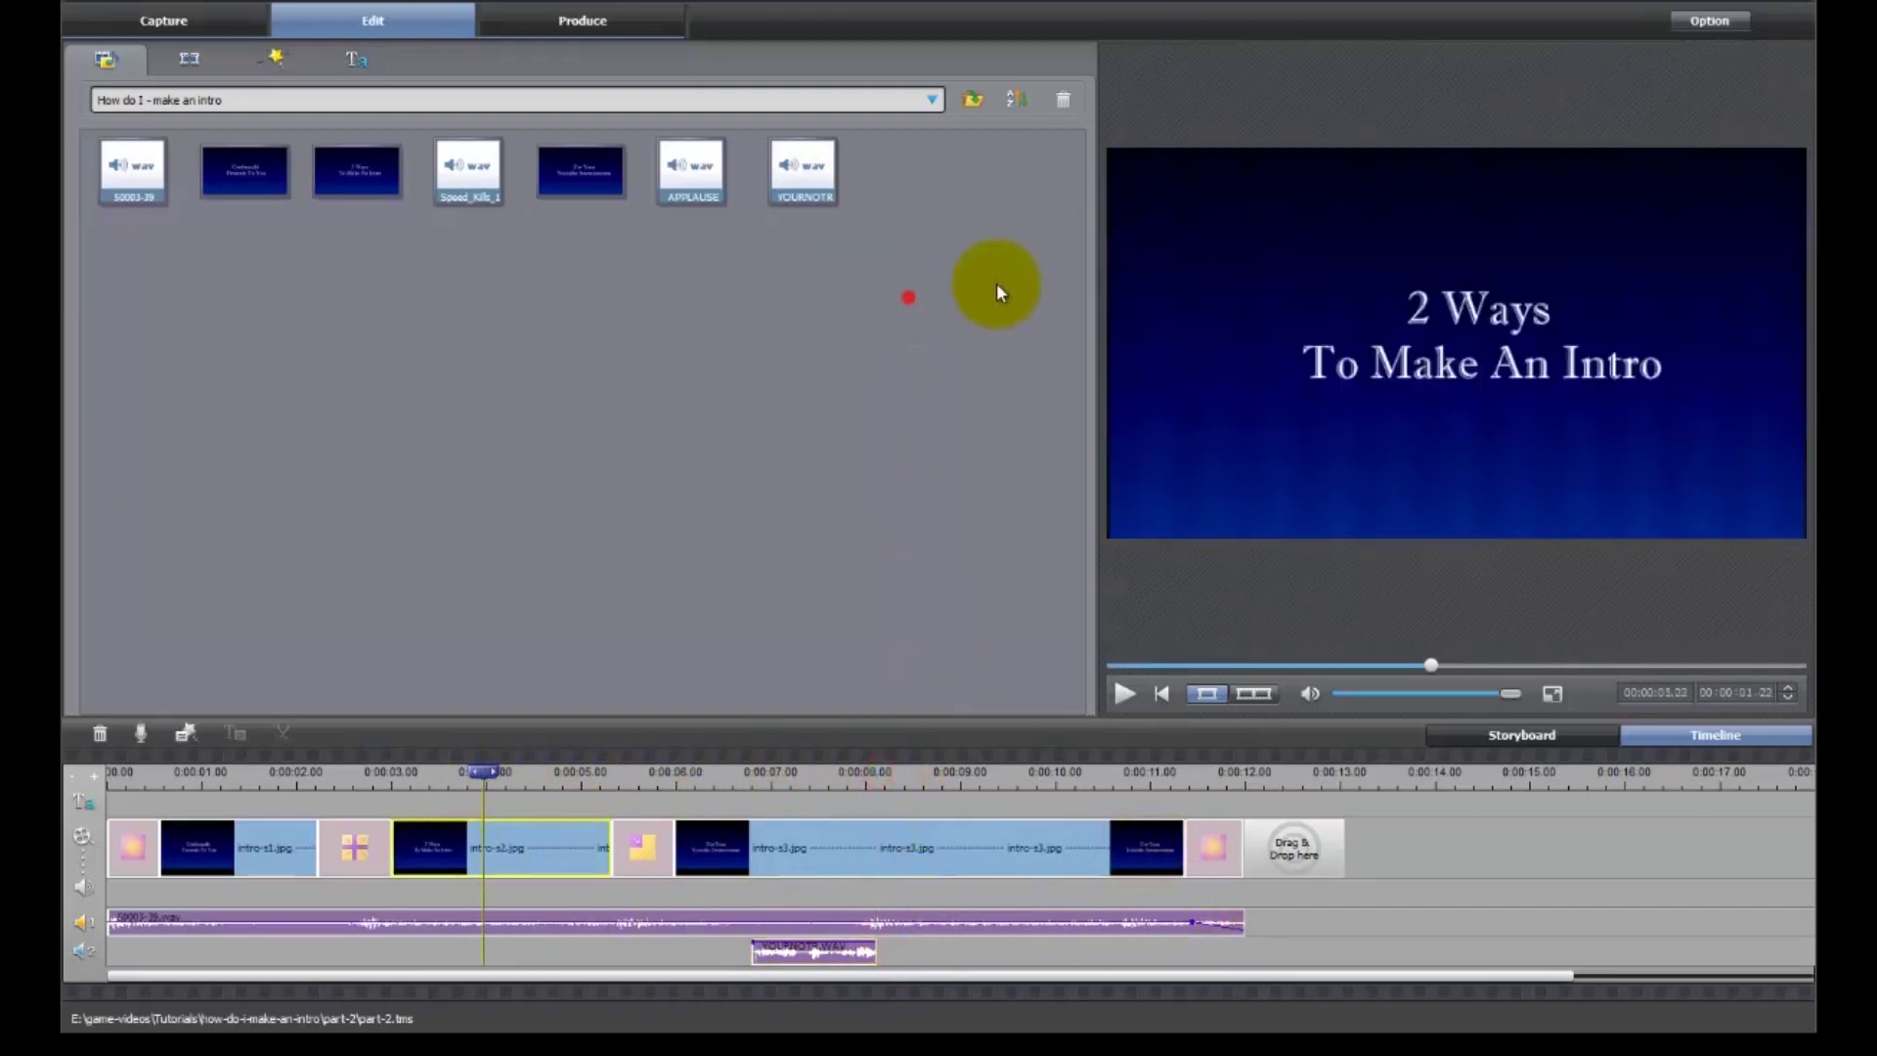
pyautogui.click(1709, 24)
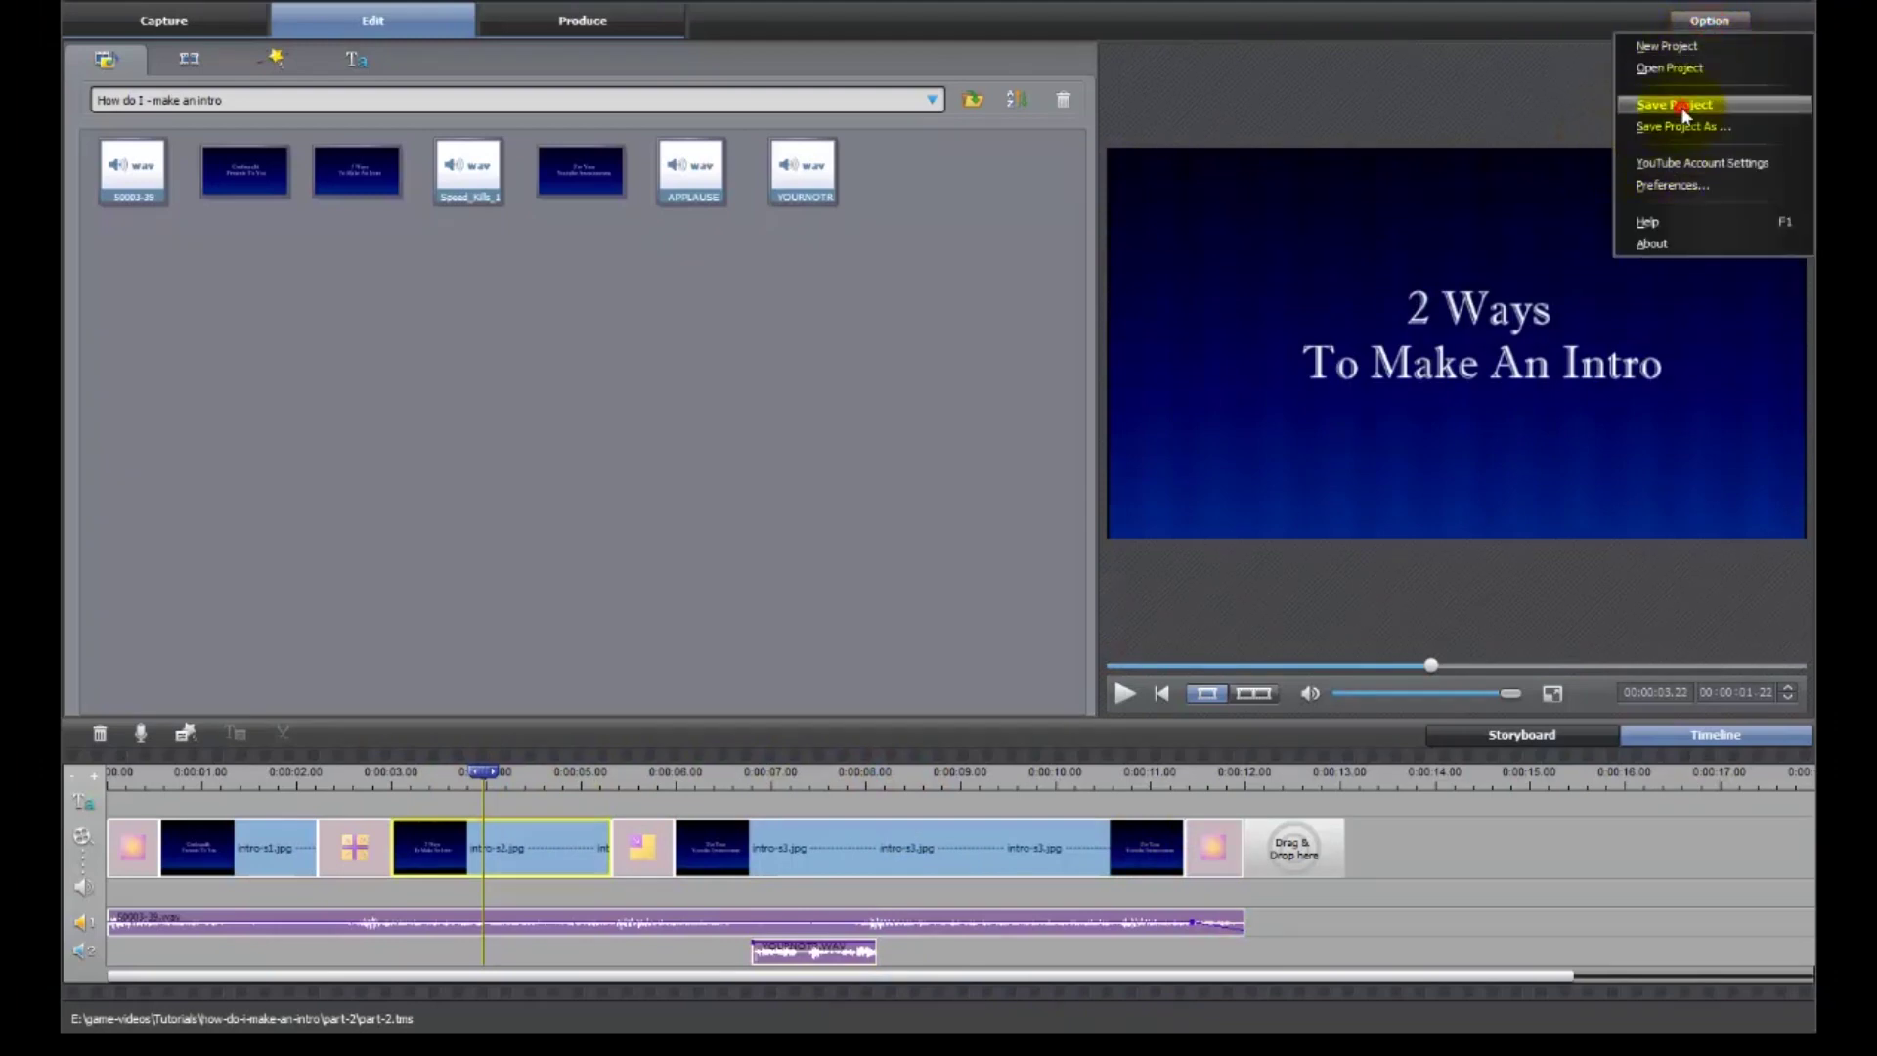
pyautogui.click(1684, 116)
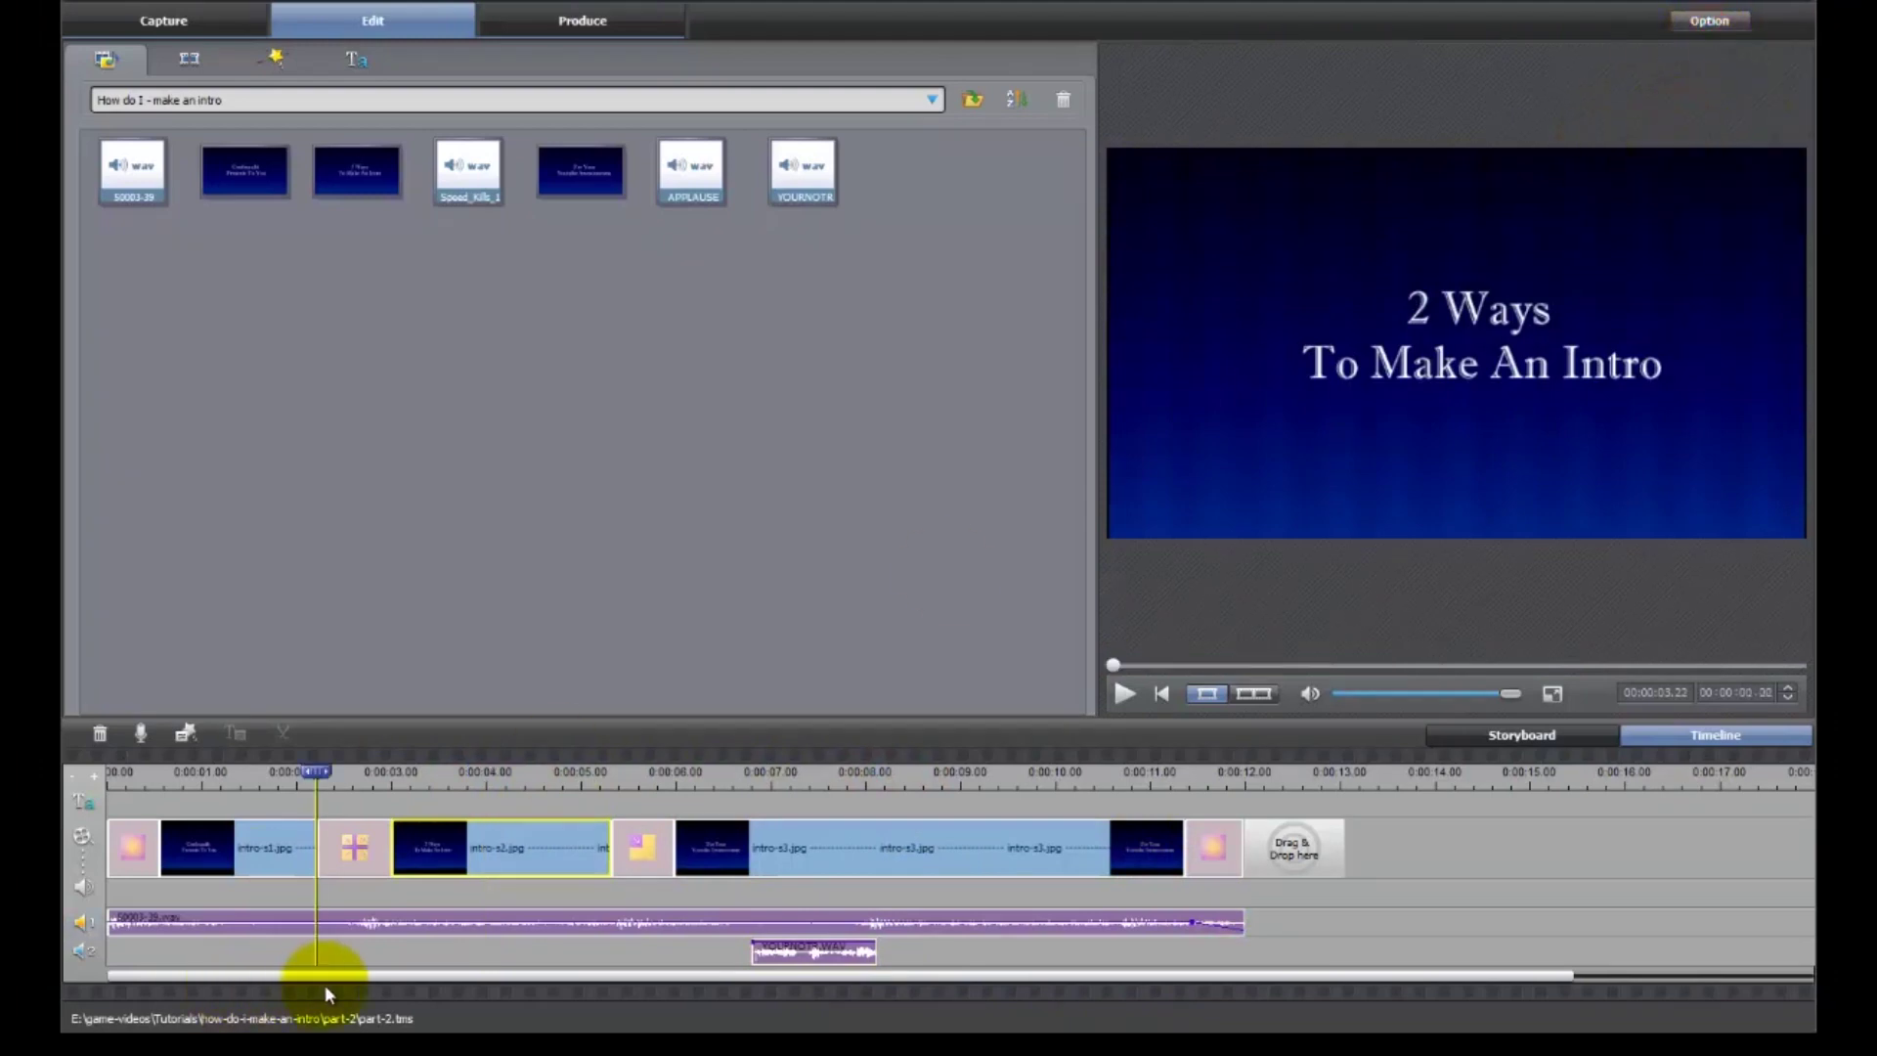
pyautogui.click(200, 1026)
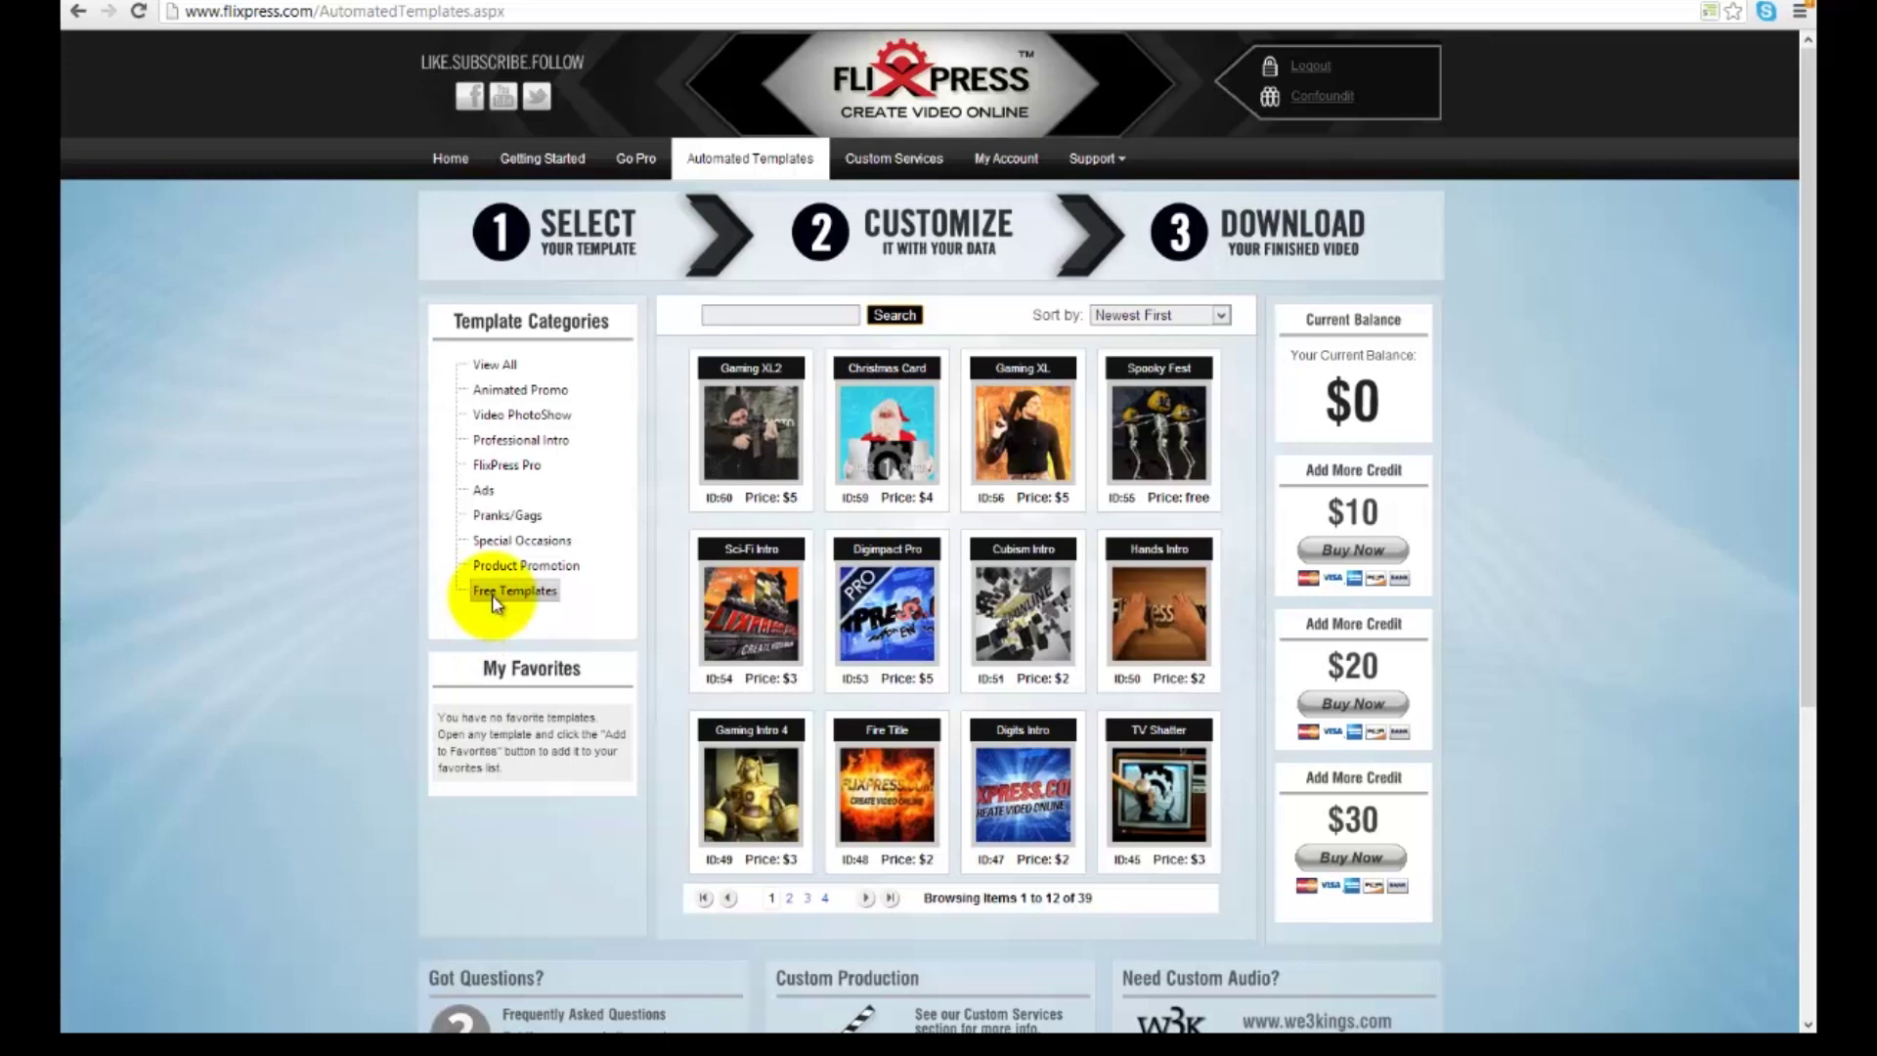
# Filter Flixpress to free templates and open the World Intro template preview
pyautogui.click(224, 11)
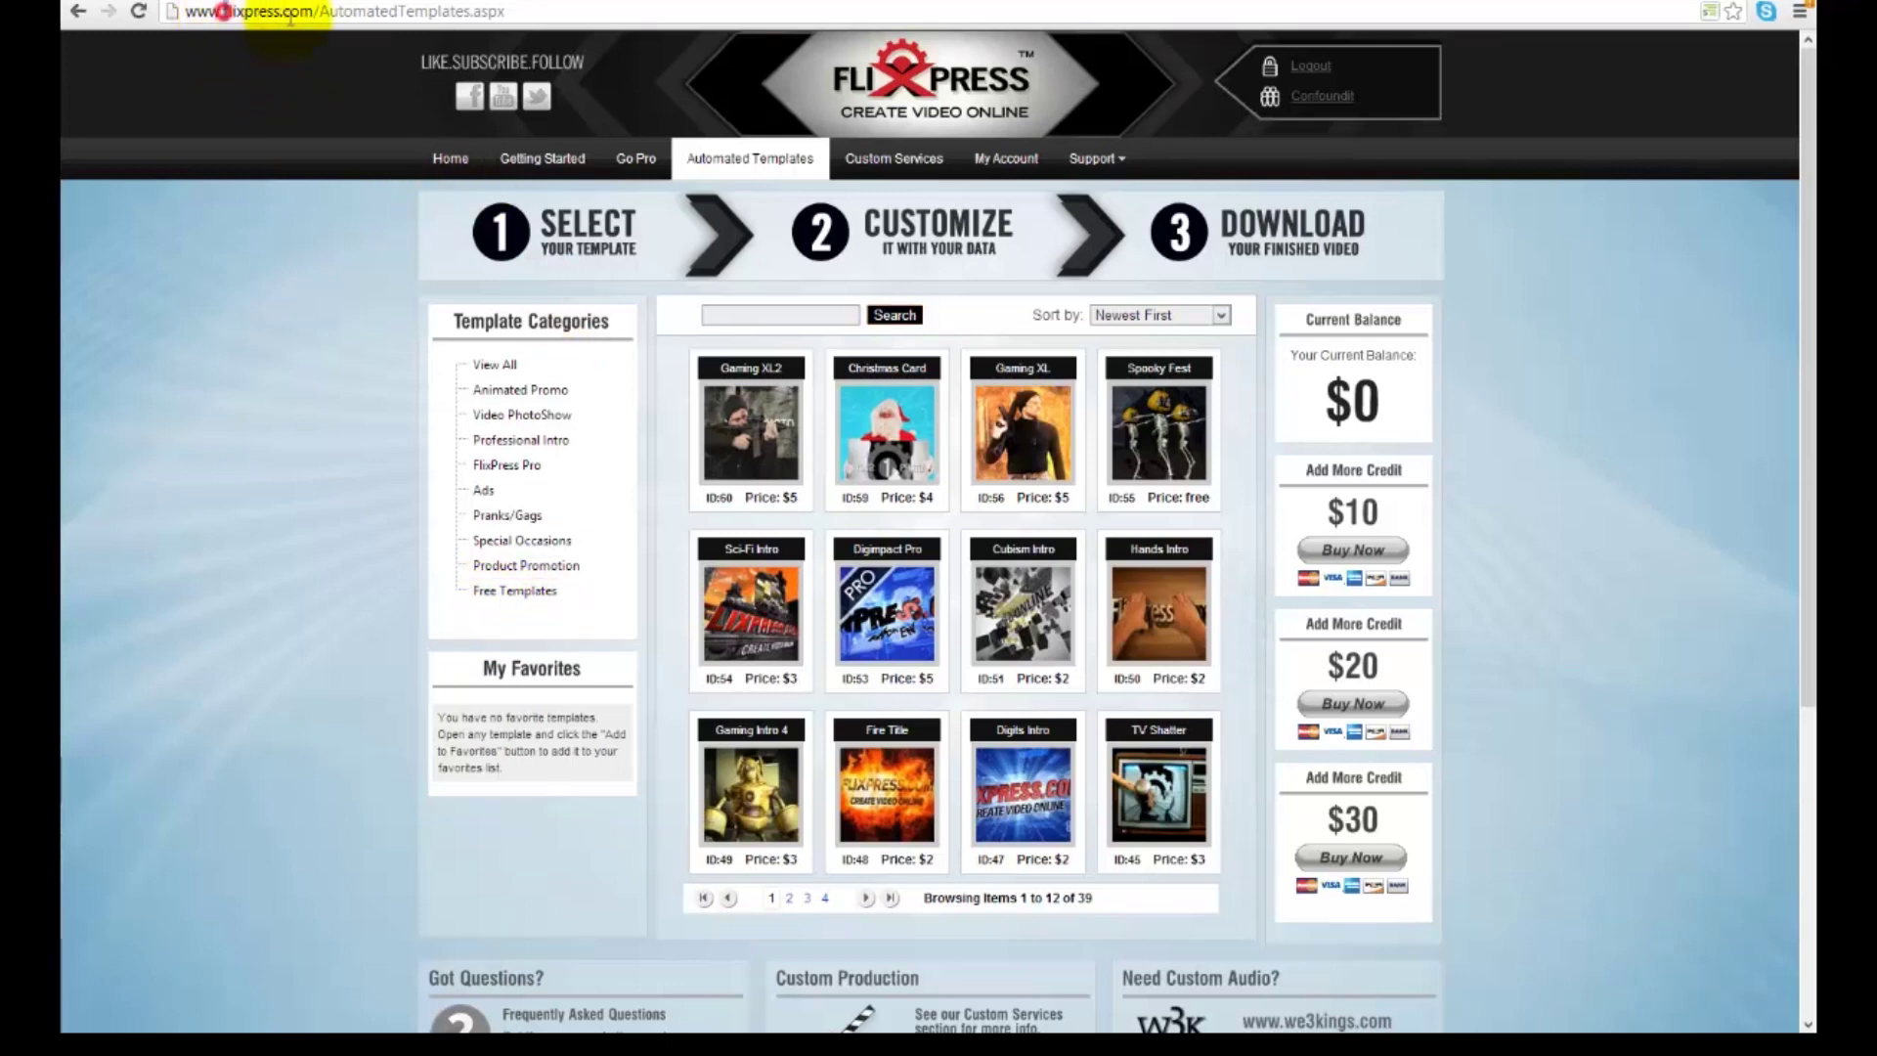
pyautogui.click(278, 605)
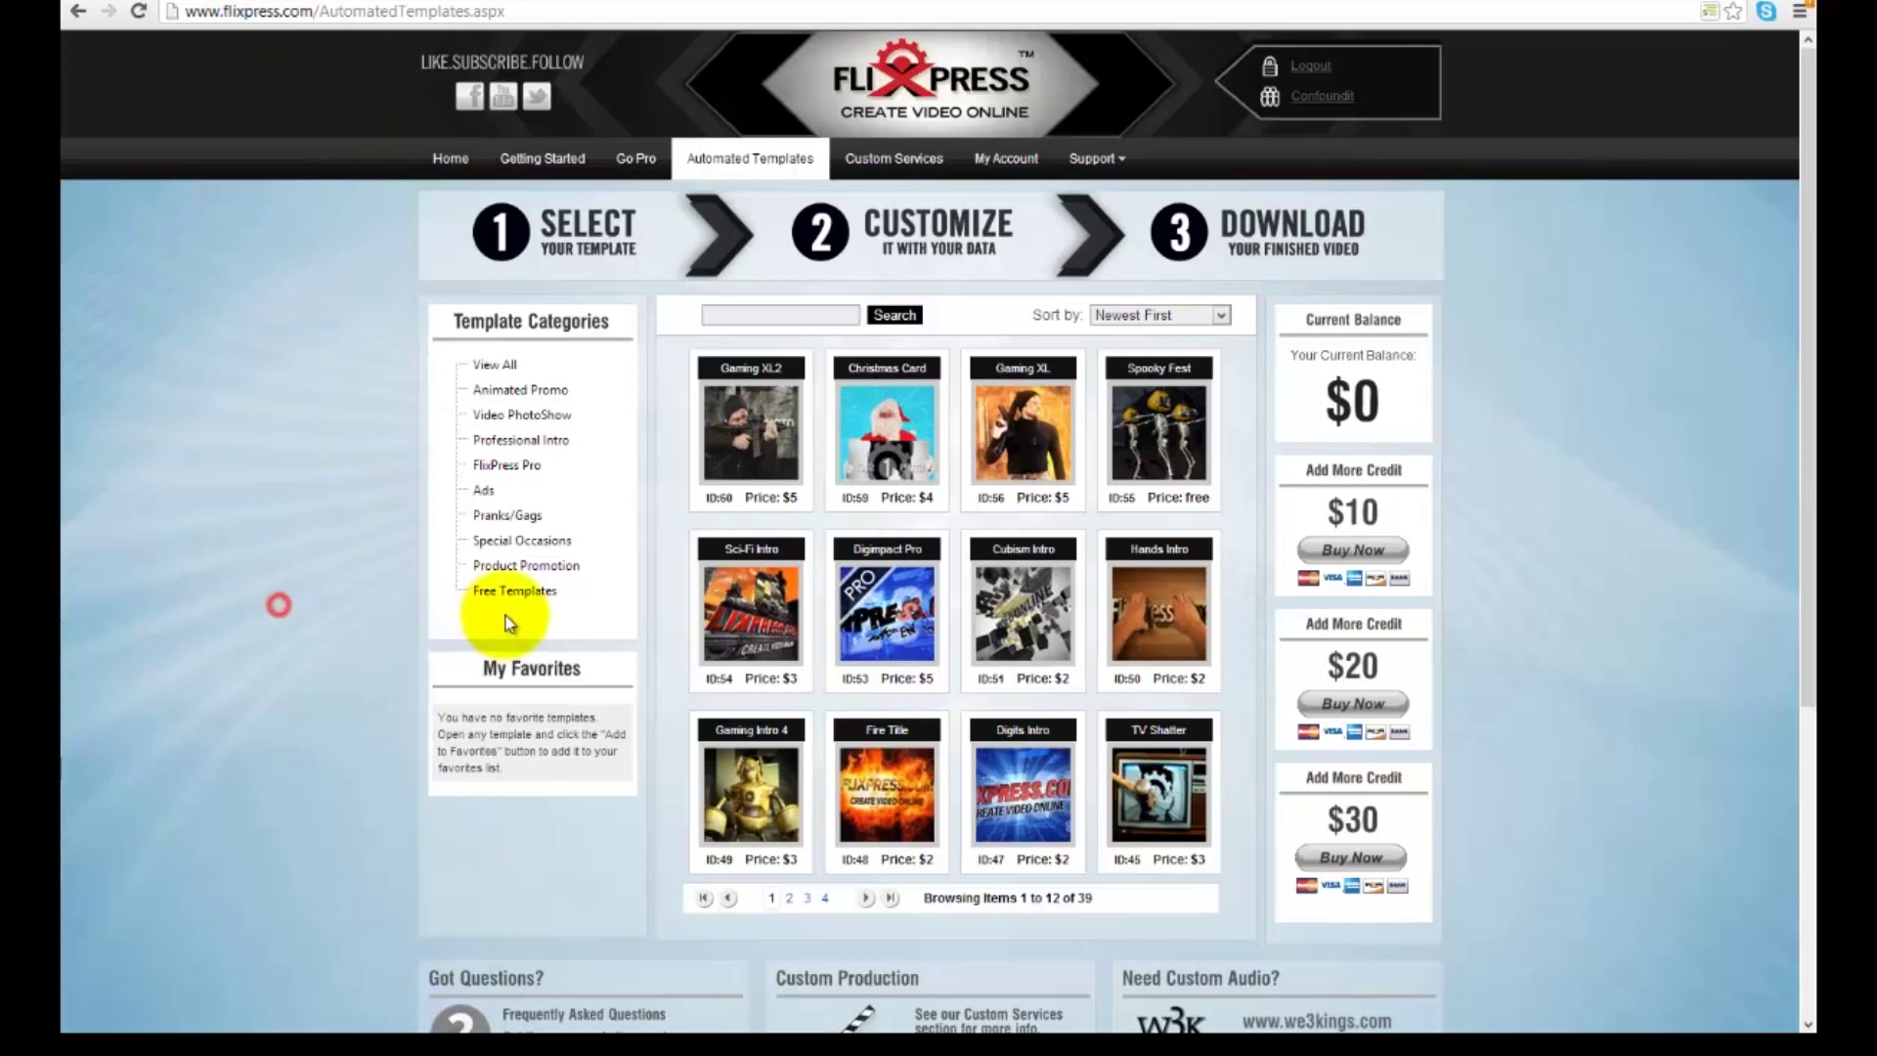
pyautogui.click(530, 591)
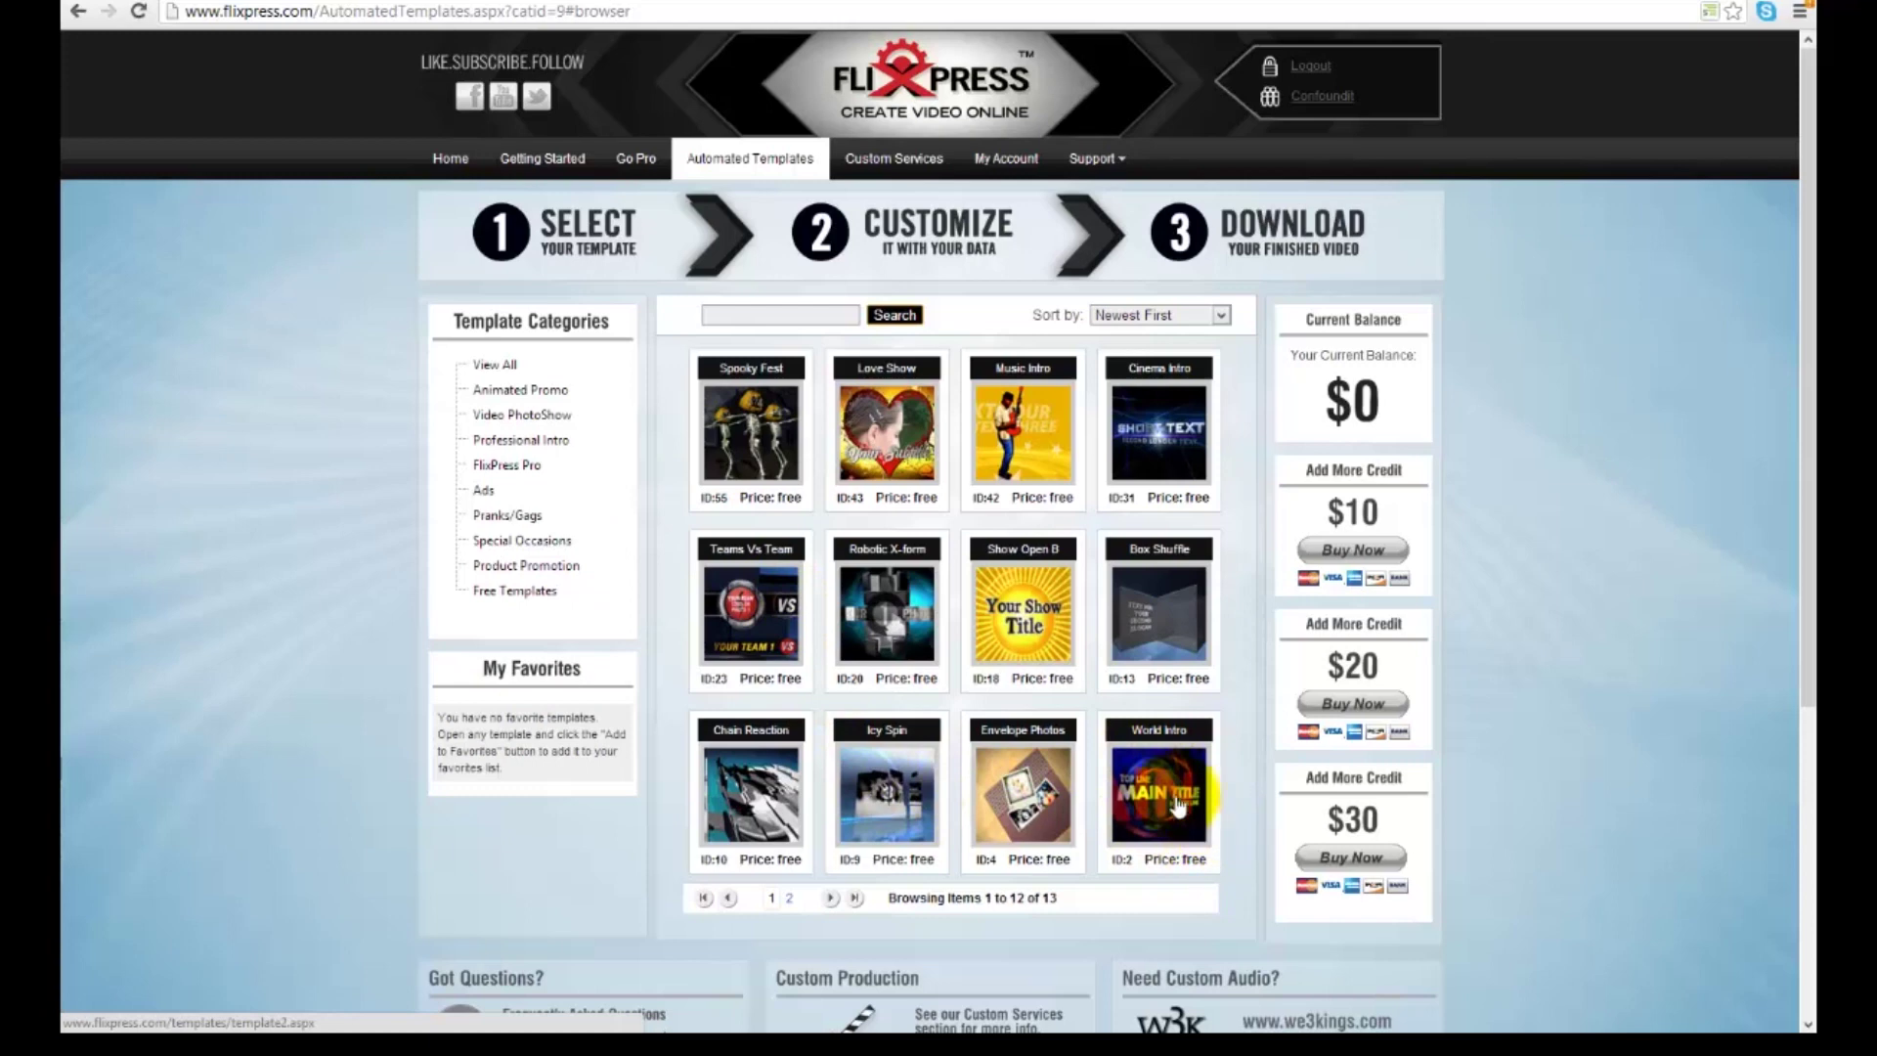
pyautogui.click(1163, 802)
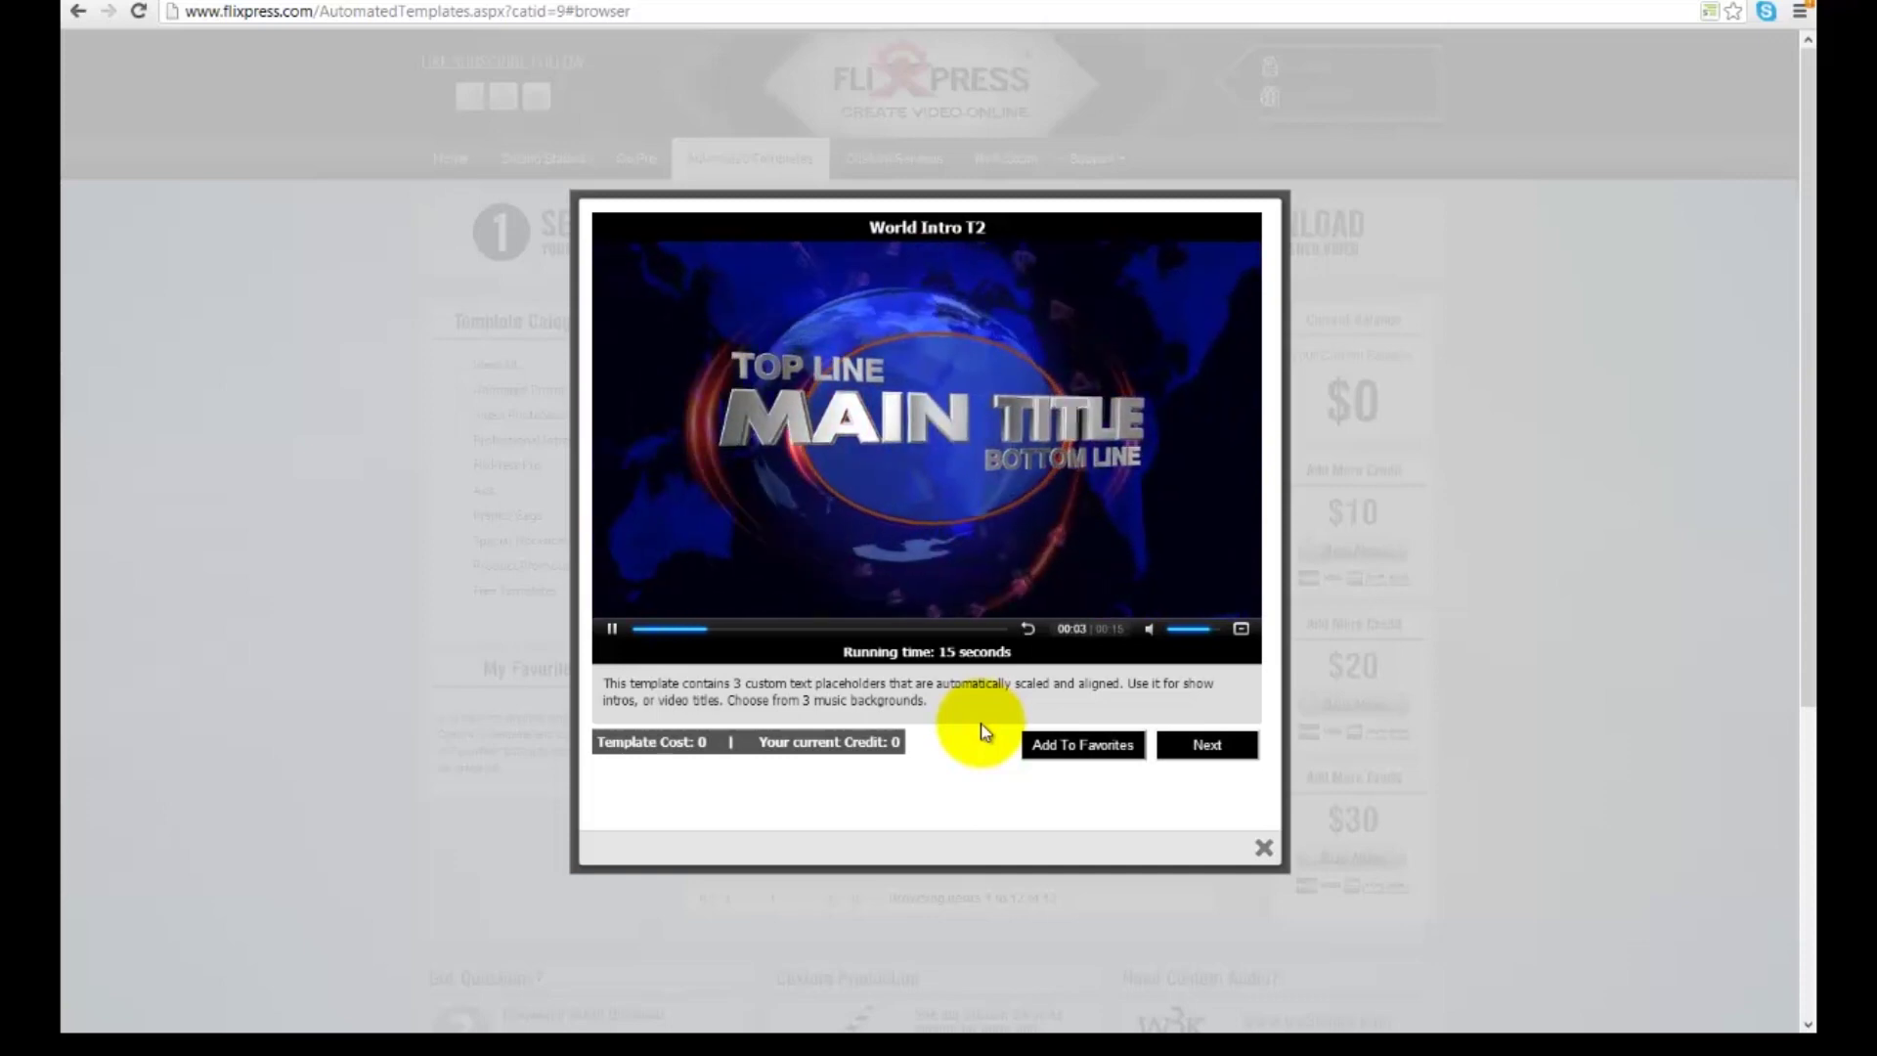
# Accept the World Intro template terms and begin customizing it
pyautogui.click(1207, 748)
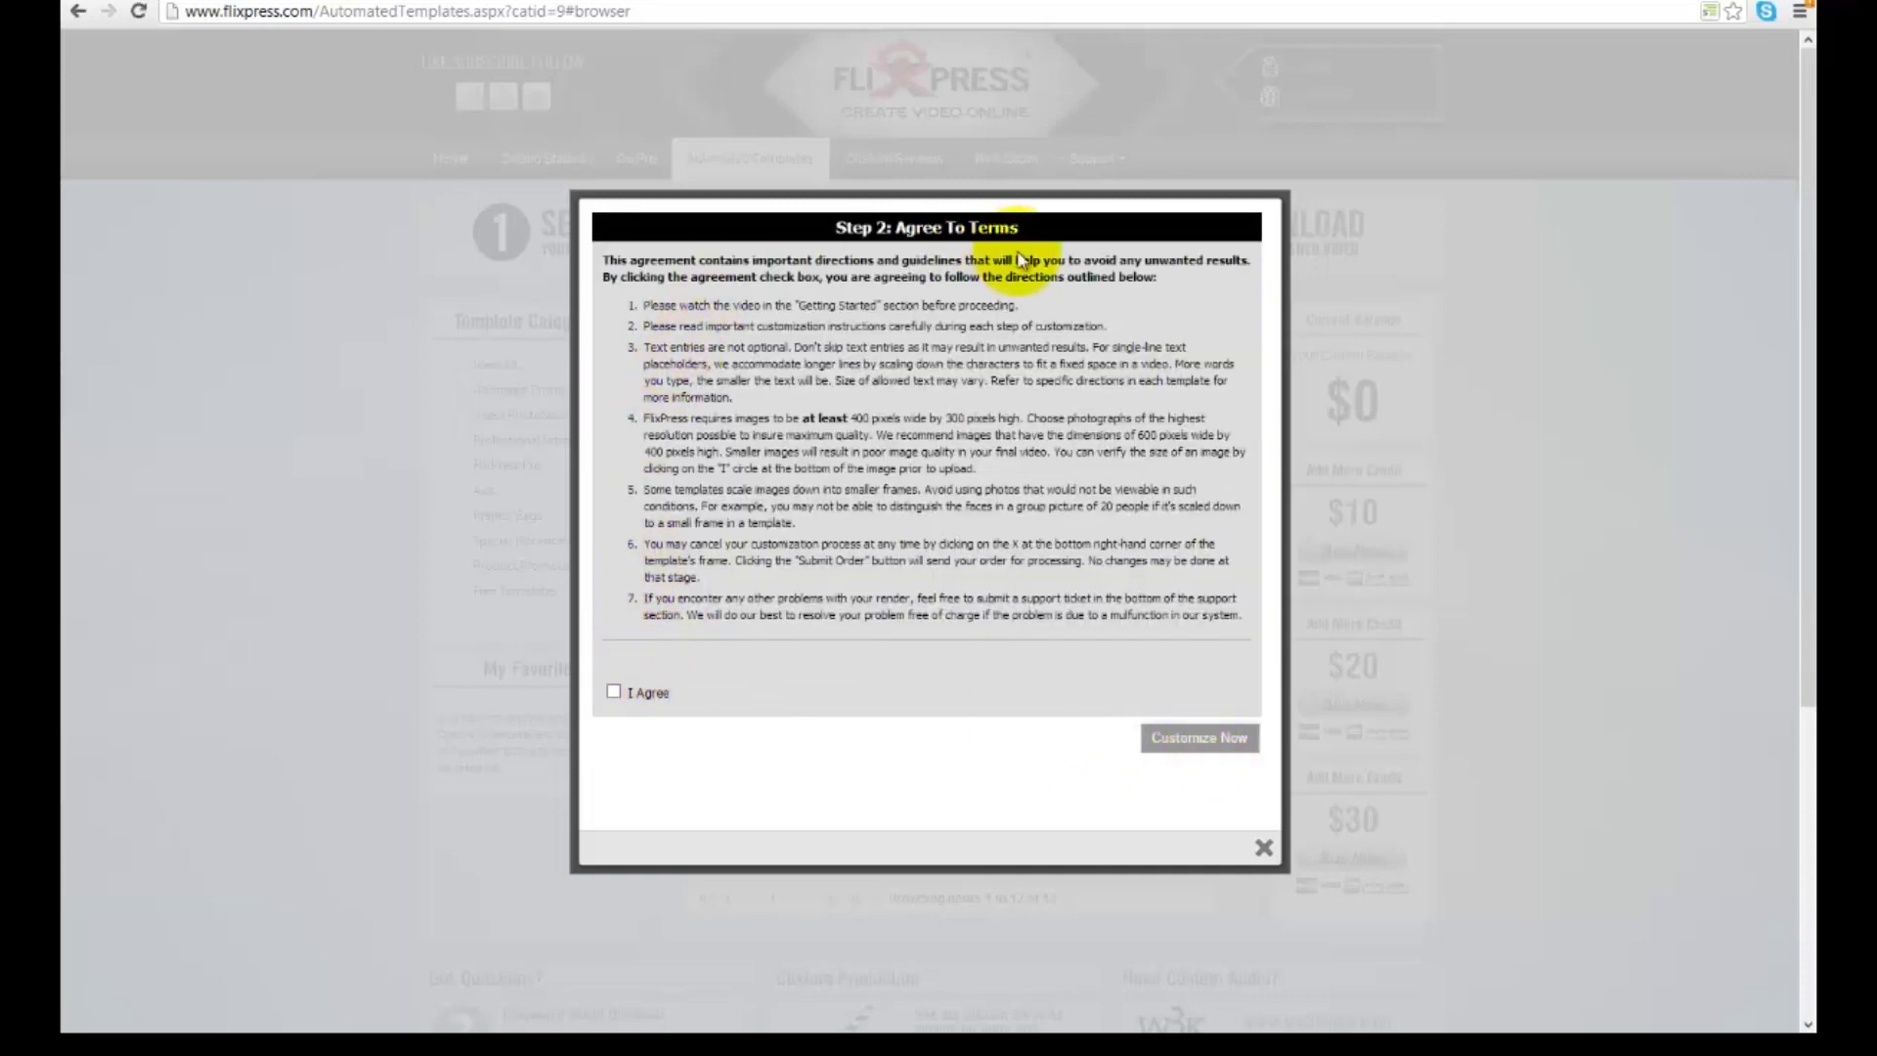
pyautogui.click(613, 692)
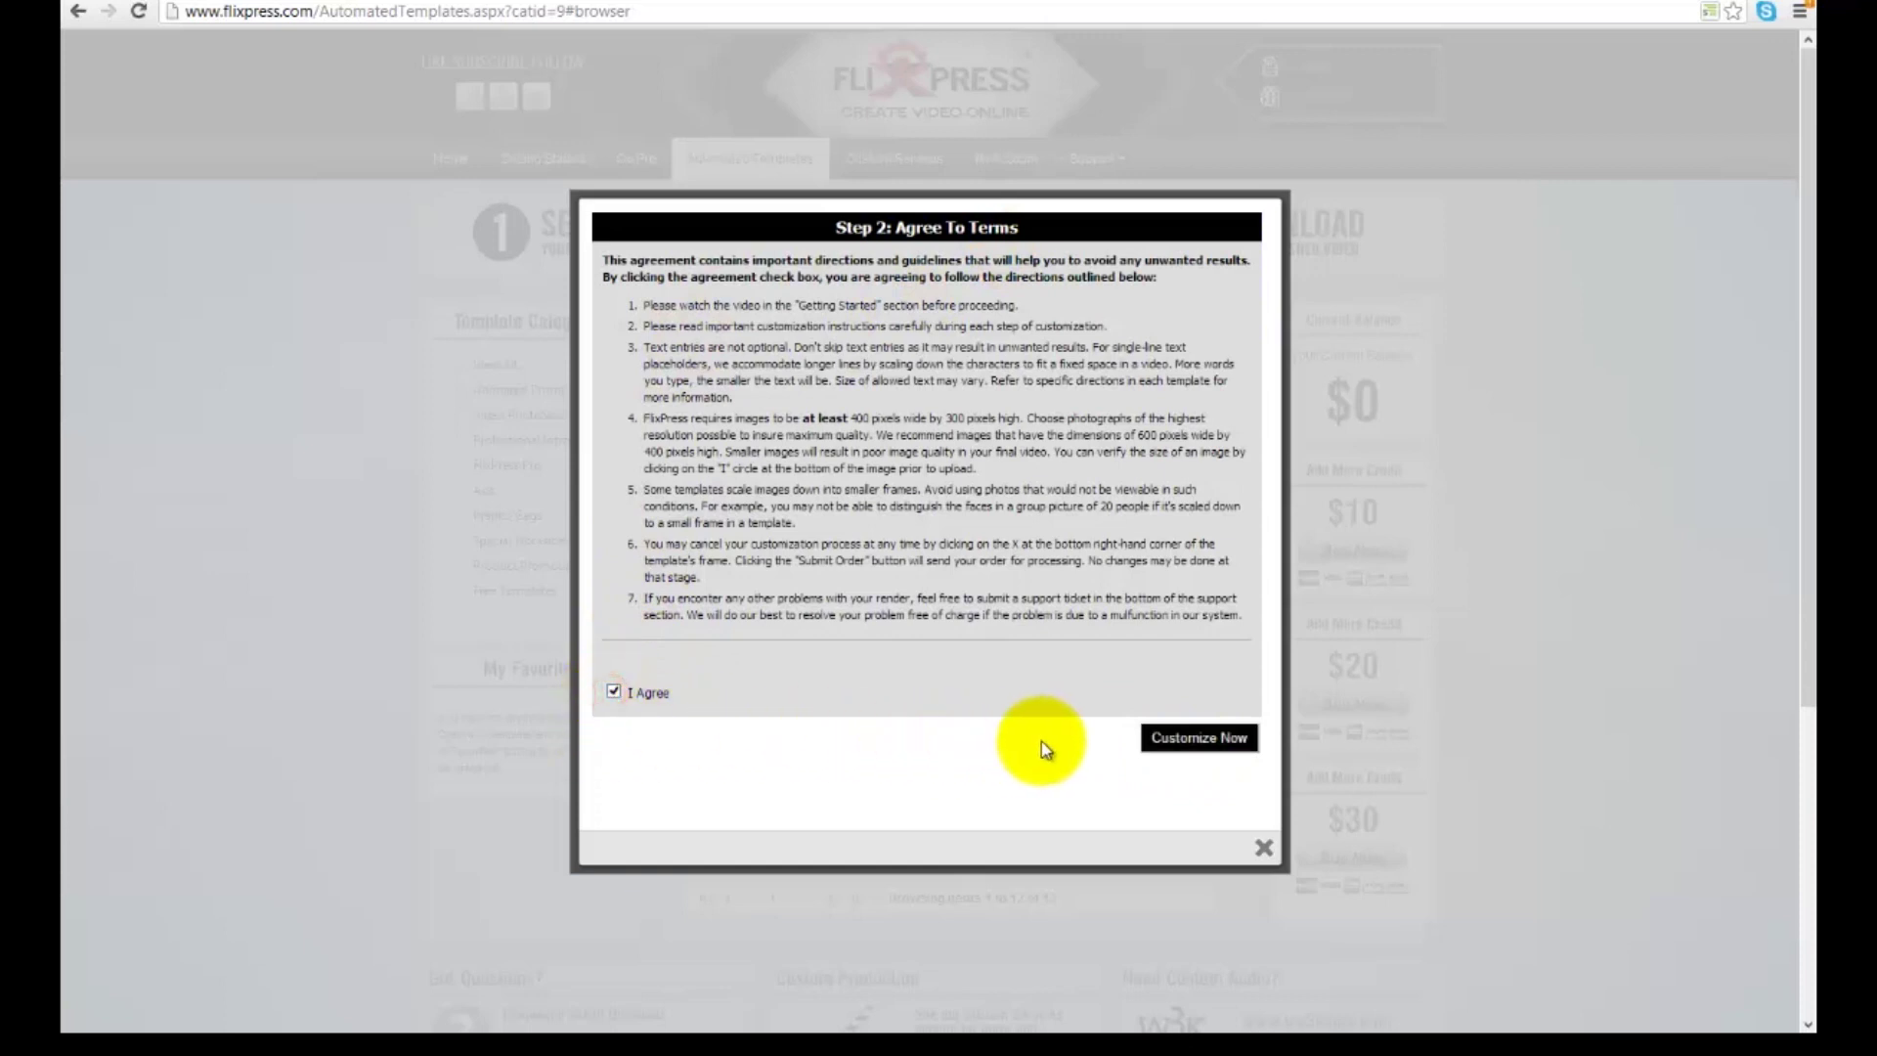
pyautogui.click(1202, 742)
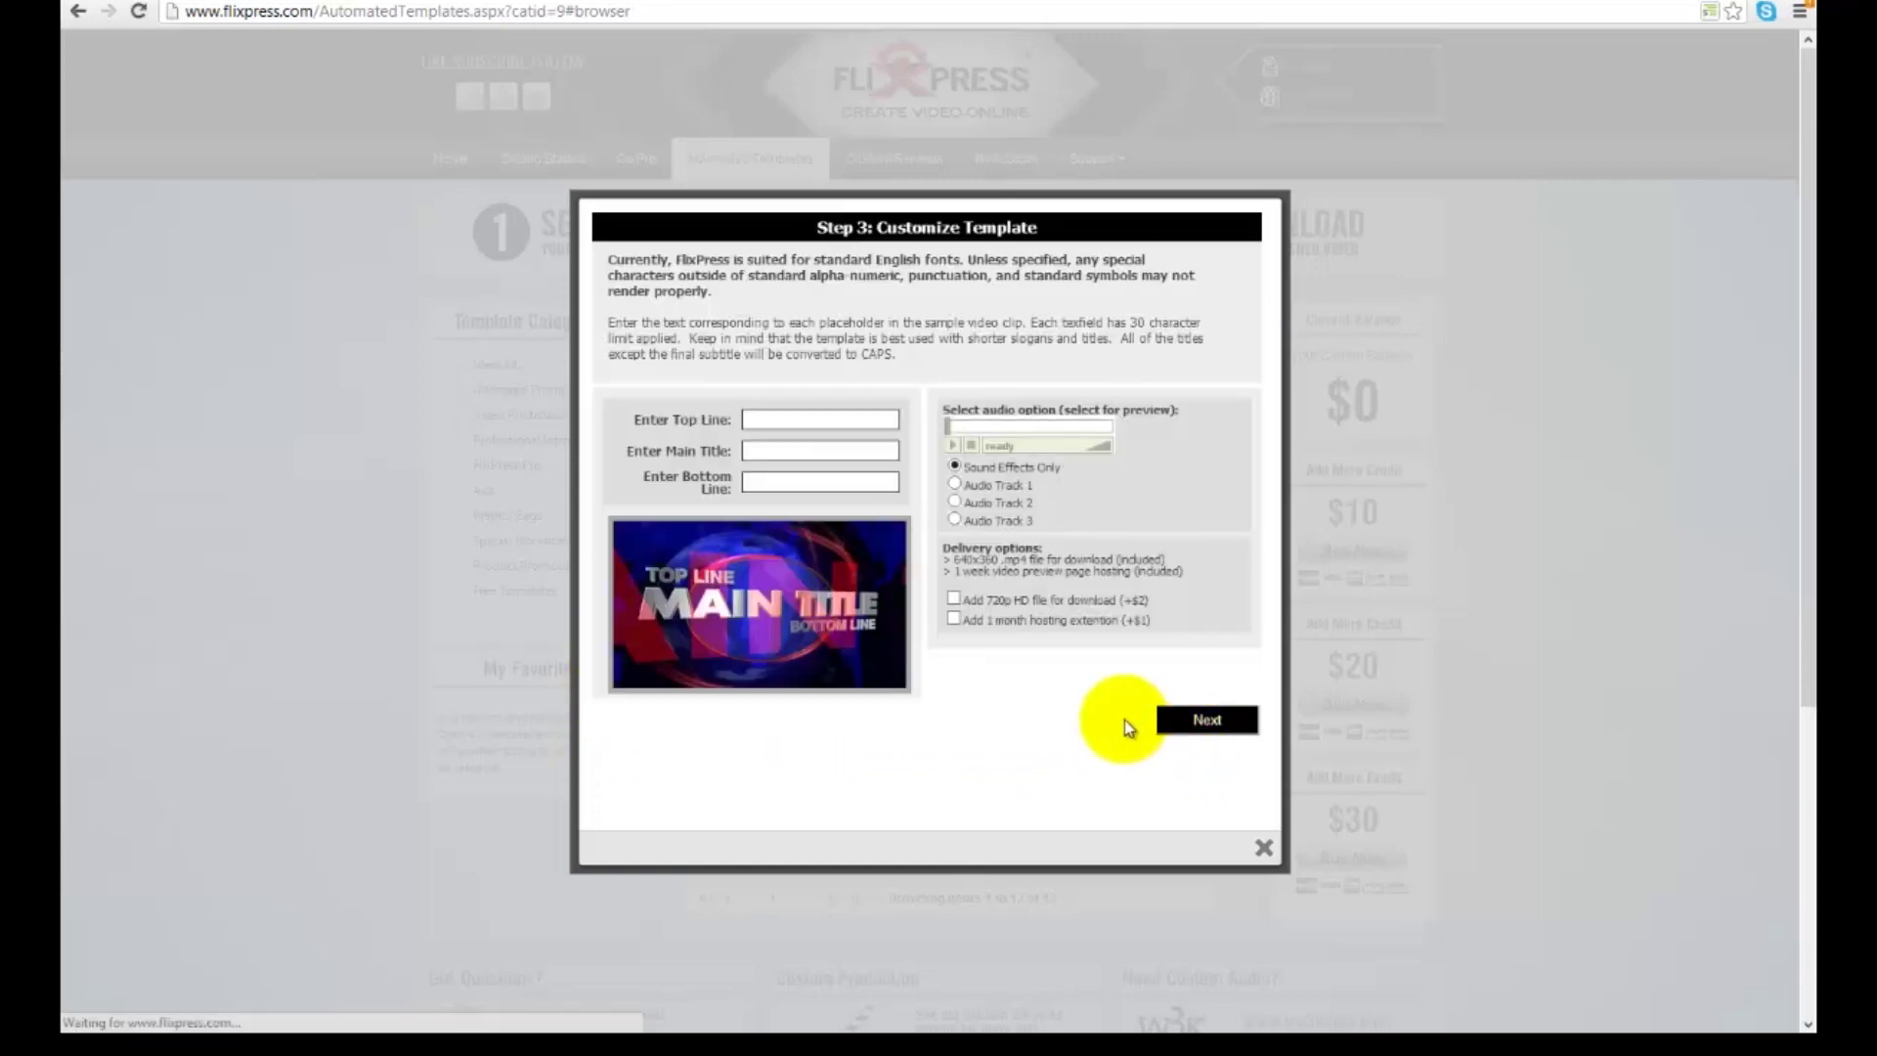
# Preview Audio Tracks 1 and 2, then choose Sound Effects Only
pyautogui.click(954, 500)
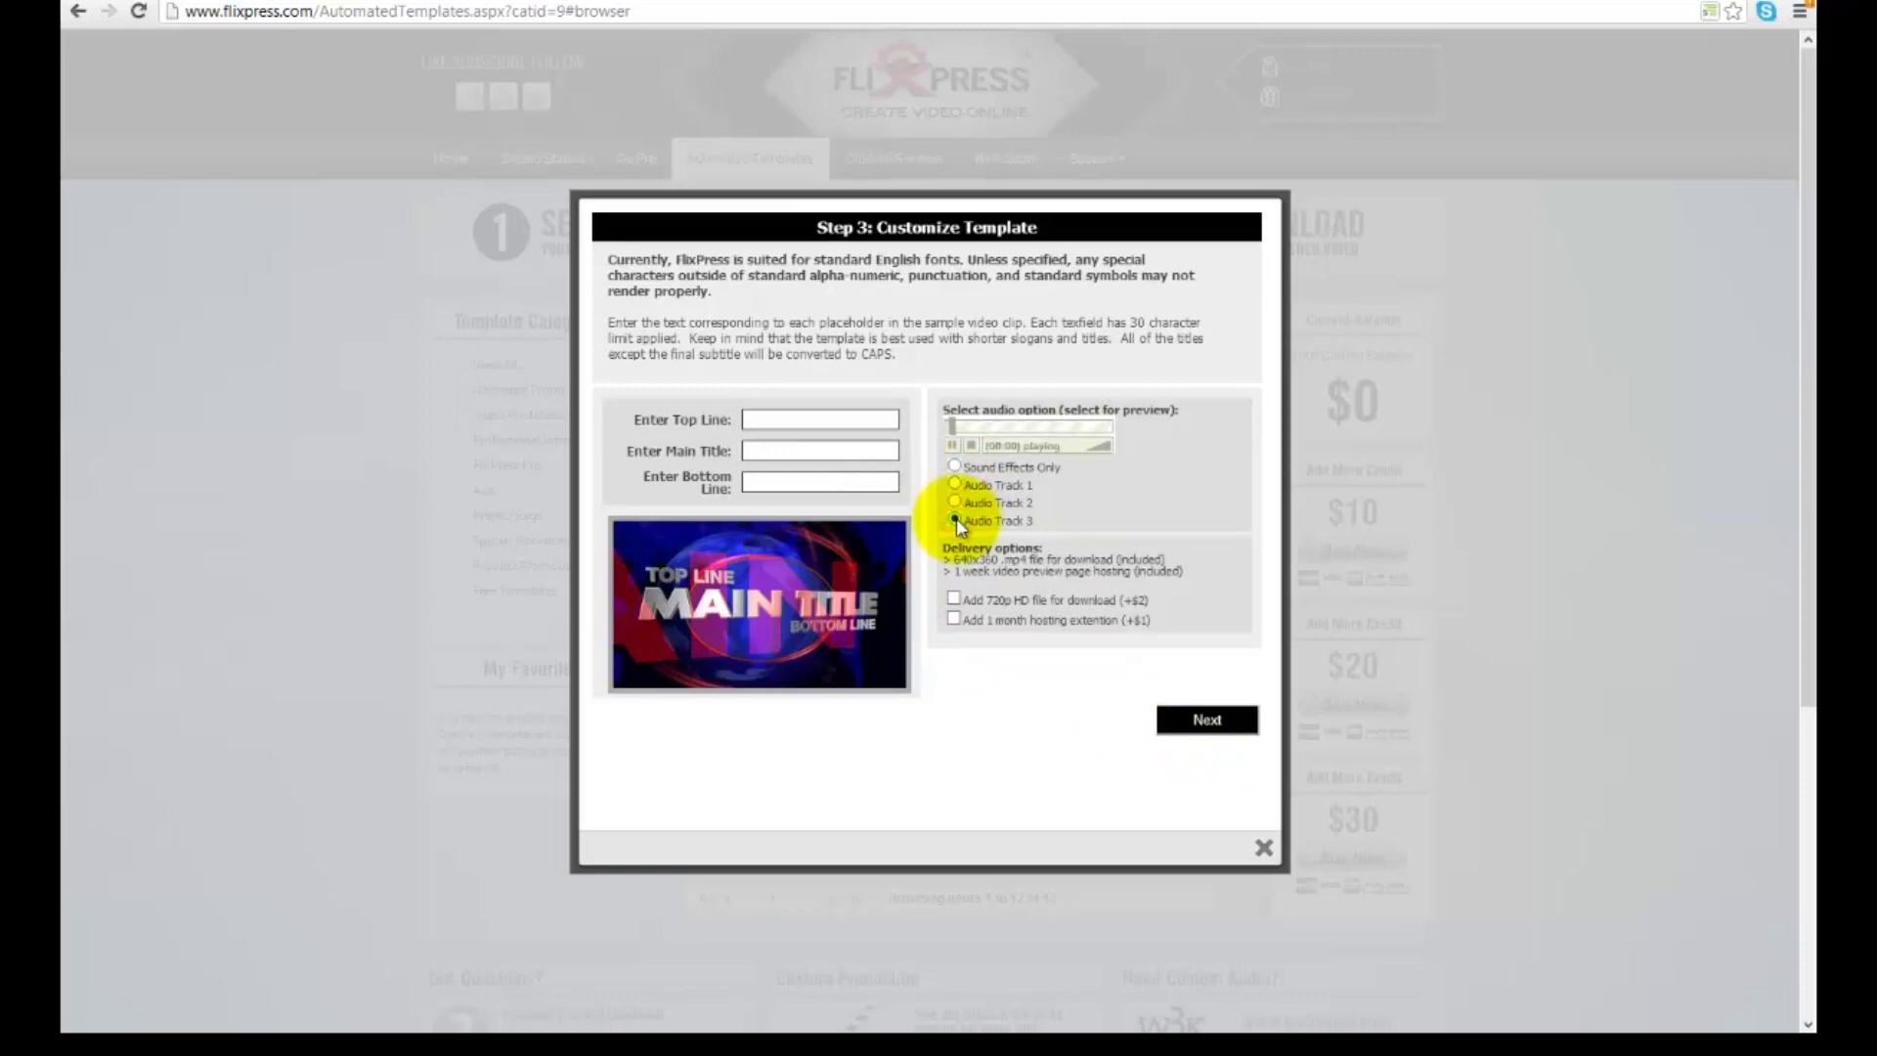
pyautogui.click(956, 484)
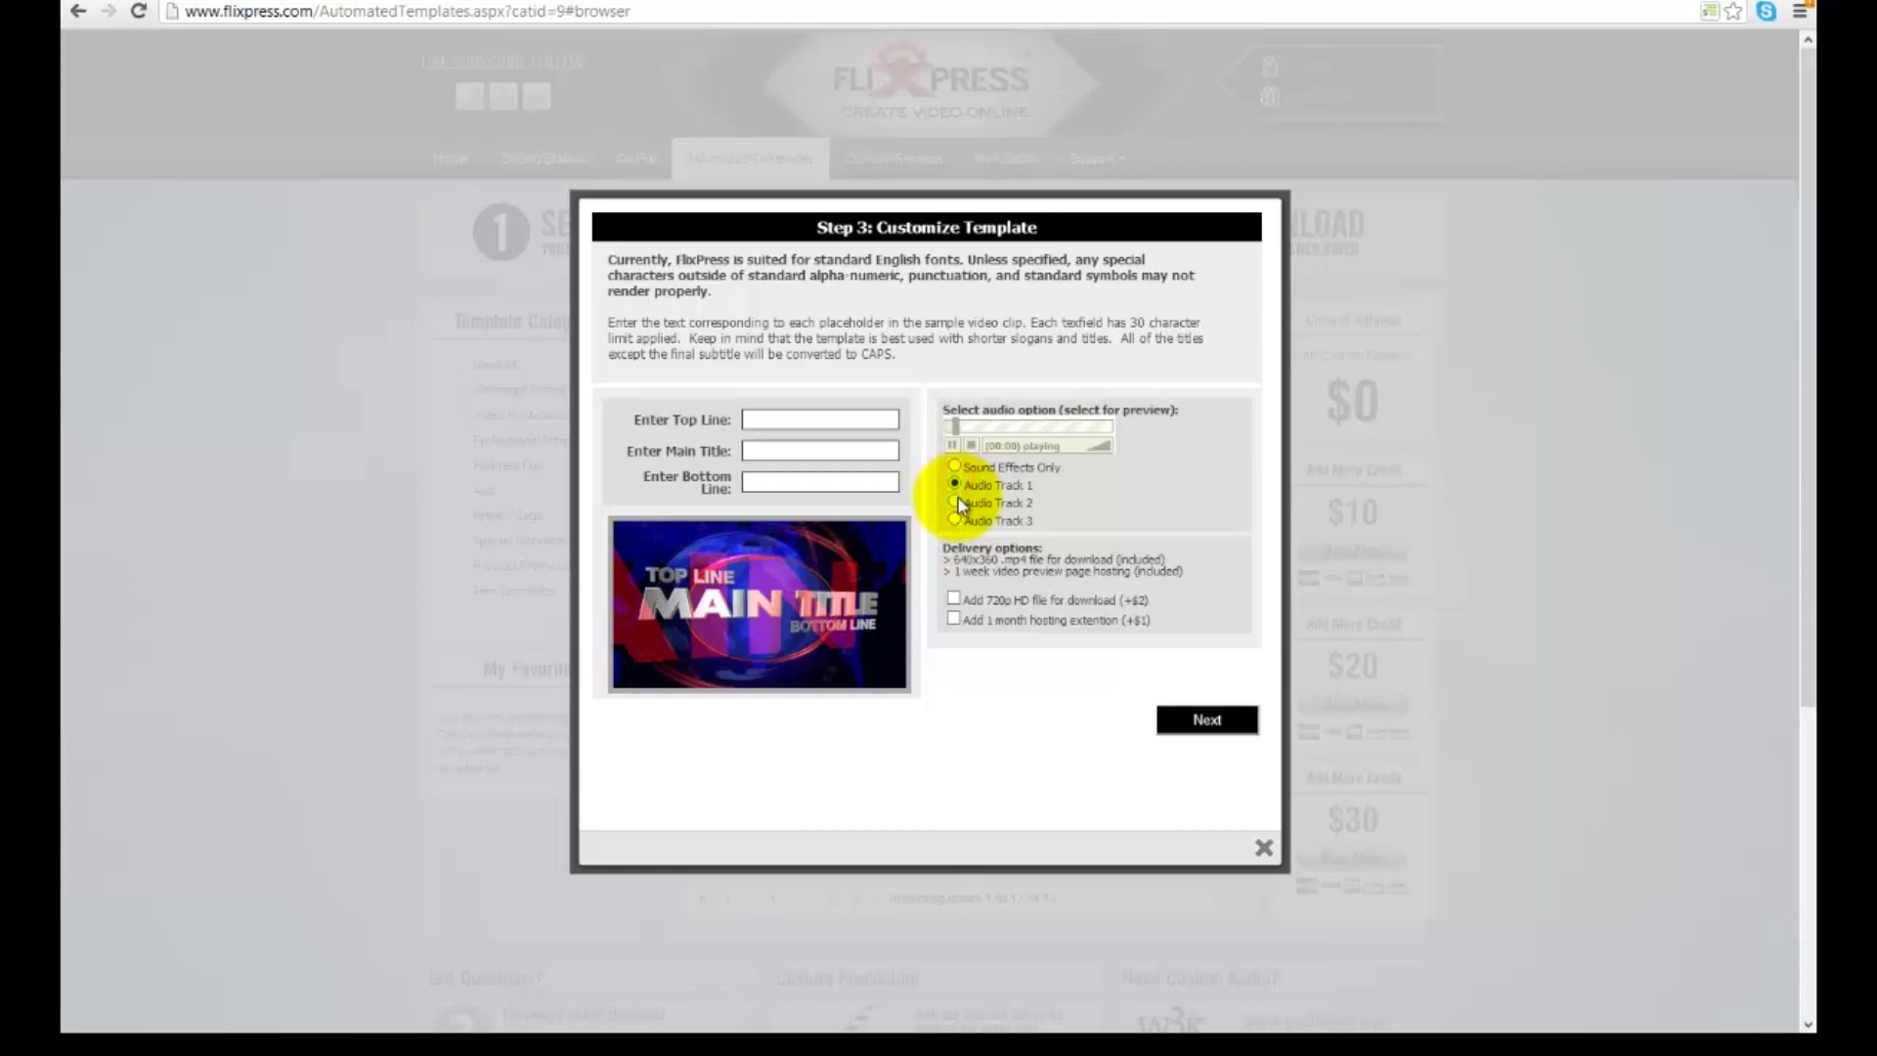
pyautogui.click(999, 500)
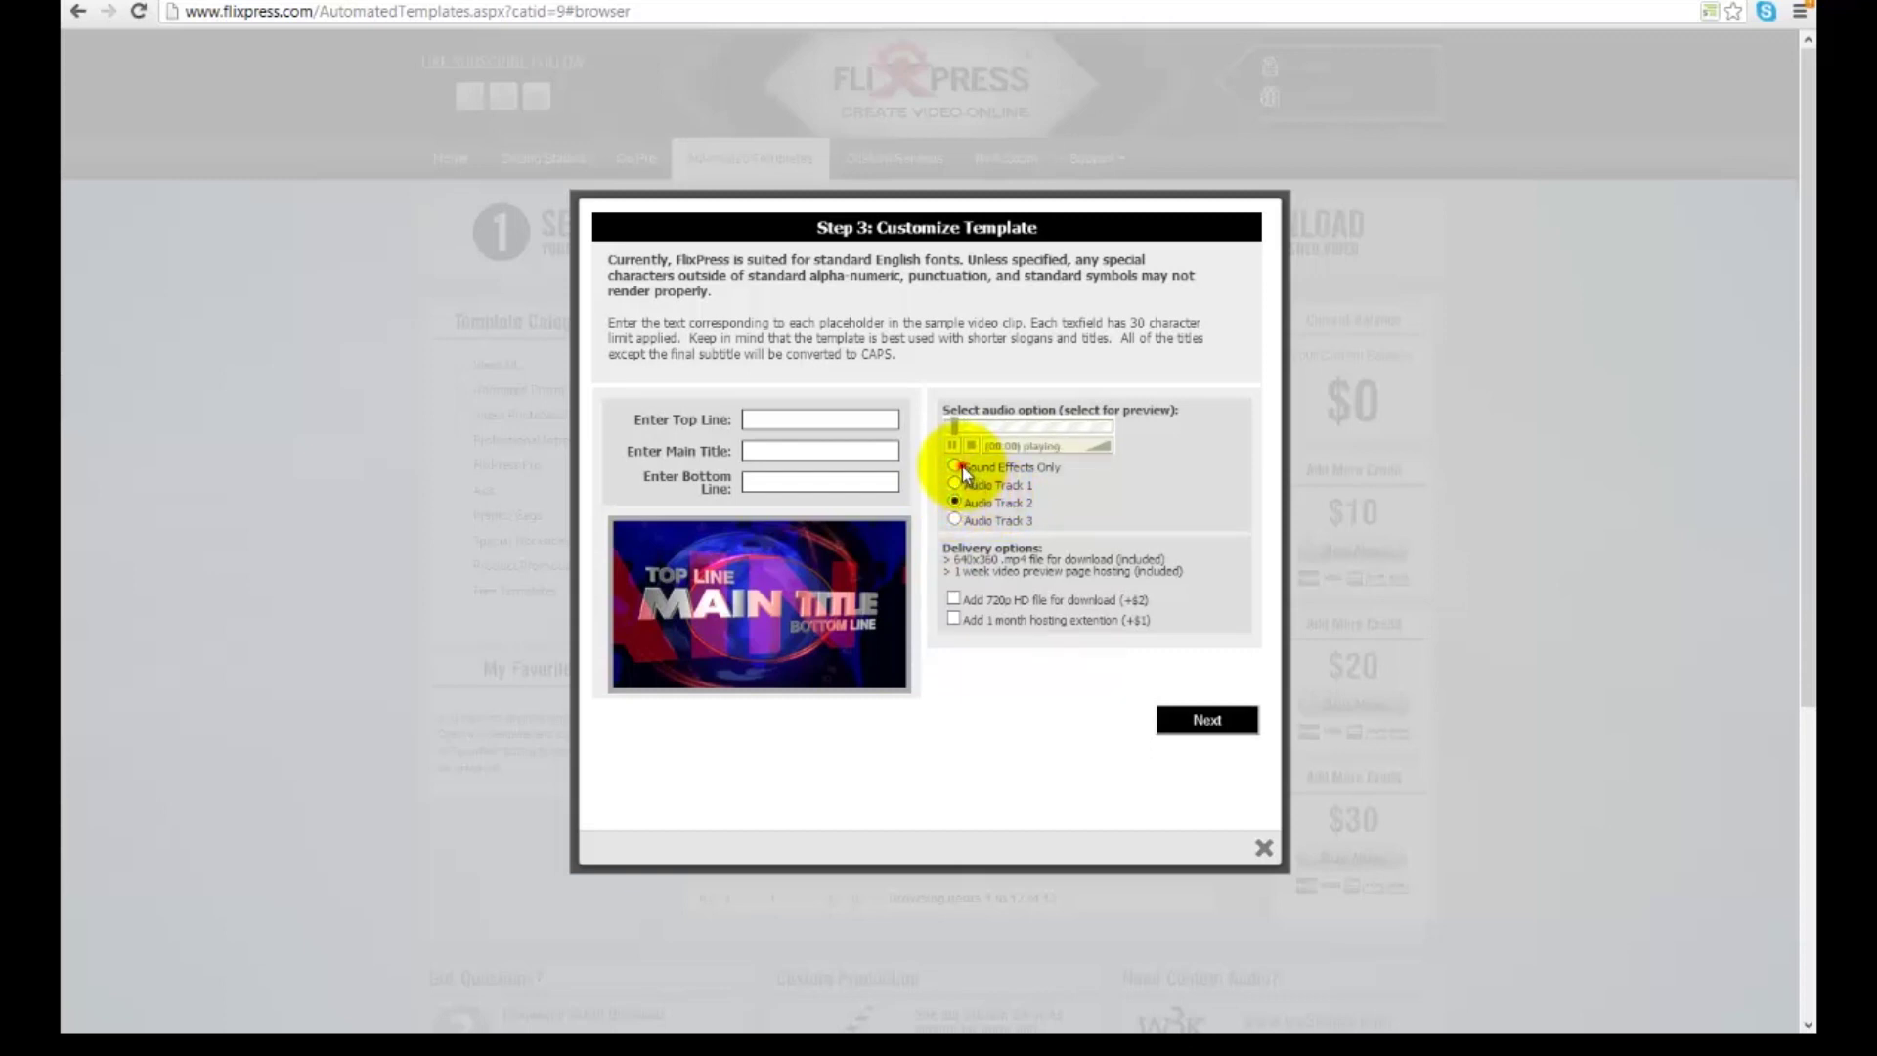
pyautogui.click(956, 466)
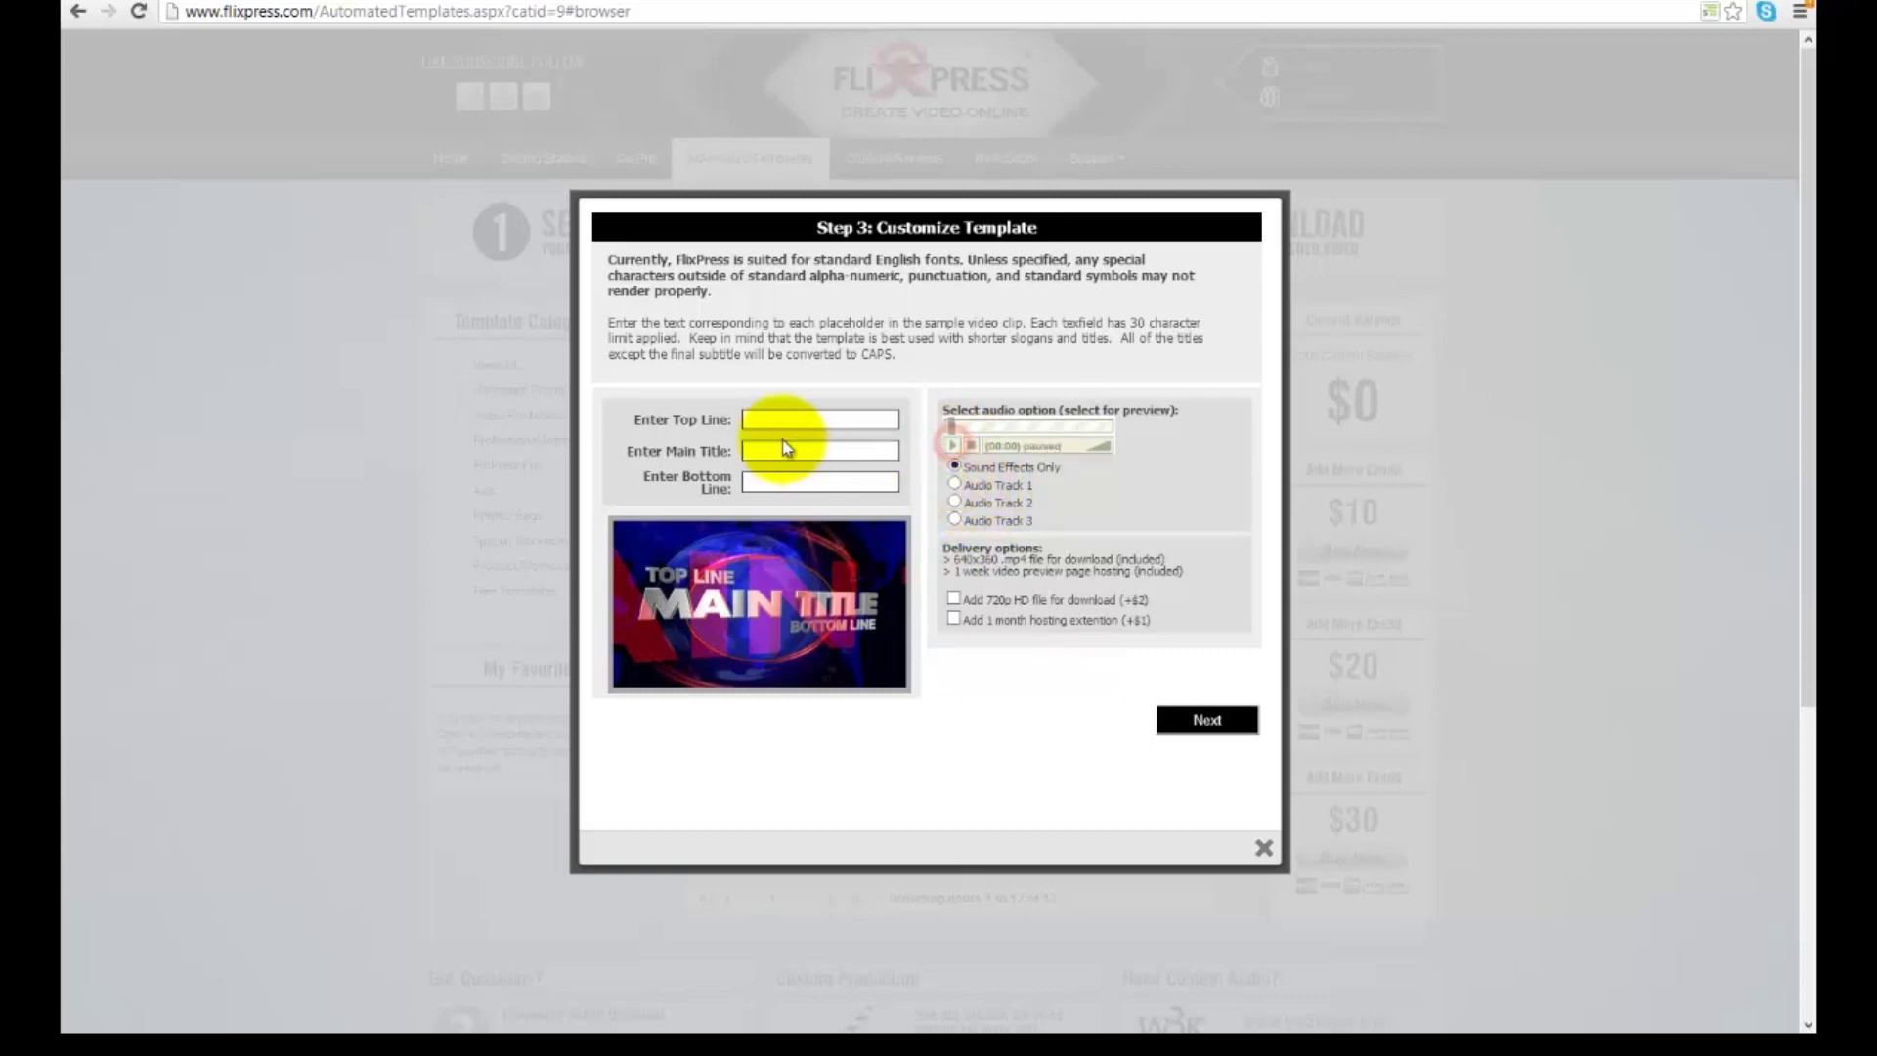
# Edit the top line text, then close the customization popup without ordering
pyautogui.click(776, 420)
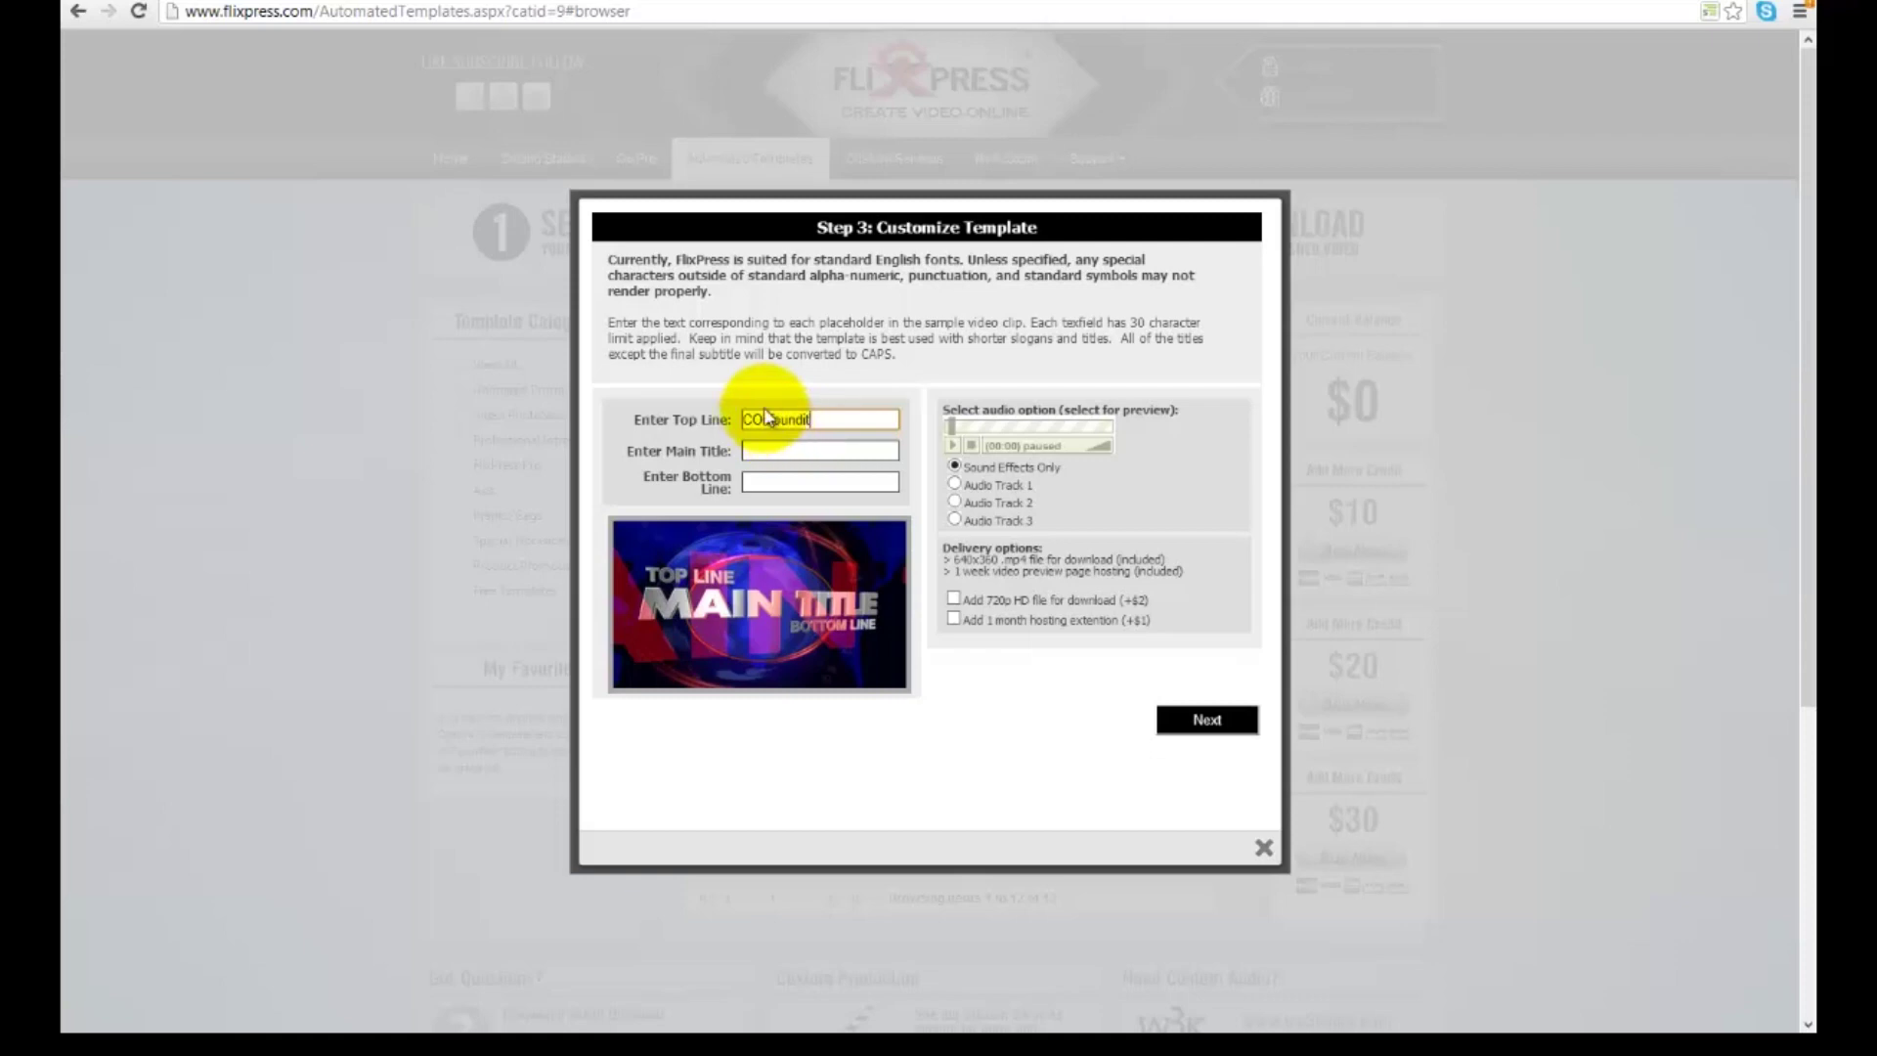
pyautogui.moveTo(760, 419); pyautogui.dragTo(783, 460)
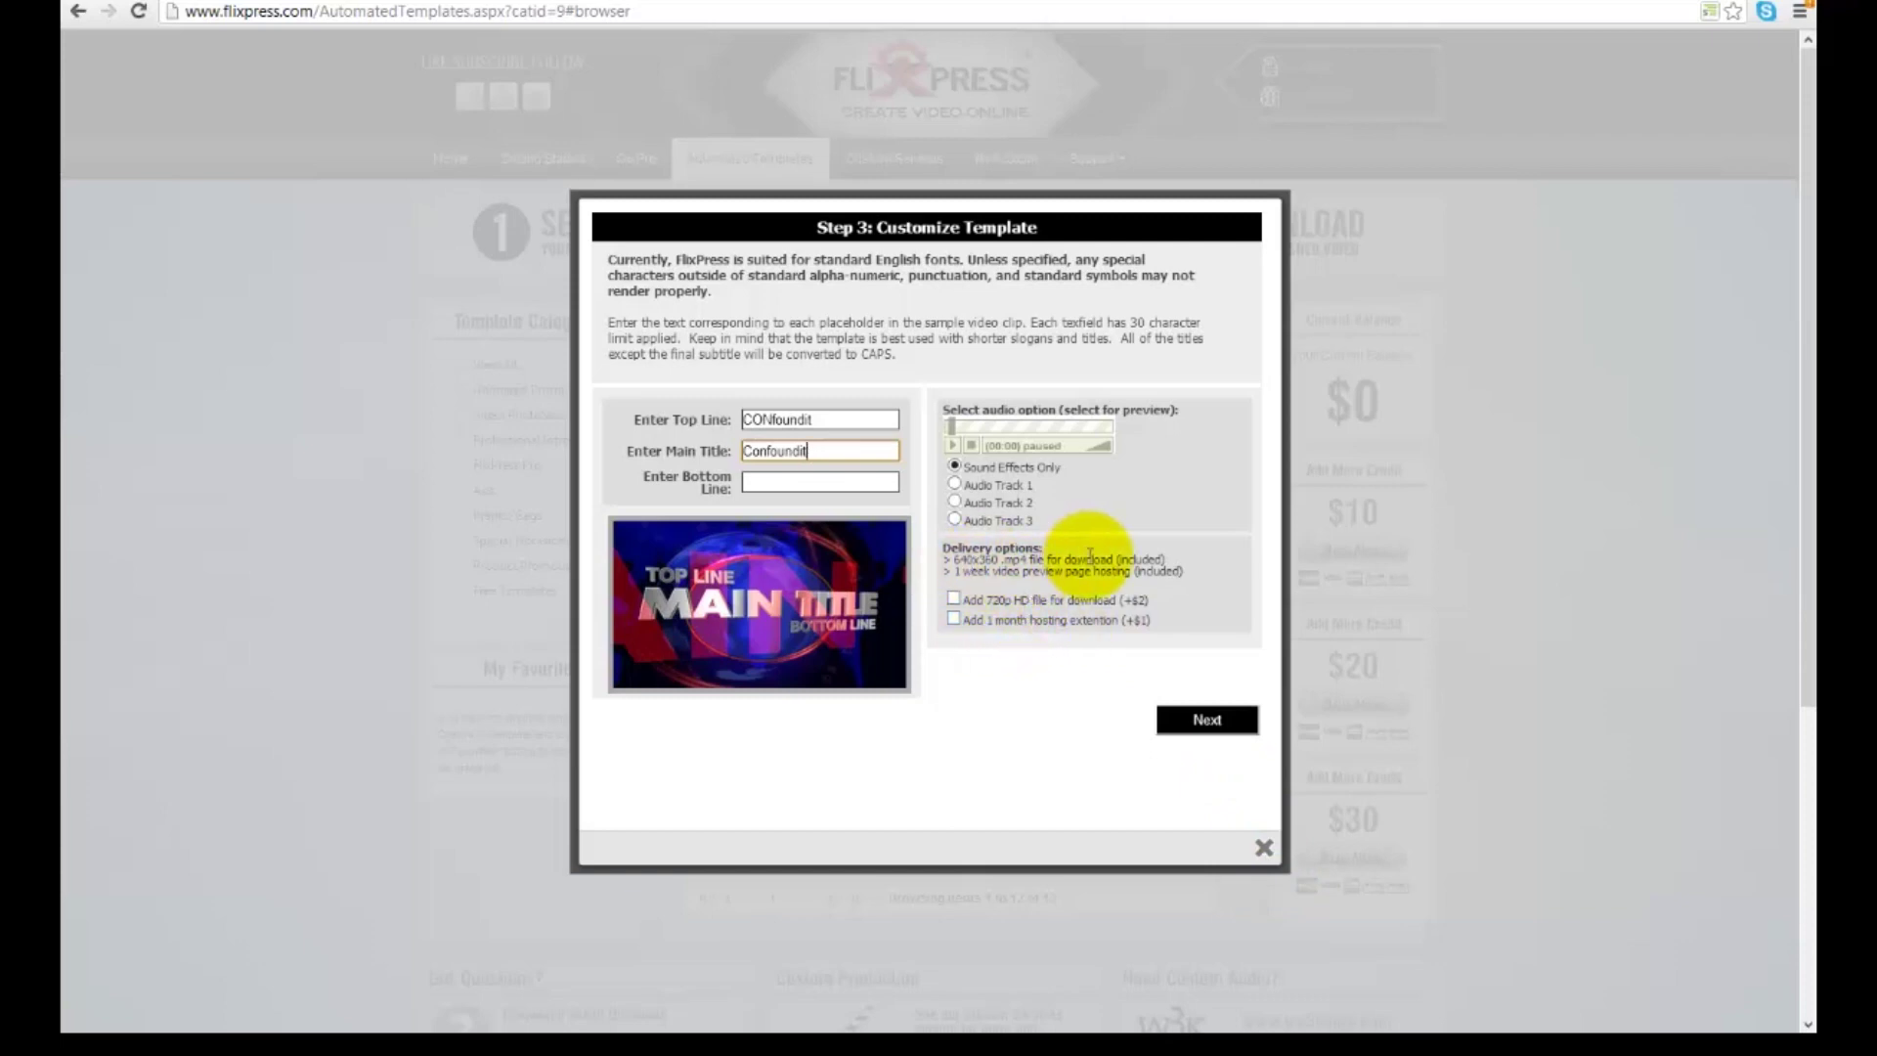
pyautogui.click(1263, 847)
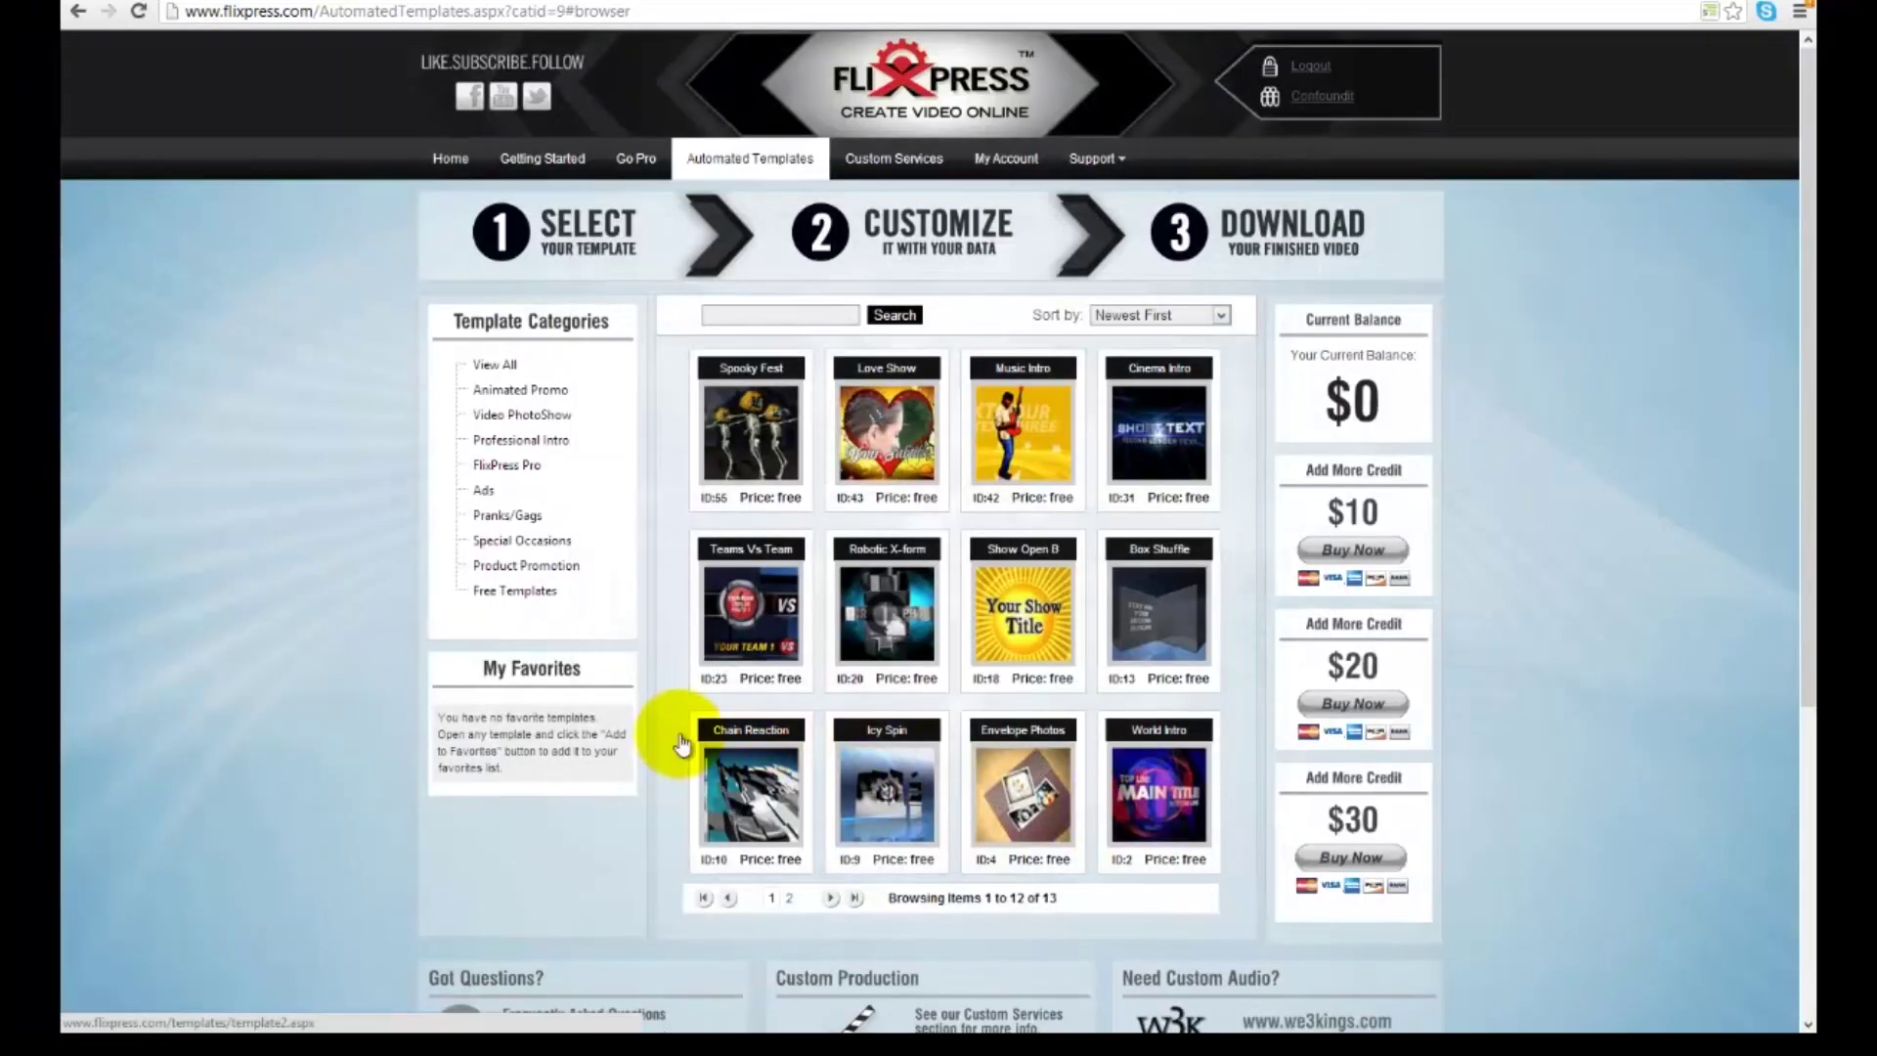
# View the second free-templates page, list all 39 templates, and preview then close Gaming XL2
pyautogui.click(829, 898)
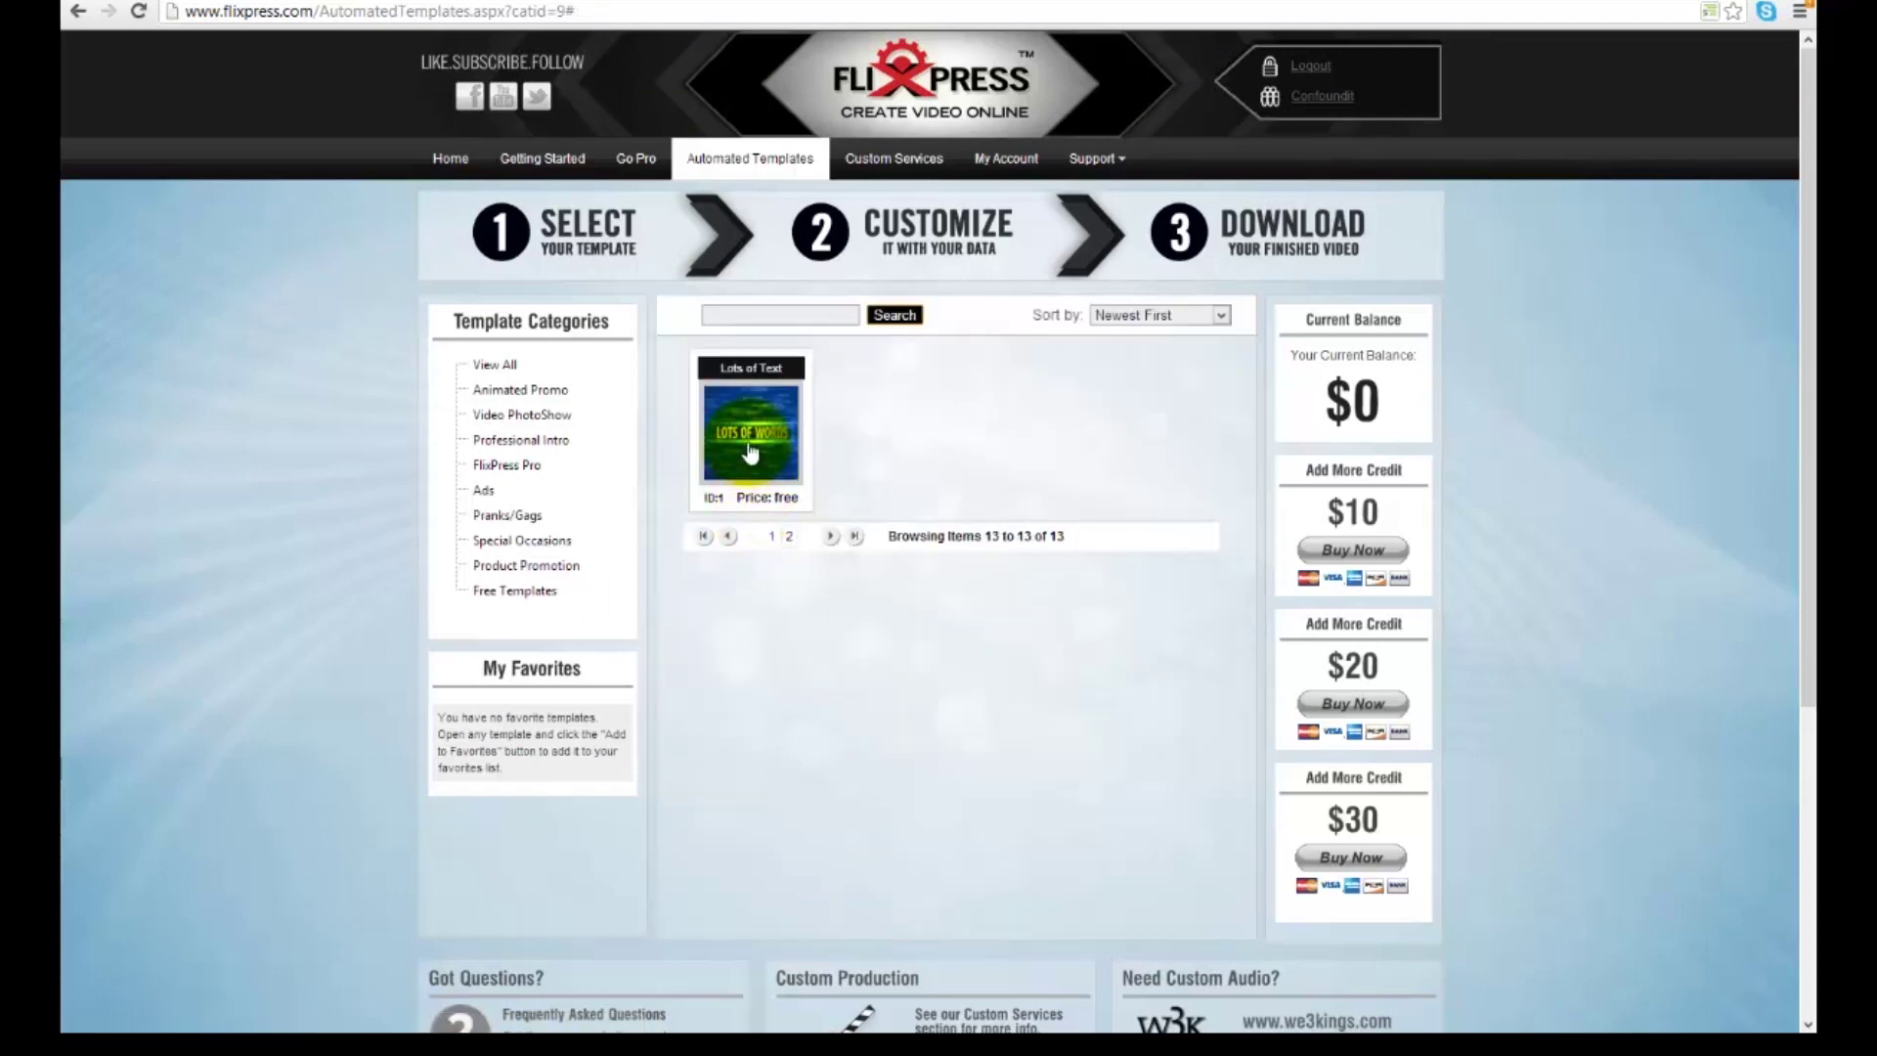
pyautogui.click(495, 368)
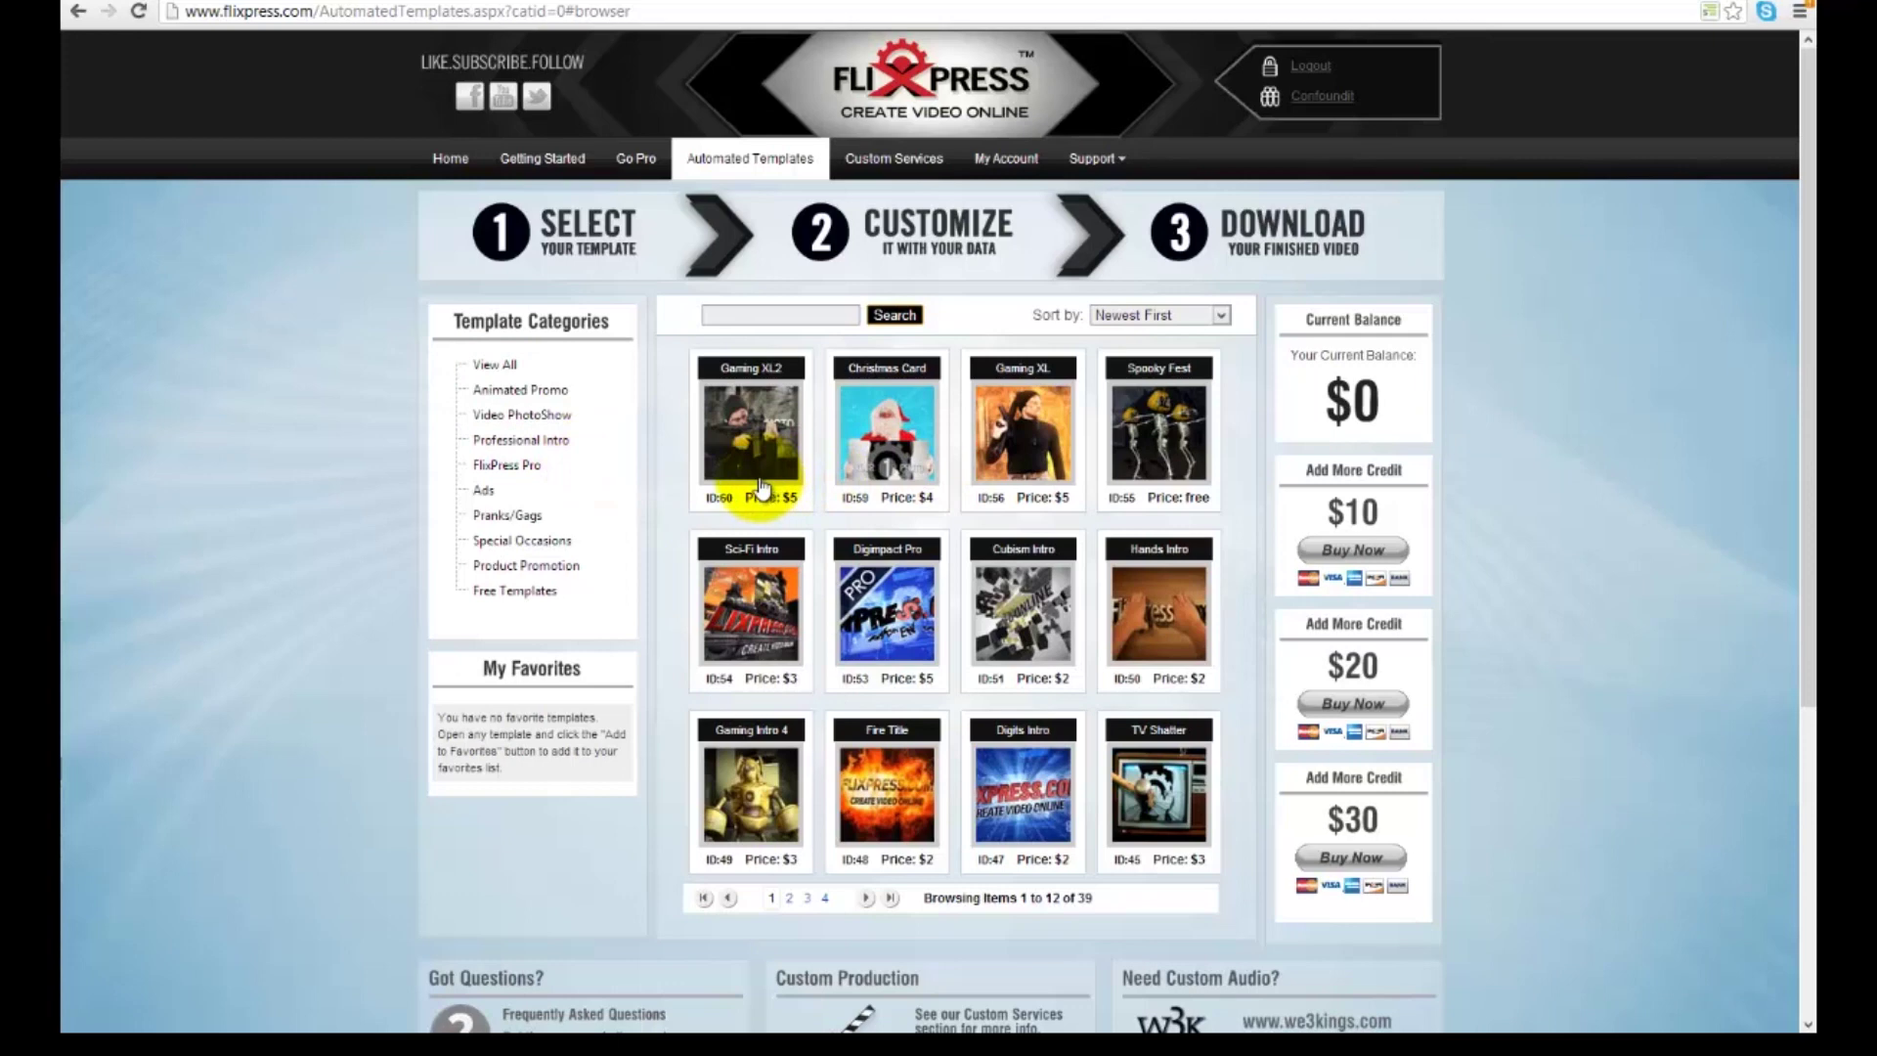
pyautogui.click(771, 475)
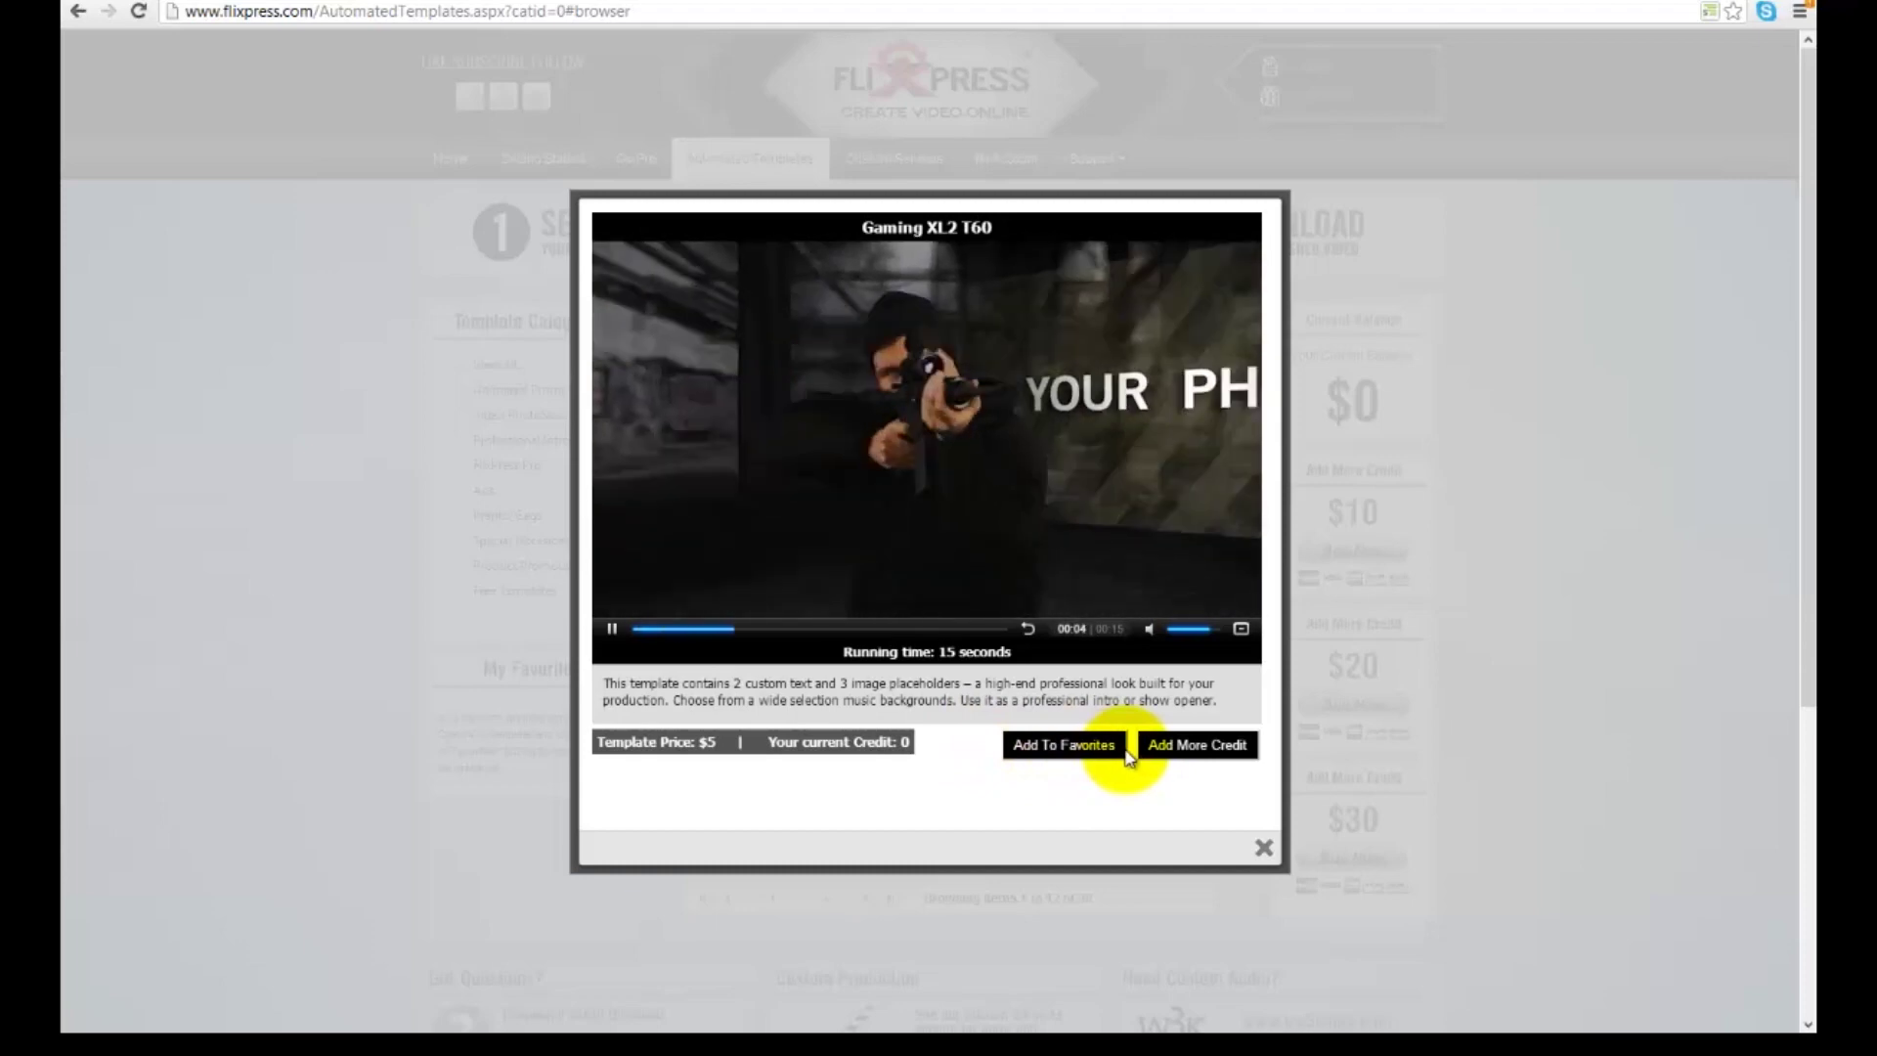
pyautogui.click(1263, 847)
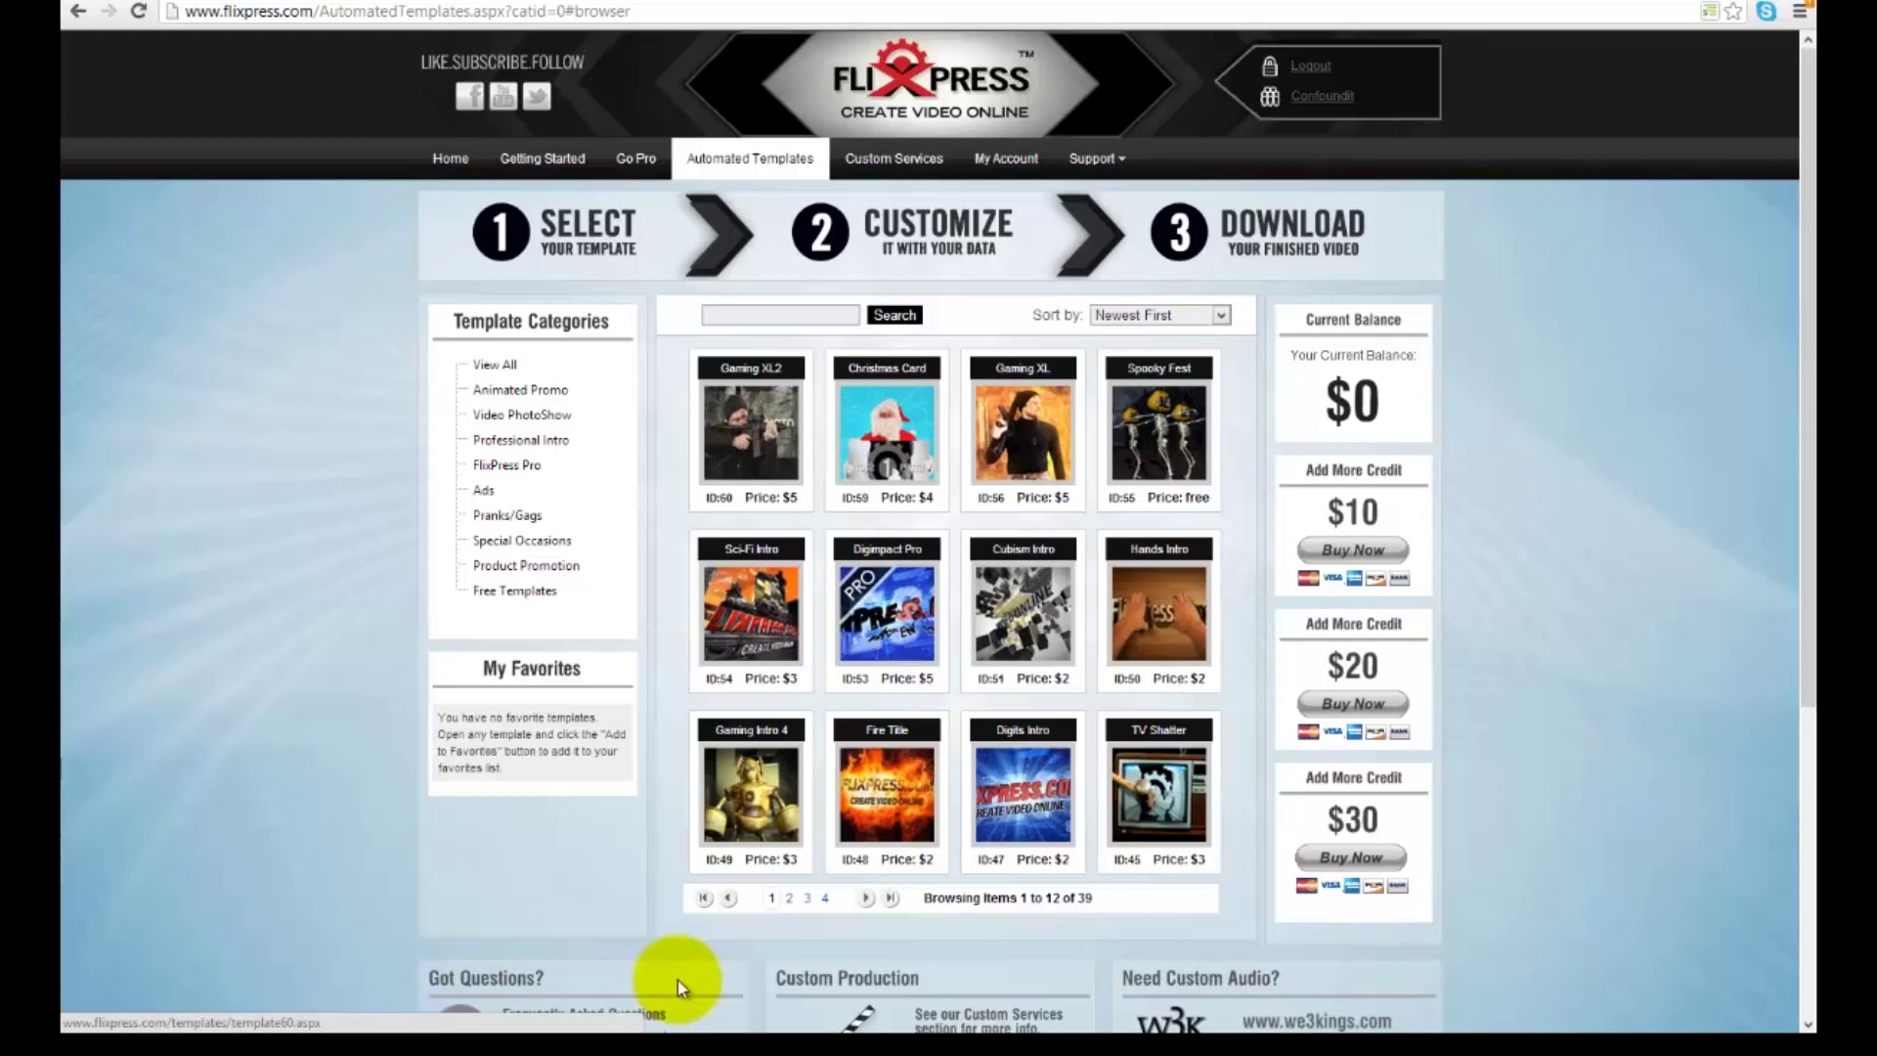
pyautogui.click(561, 916)
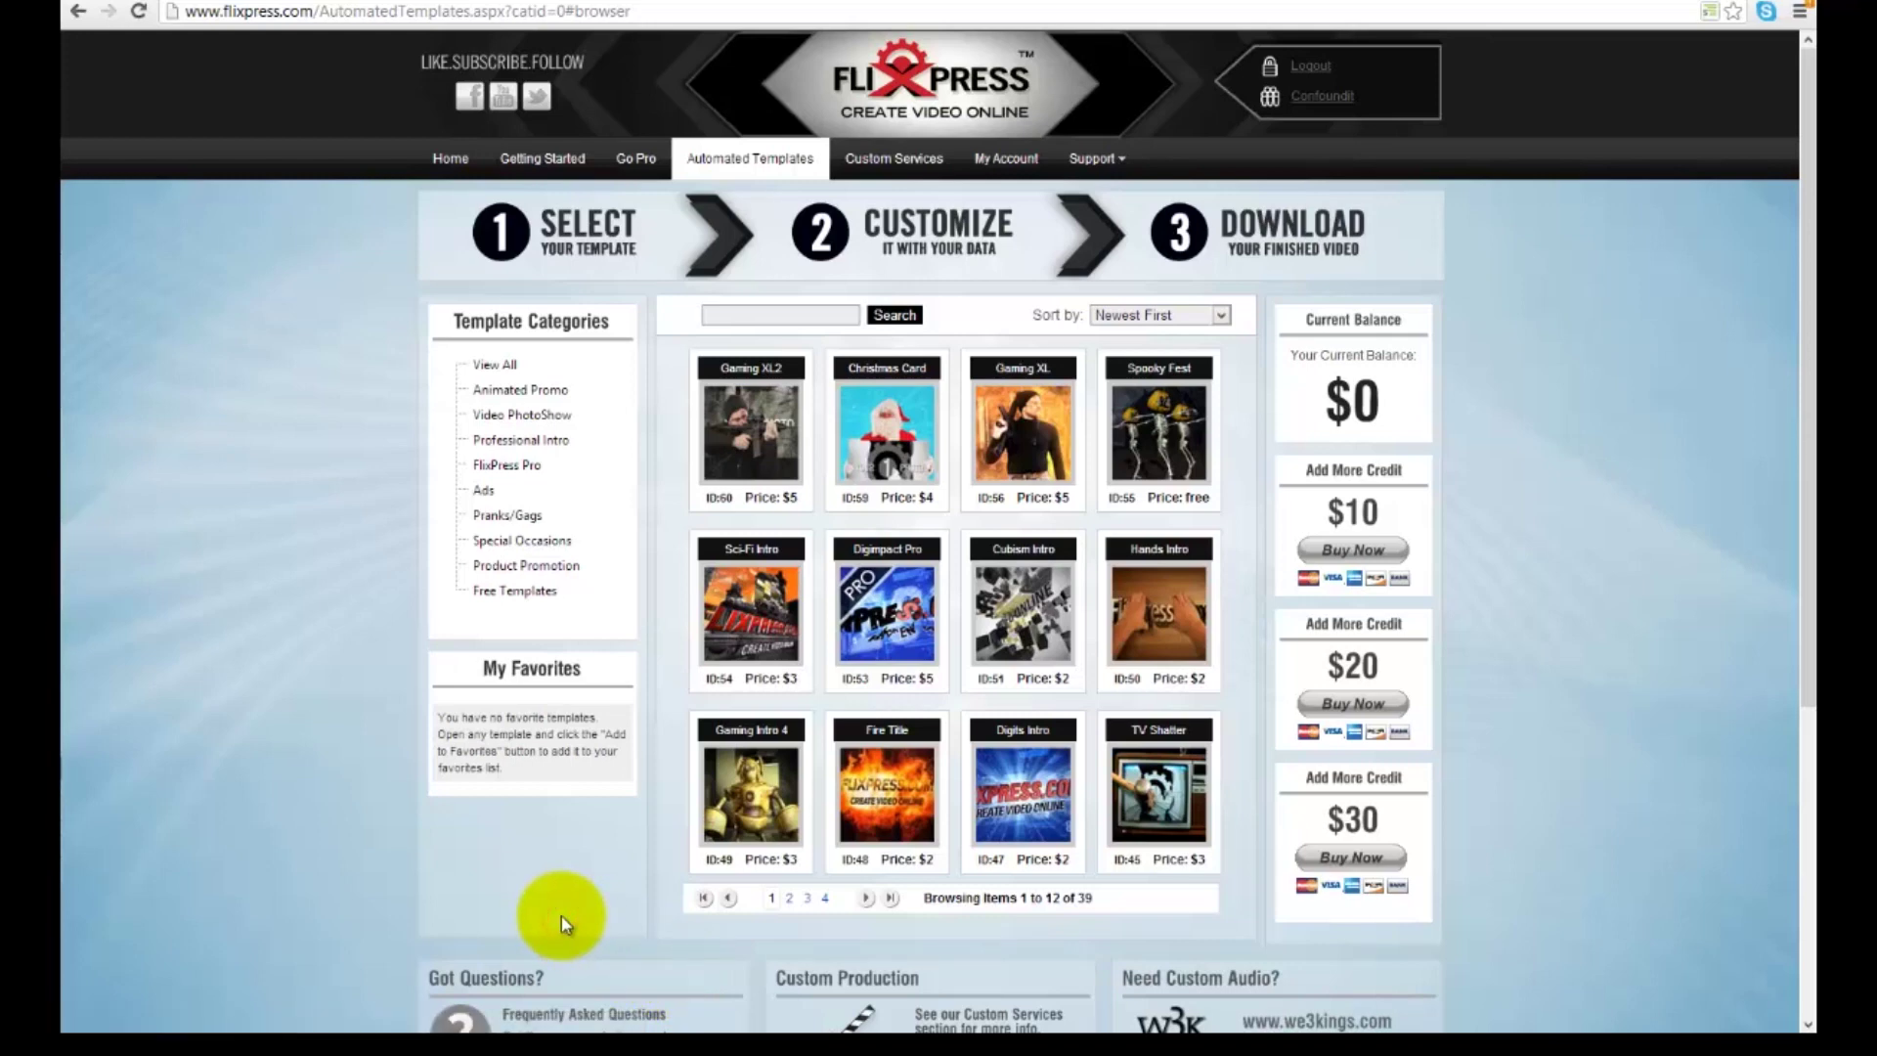